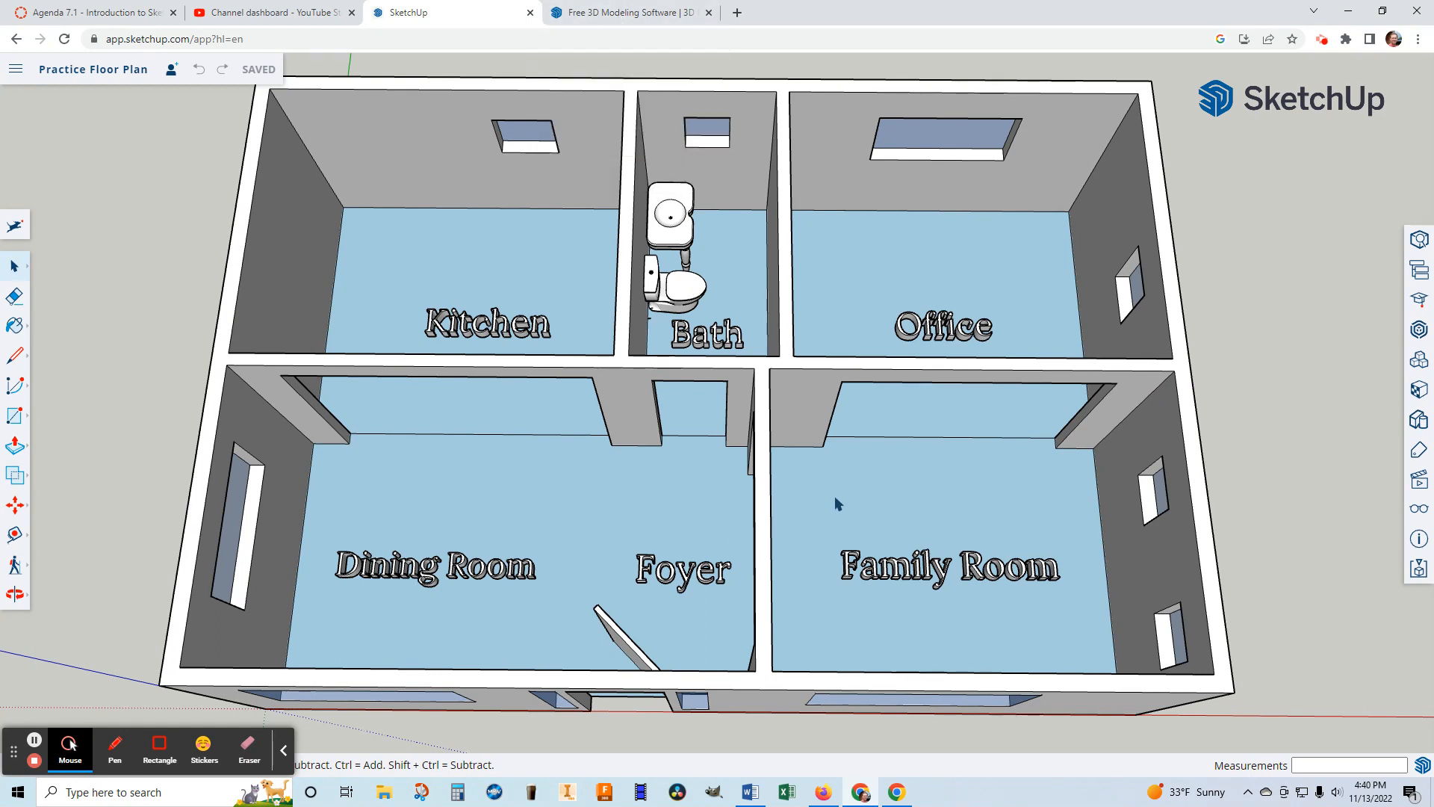
Sign in to the SketchUp Free website with the Google account and check the signed-in account's details
left_click(646, 15)
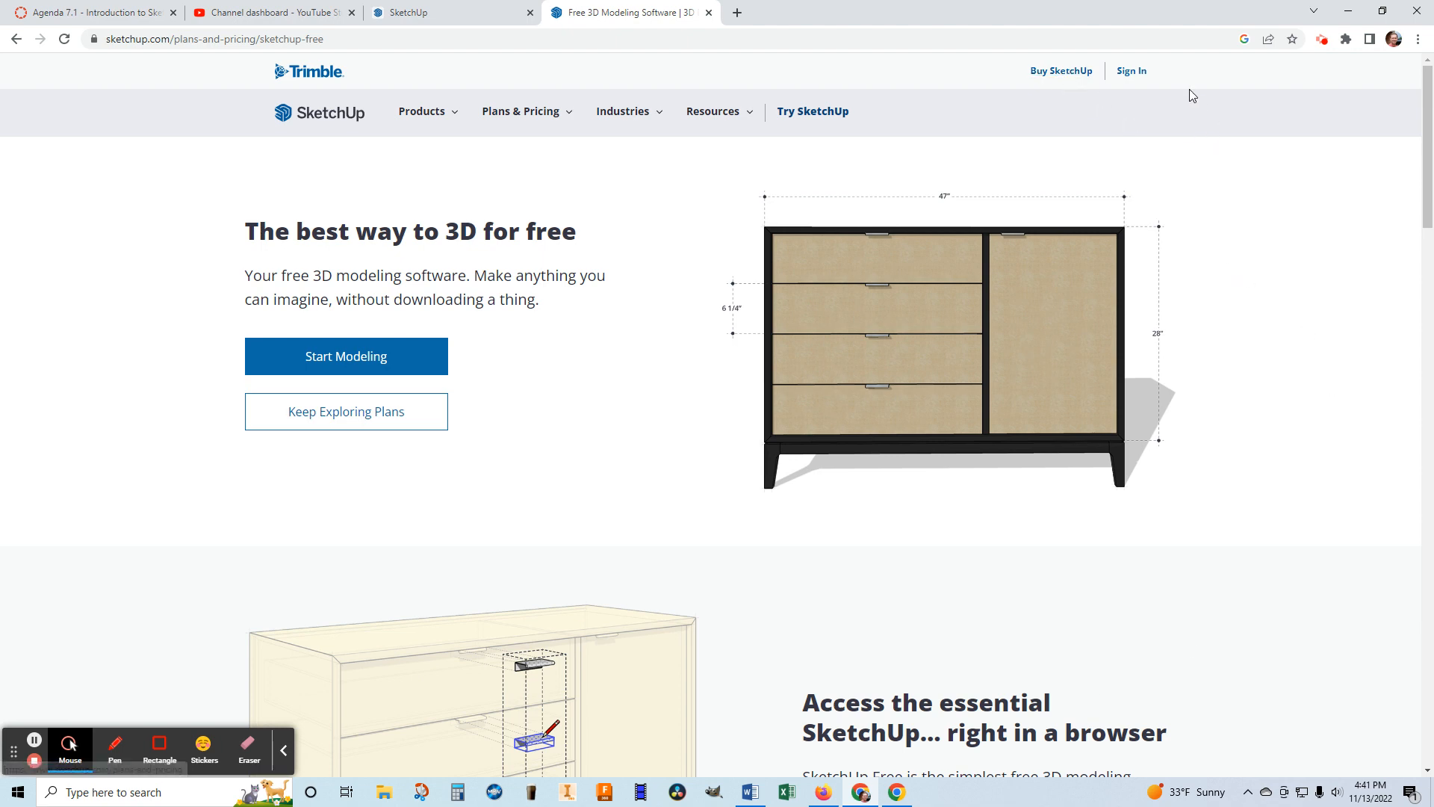
left_click(1136, 76)
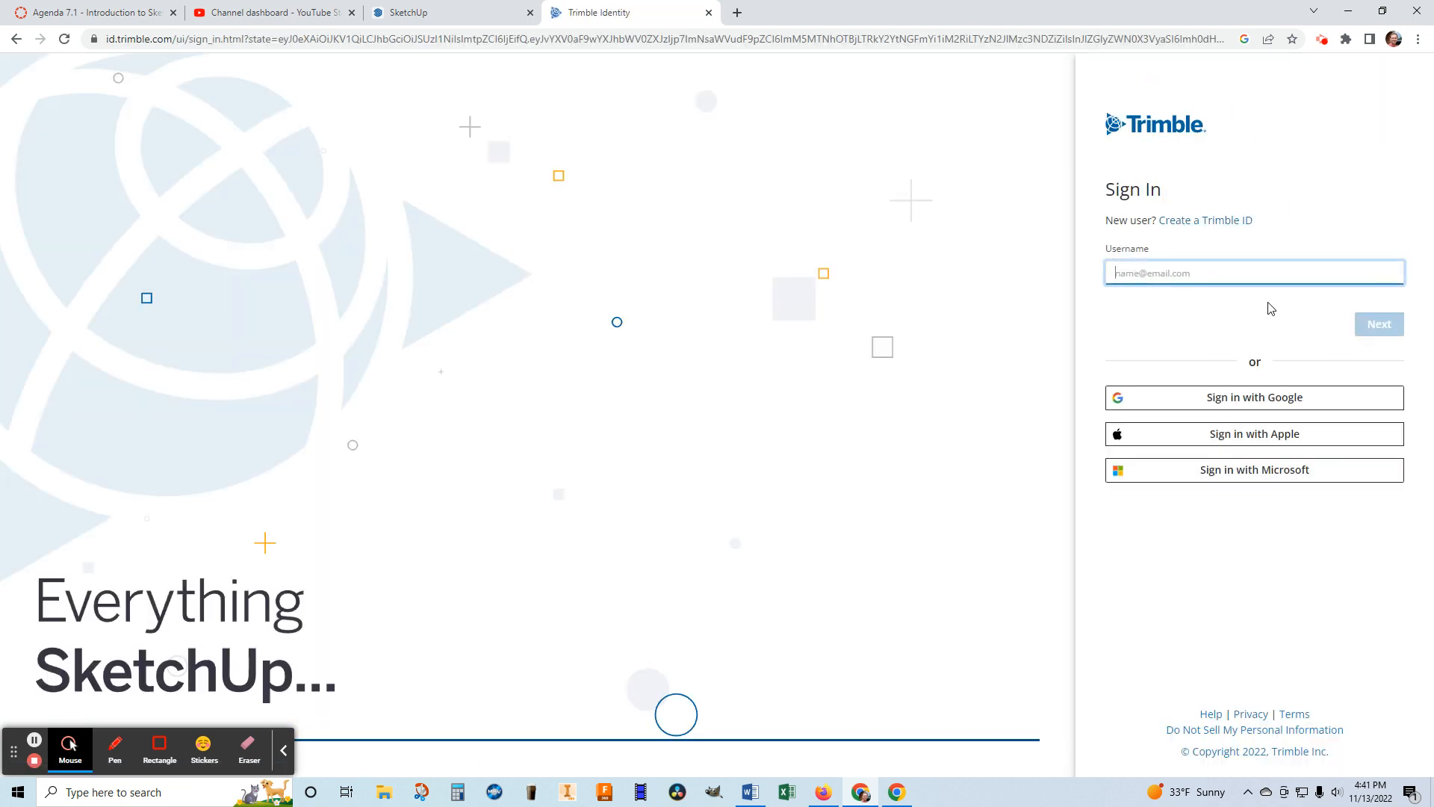
left_click(1262, 403)
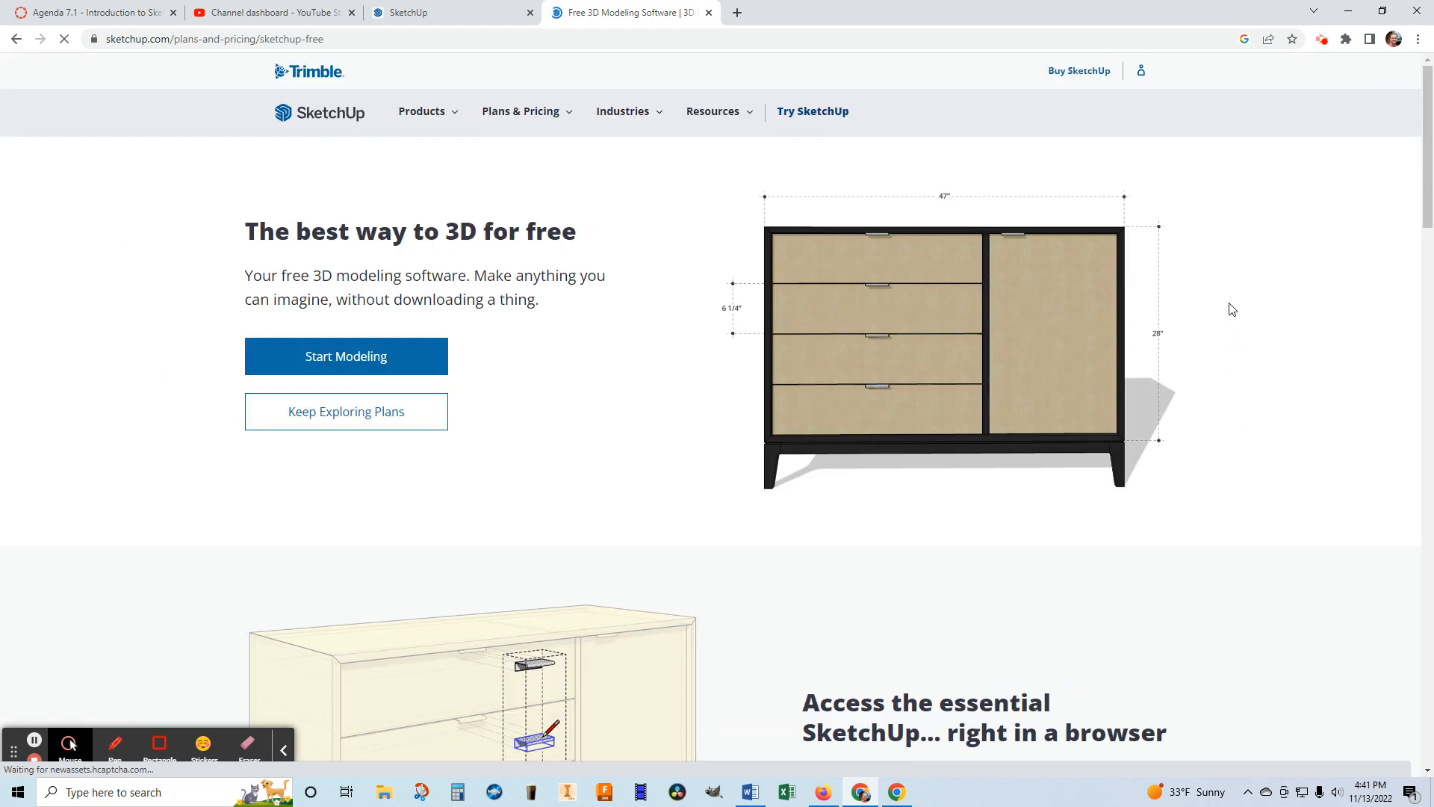
left_click(1141, 72)
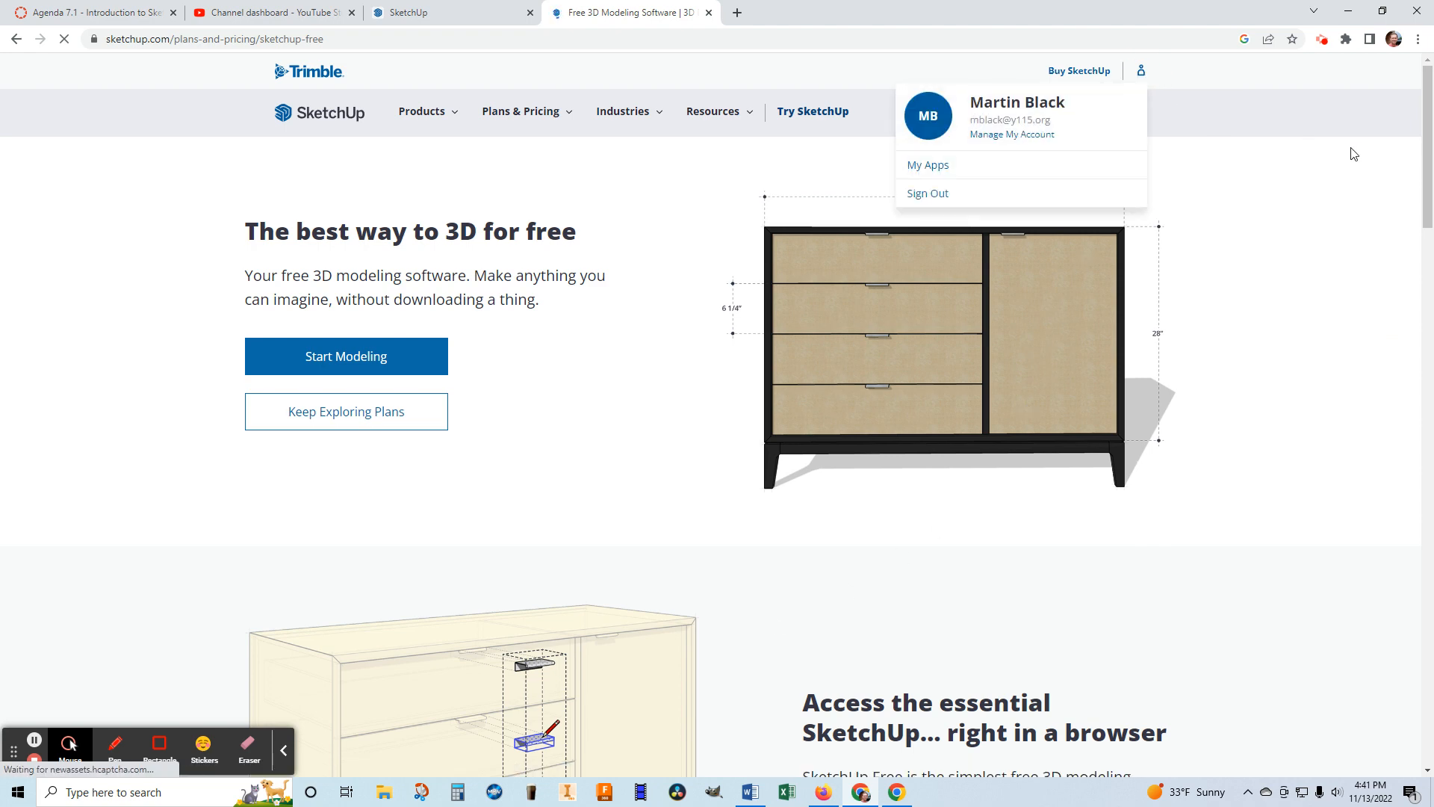
left_click(1329, 162)
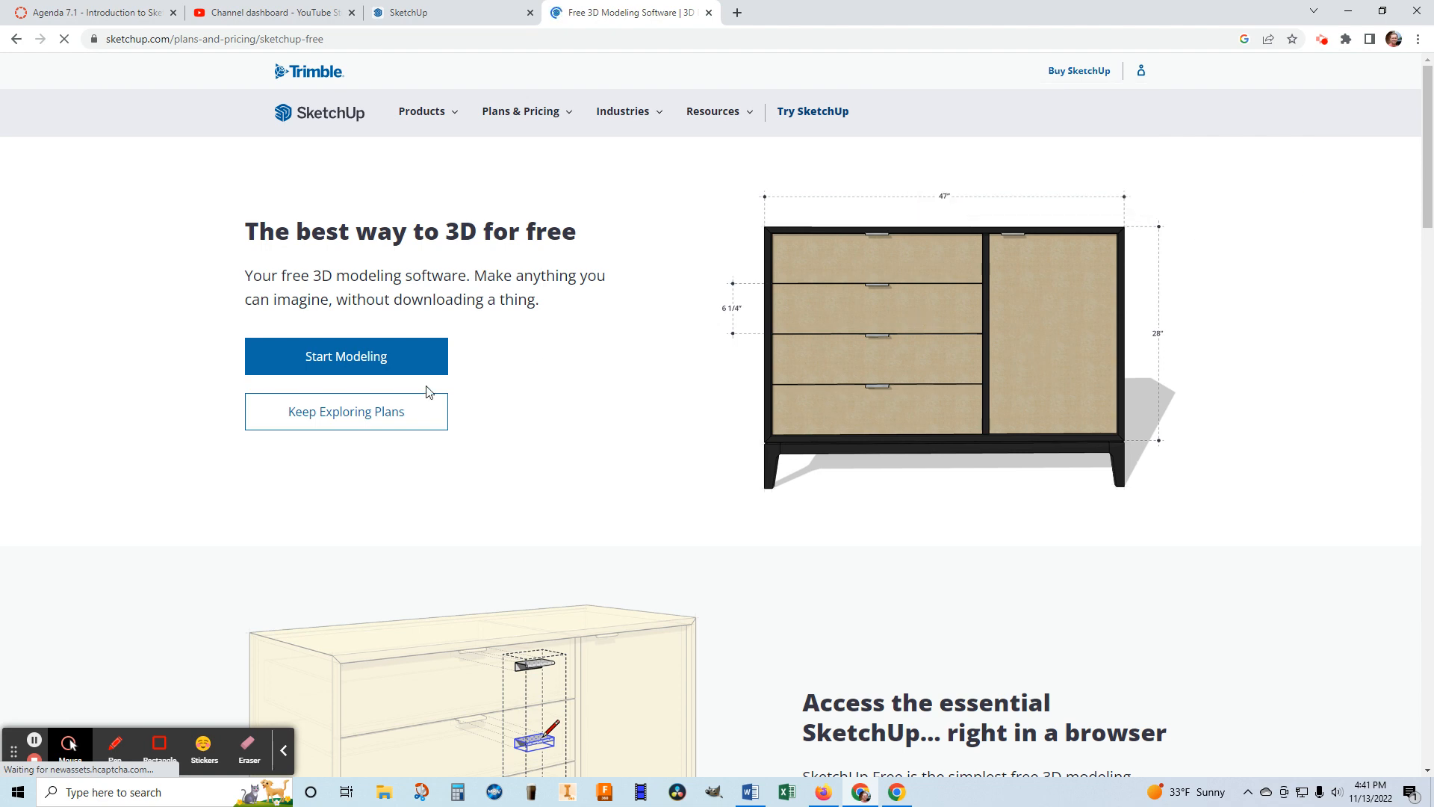
Launch the web modeler, decline opening the recovered model, and create a new model
left_click(394, 355)
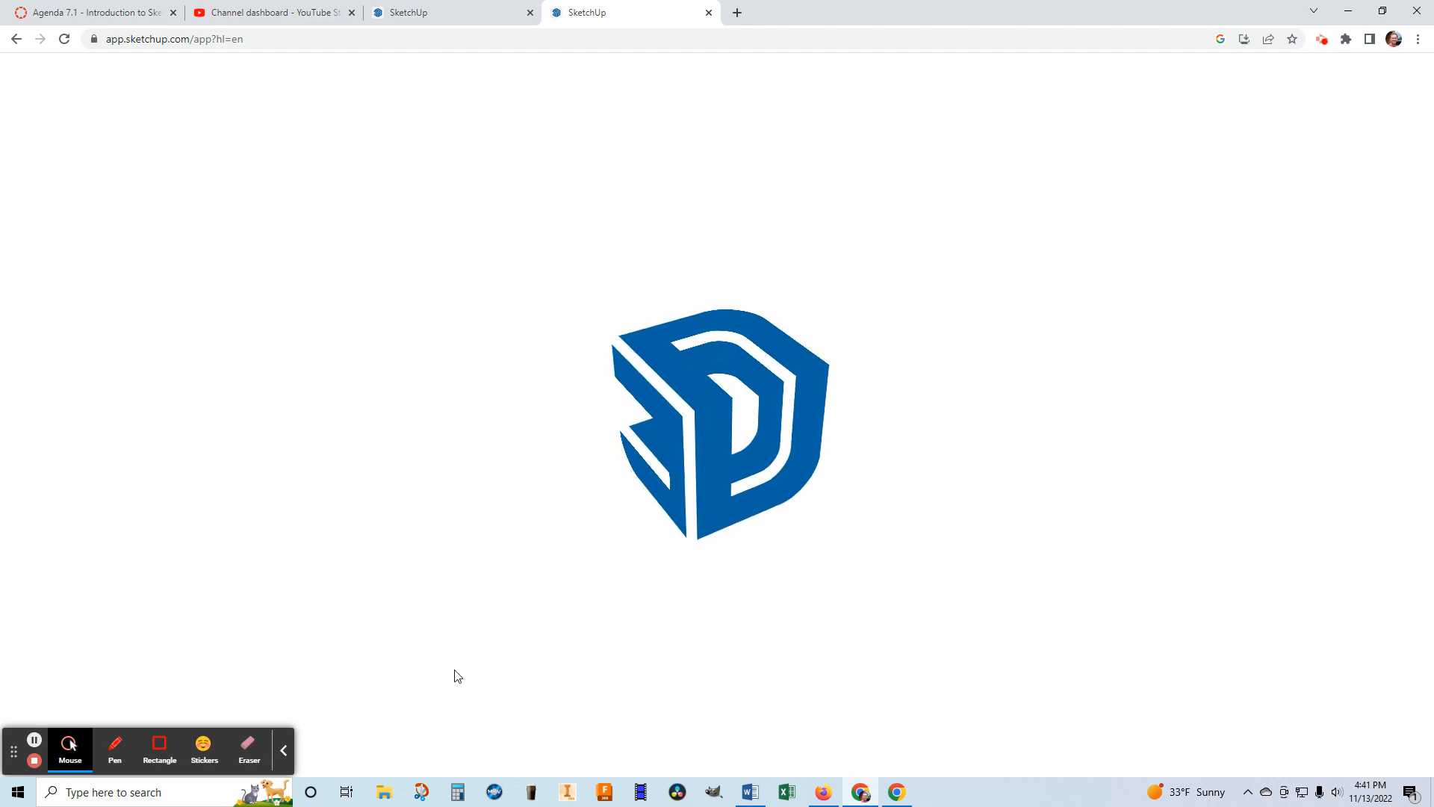
left_click(284, 750)
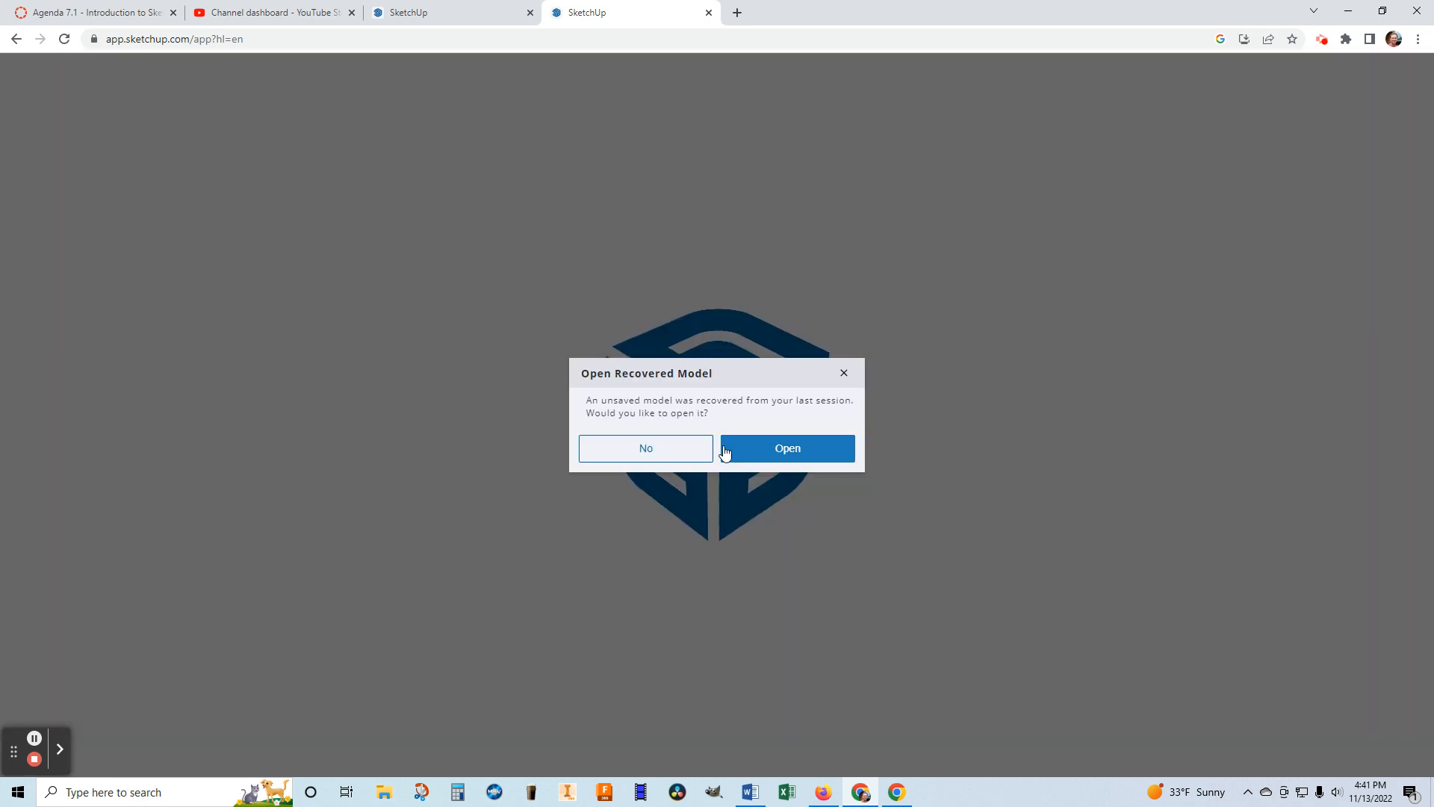
left_click(661, 453)
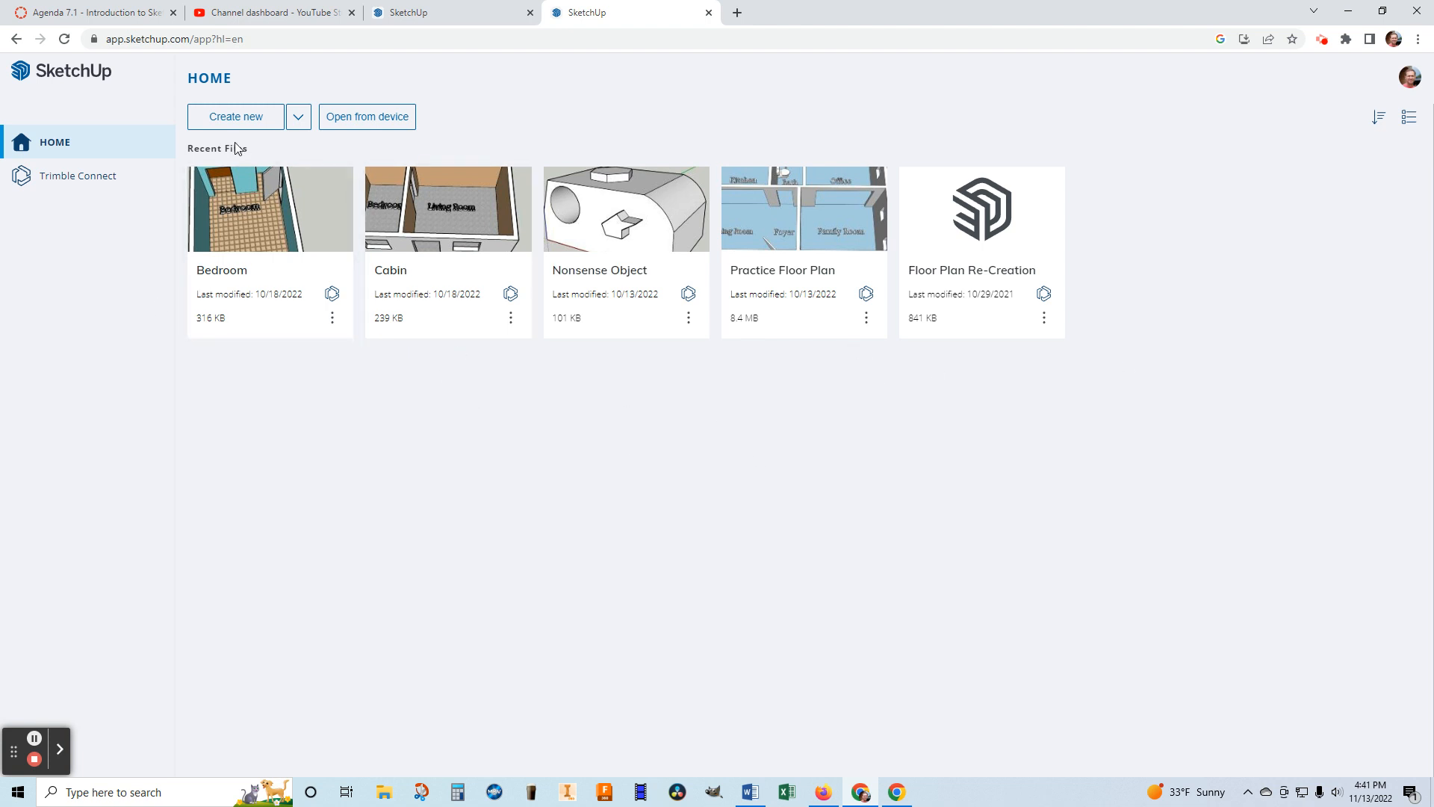
left_click(232, 121)
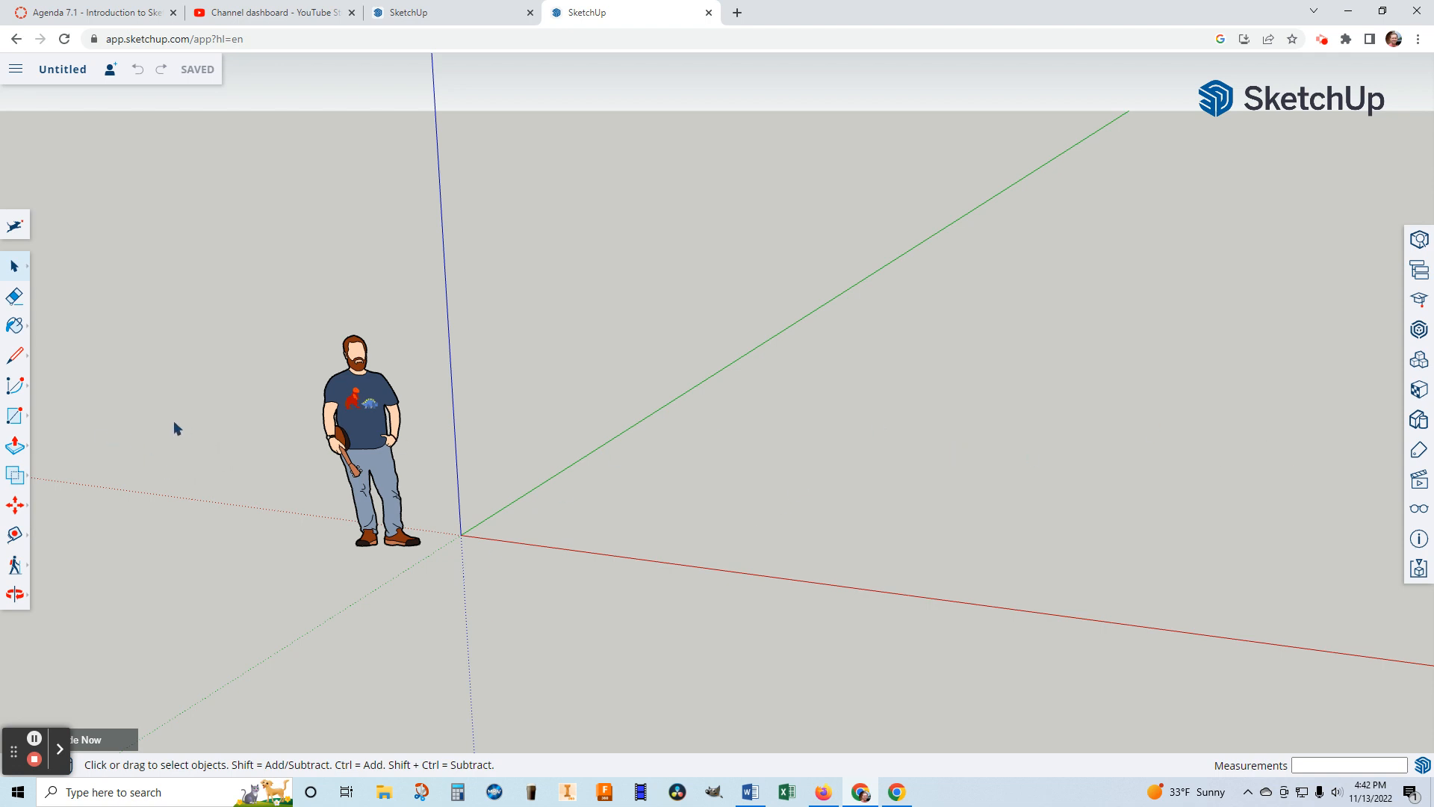
Draw a 30' by 20' rectangle on the ground plane with its first corner at the origin
left_click(14, 418)
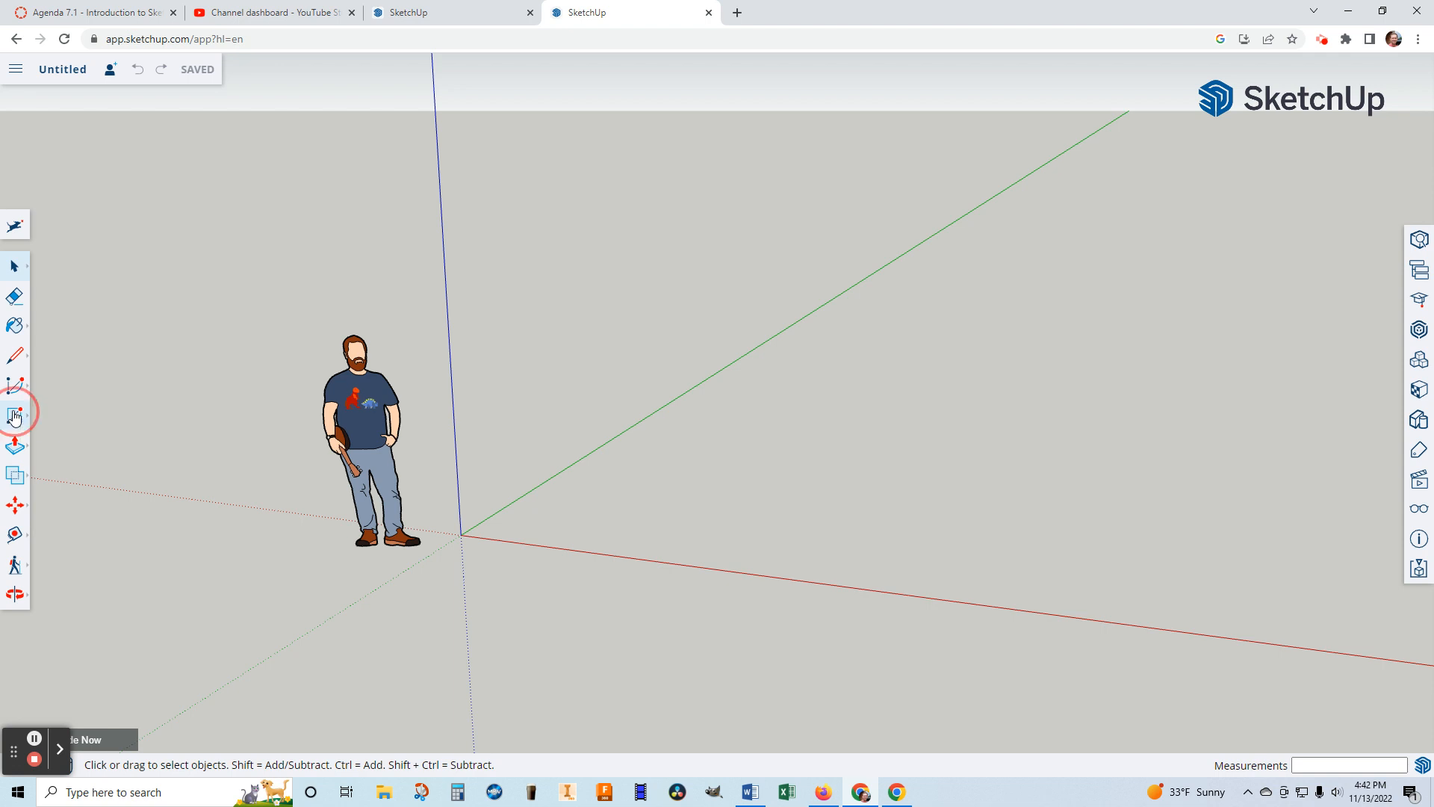
left_click(461, 535)
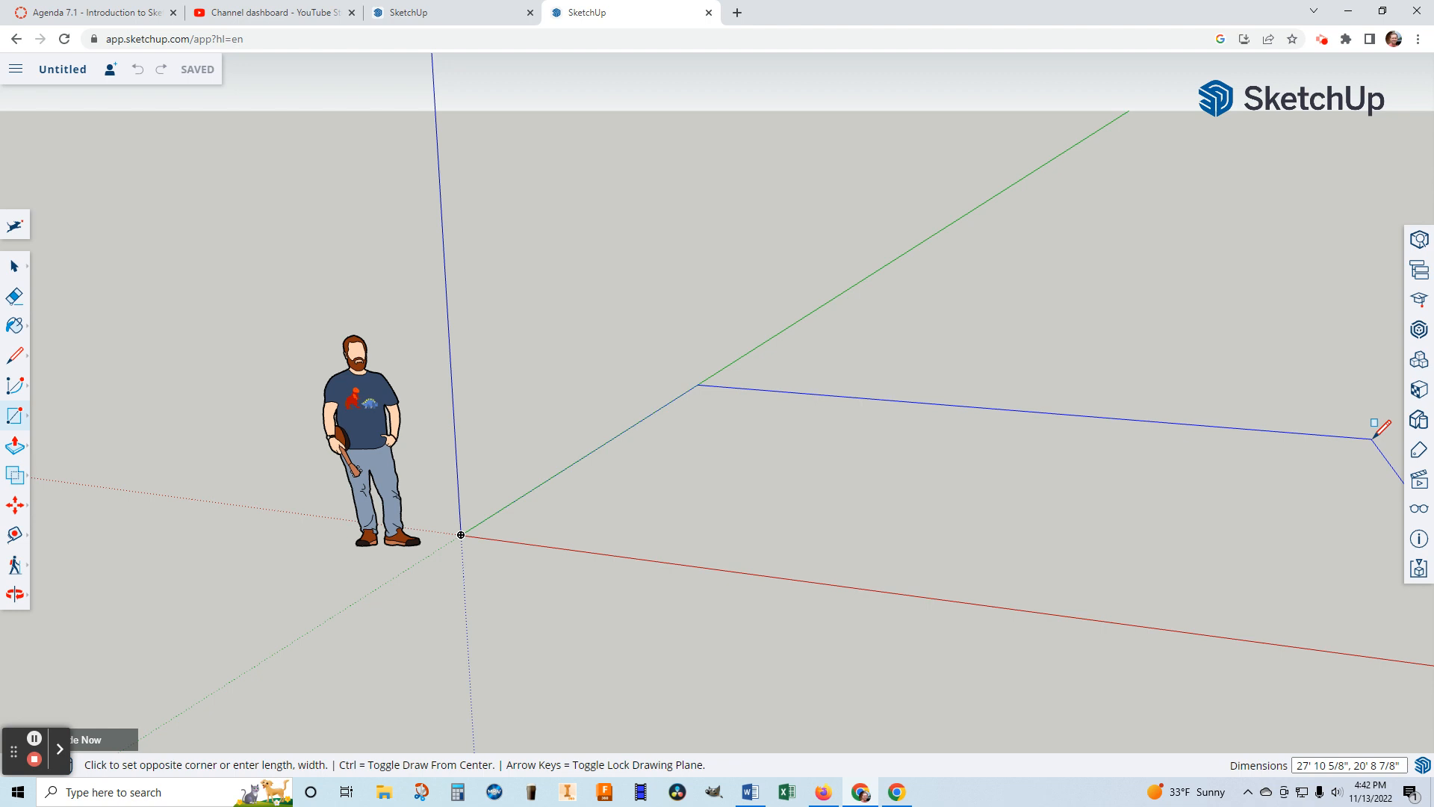
left_click(1353, 768)
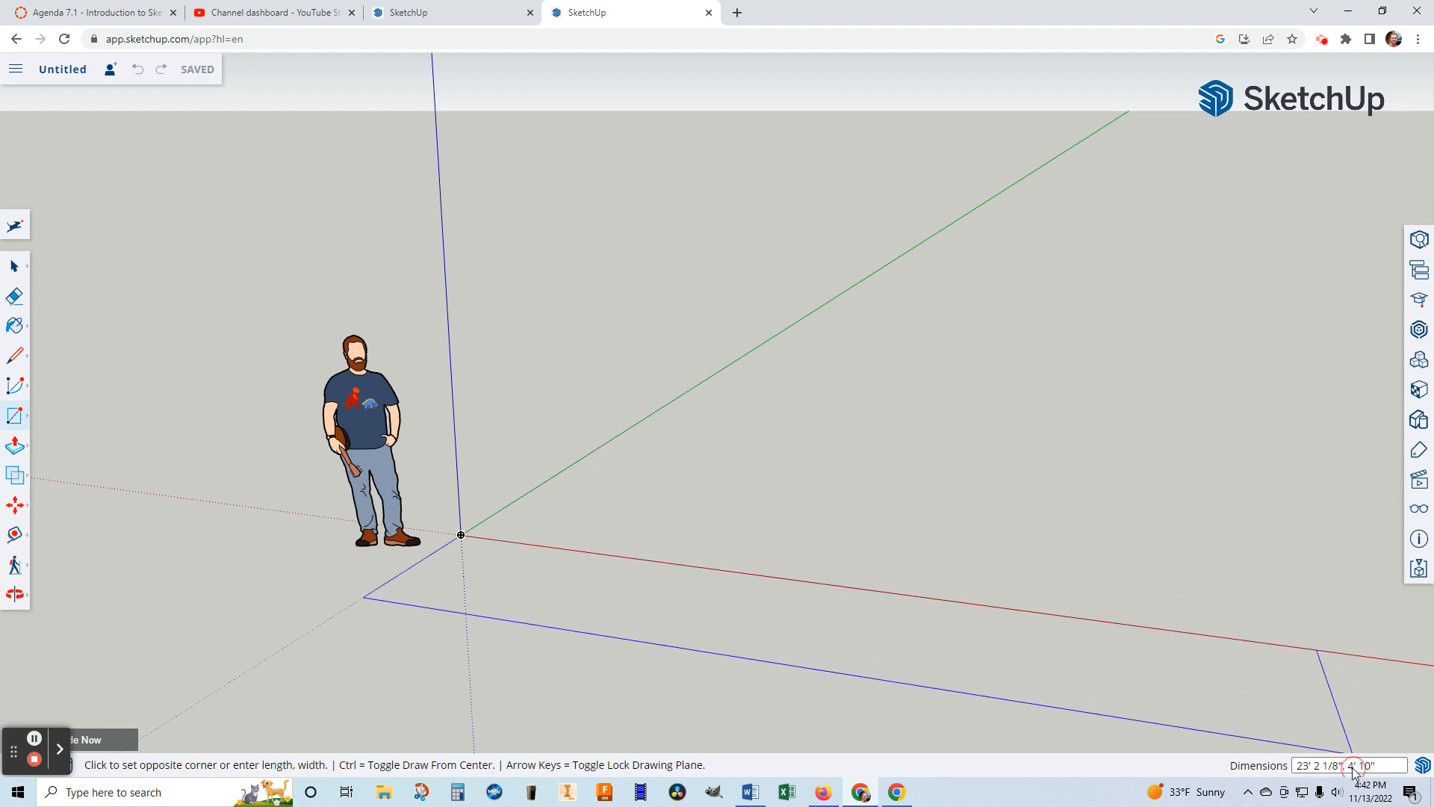
left_click(1330, 768)
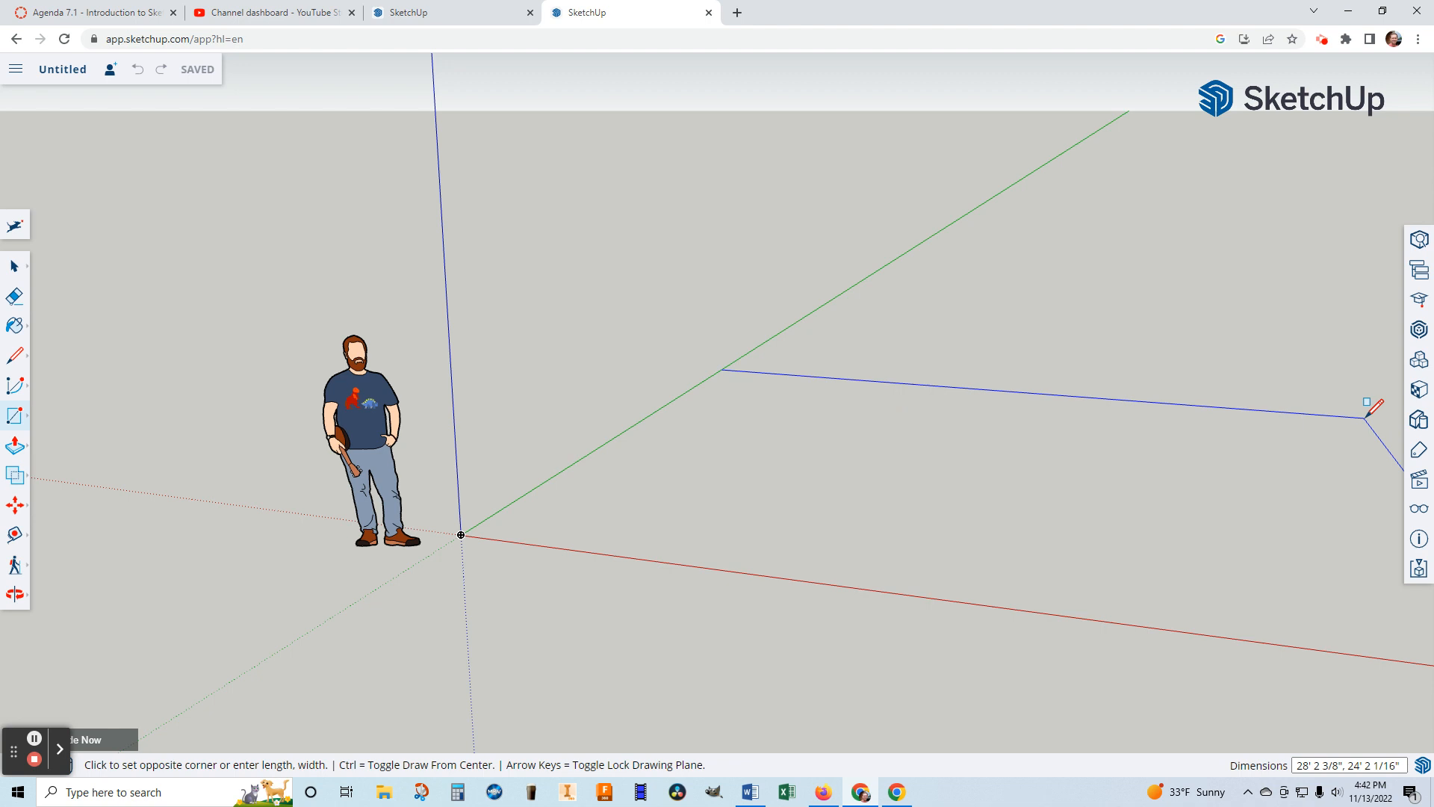
type("30',20")
key("Return")
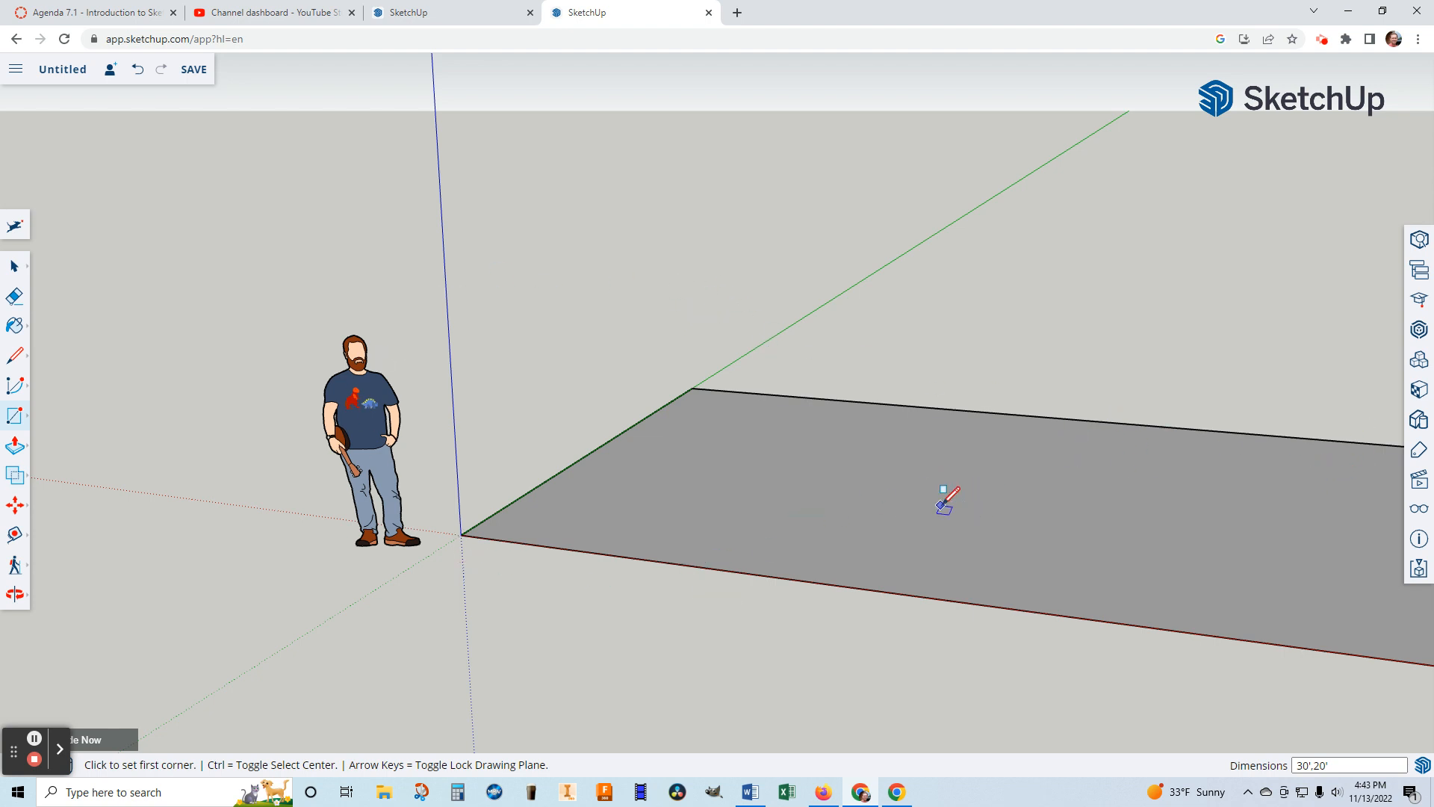
Delete the standing human figure beside the rectangle
key("o")
left_click_drag(989, 496, 1103, 720)
middle_click_drag(1102, 720, 1110, 767)
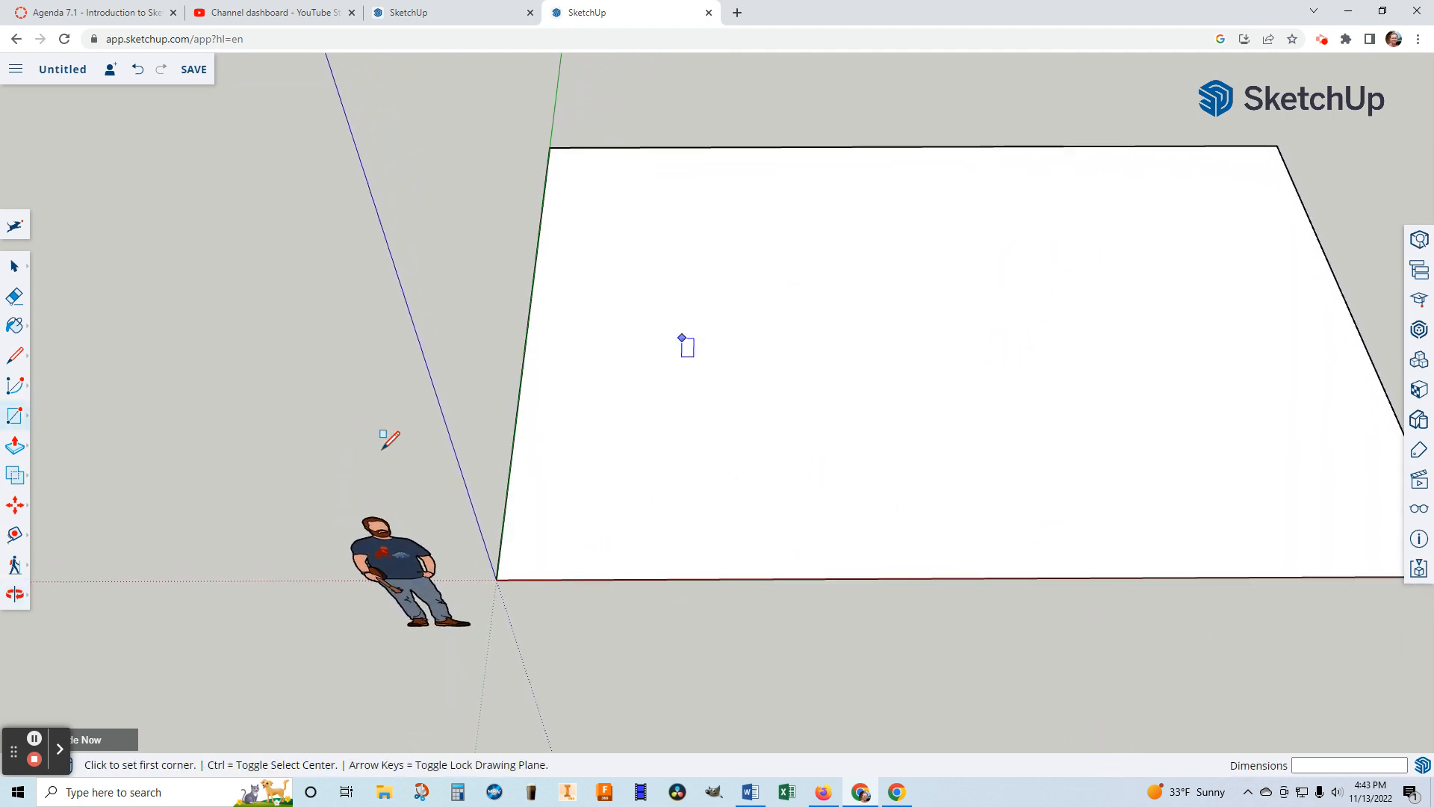
left_click(15, 265)
left_click(392, 560)
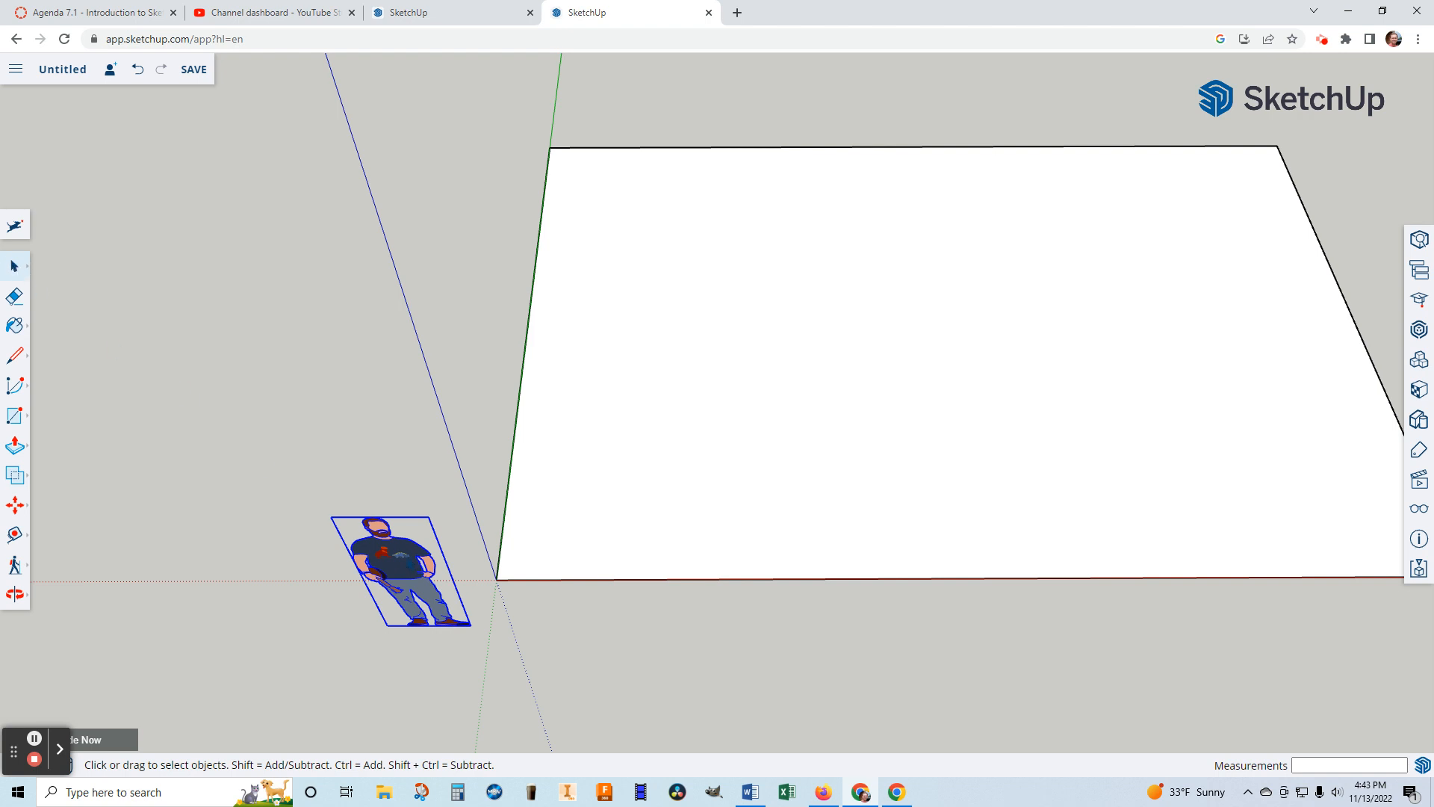
key("Delete")
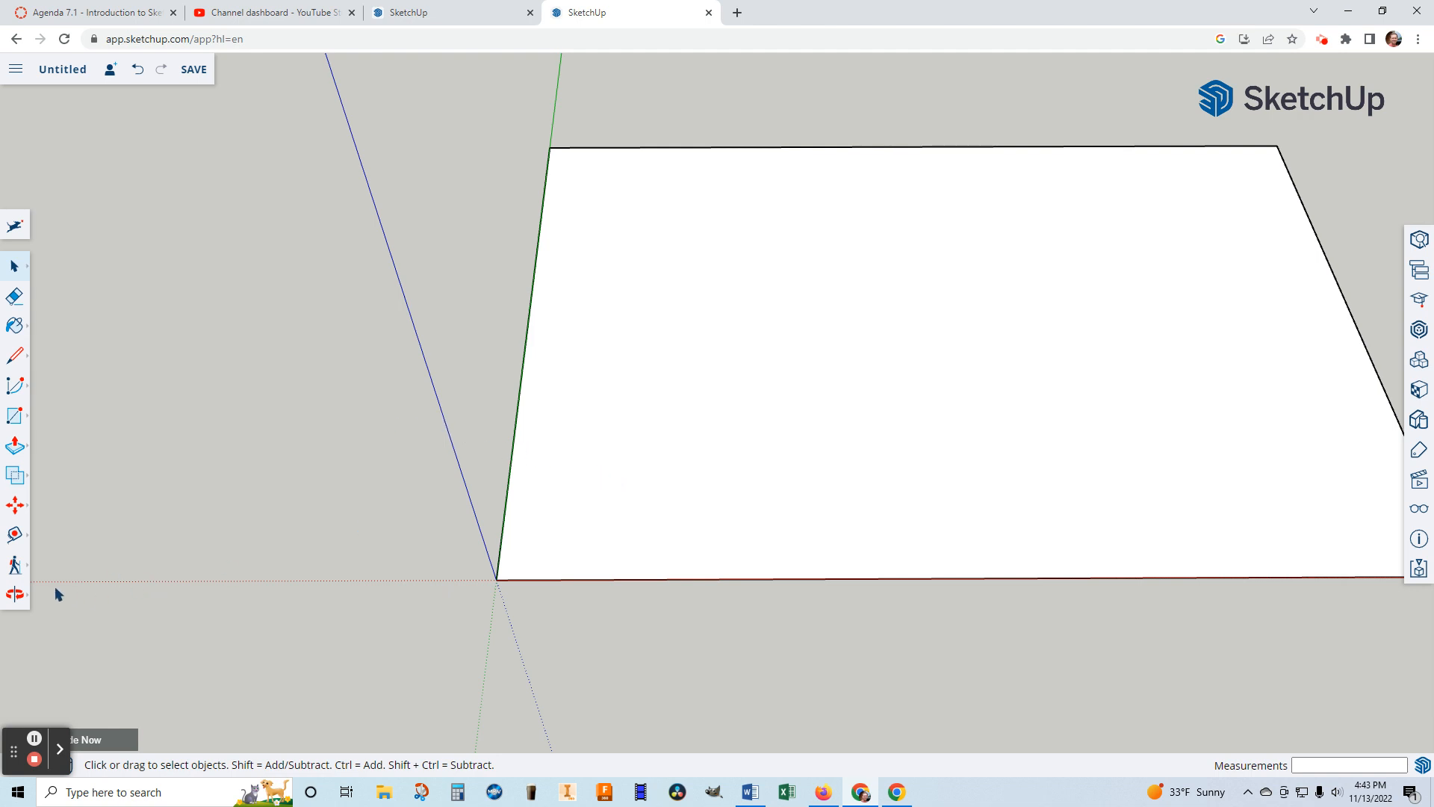
Offset the rectangle's edges 6" inward to outline the exterior walls
left_click(17, 596)
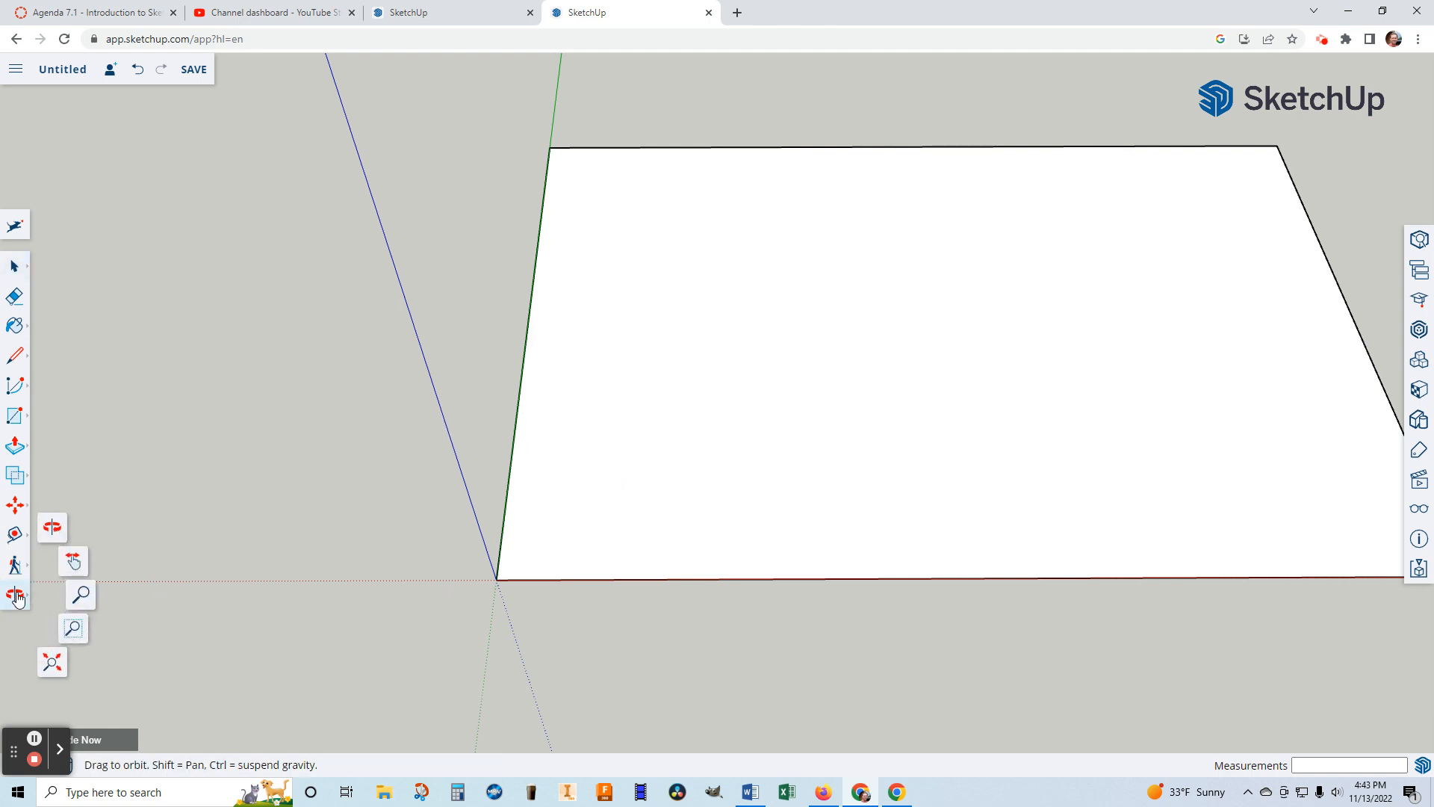
left_click(72, 566)
left_click_drag(939, 438, 719, 490)
scroll(721, 491, "up", 2)
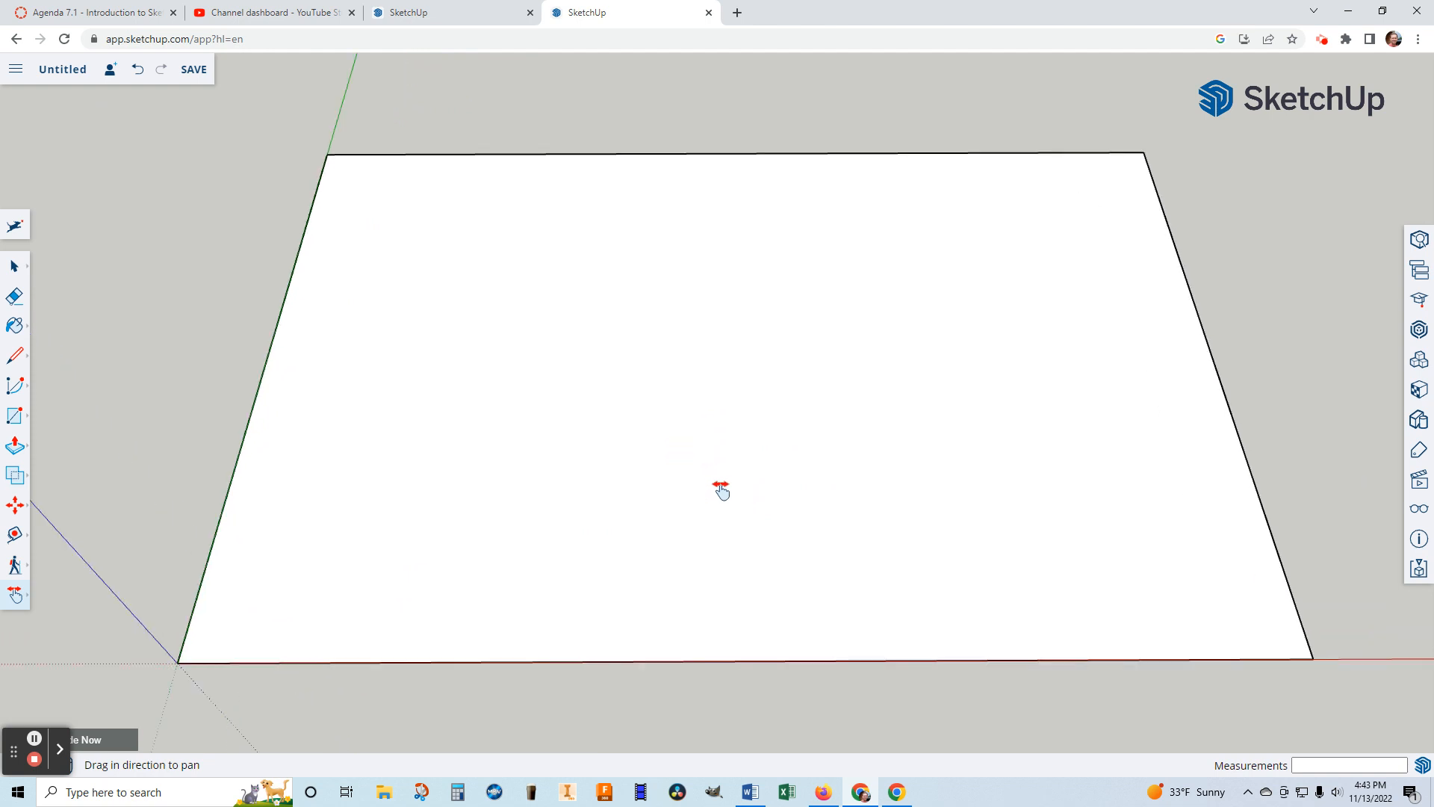
scroll(744, 479, "down", 2)
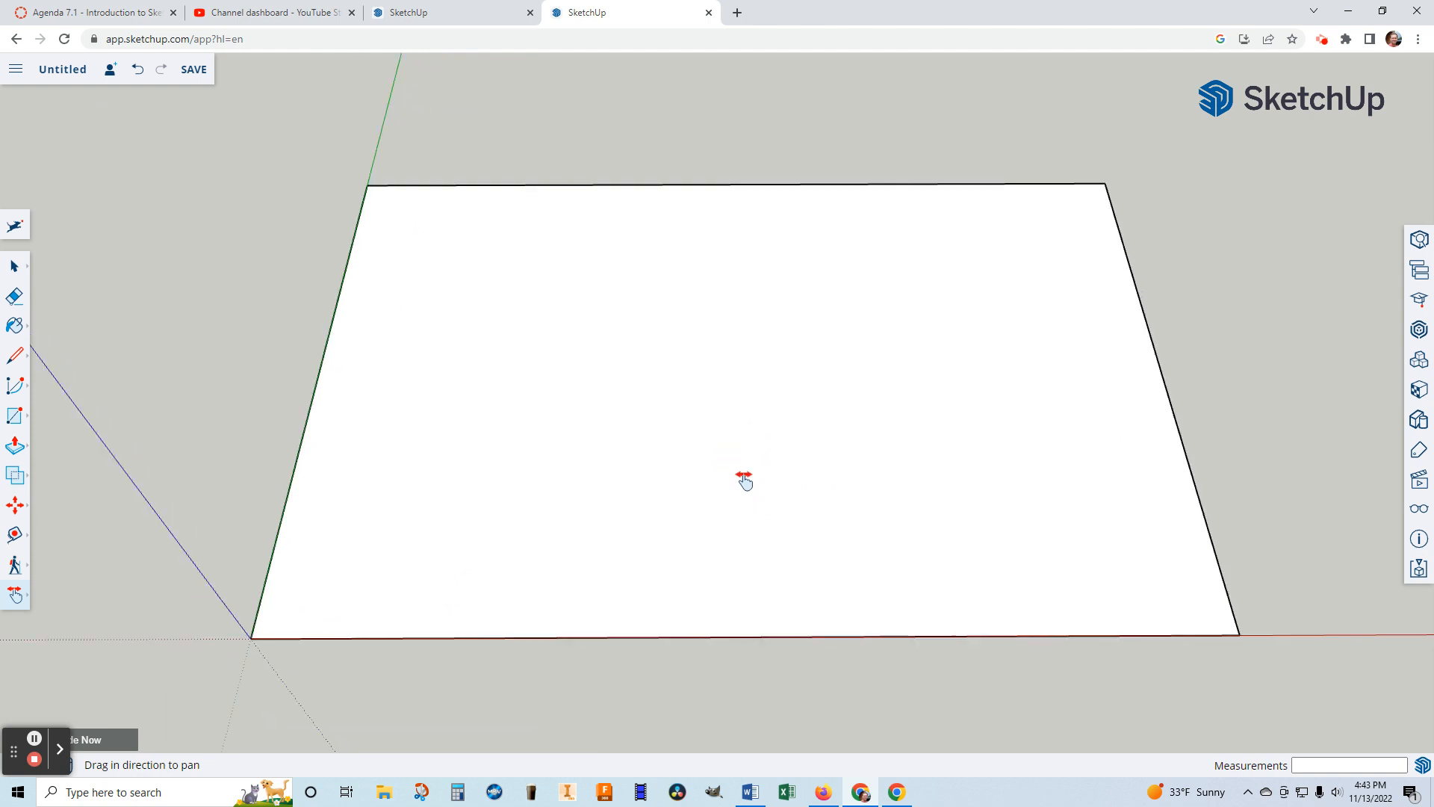
scroll(745, 478, "up", 3)
scroll(744, 477, "down", 1)
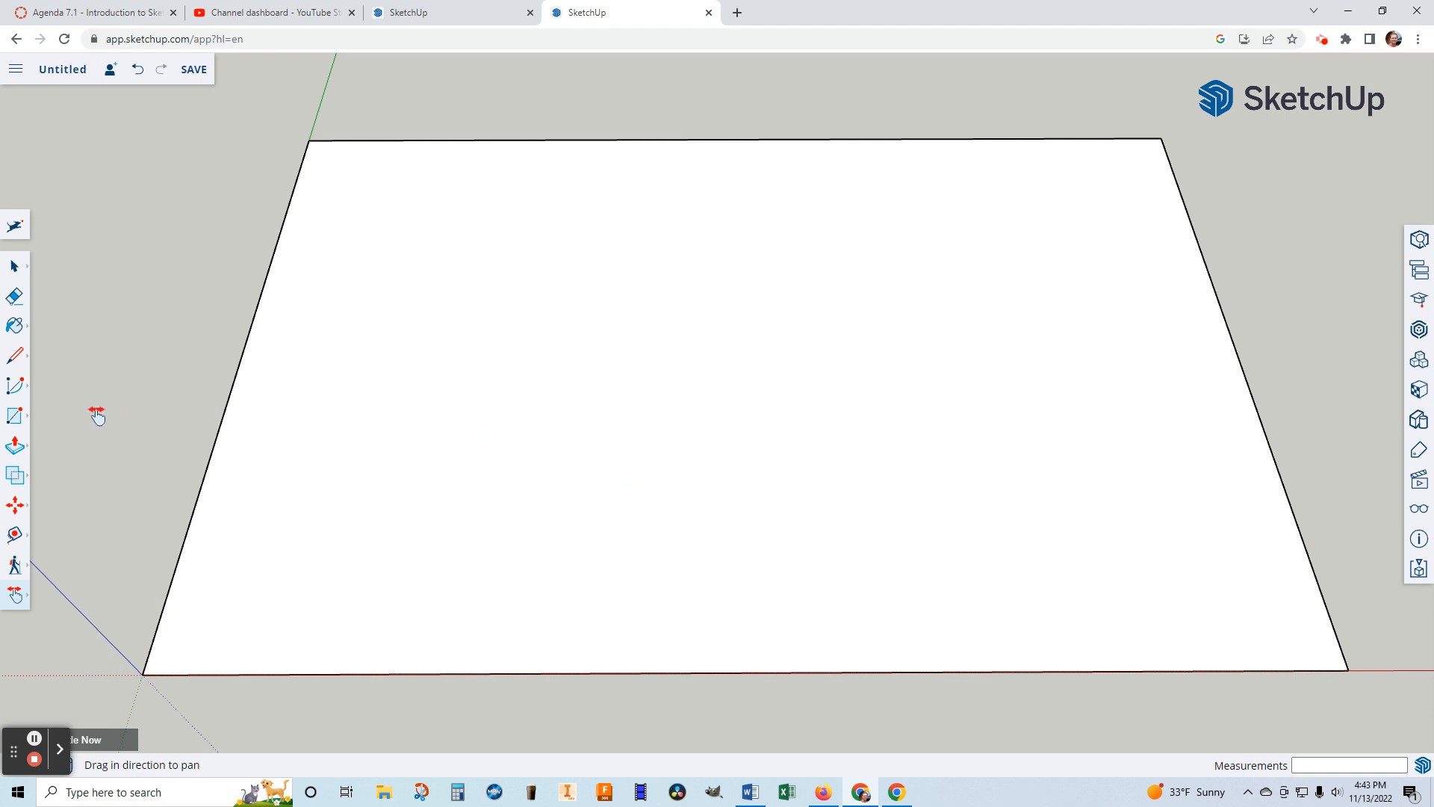
left_click(15, 447)
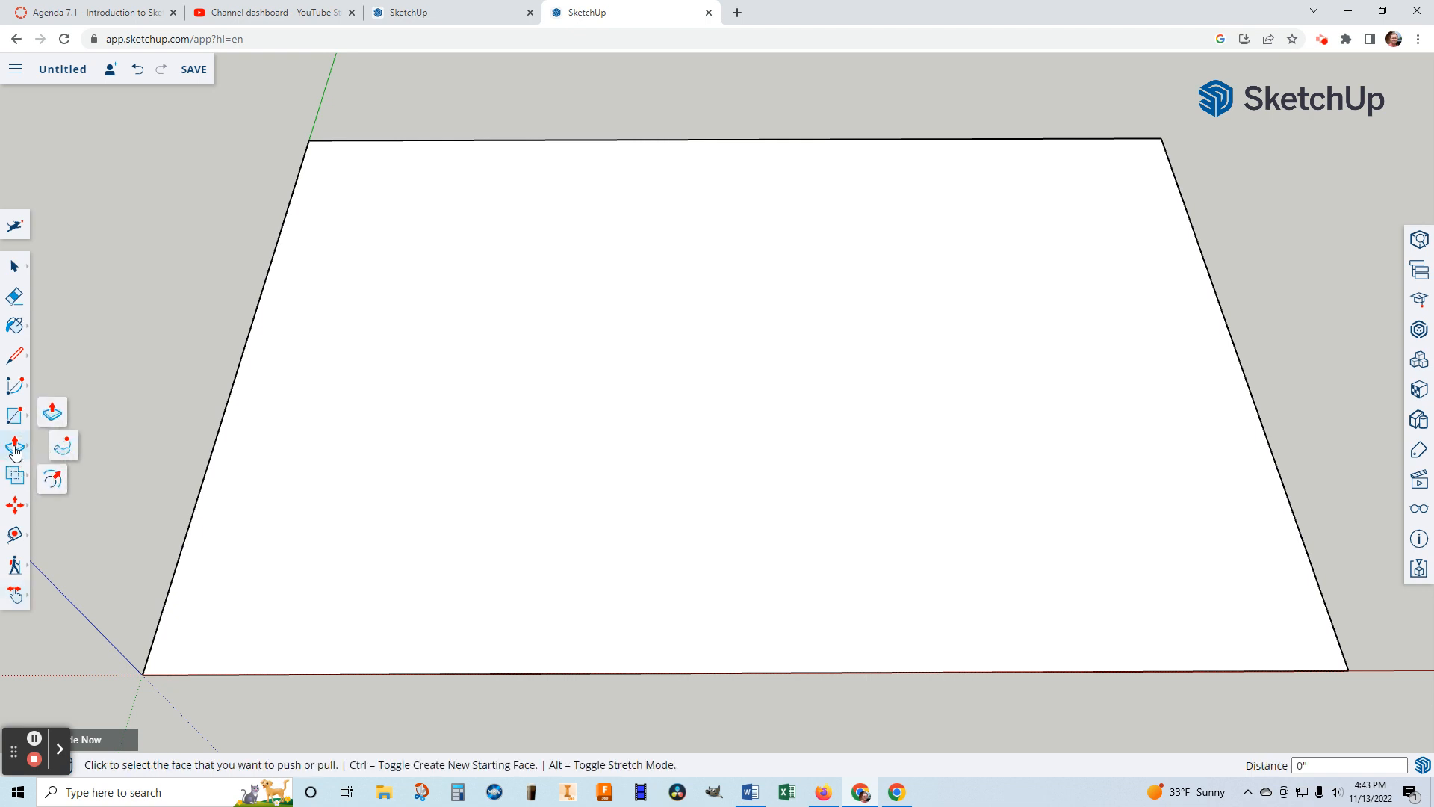
left_click(58, 481)
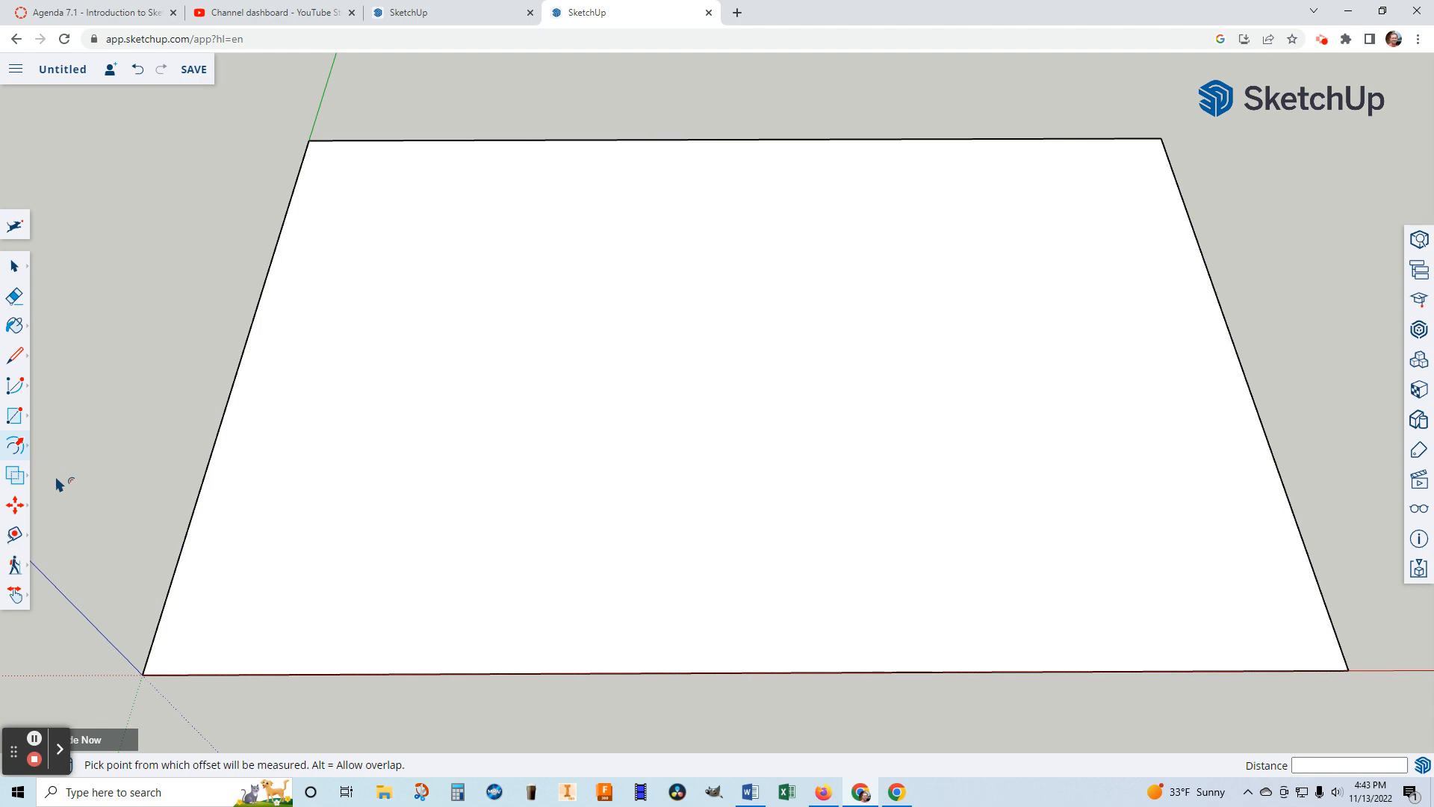
left_click(244, 437)
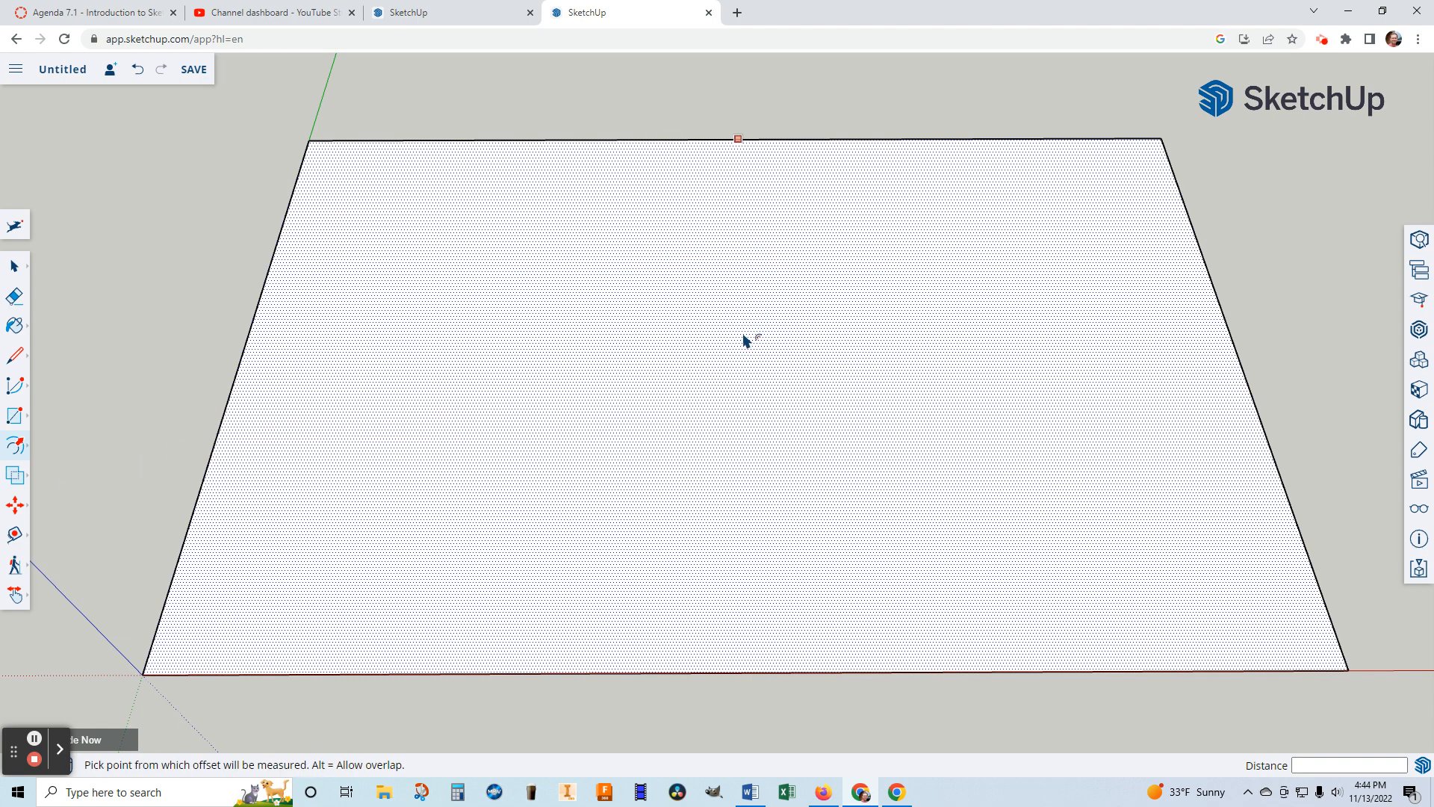
left_click(704, 375)
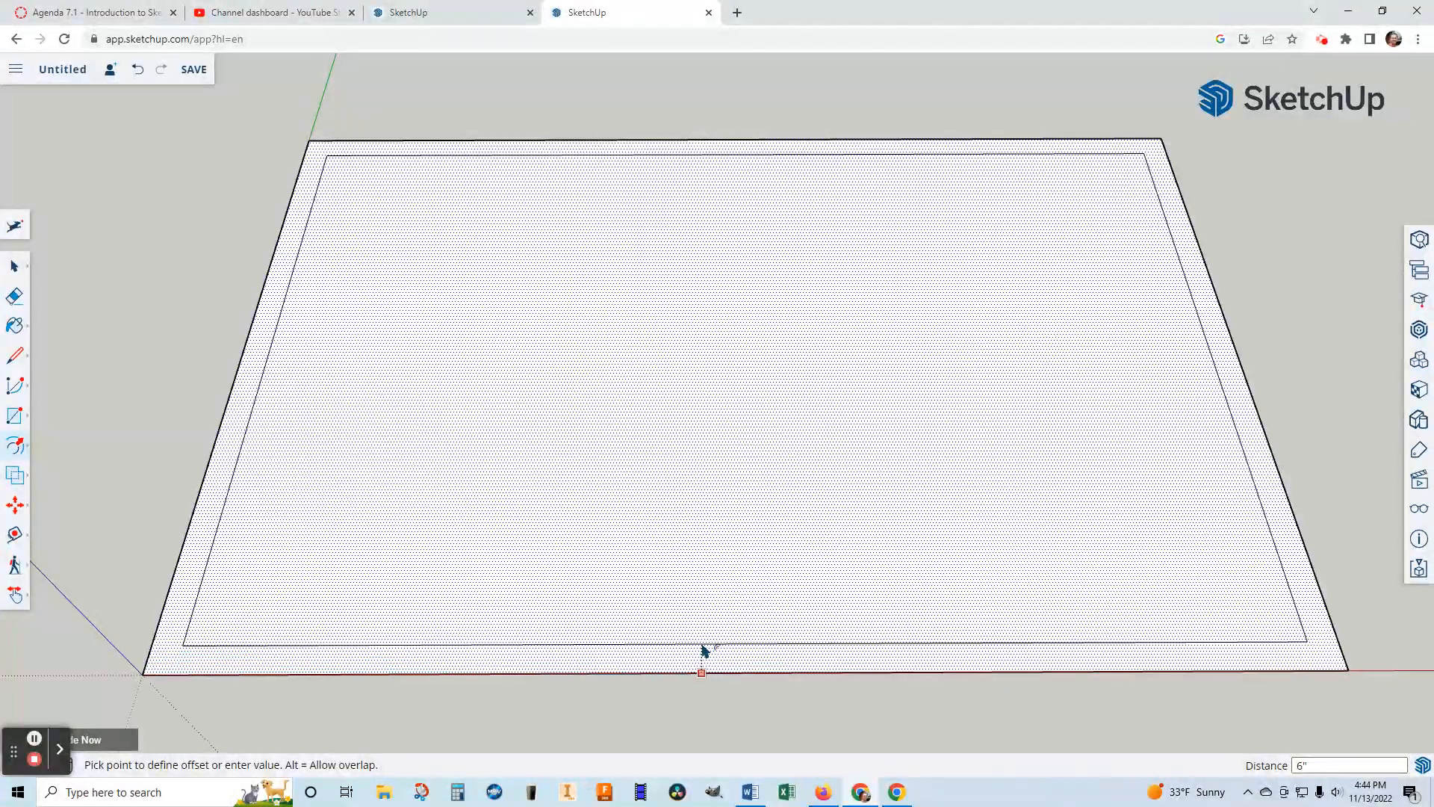
left_click(702, 653)
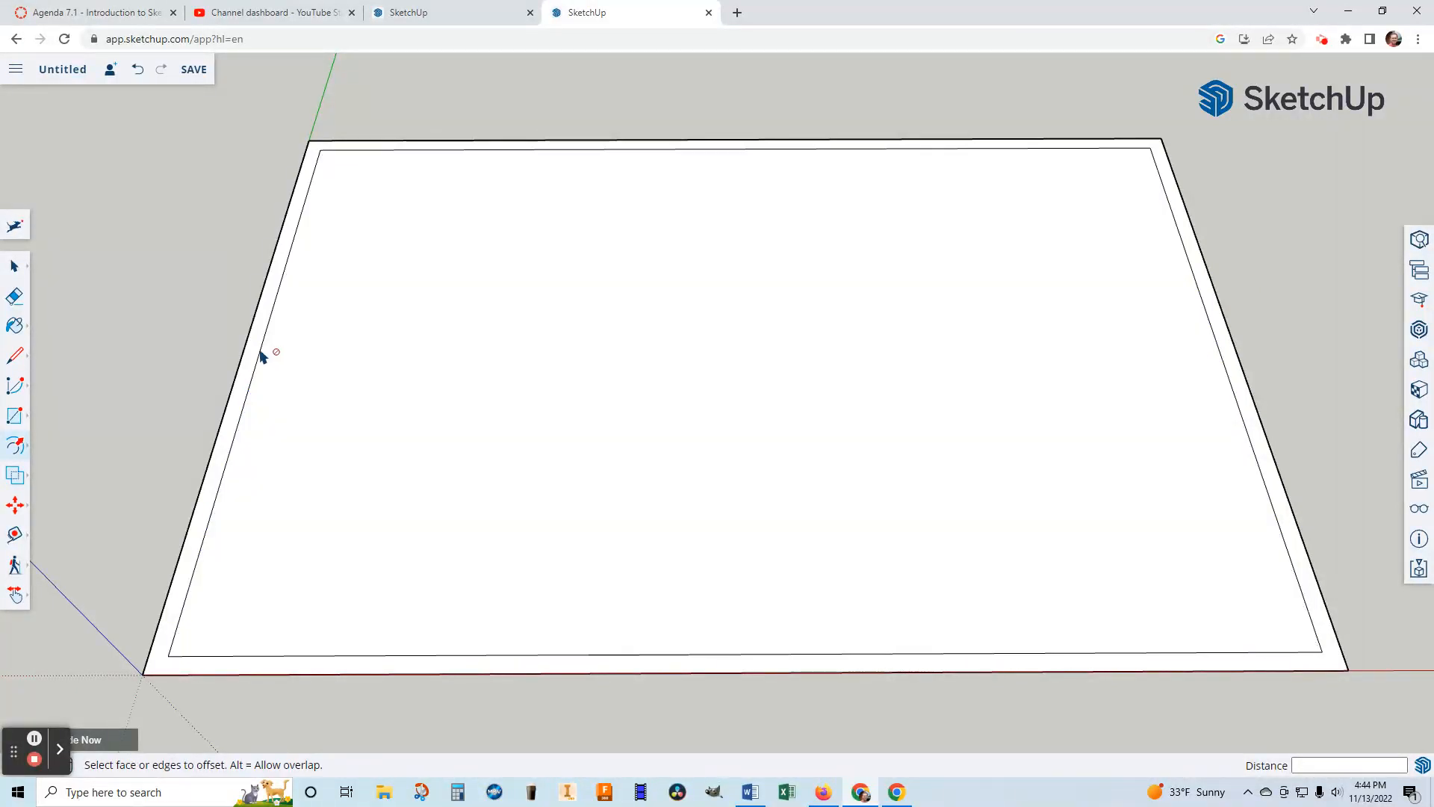
left_click(246, 383)
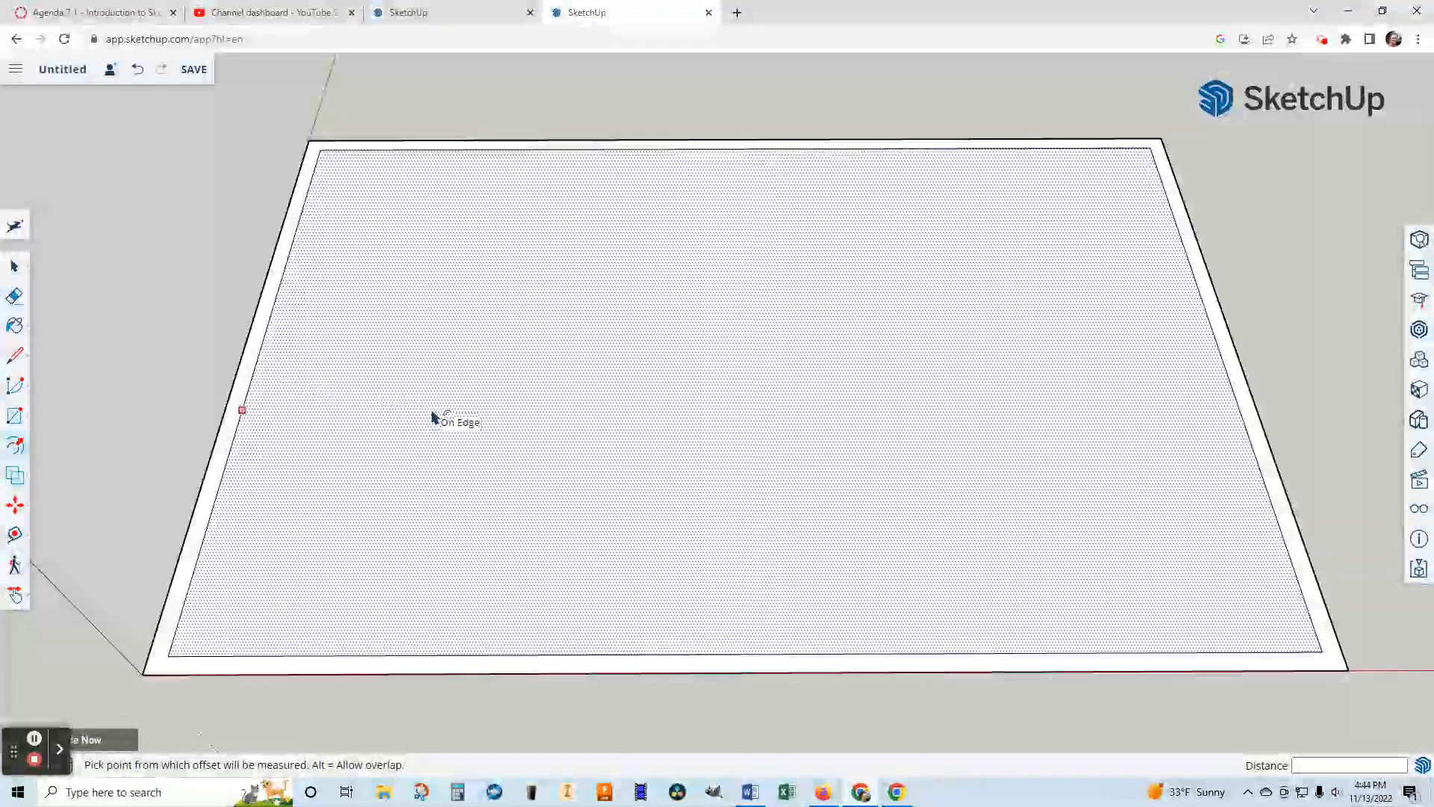
key("Escape")
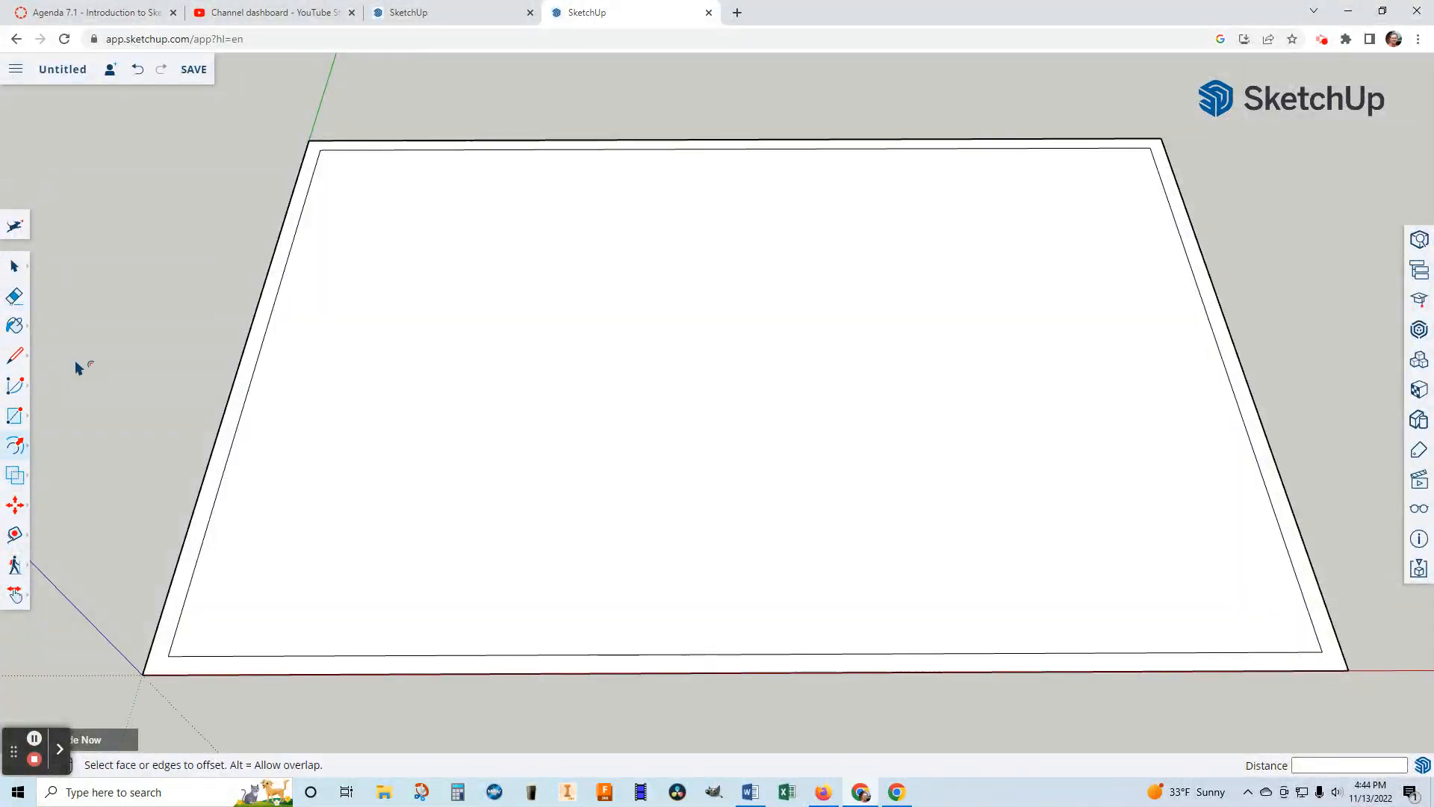
Draw two closely spaced parallel 29' lines across the inner rectangle, the first from its left edge's midpoint, to outline a dividing wall
left_click(16, 360)
left_click(51, 342)
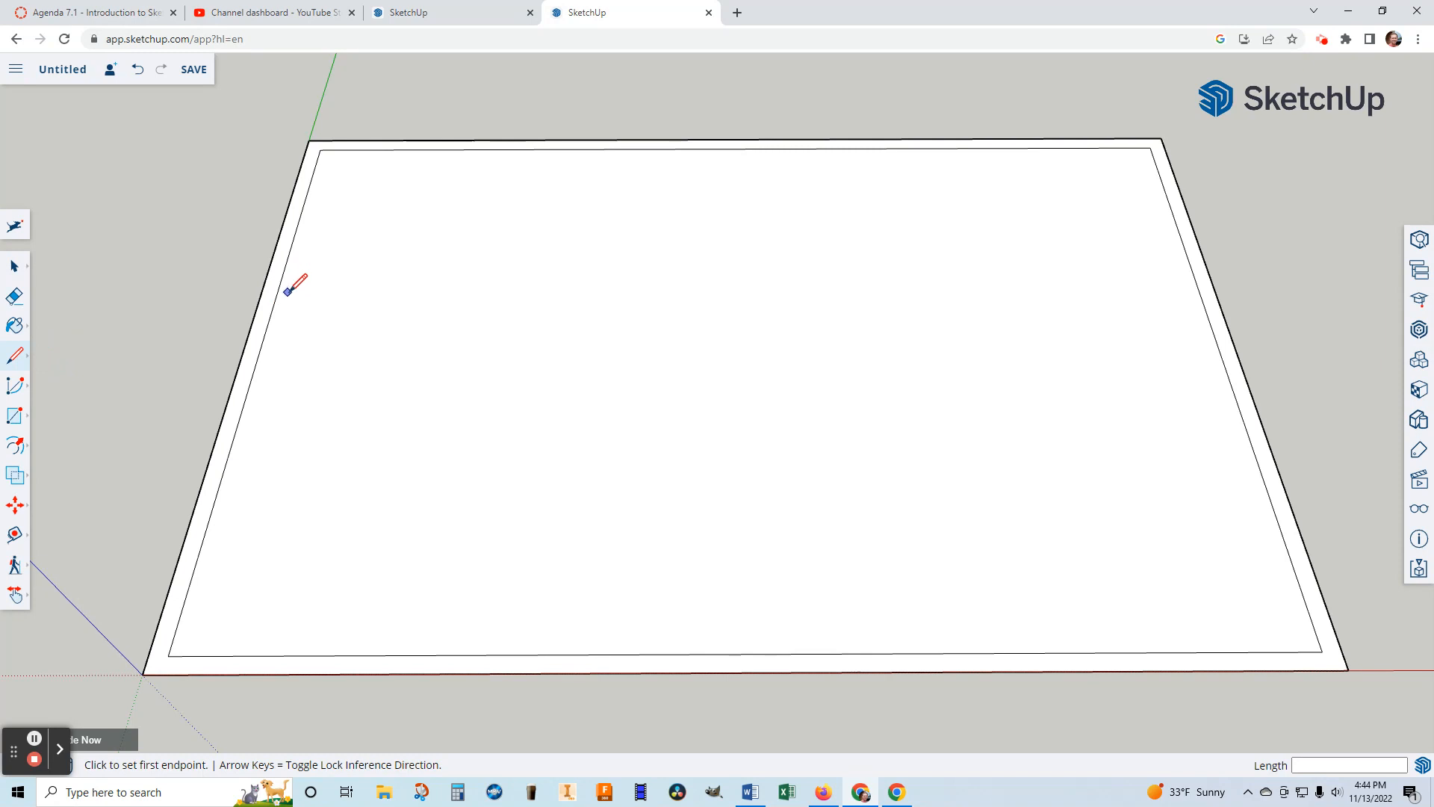
left_click(256, 361)
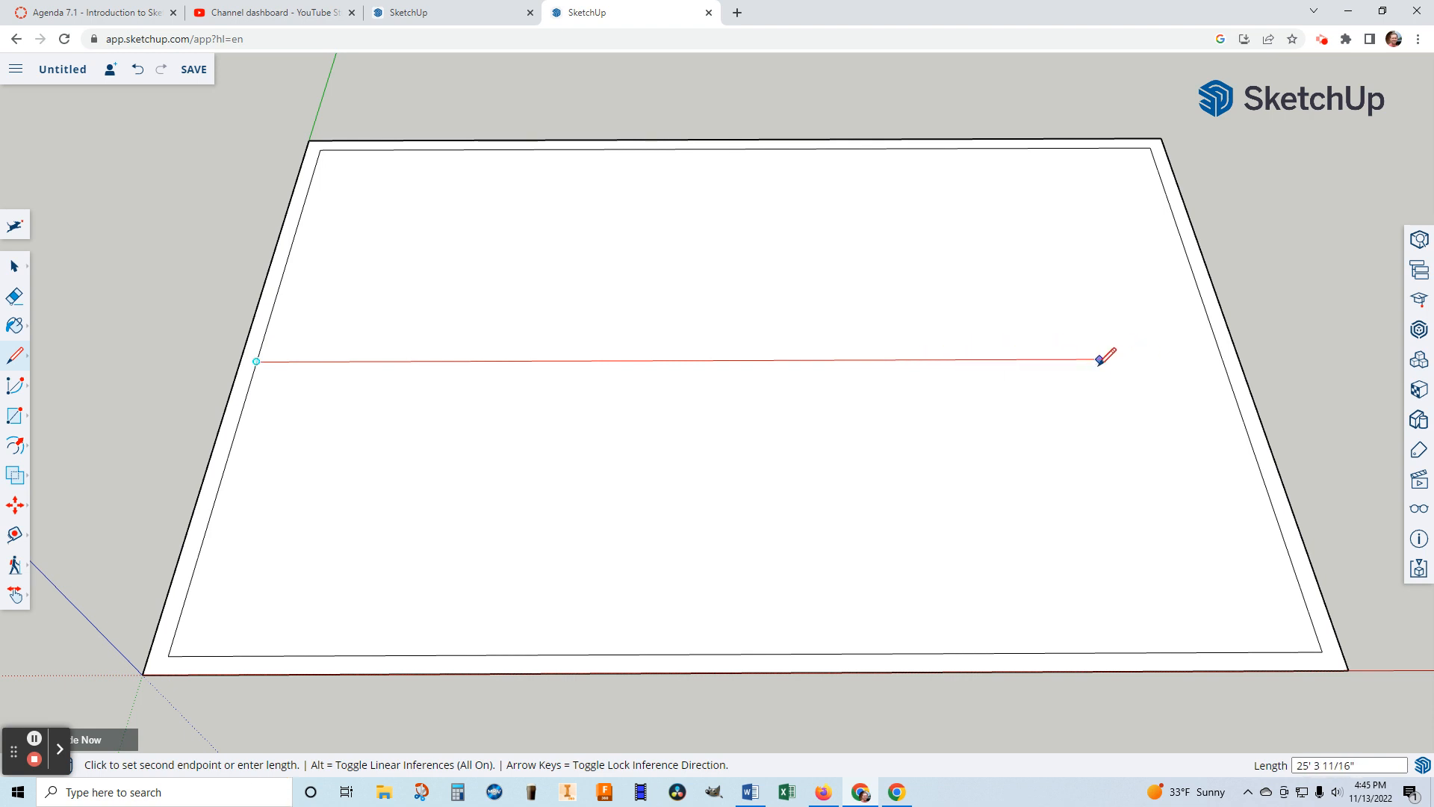
left_click(1223, 358)
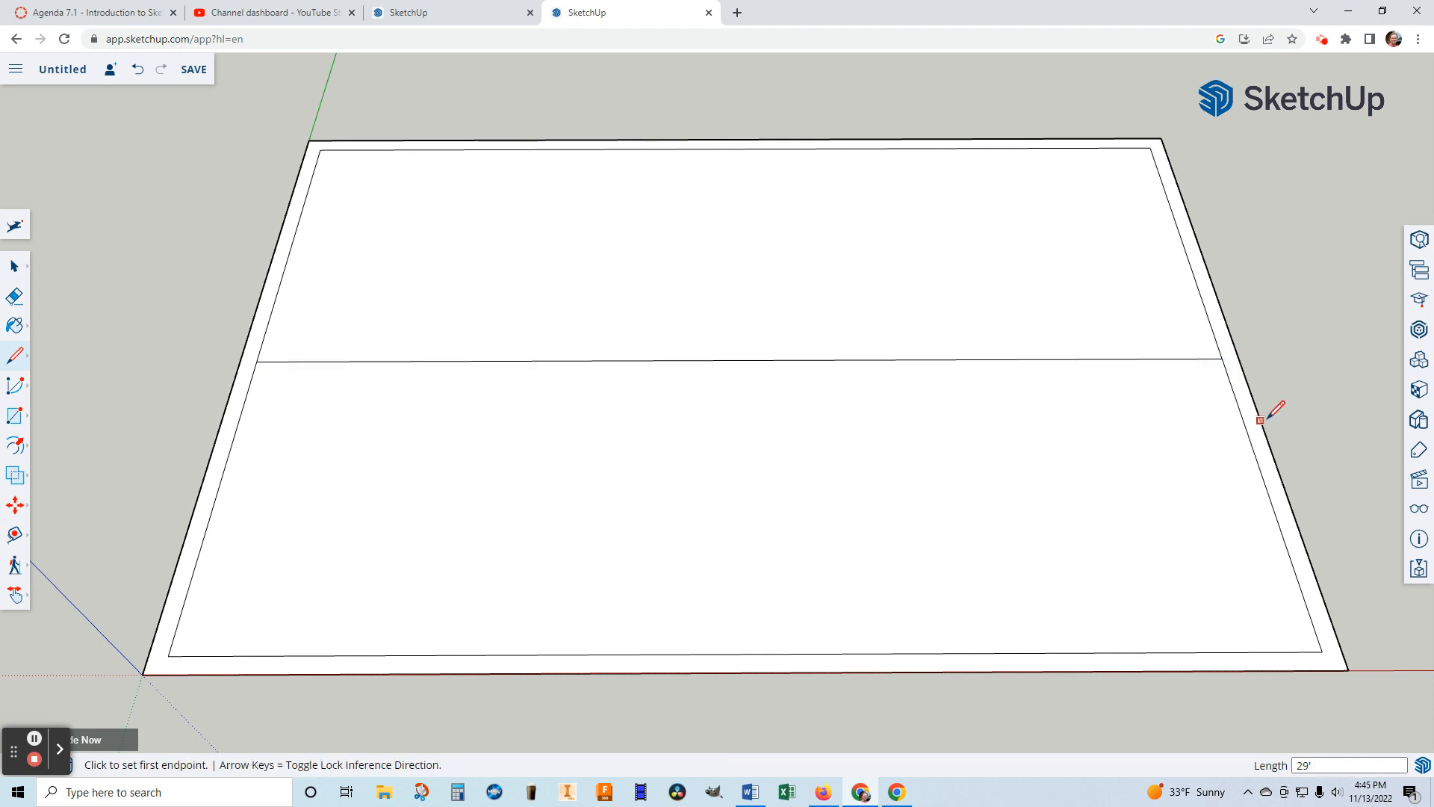
left_click(252, 377)
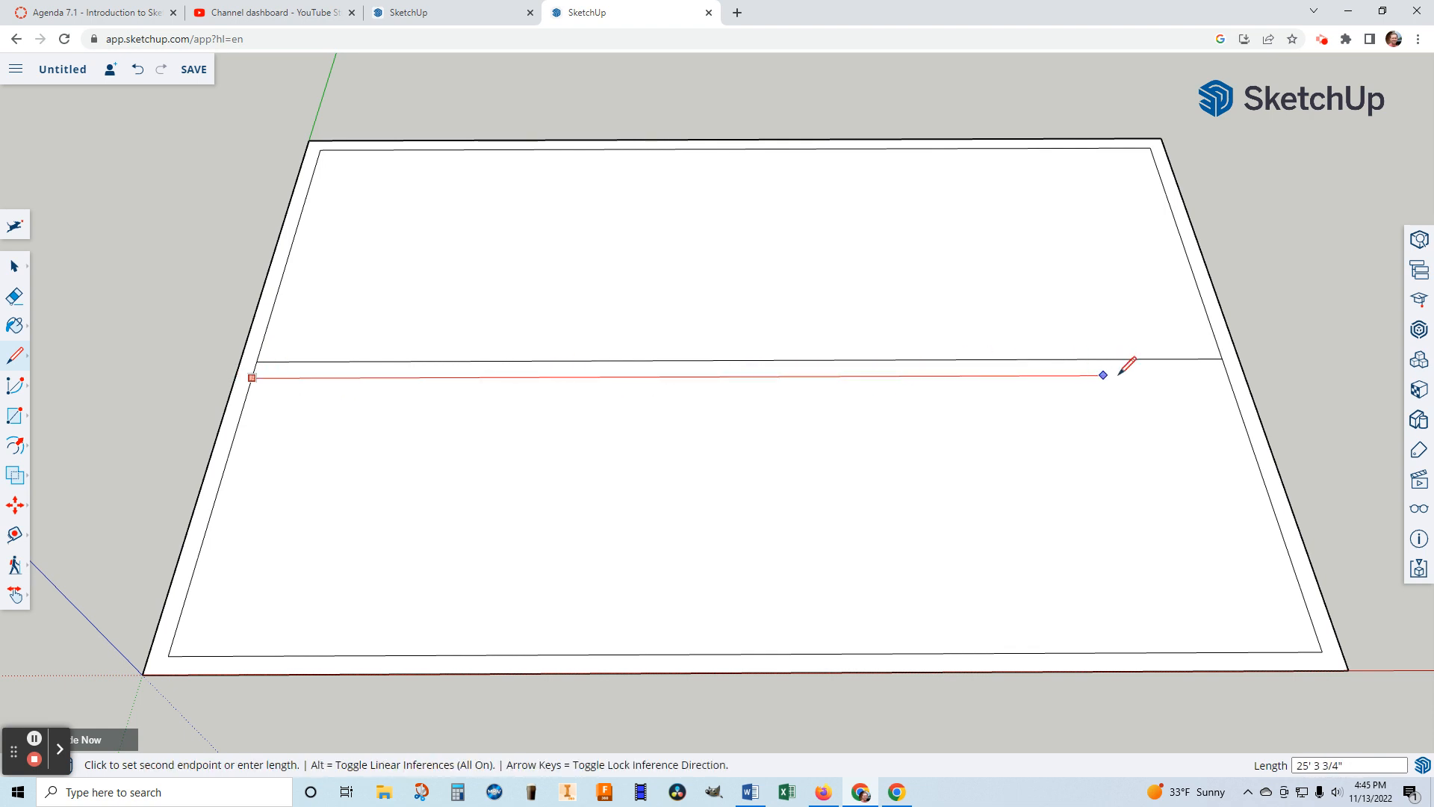
left_click(1228, 374)
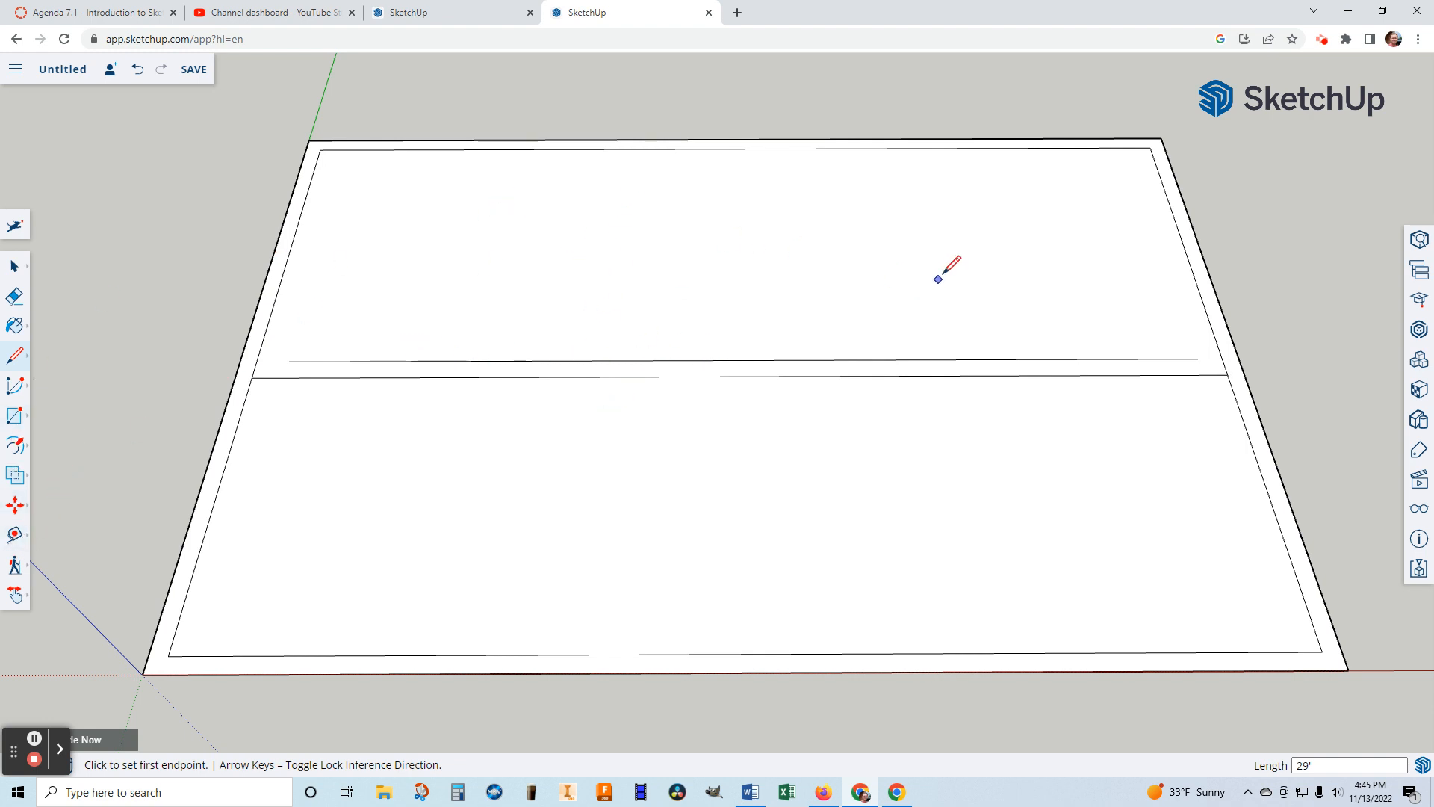
Place a guide point with the Tape Measure 12' from the left end of the central wall's upper line
left_click(15, 536)
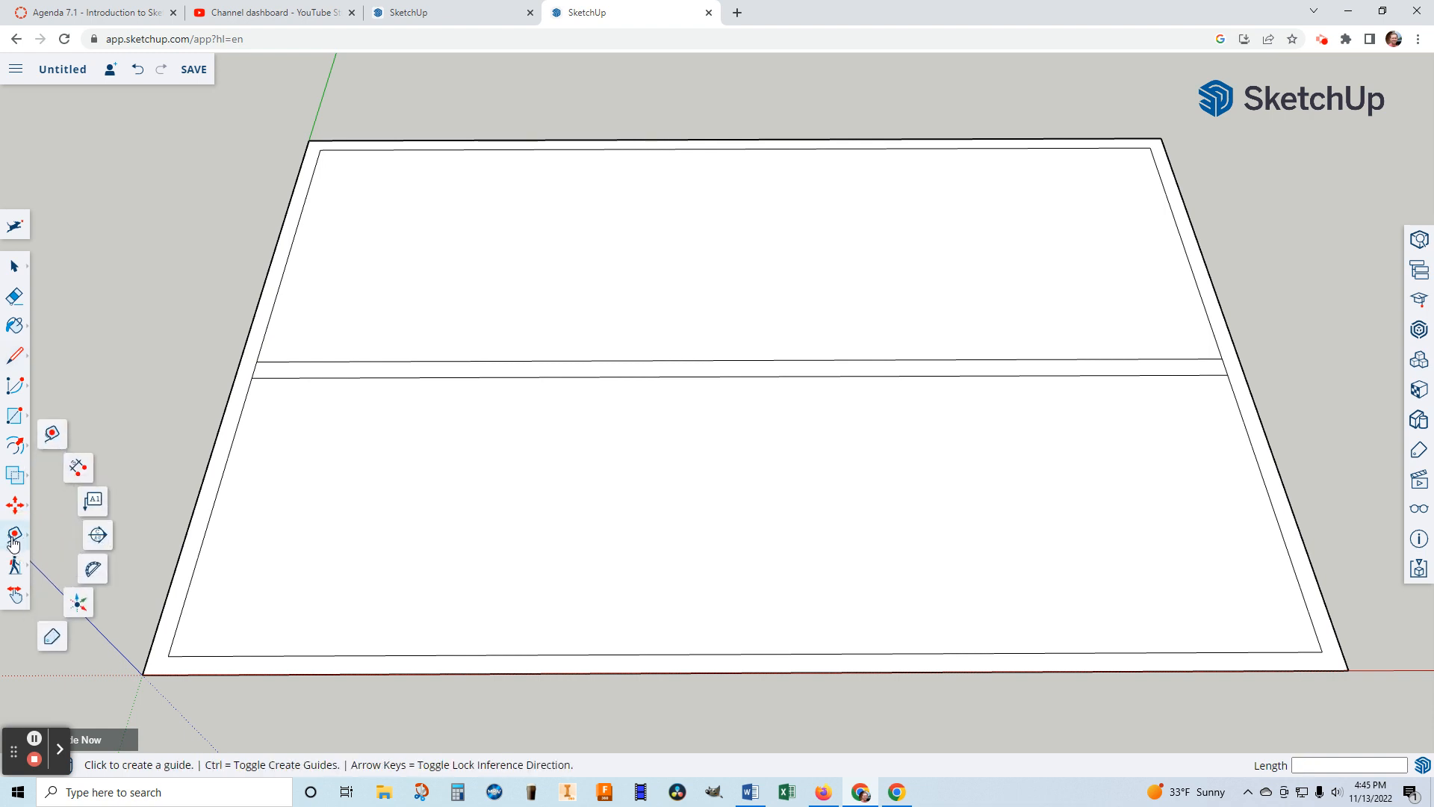
left_click(256, 361)
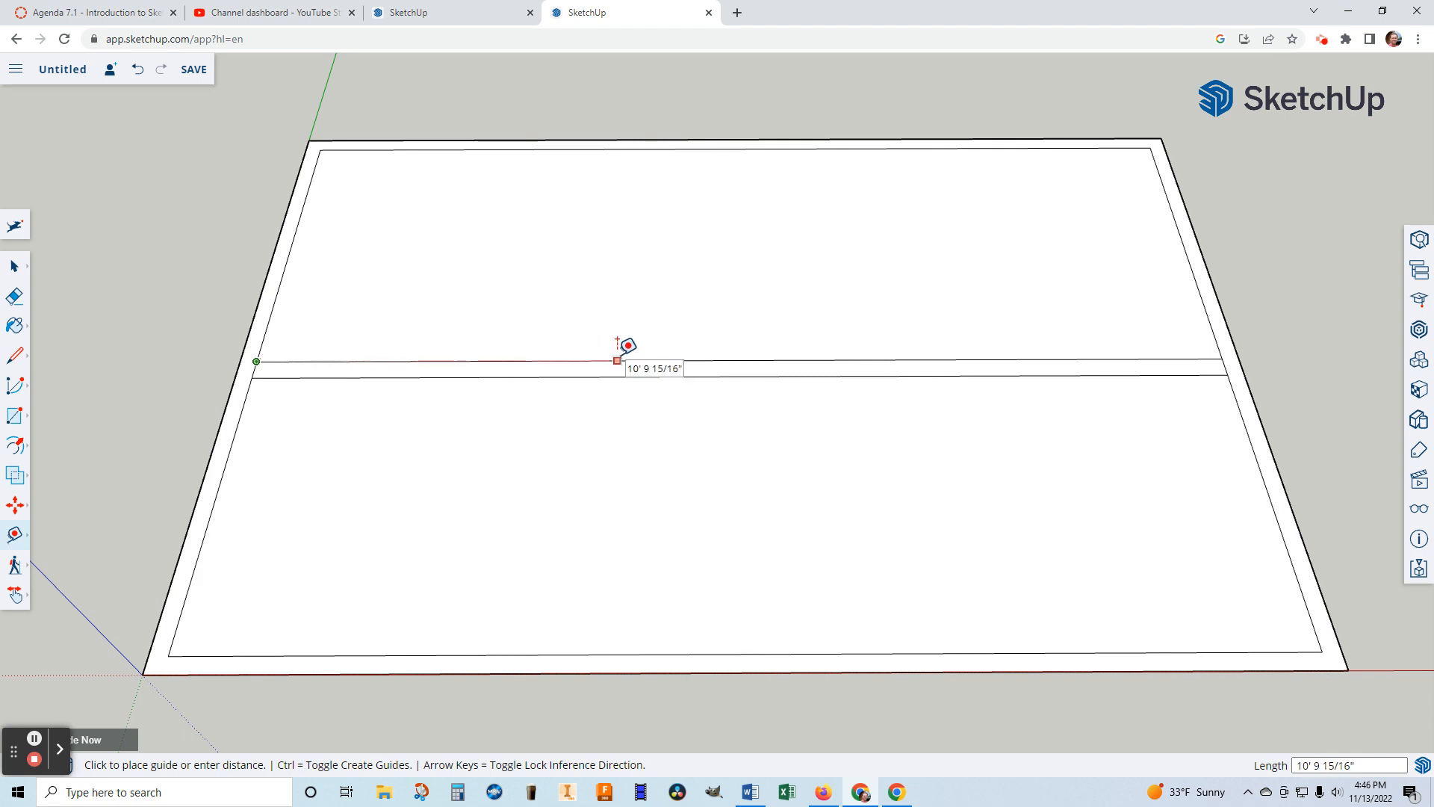
type("12")
key("Return")
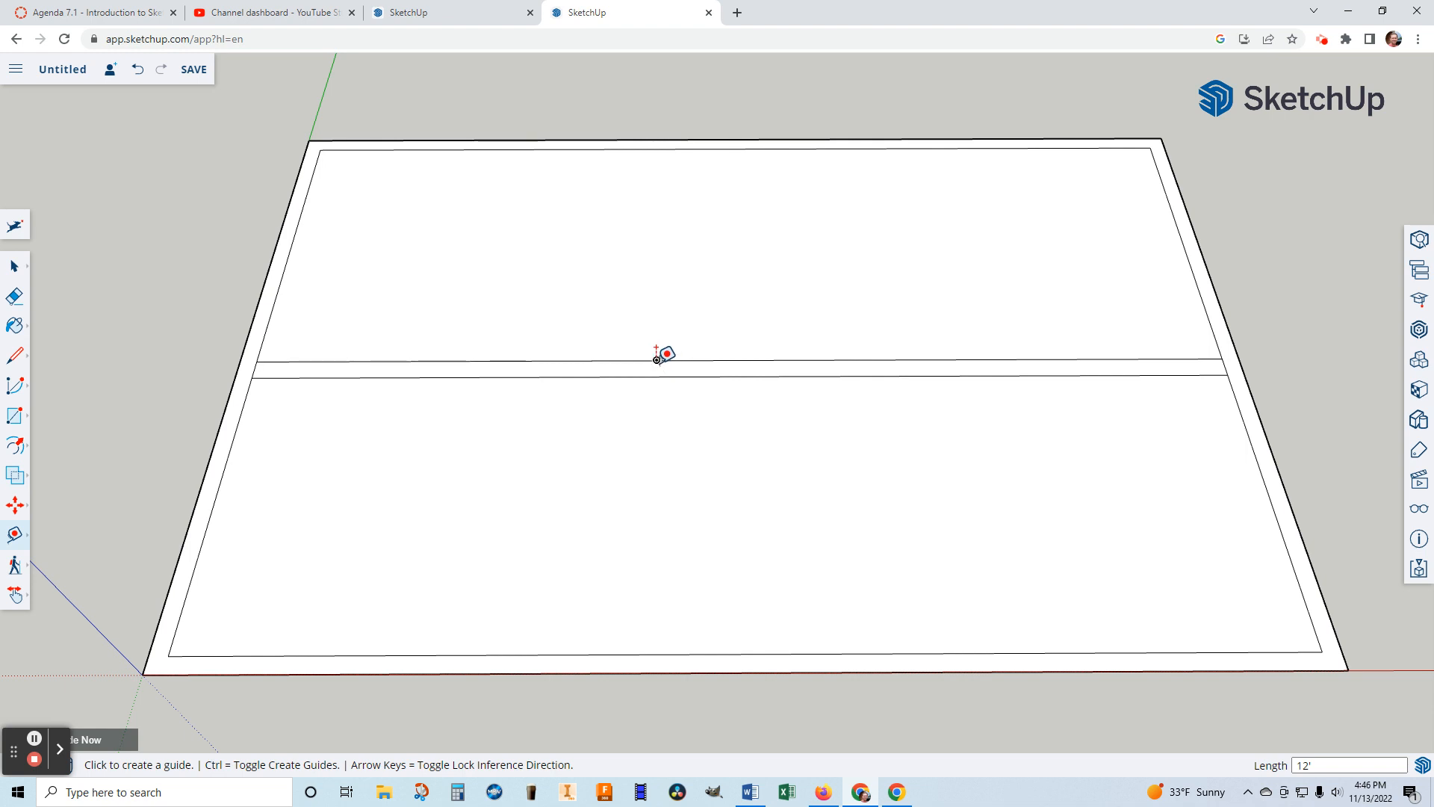
scroll(656, 359, "up", 5)
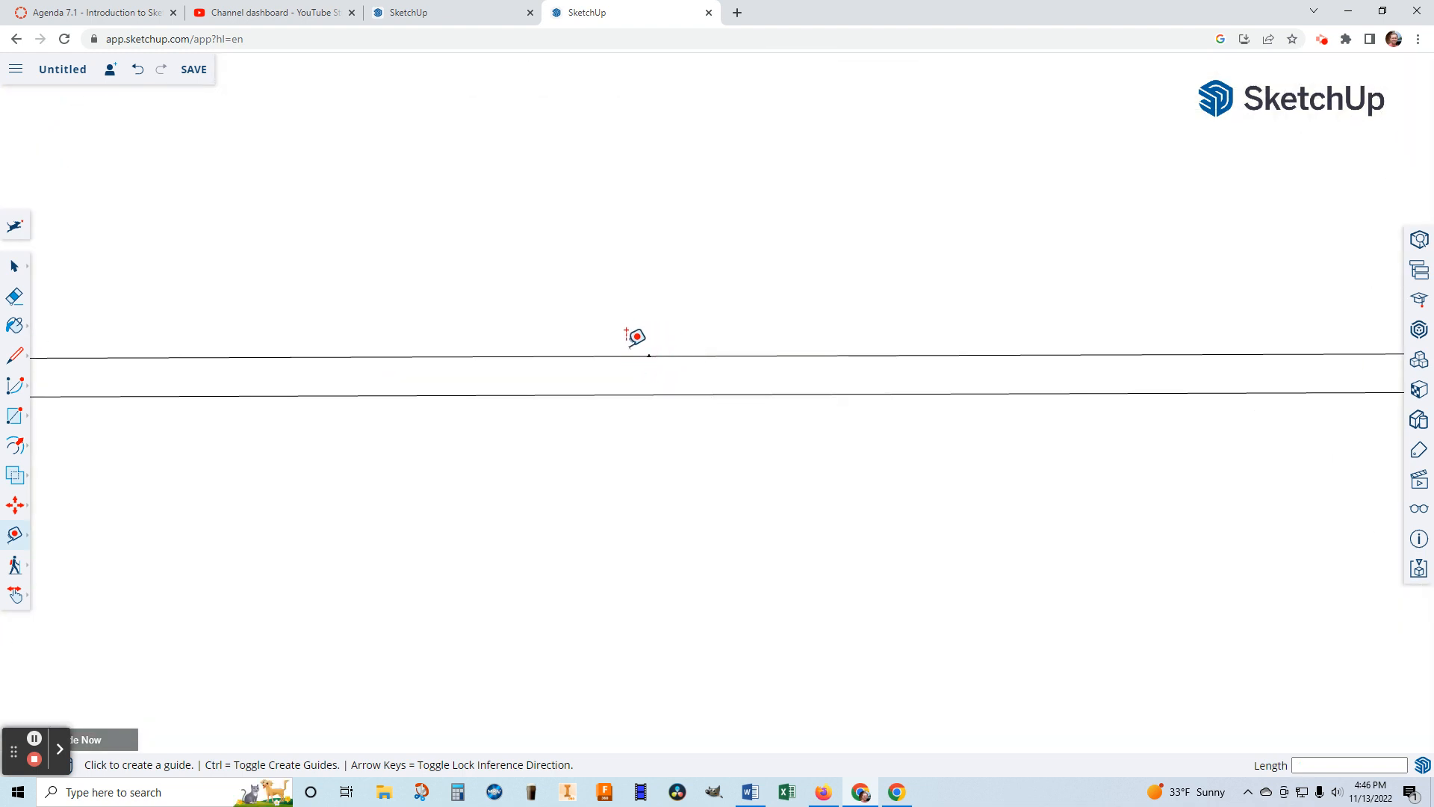
scroll(677, 333, "down", 5)
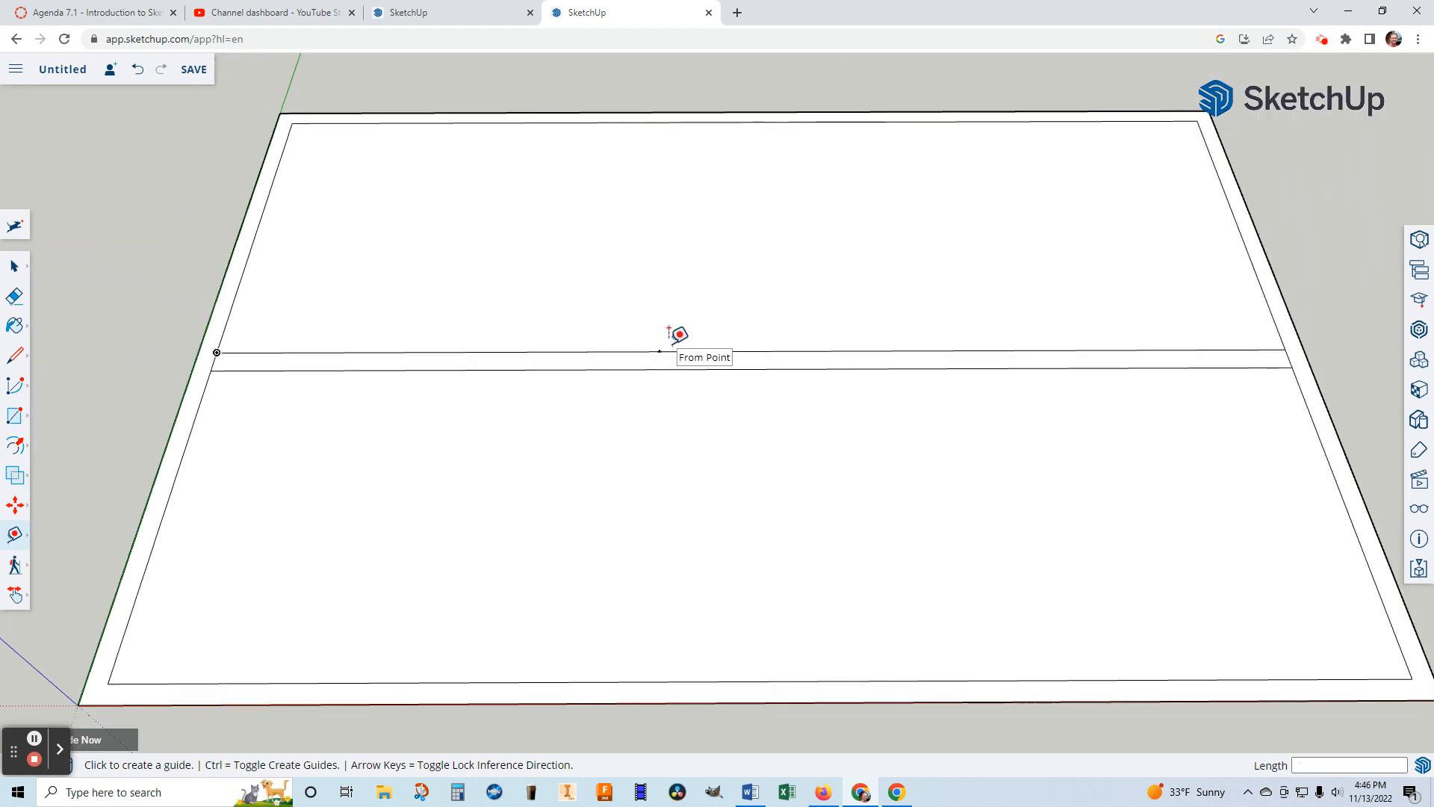
Place a guide point 11' from the right end of the central wall's upper line
left_click(1285, 349)
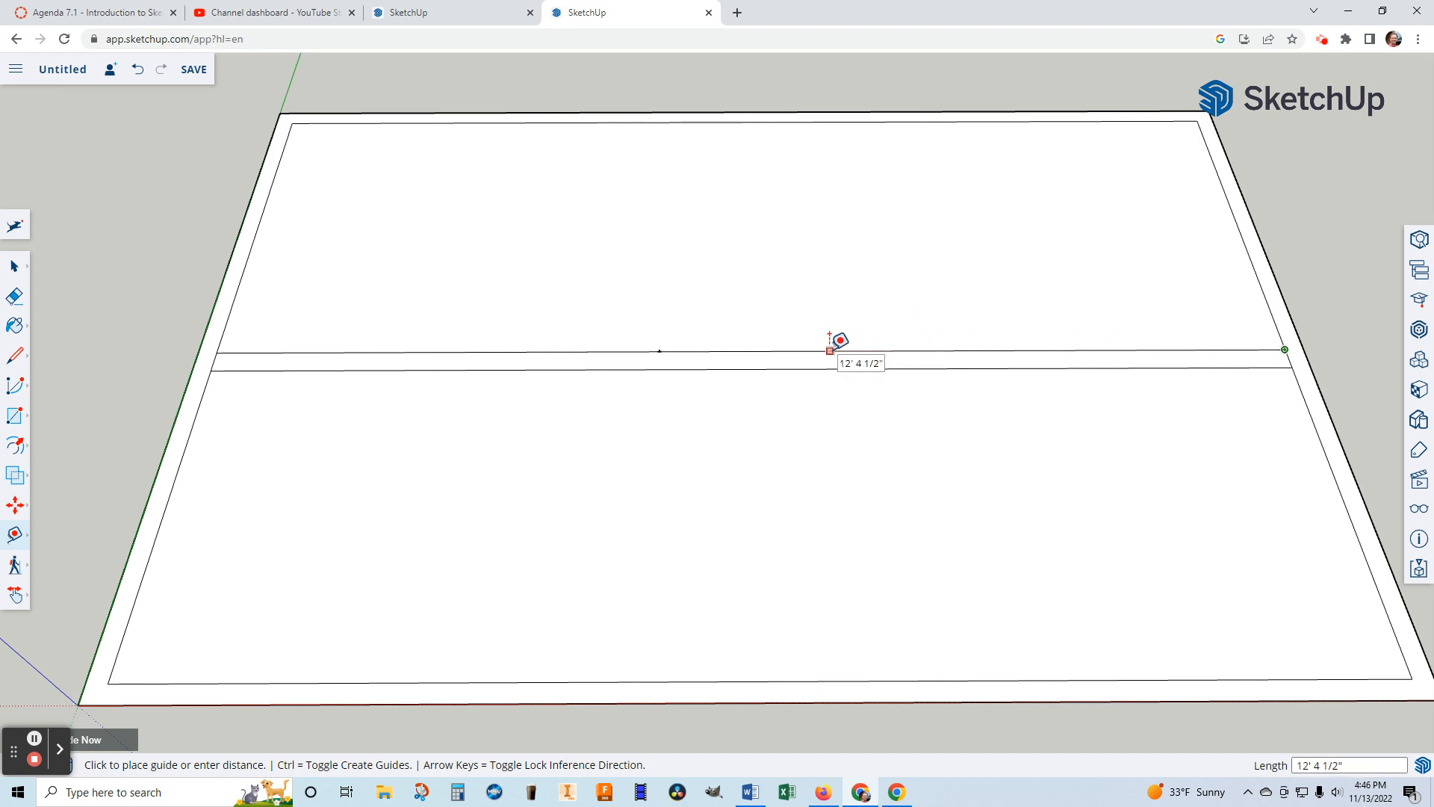
type("11")
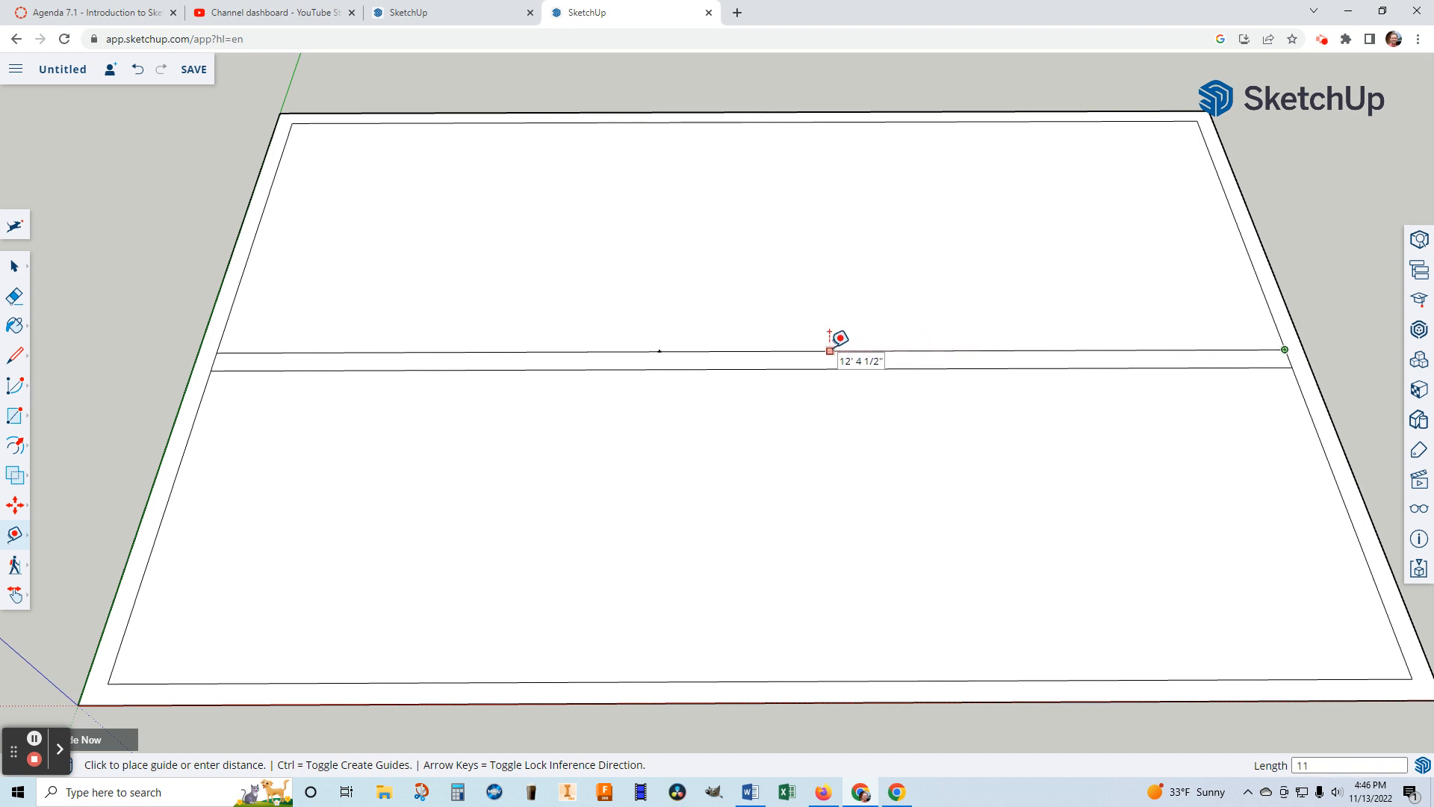
type("'")
key("Return")
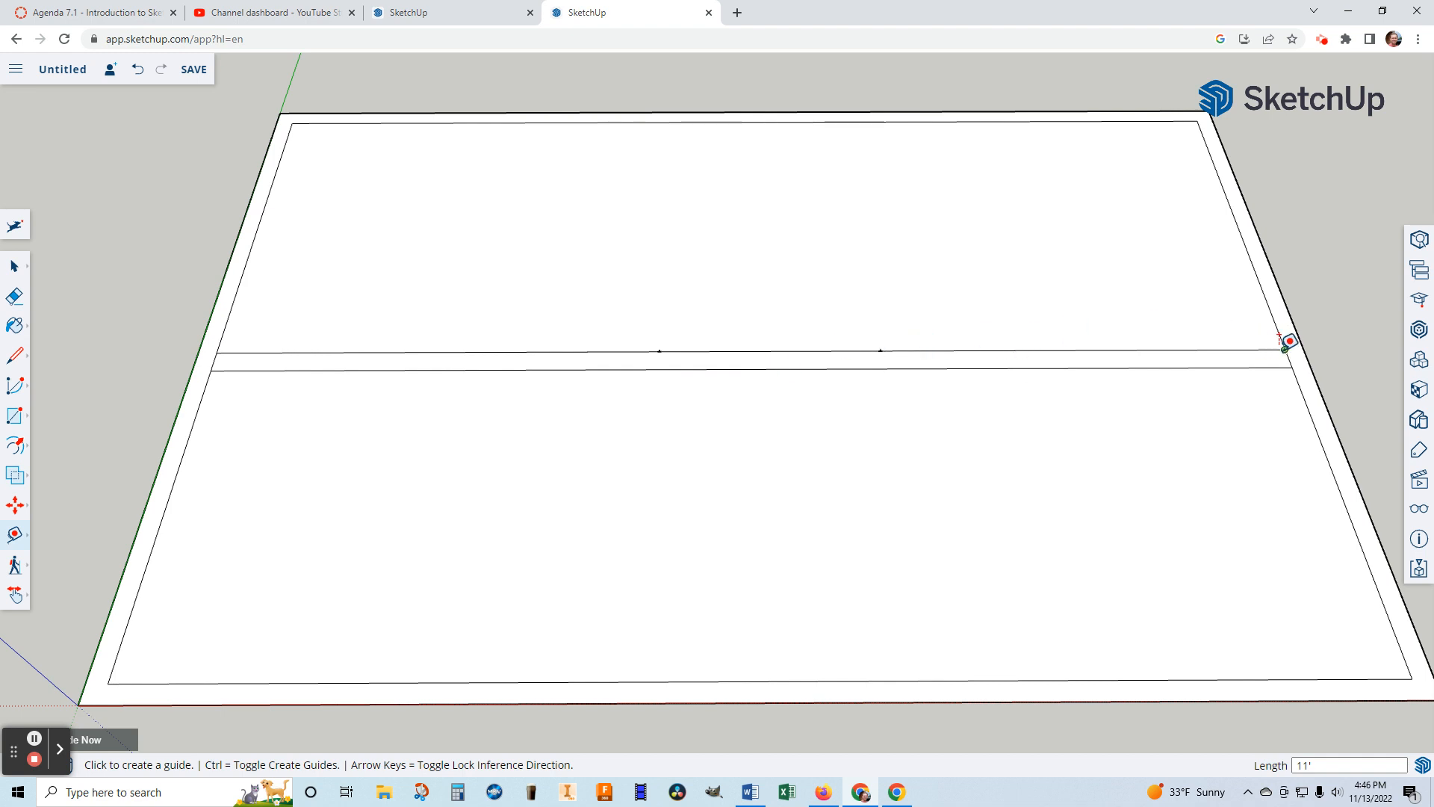
left_click(880, 349)
Draw two closely spaced parallel 9' 6" lines from the left guide point's position to the rear wall's inner edge, the second just right of the first
left_click(15, 357)
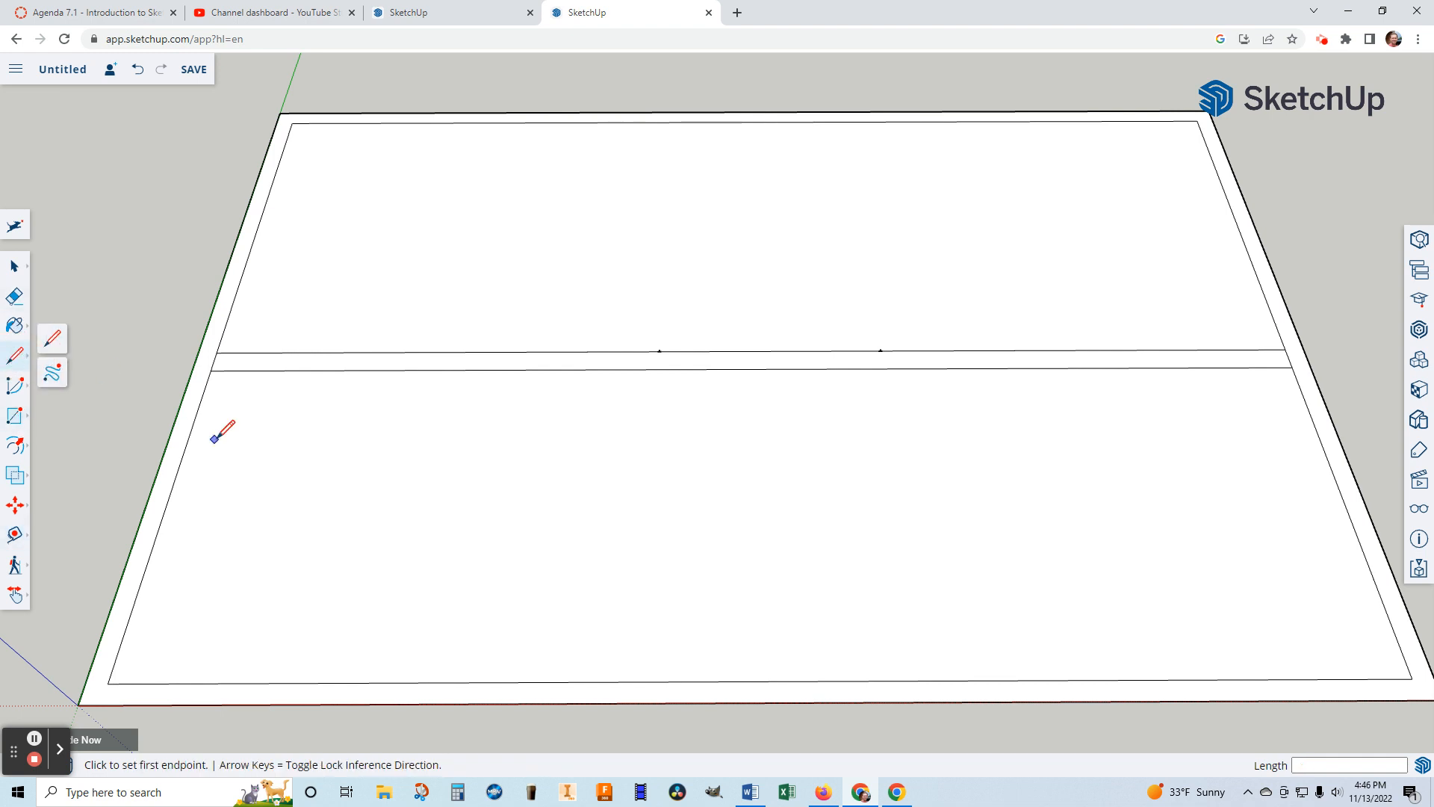
left_click(658, 351)
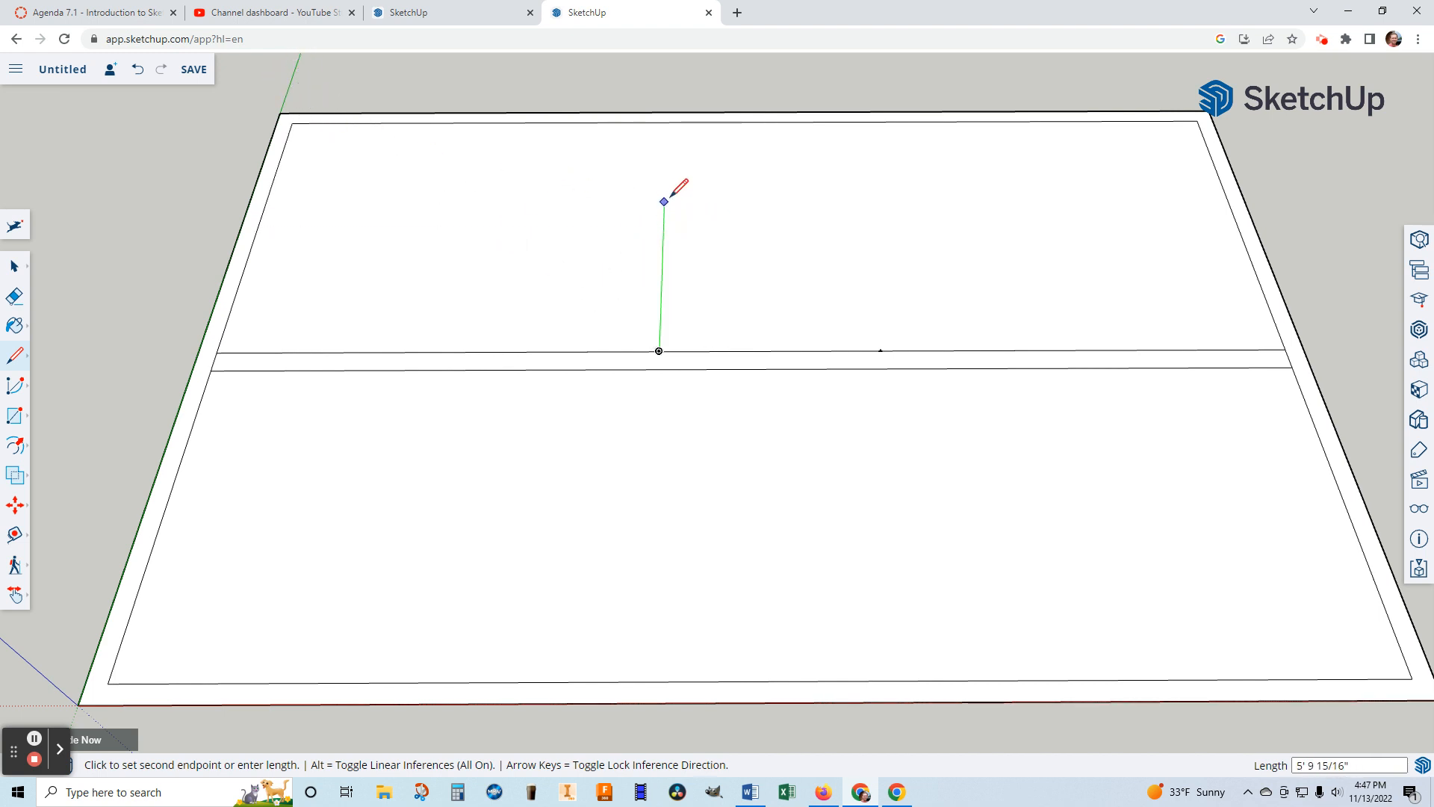
left_click(667, 121)
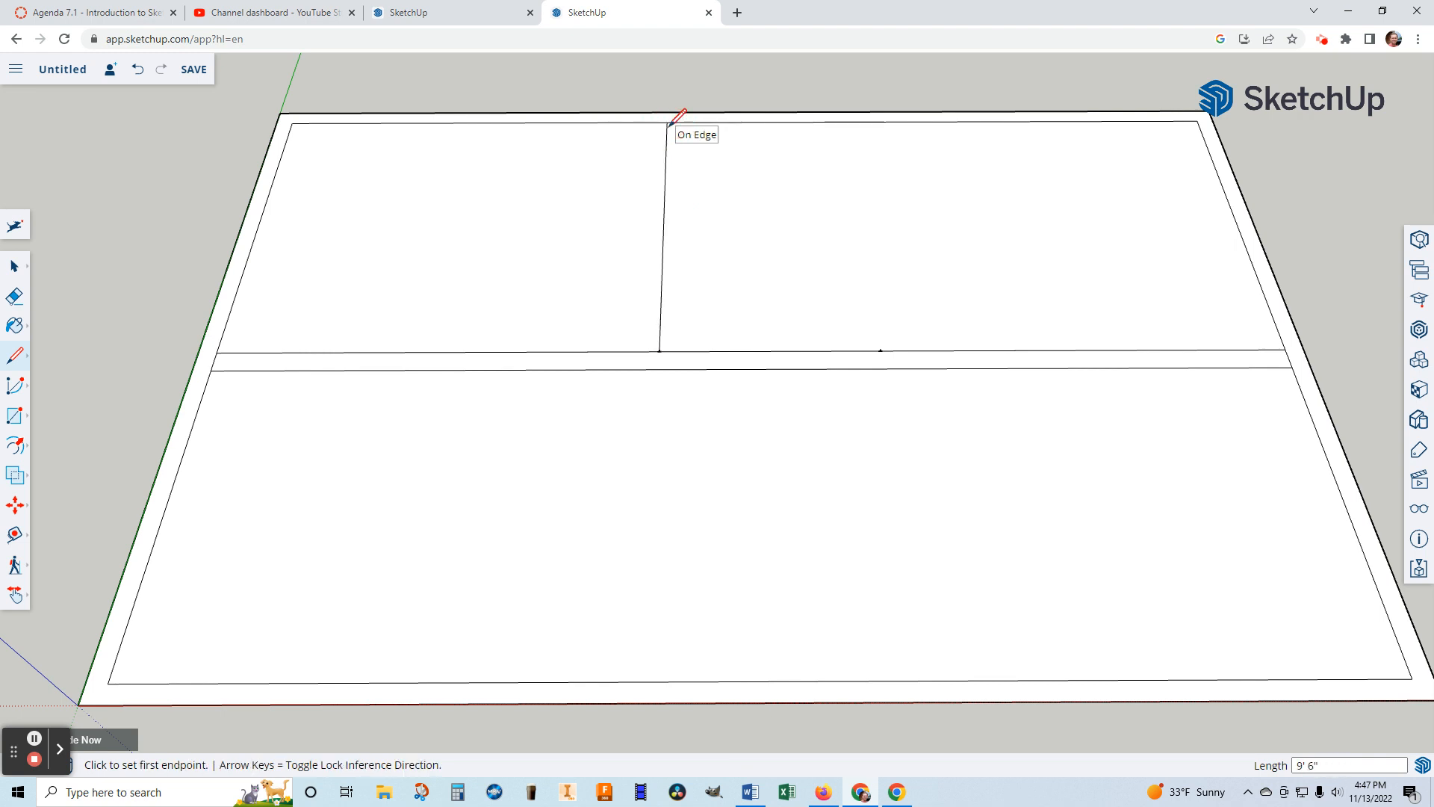
left_click(680, 350)
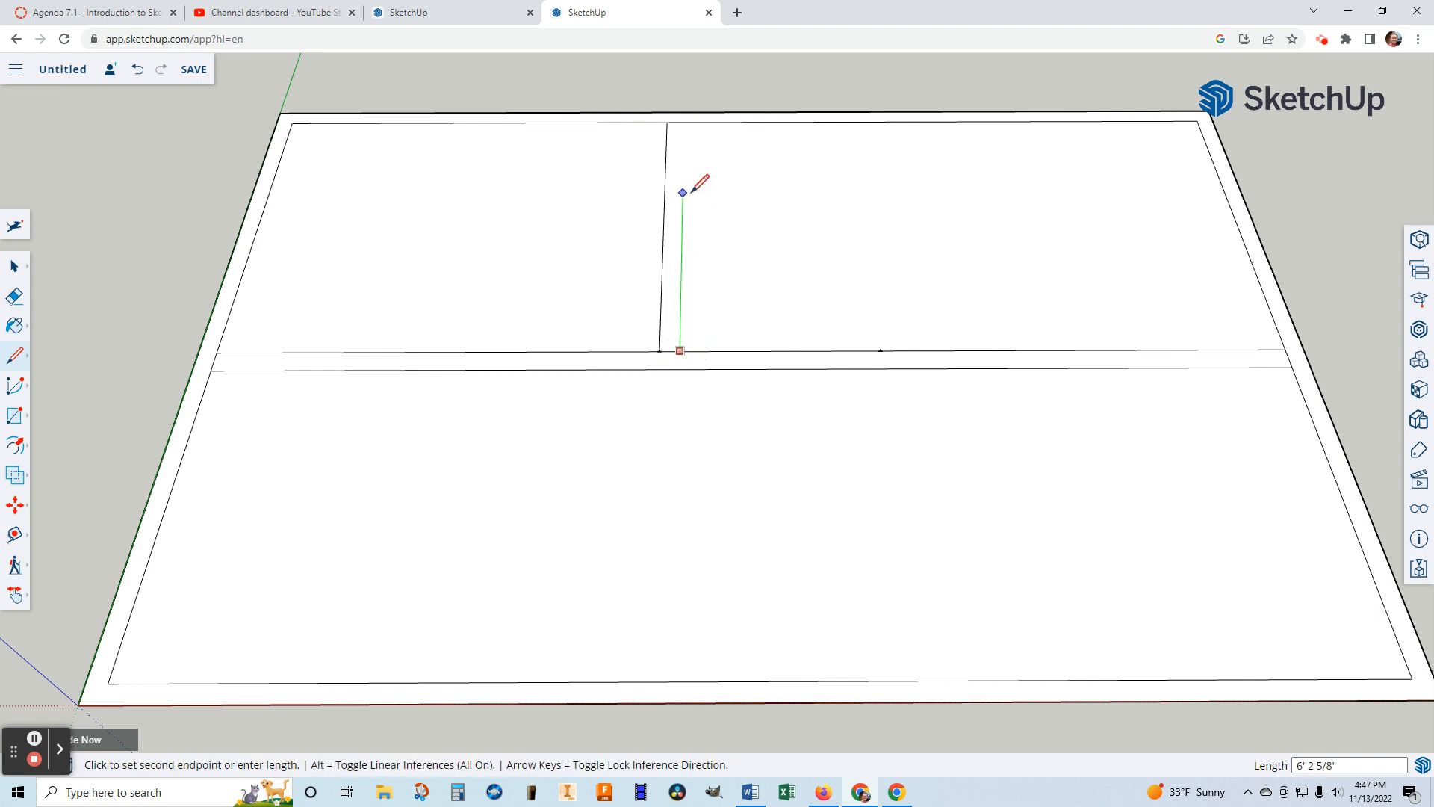
left_click(684, 122)
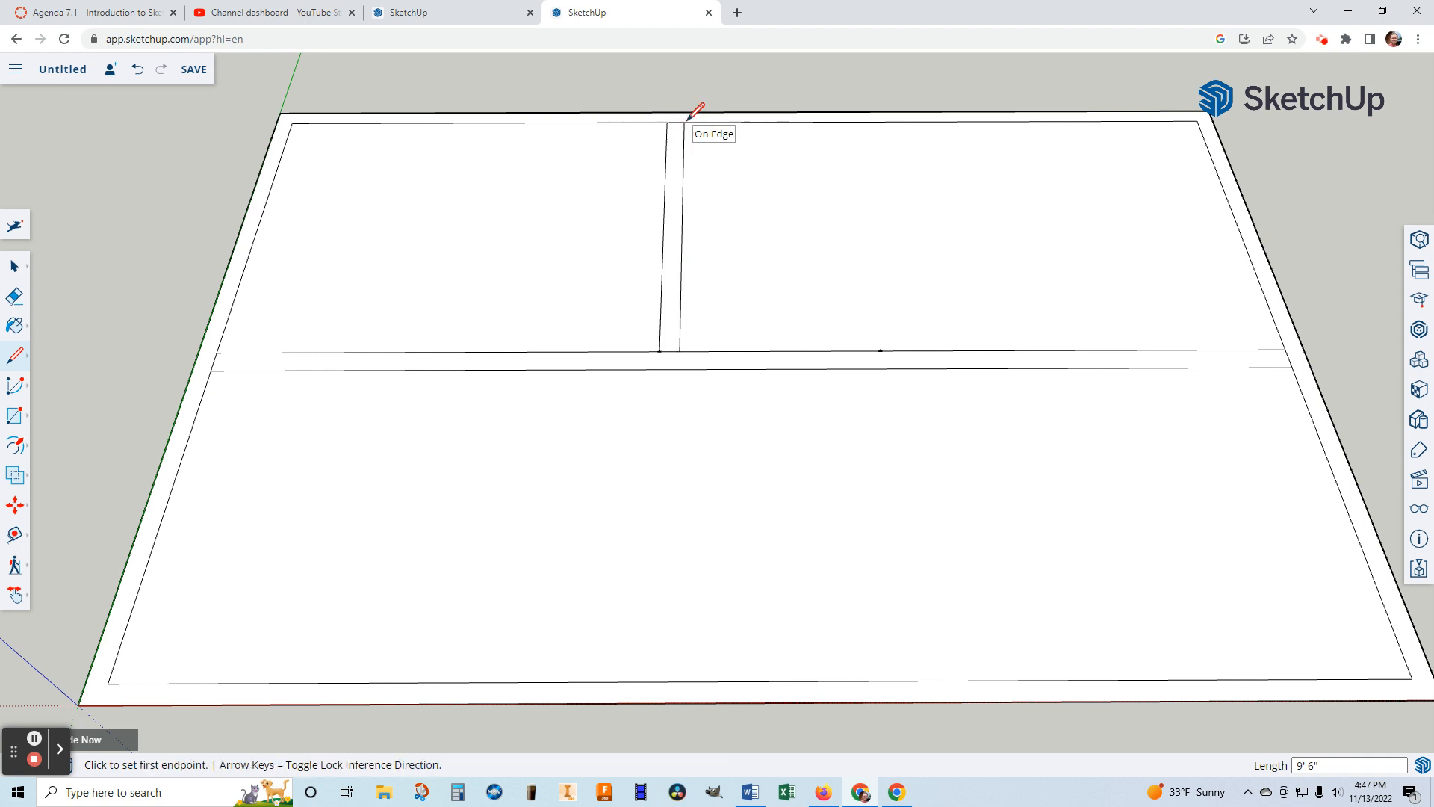
Draw two closely spaced parallel 9' 6" lines at the right guide point up to the rear wall, the second just left of the first
left_click(880, 350)
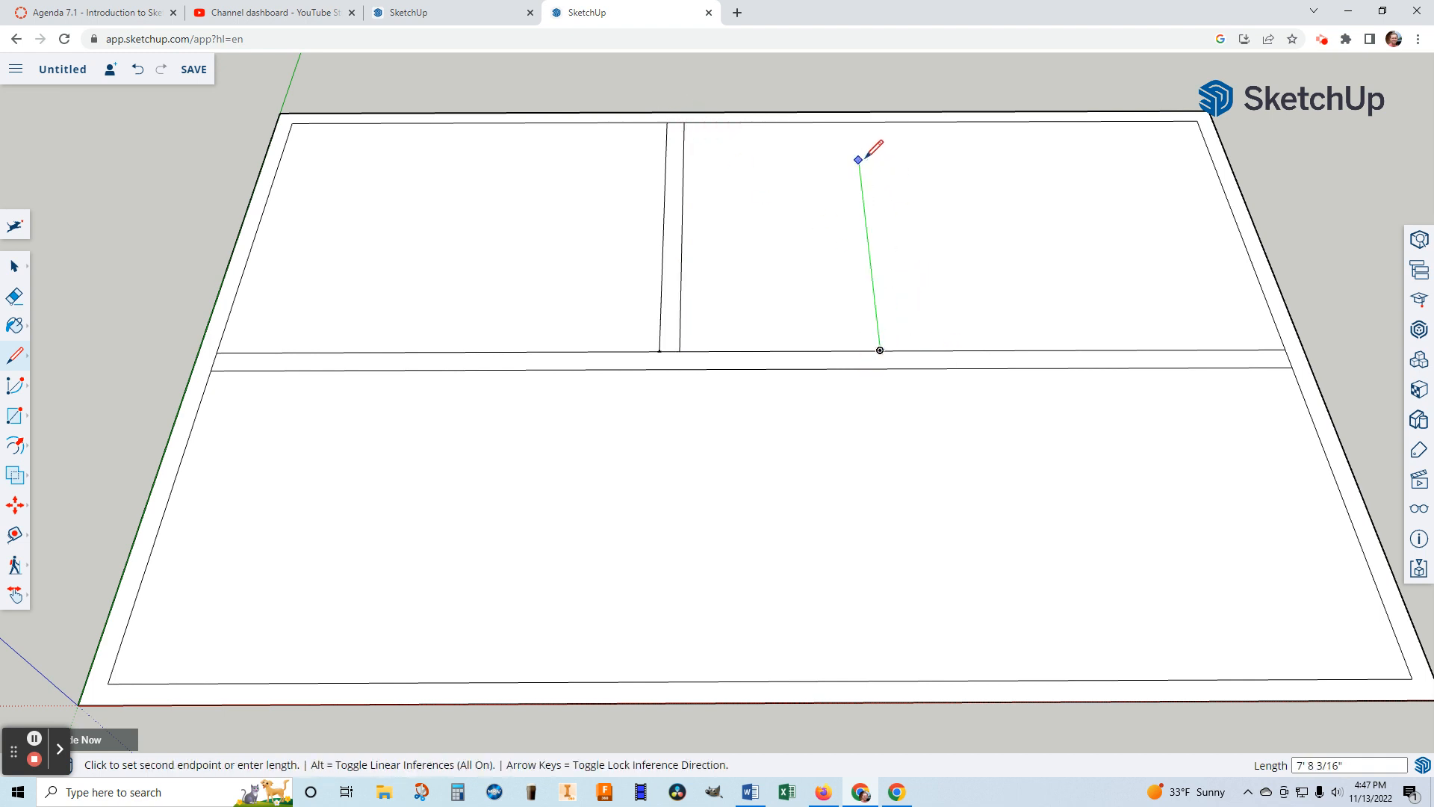
left_click(854, 121)
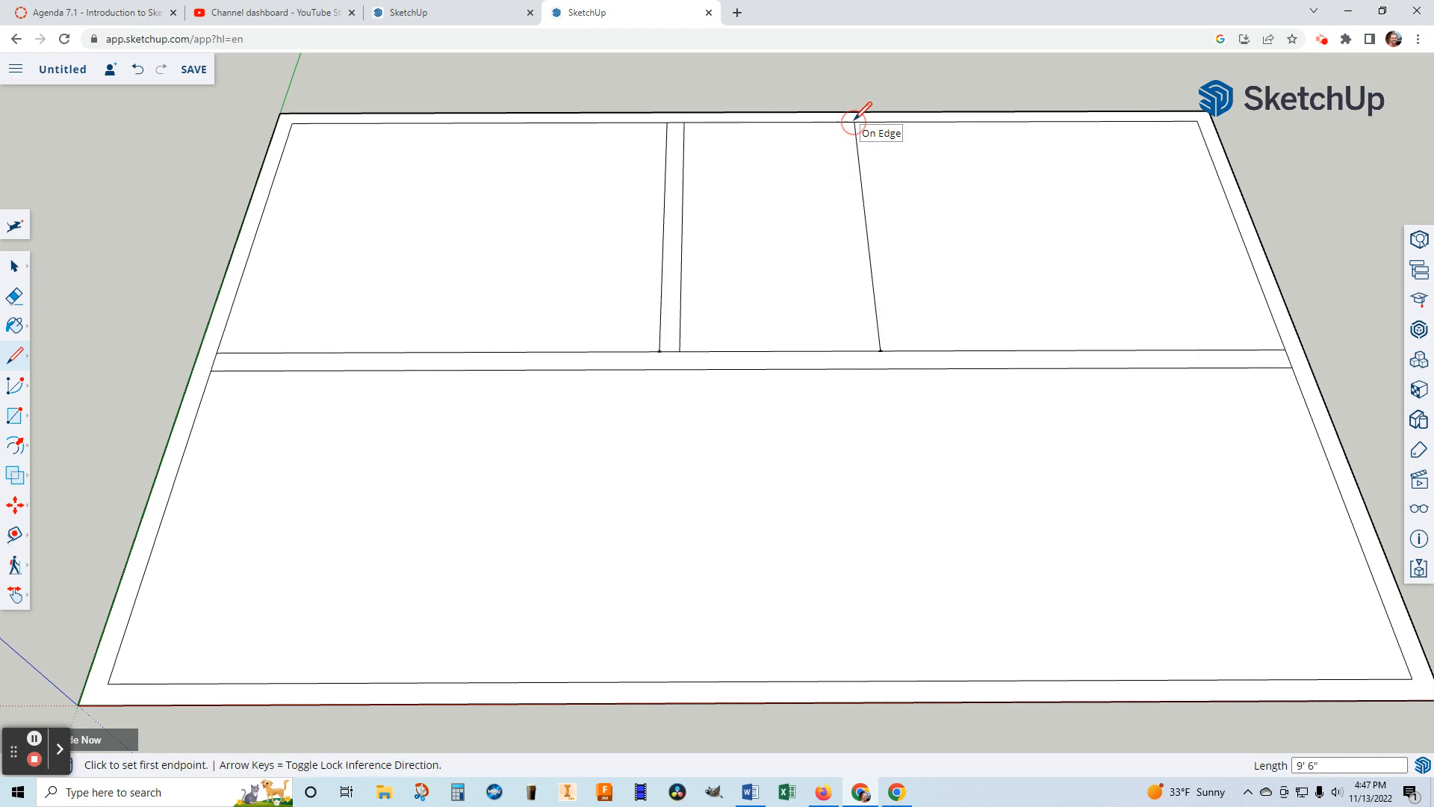
left_click(858, 350)
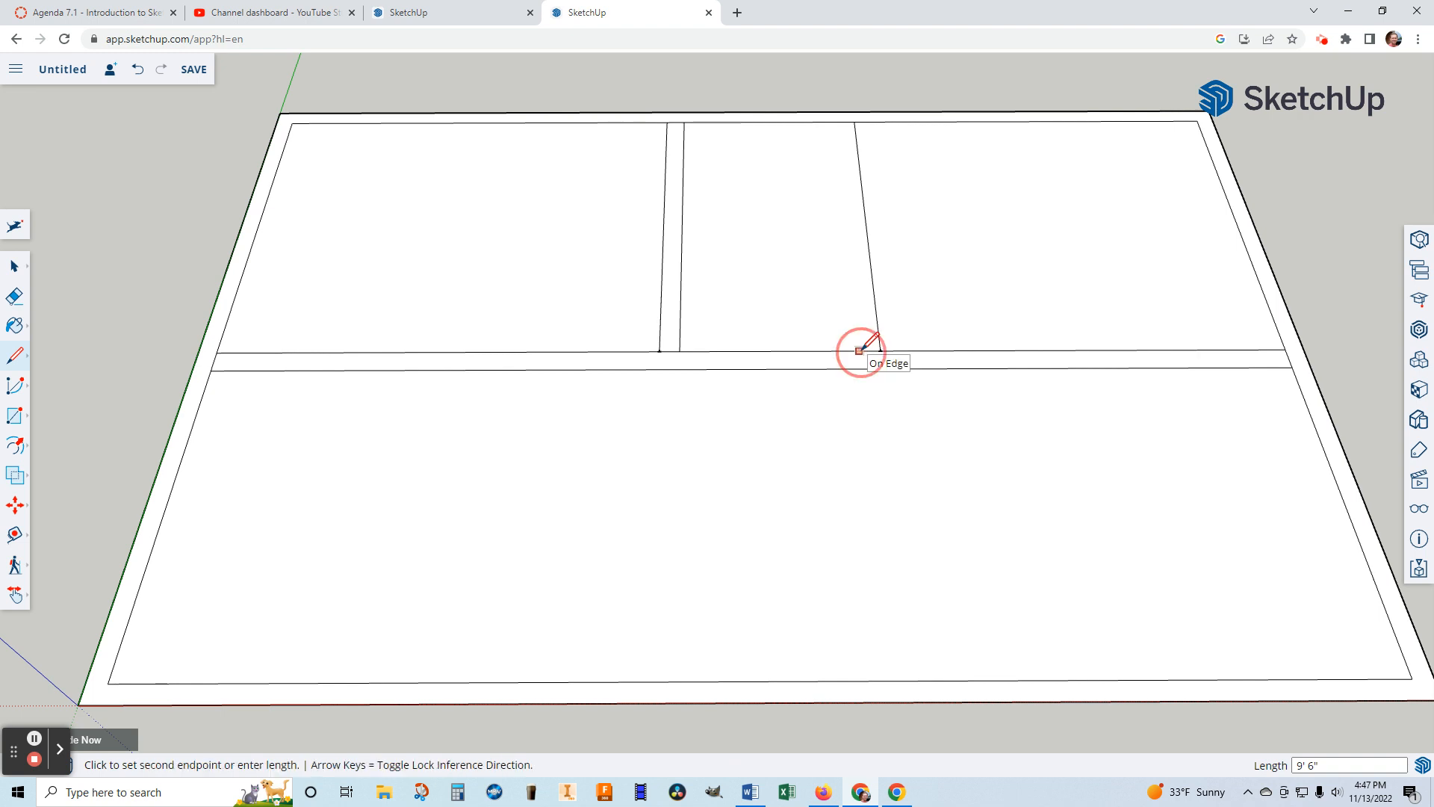
left_click(840, 121)
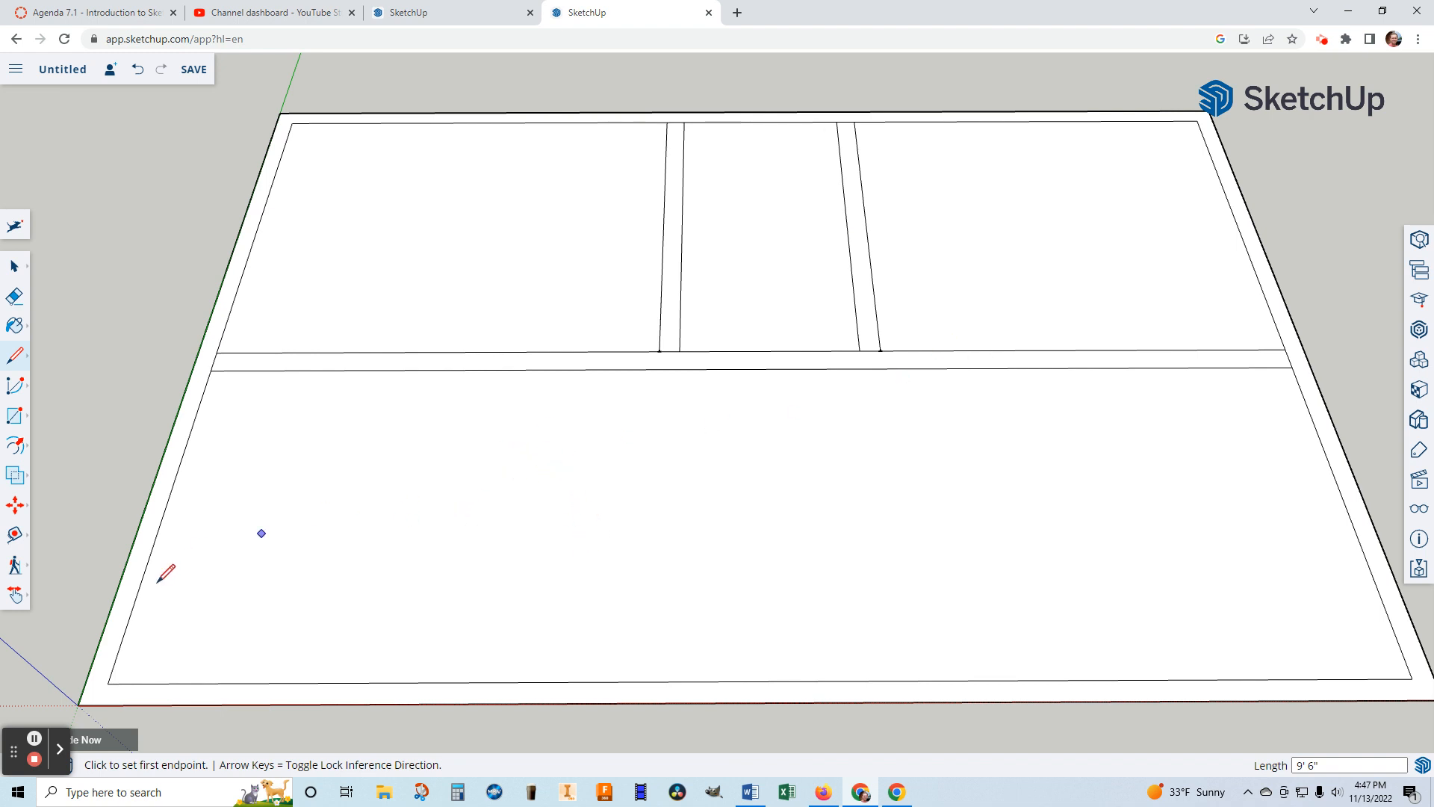
Place a guide point 17' from the left end of the central wall's lower line
left_click(15, 536)
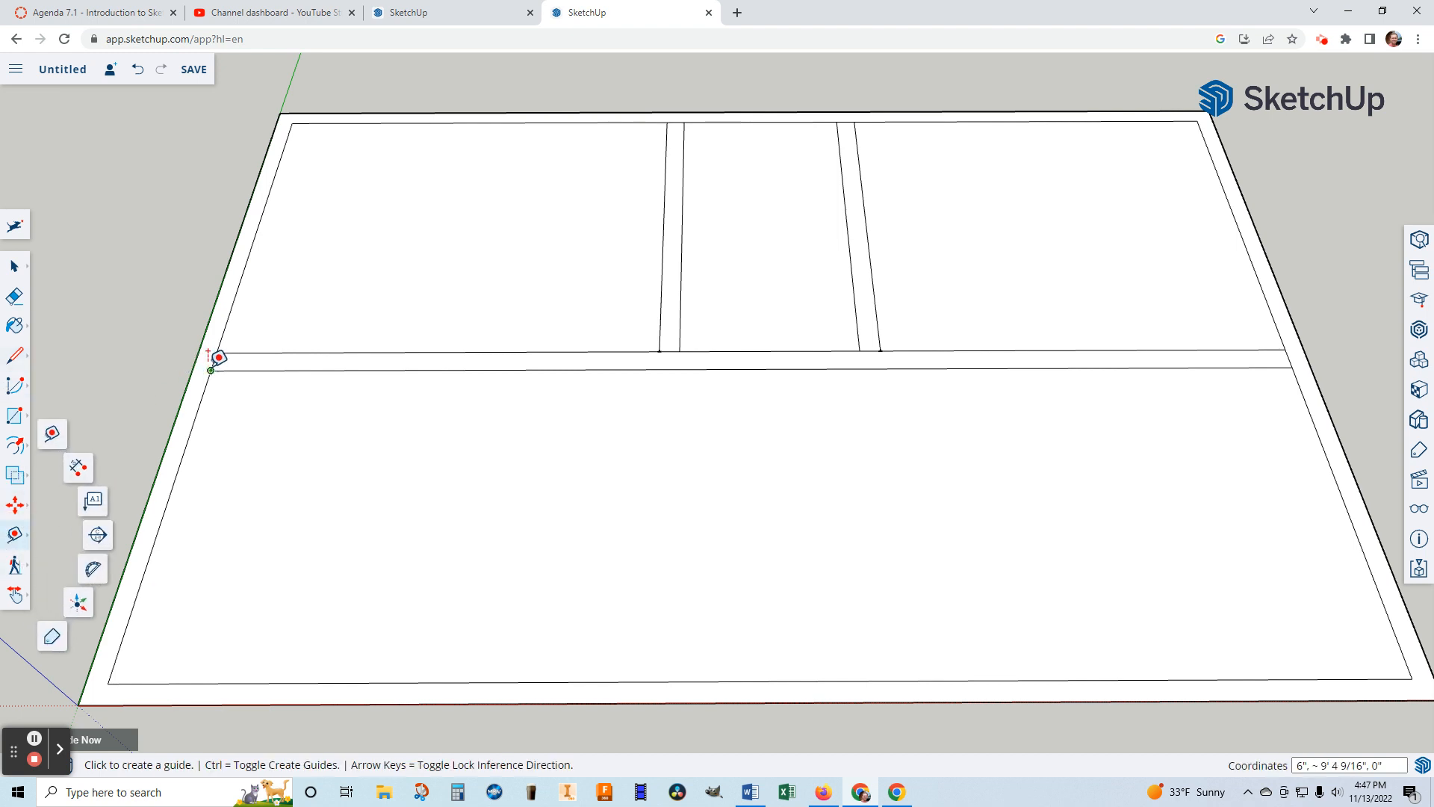
left_click(211, 370)
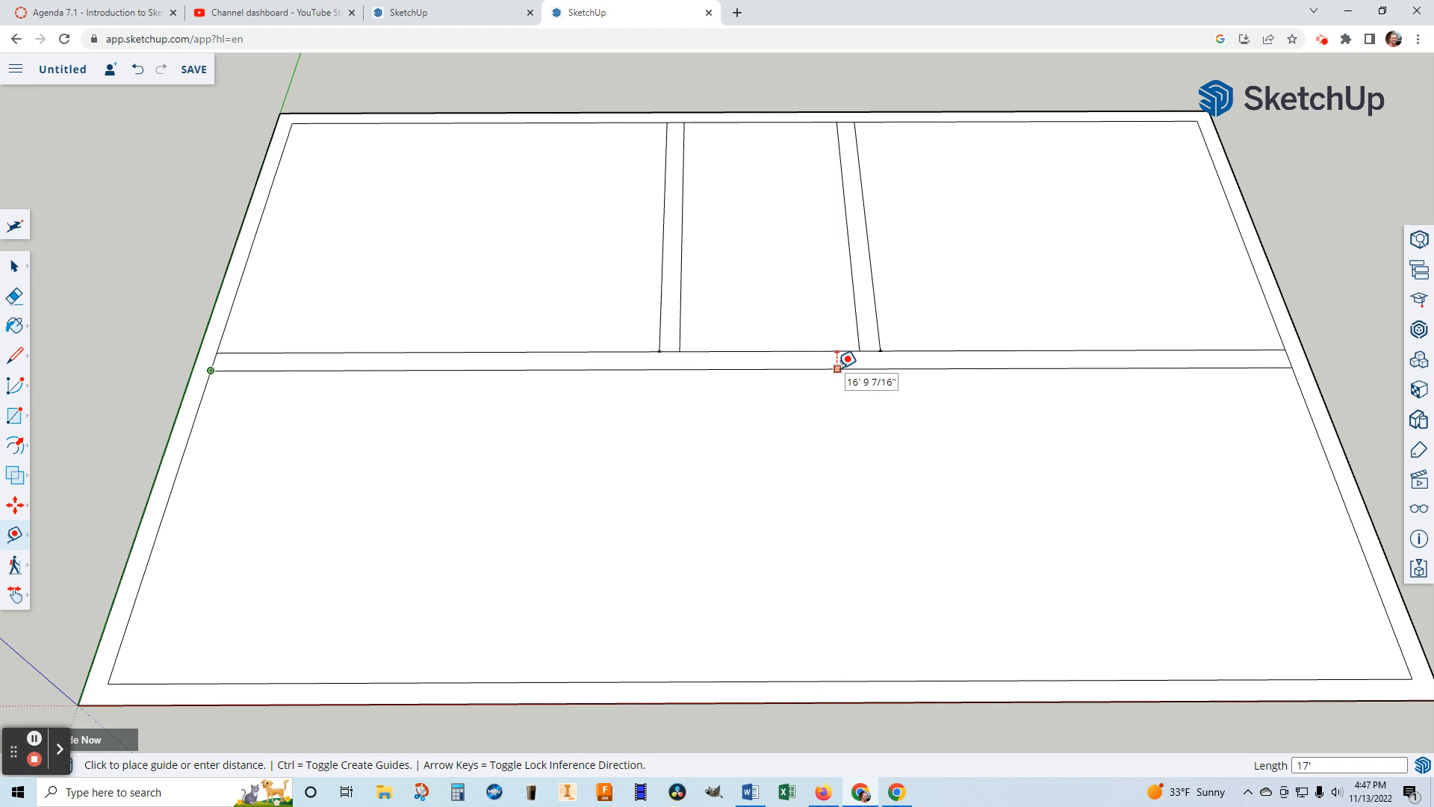
key("Return")
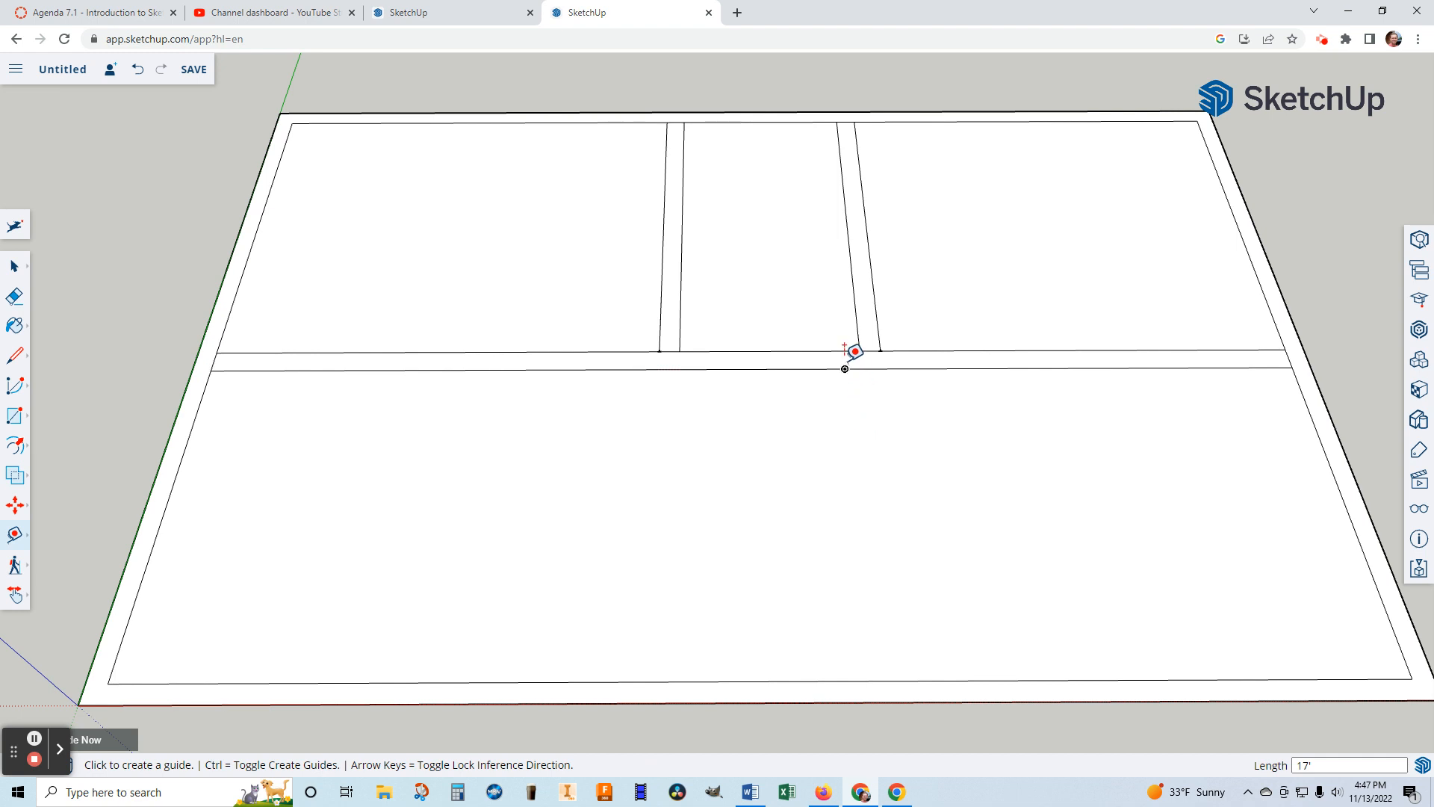
Draw two closely spaced parallel lines of about 8' 10 9/16" at the lower guide point down to the front wall's inner edge
left_click(16, 358)
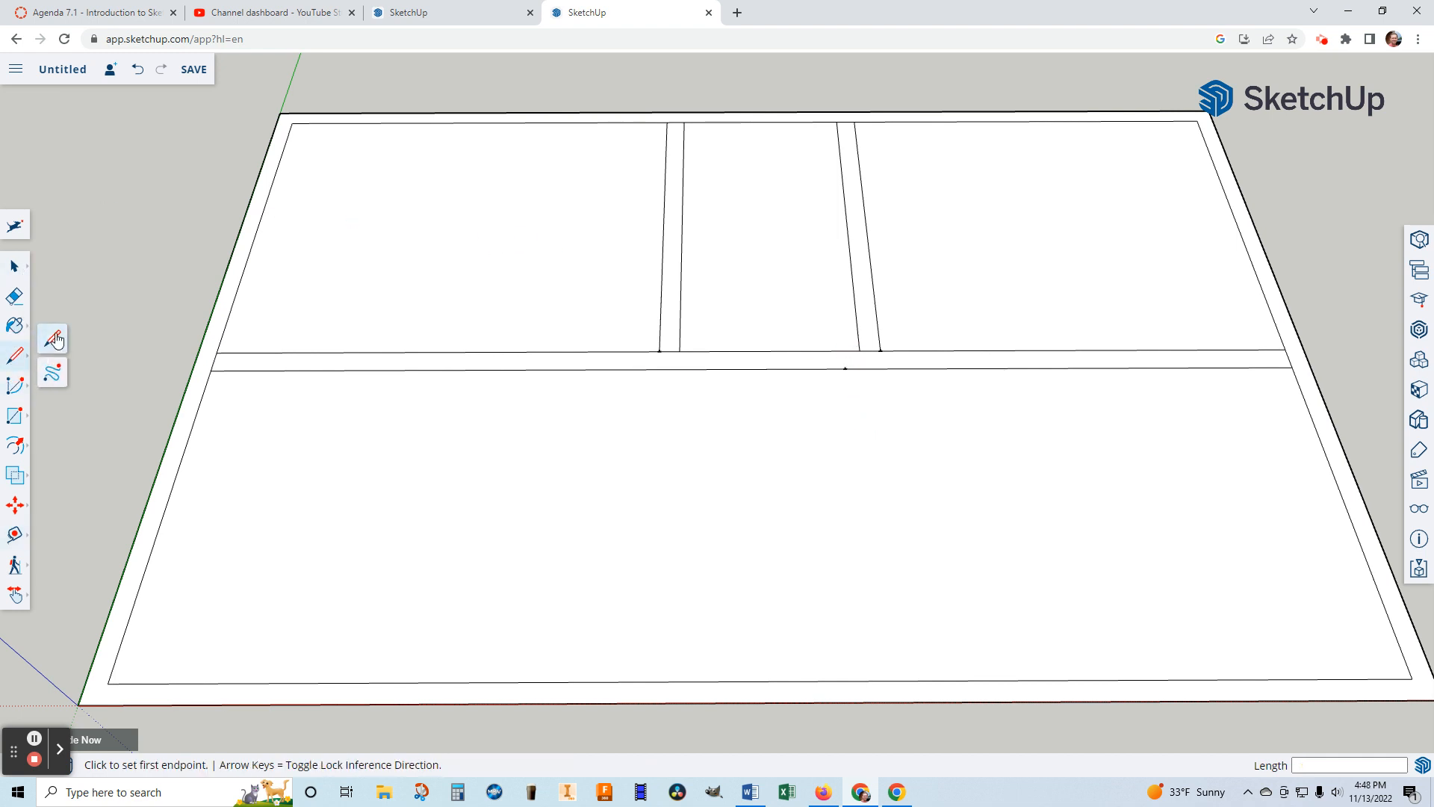
left_click(844, 369)
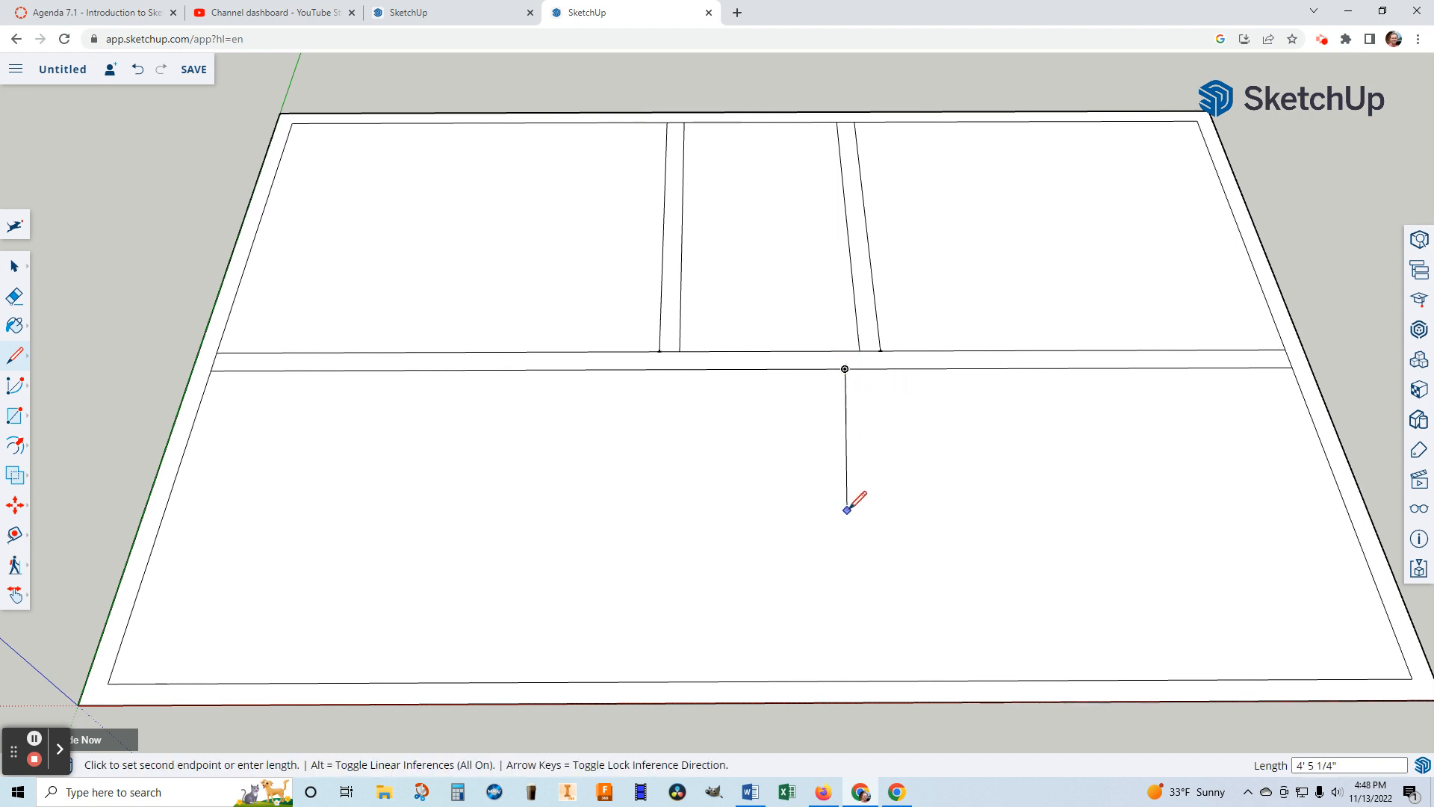
left_click(873, 680)
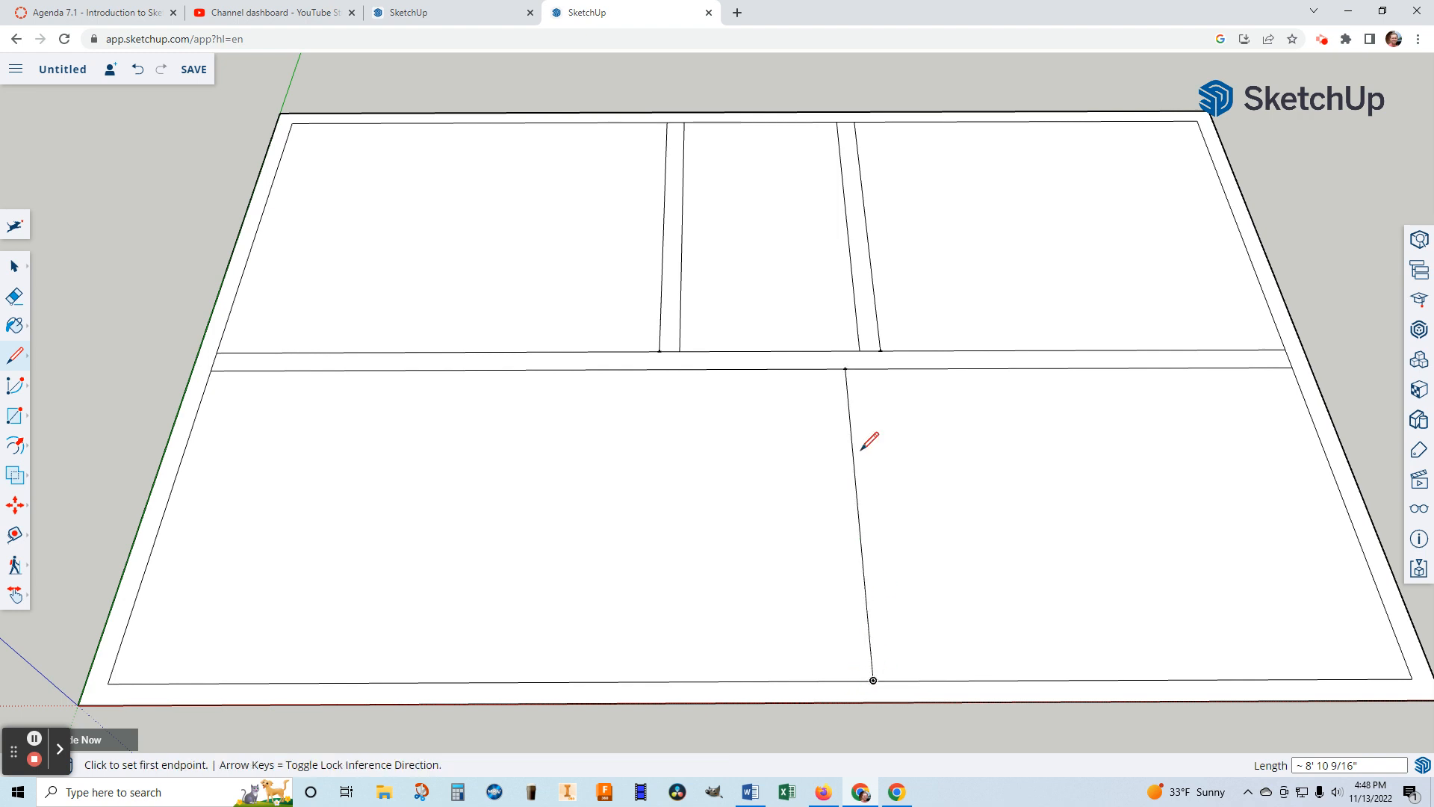
left_click(827, 368)
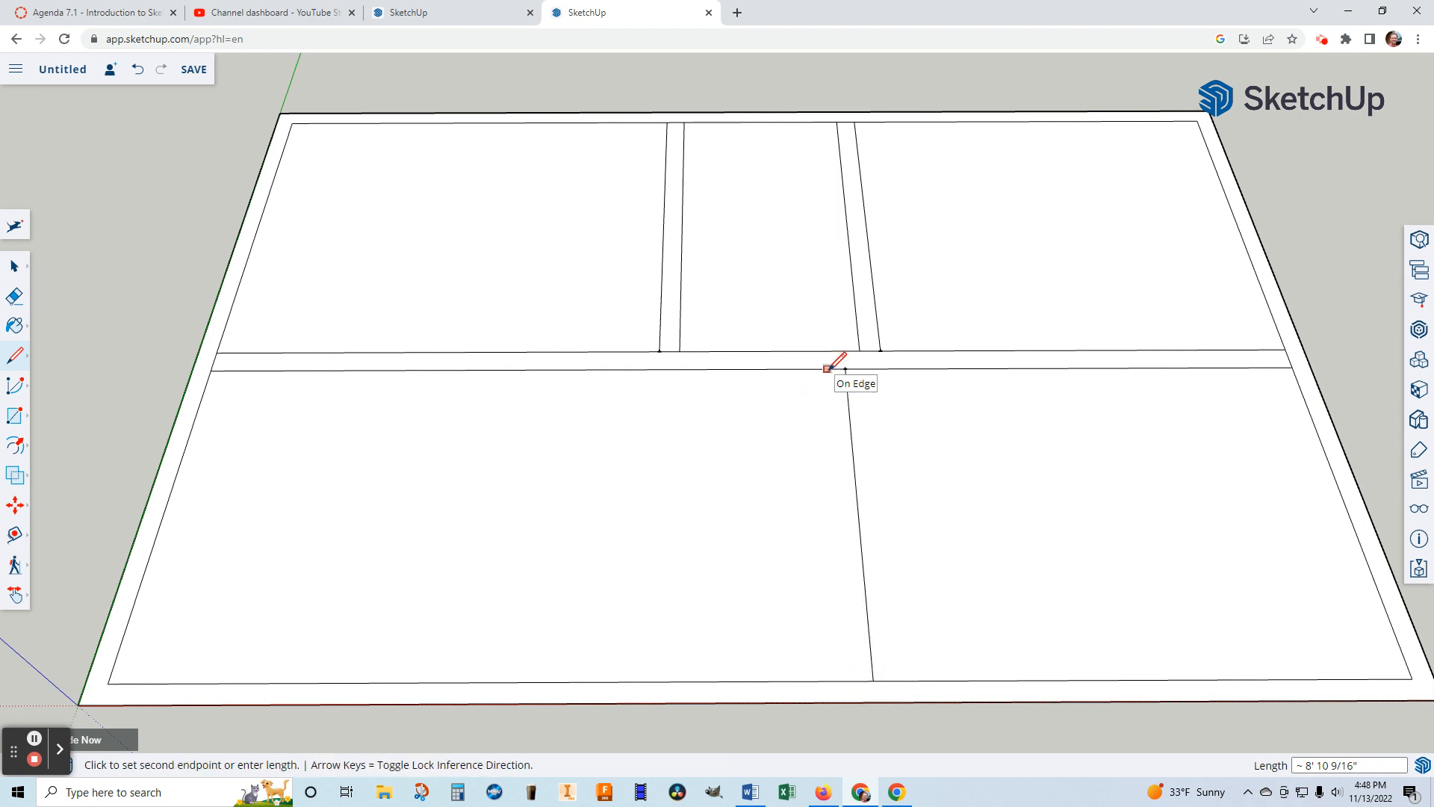
left_click(856, 680)
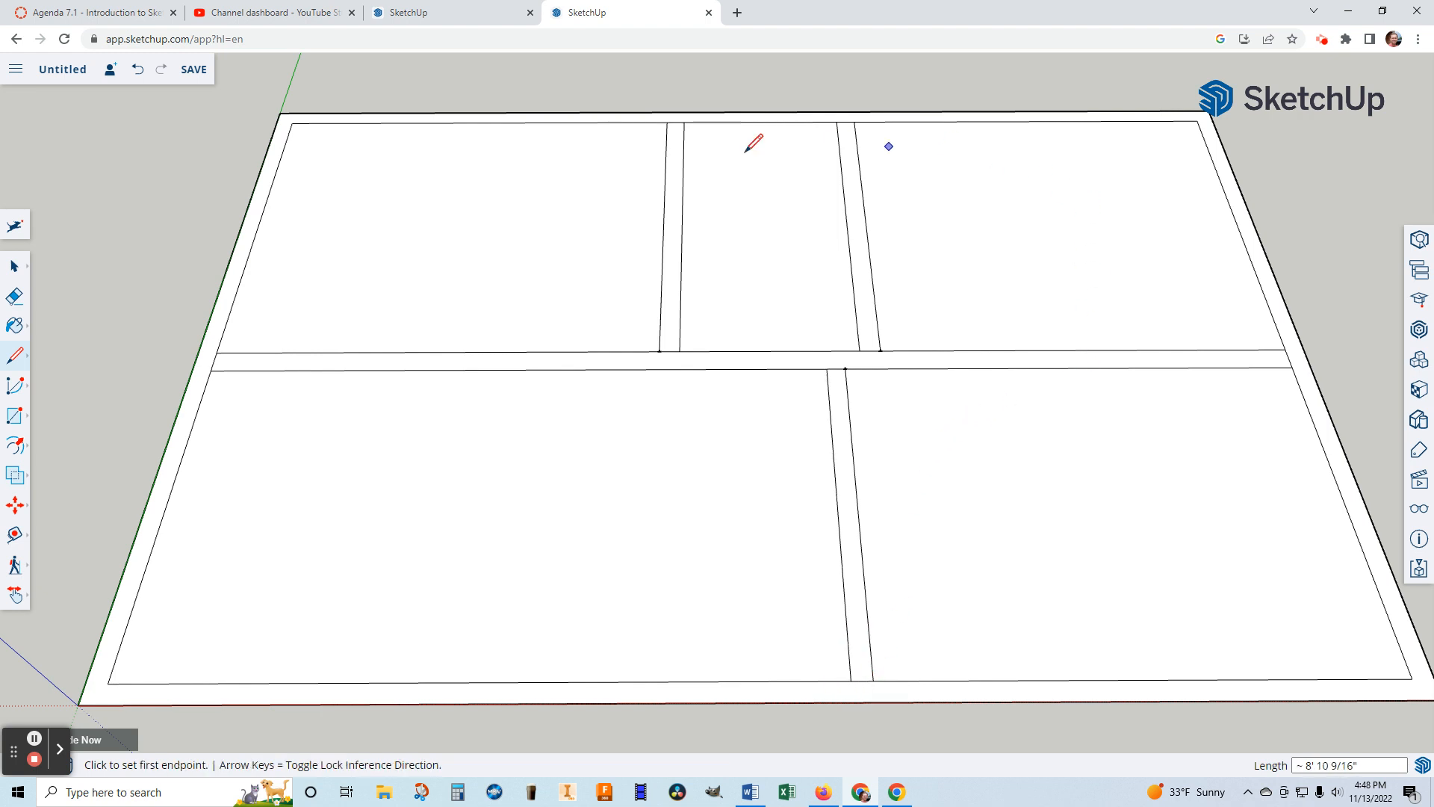
Check the room layout against the finished Practice Floor Plan model and return to the untitled drawing
left_click(460, 14)
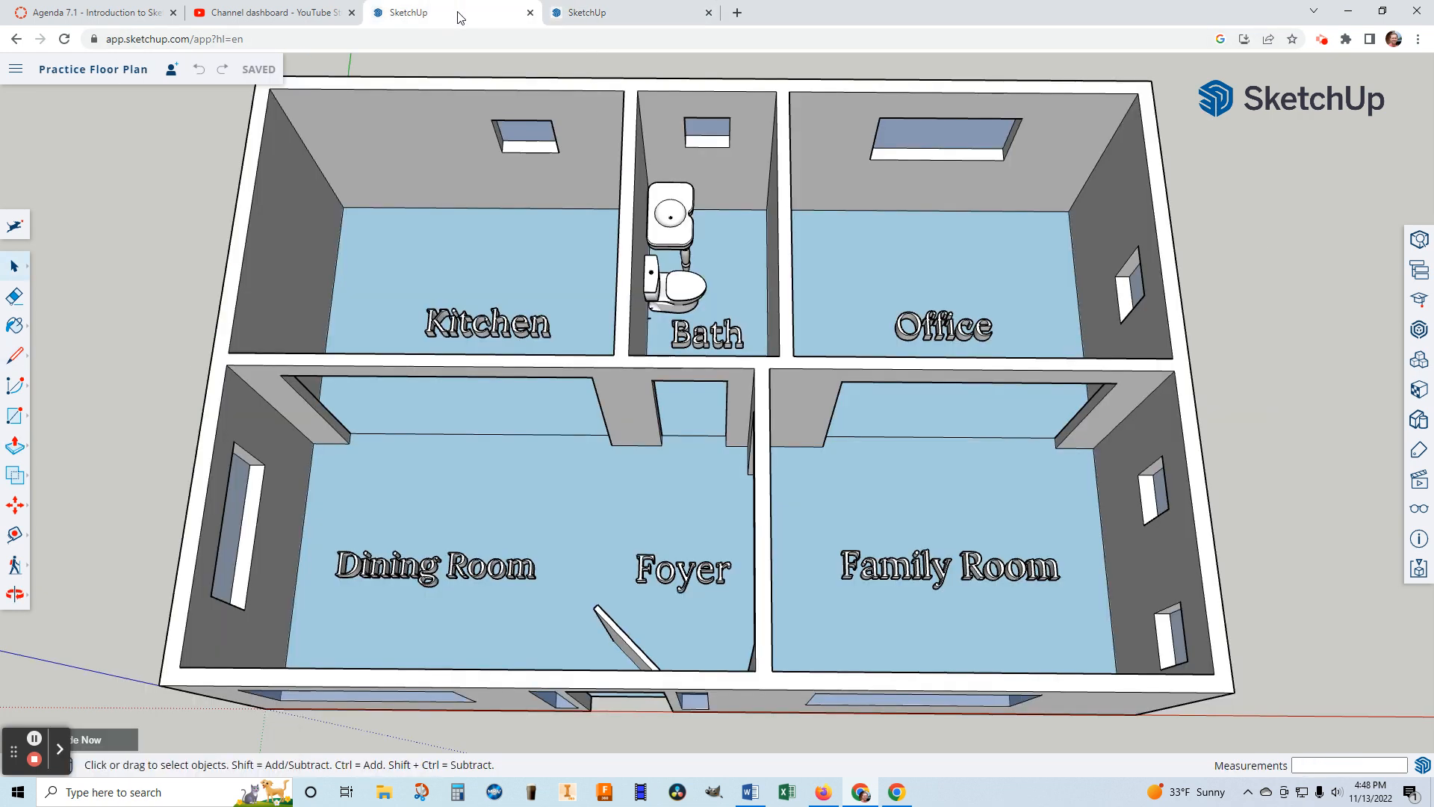
left_click(626, 16)
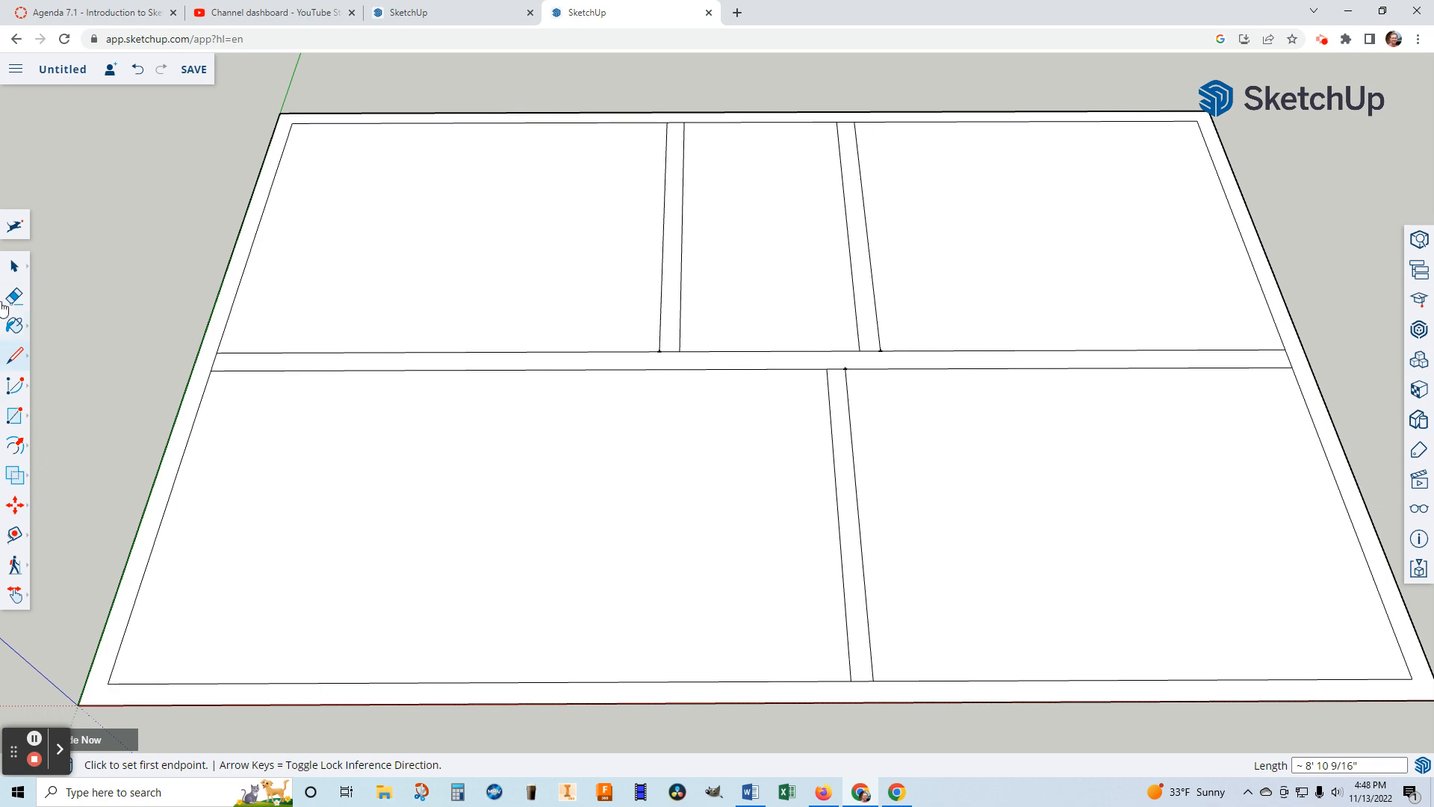
Try raising the central wall strip about 2' 3" with Push/Pull, and undo it
left_click(19, 454)
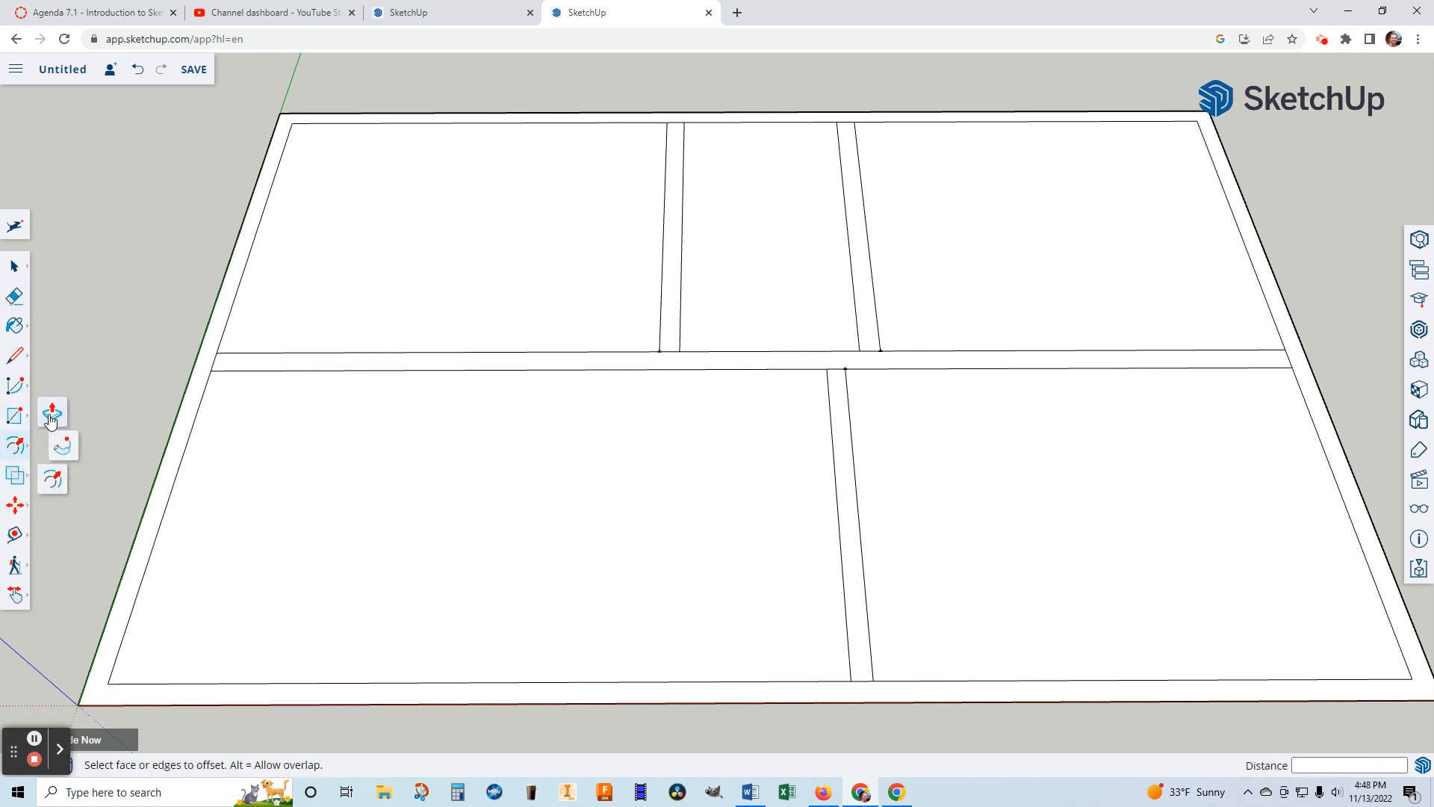
left_click(52, 416)
left_click_drag(322, 368, 339, 301)
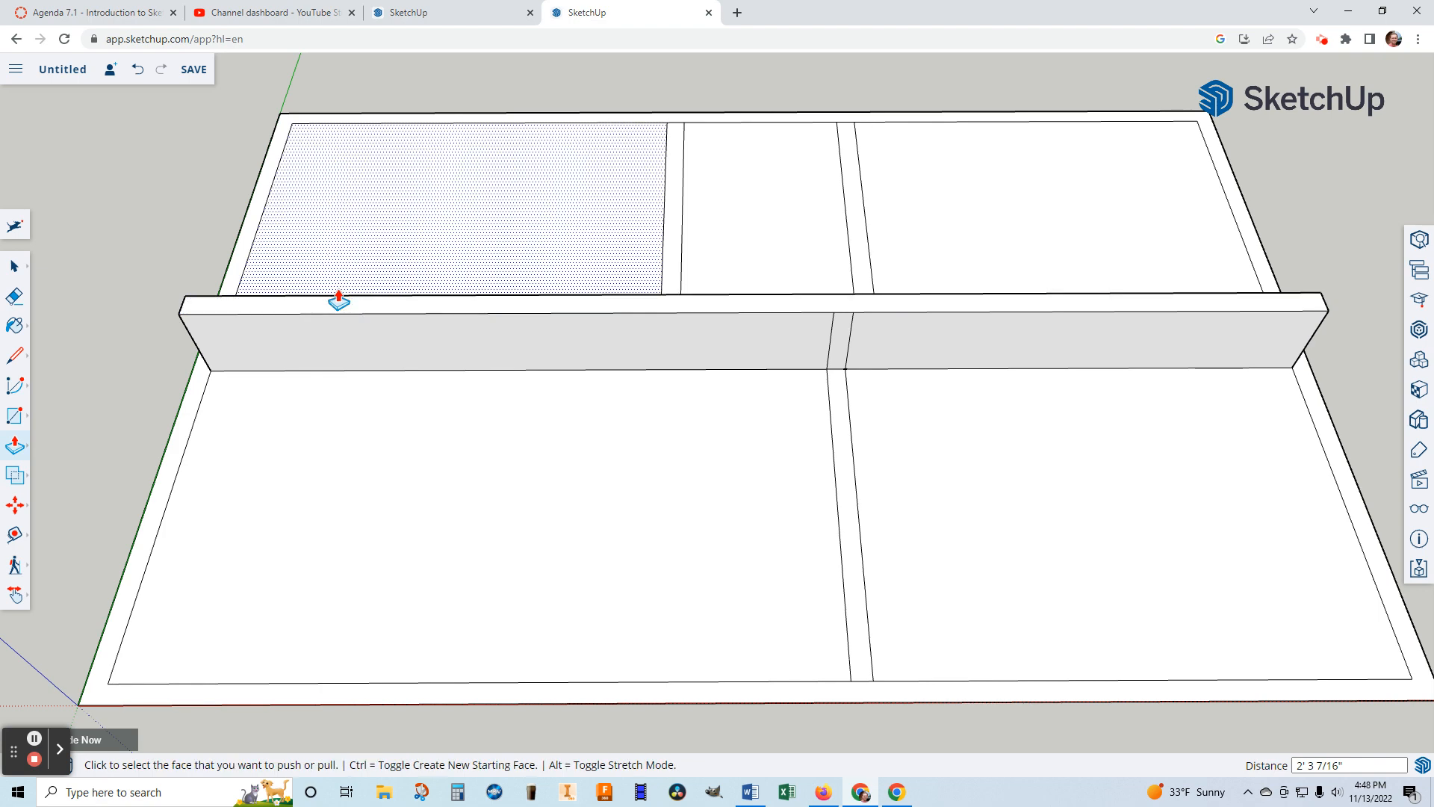
key("ctrl+z")
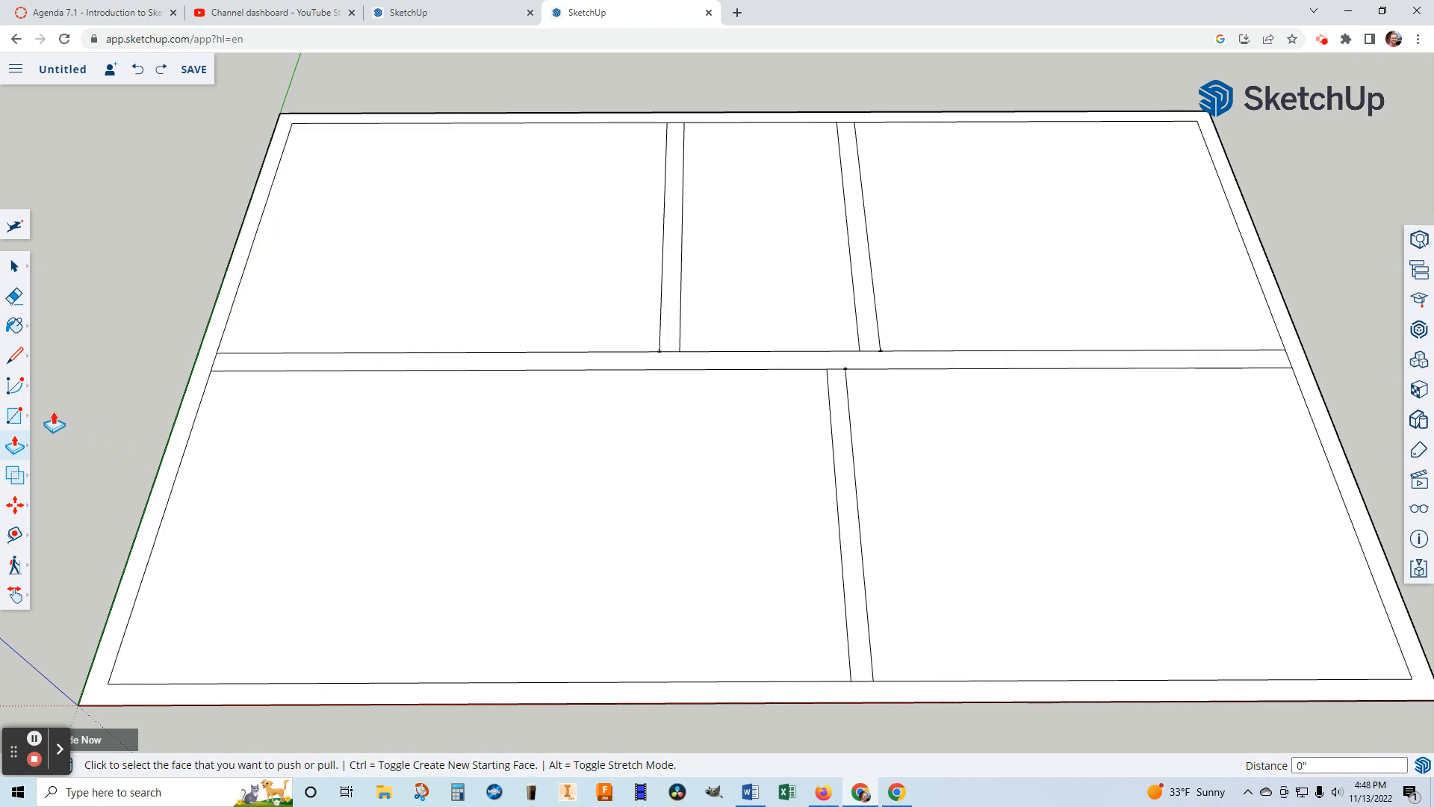
Erase the short edges separating the central wall from the left exterior wall and from the three walls that branch off it
left_click(16, 299)
scroll(222, 385, "up", 8)
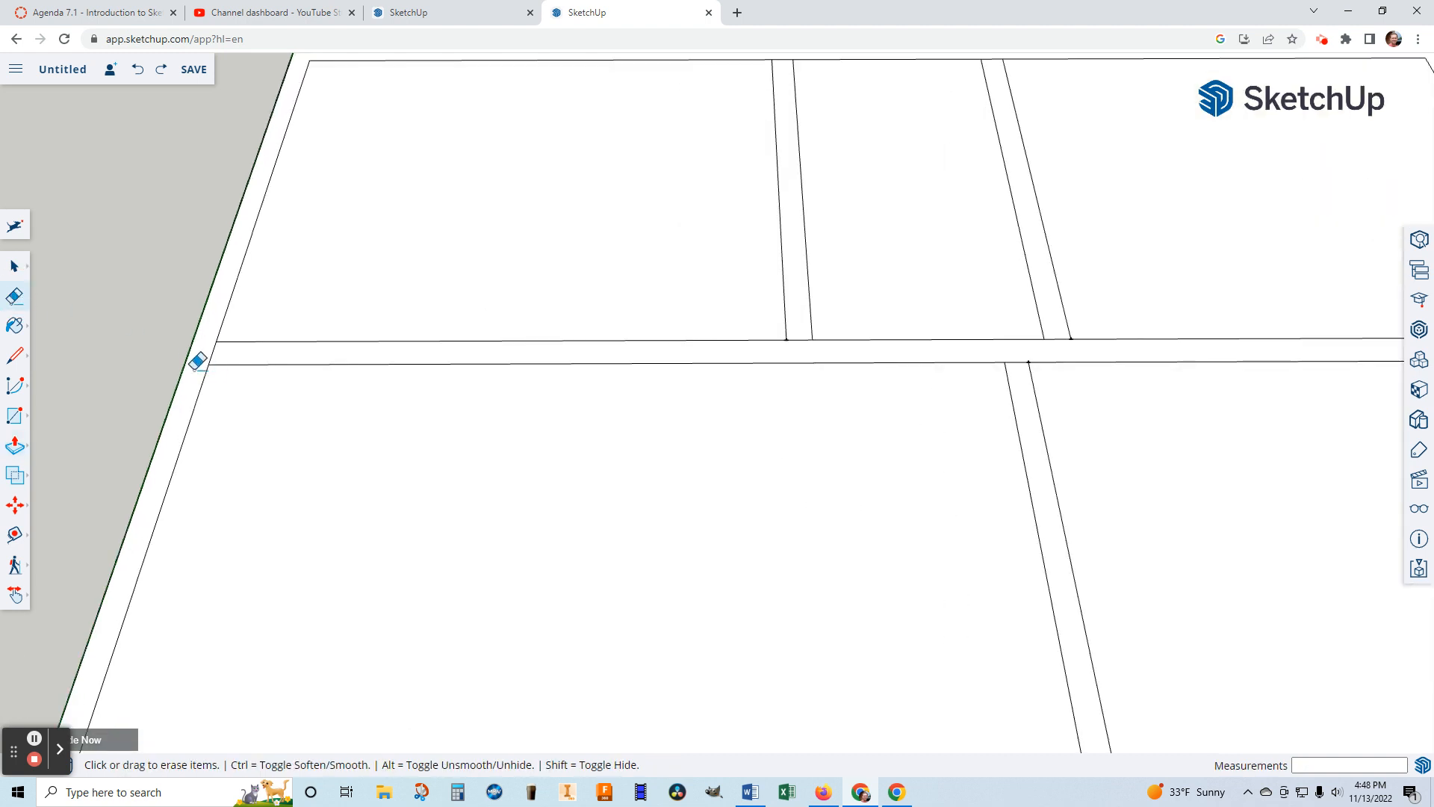
left_click(209, 338)
left_click_drag(209, 338, 233, 339)
scroll(233, 339, "down", 5)
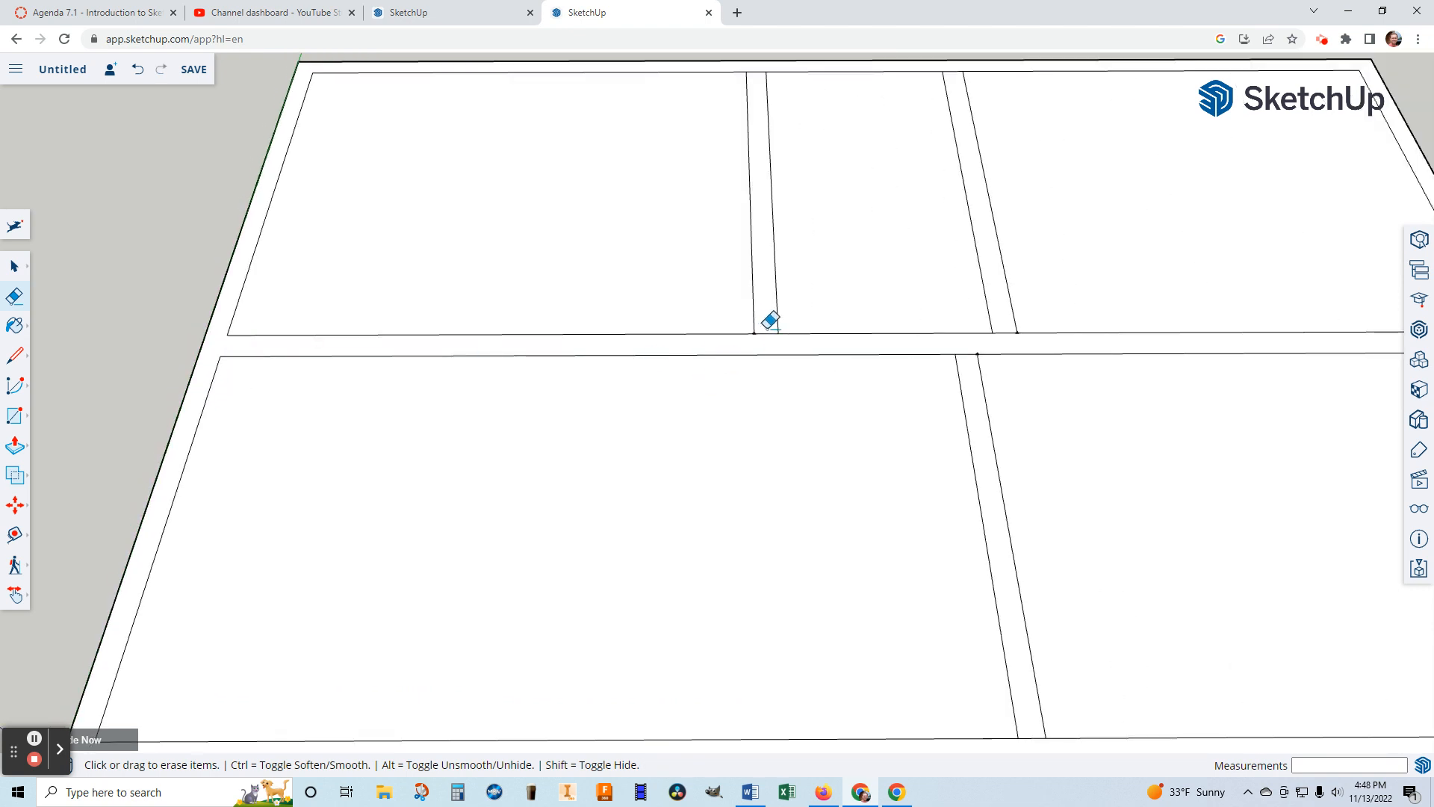
left_click(768, 330)
left_click(1008, 329)
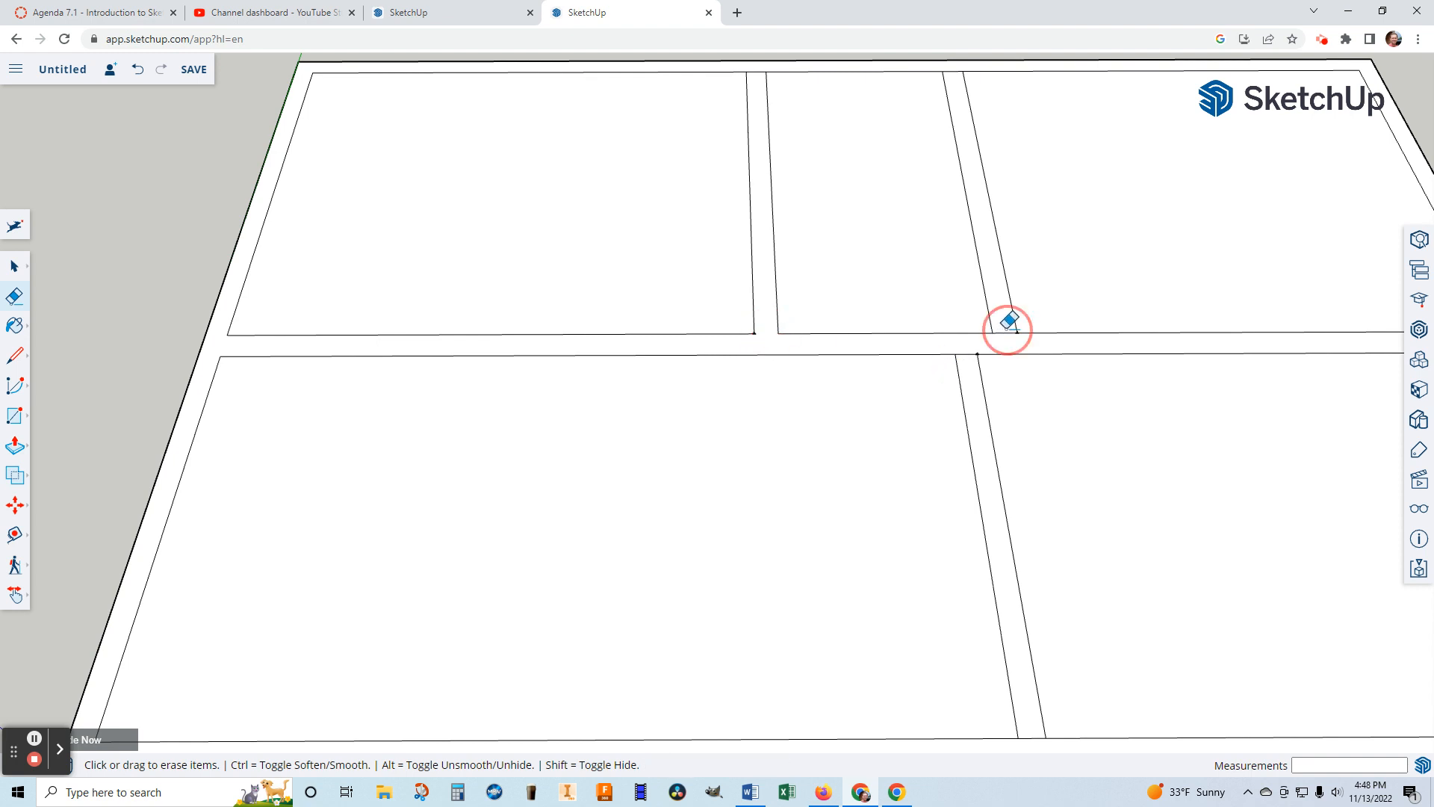
mouse_move(969, 366)
left_mouse_down()
mouse_move(966, 352)
mouse_move(982, 351)
mouse_move(970, 349)
left_mouse_up()
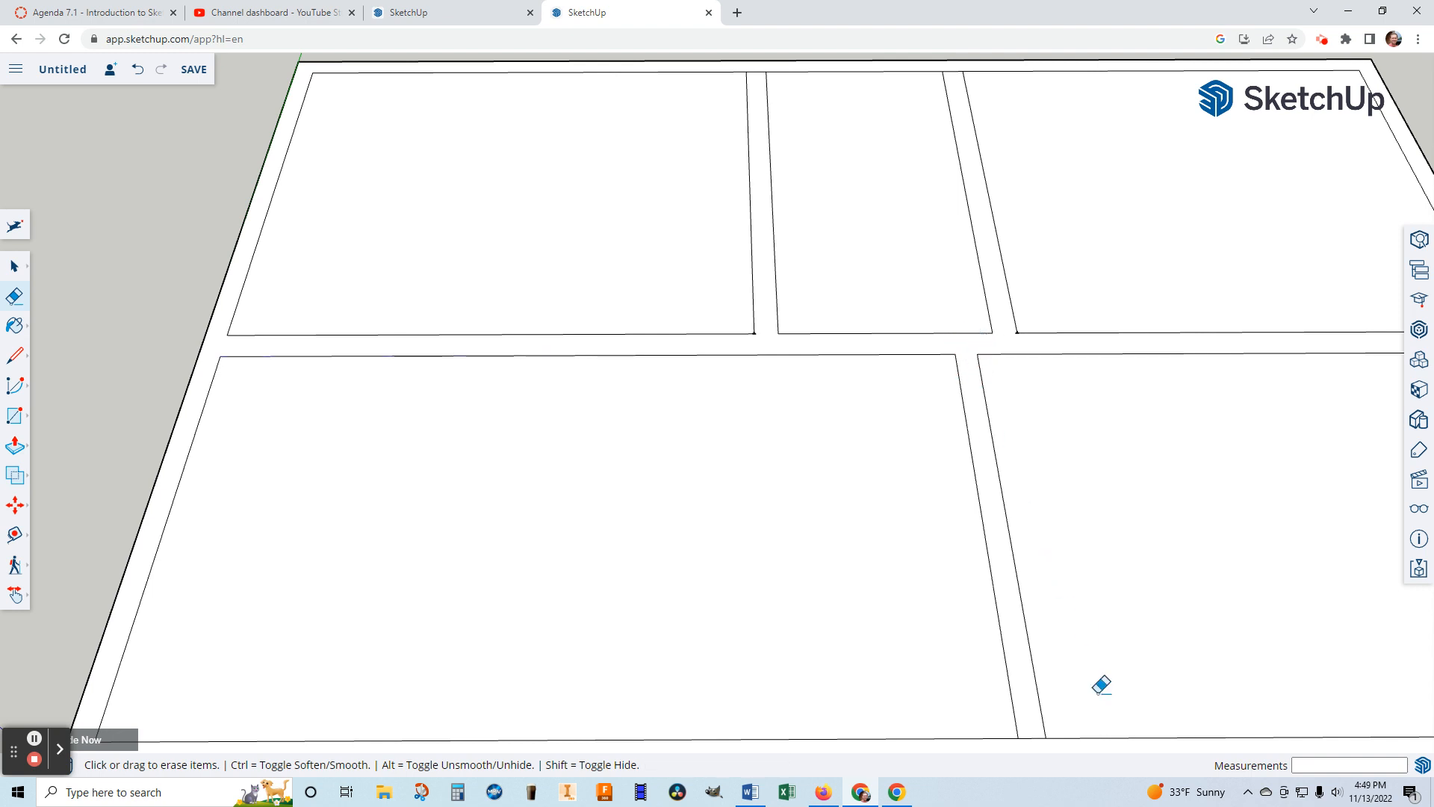
scroll(1040, 615, "up", 2)
scroll(1027, 411, "down", 1)
mouse_move(1023, 307)
middle_mouse_down()
mouse_move(998, 419)
mouse_move(1035, 311)
middle_mouse_up()
scroll(1033, 309, "up", 2)
scroll(938, 217, "down", 4)
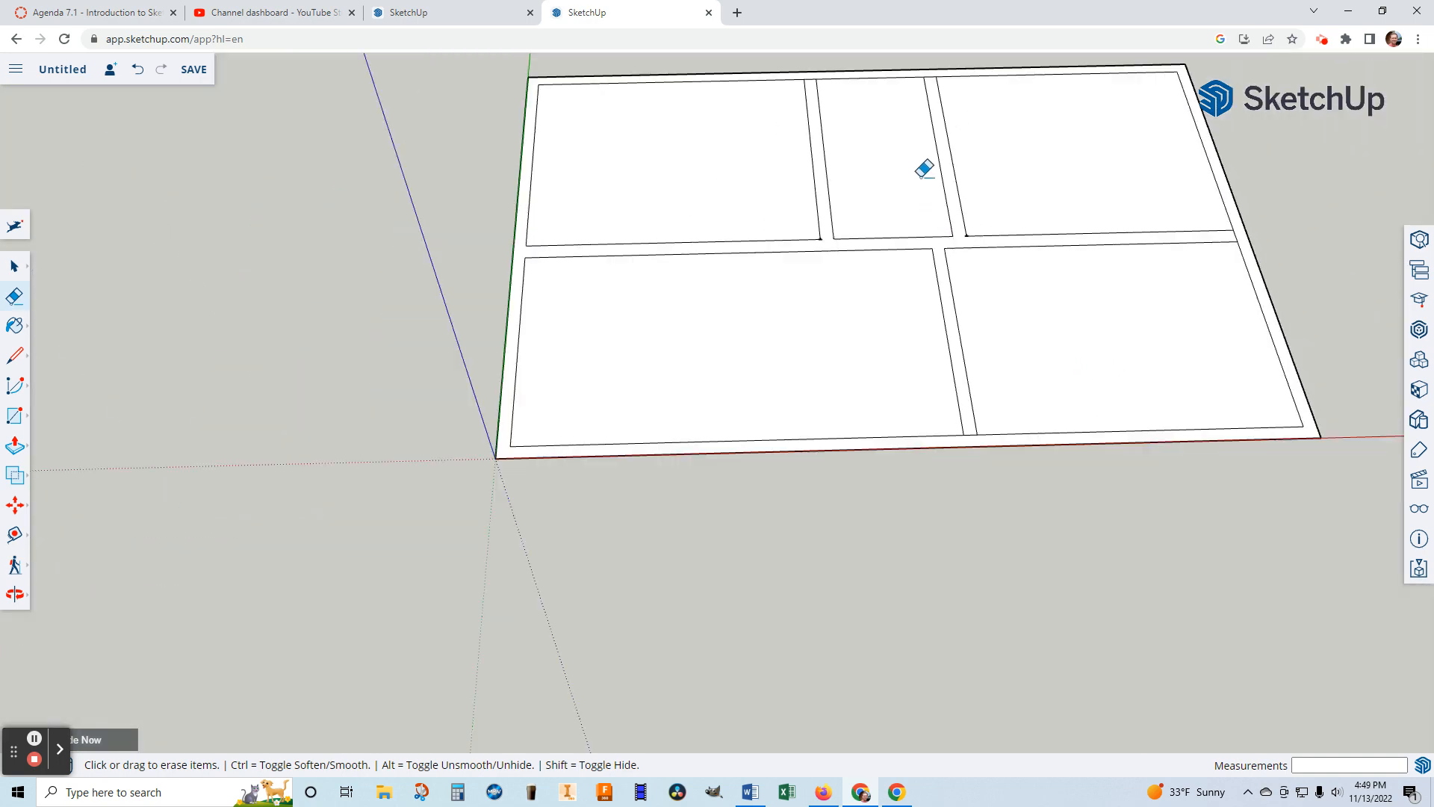
Erase the short edges separating the two rear dividing walls from the back exterior wall
scroll(822, 71, "up", 1)
scroll(823, 55, "up", 3)
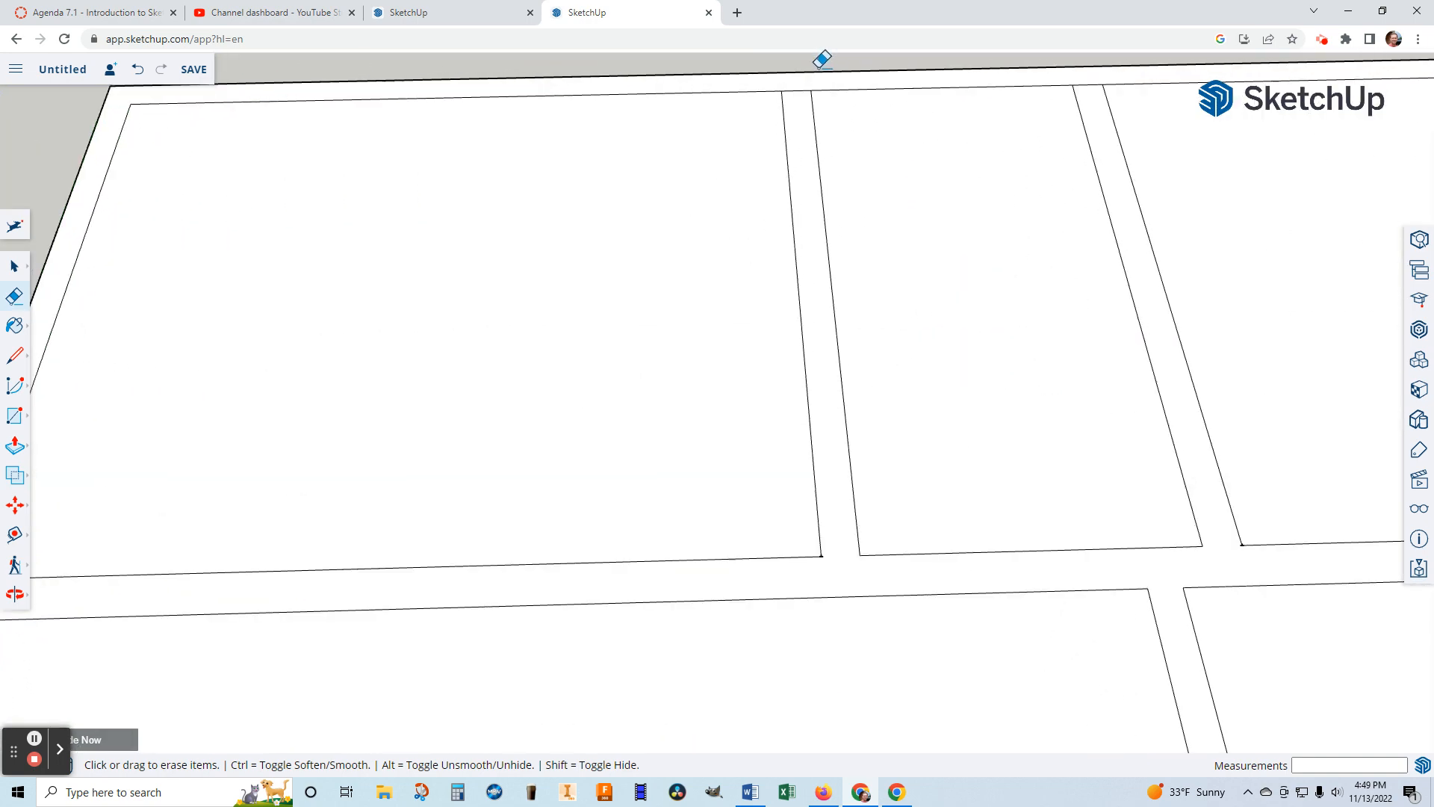
left_click(795, 87)
scroll(1106, 134, "up", 1)
scroll(1142, 240, "down", 1)
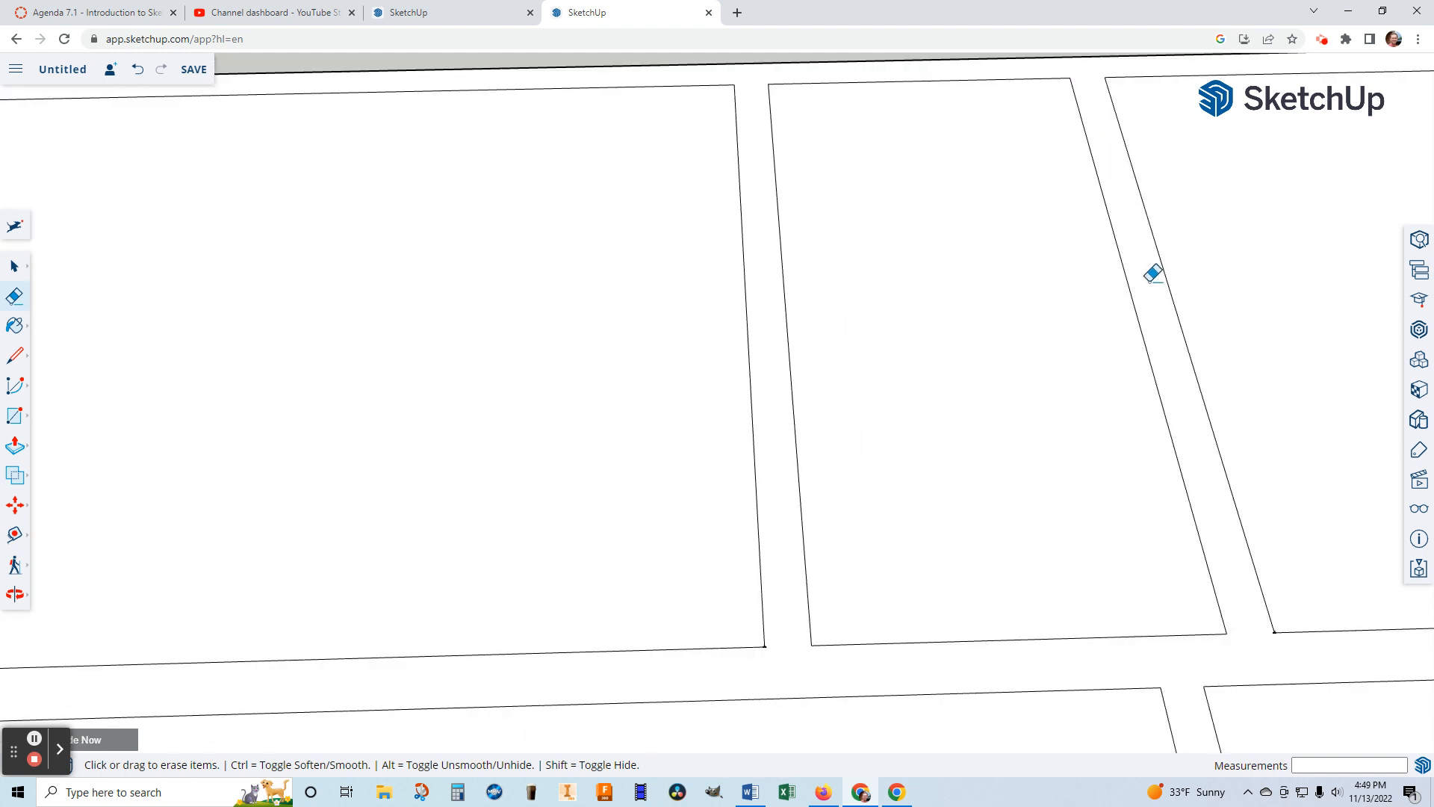
scroll(1203, 314, "down", 2)
scroll(1235, 351, "down", 1)
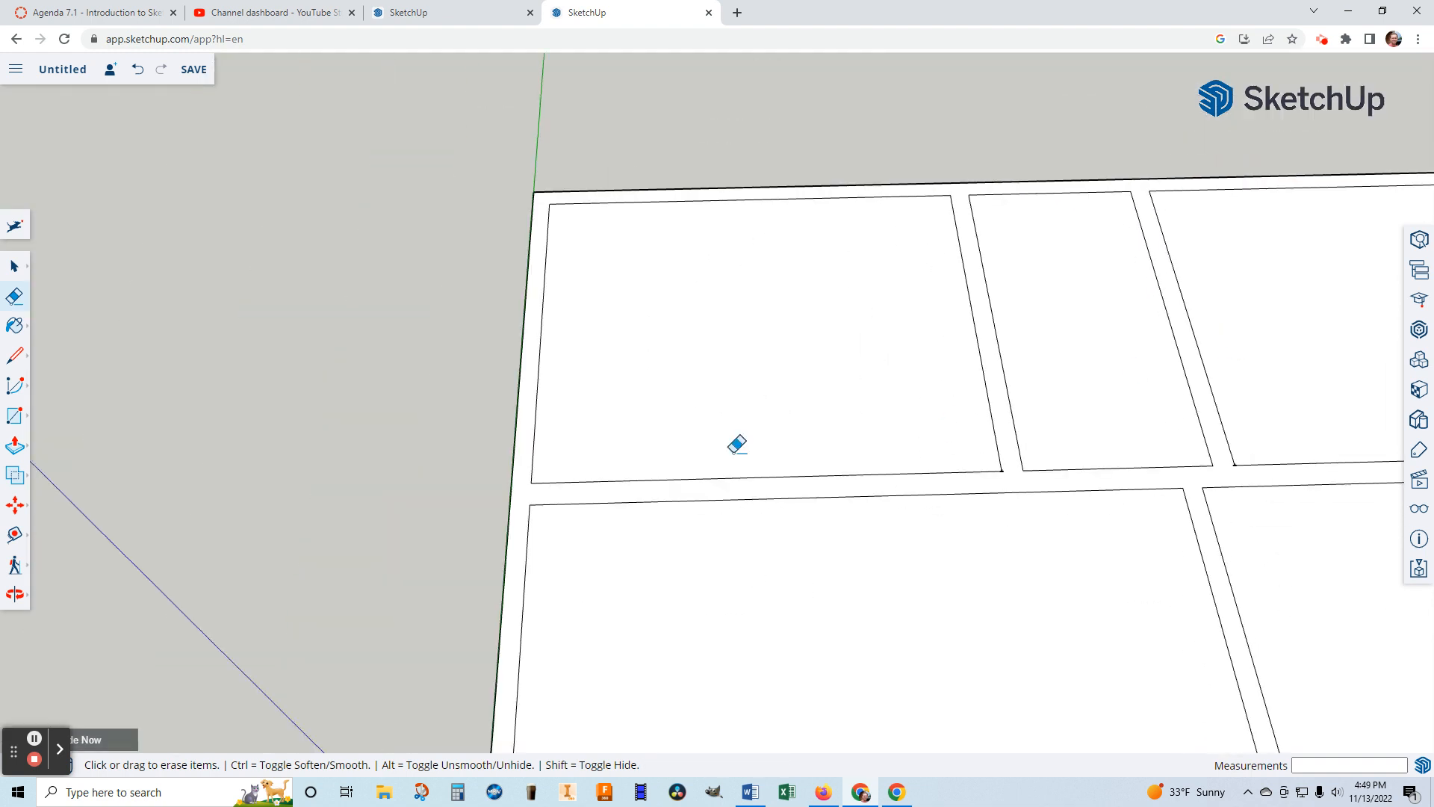
Erase the short edge separating the central wall from the right exterior wall
left_click(15, 597)
left_click(76, 571)
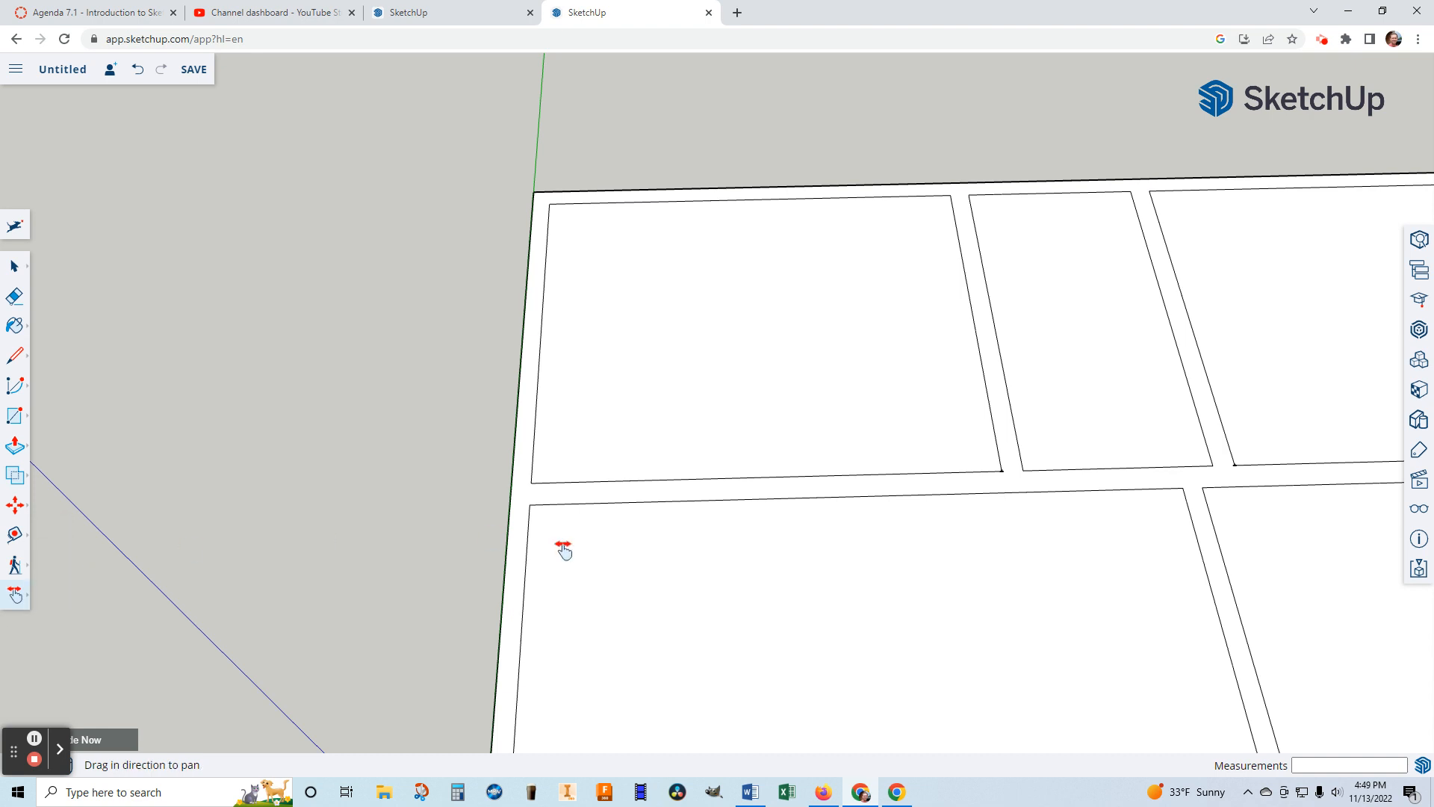
left_click_drag(1155, 516, 582, 518)
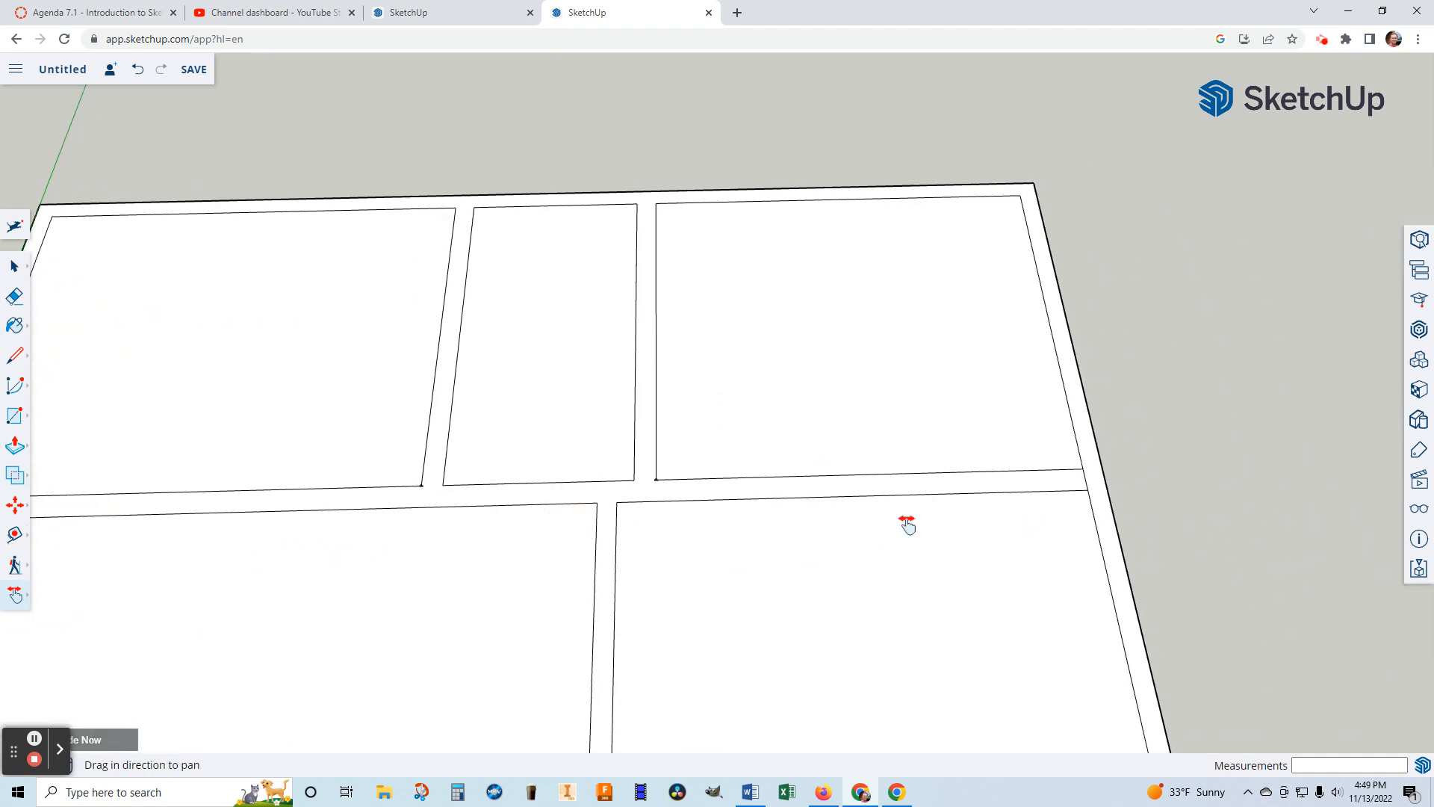
left_click(18, 304)
scroll(1102, 473, "down", 1)
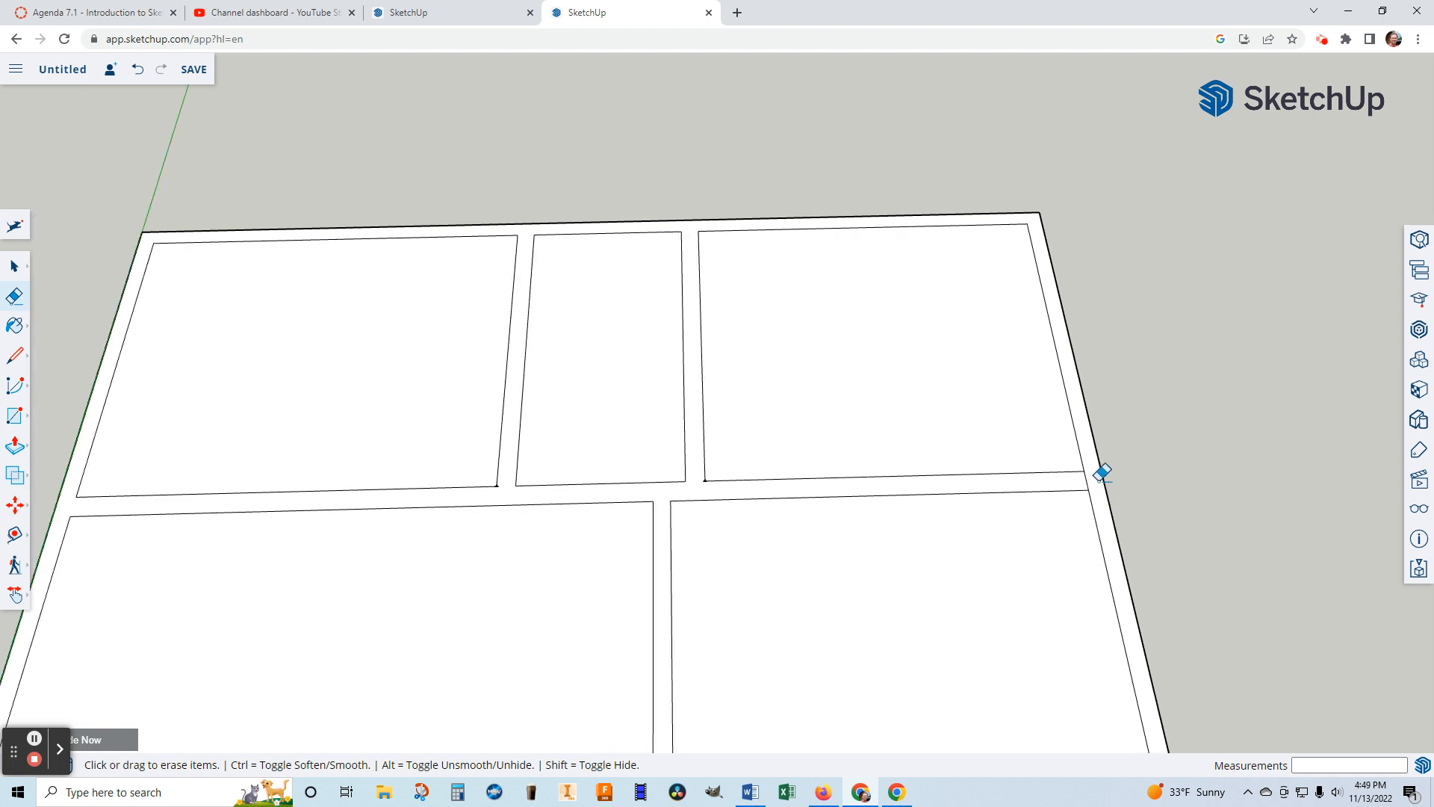
scroll(1099, 478, "up", 3)
left_click(1086, 487)
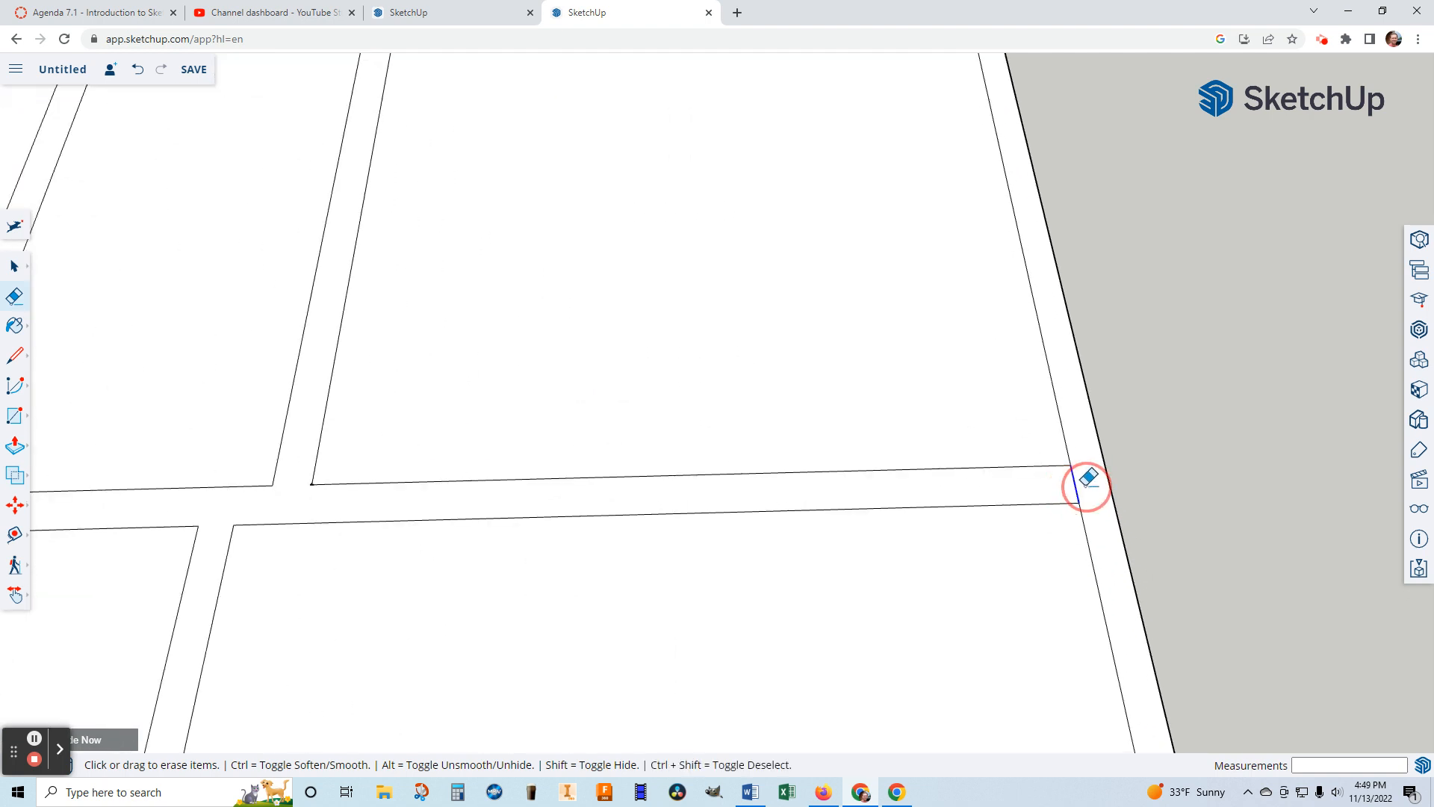
scroll(1080, 480, "down", 3)
scroll(884, 544, "down", 3)
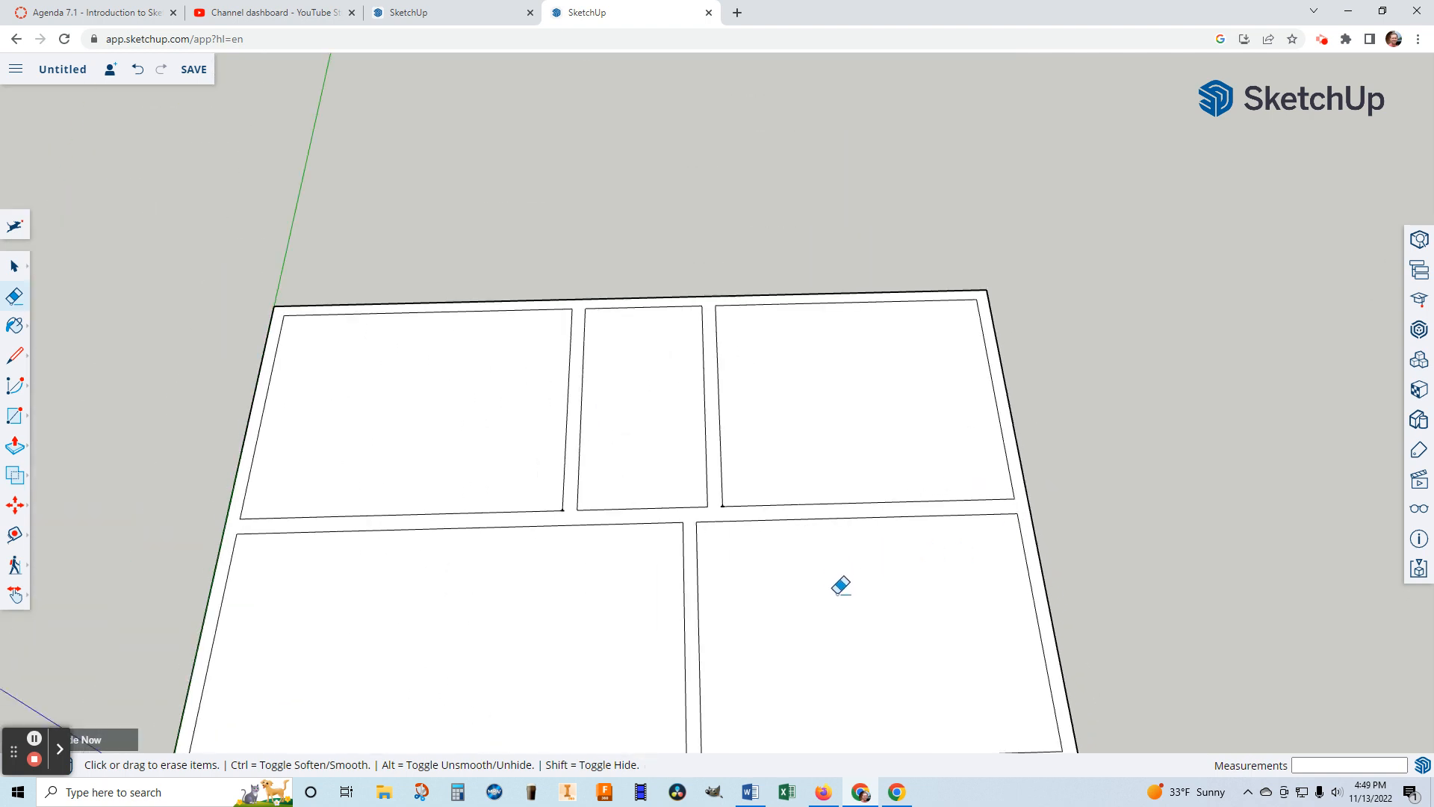
Erase the short edge where the front dividing wall meets the front exterior wall
mouse_move(697, 595)
middle_mouse_down()
mouse_move(742, 493)
mouse_move(697, 482)
middle_mouse_up()
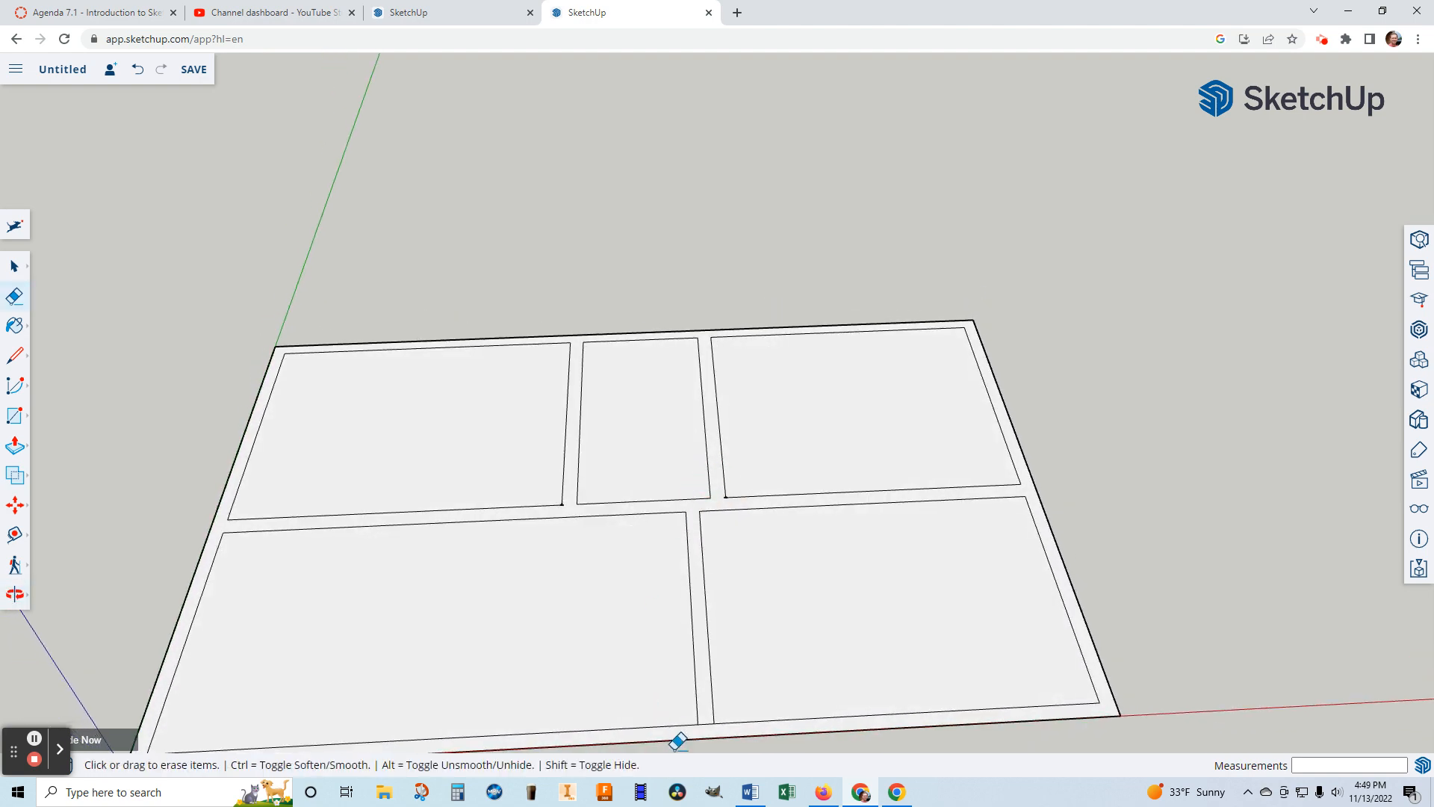
scroll(678, 741, "up", 3)
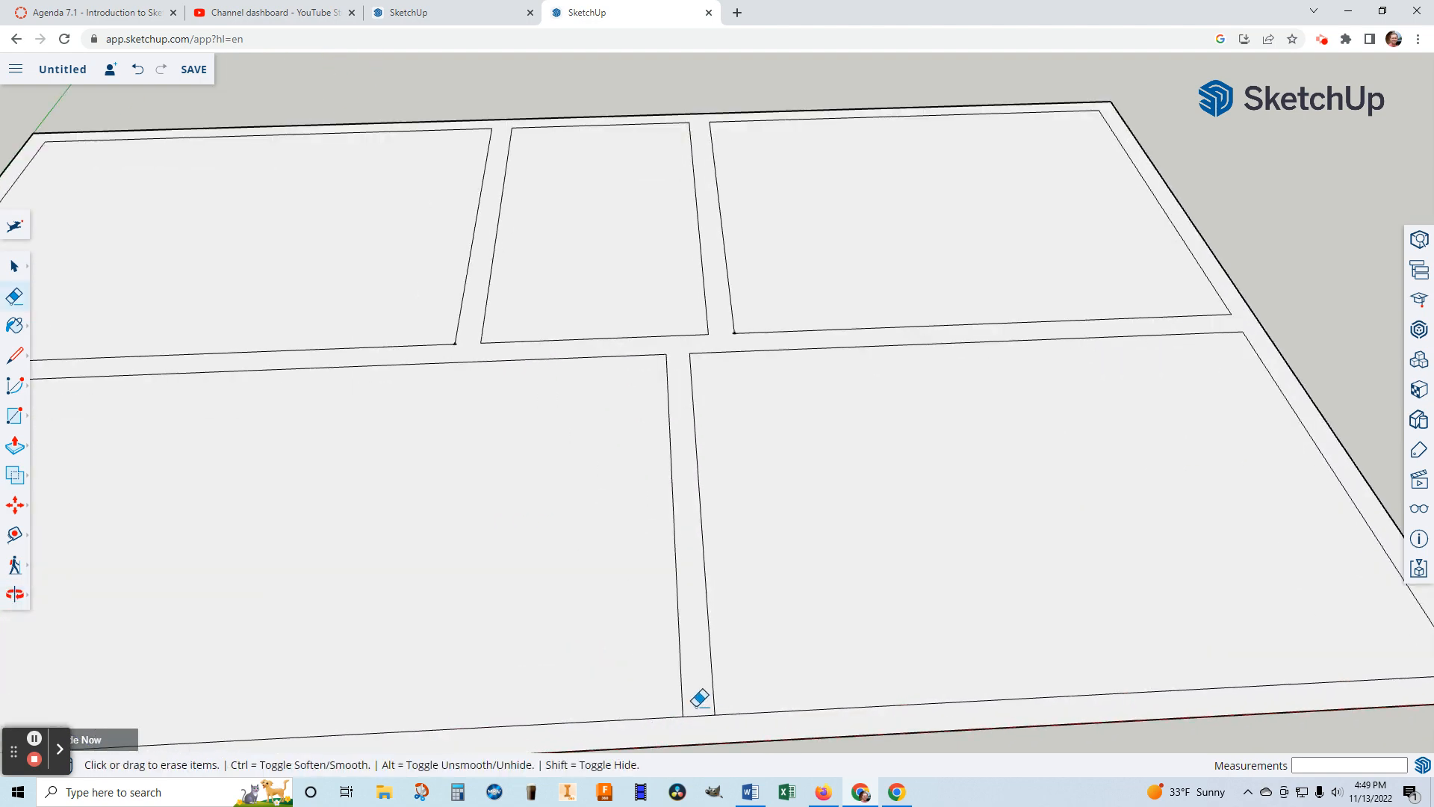
scroll(695, 672, "down", 4)
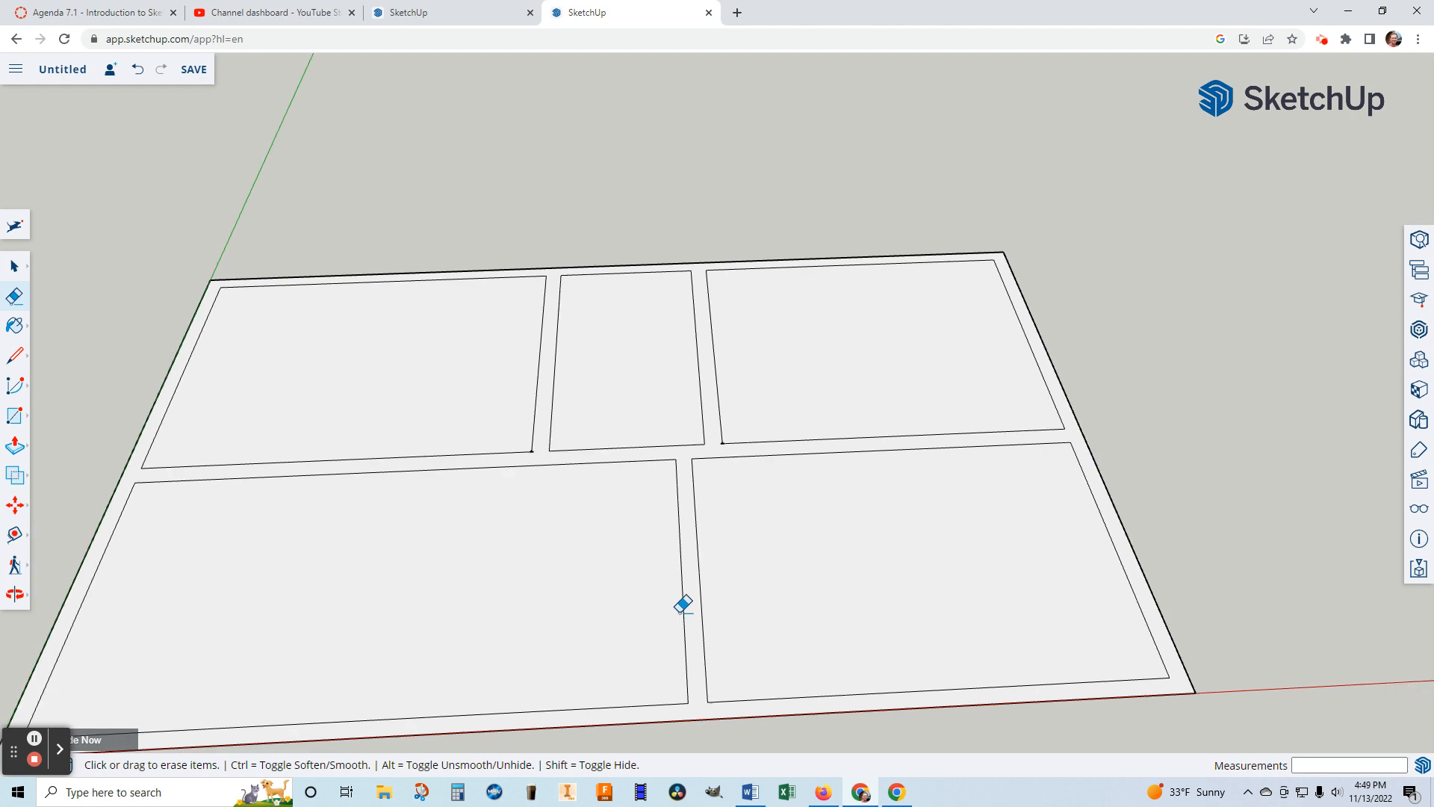
Raise the joined wall face of the whole floor plan to 8' with Push/Pull
mouse_move(720, 586)
middle_mouse_down()
mouse_move(692, 695)
mouse_move(730, 724)
mouse_move(687, 736)
middle_mouse_up()
left_click(15, 594)
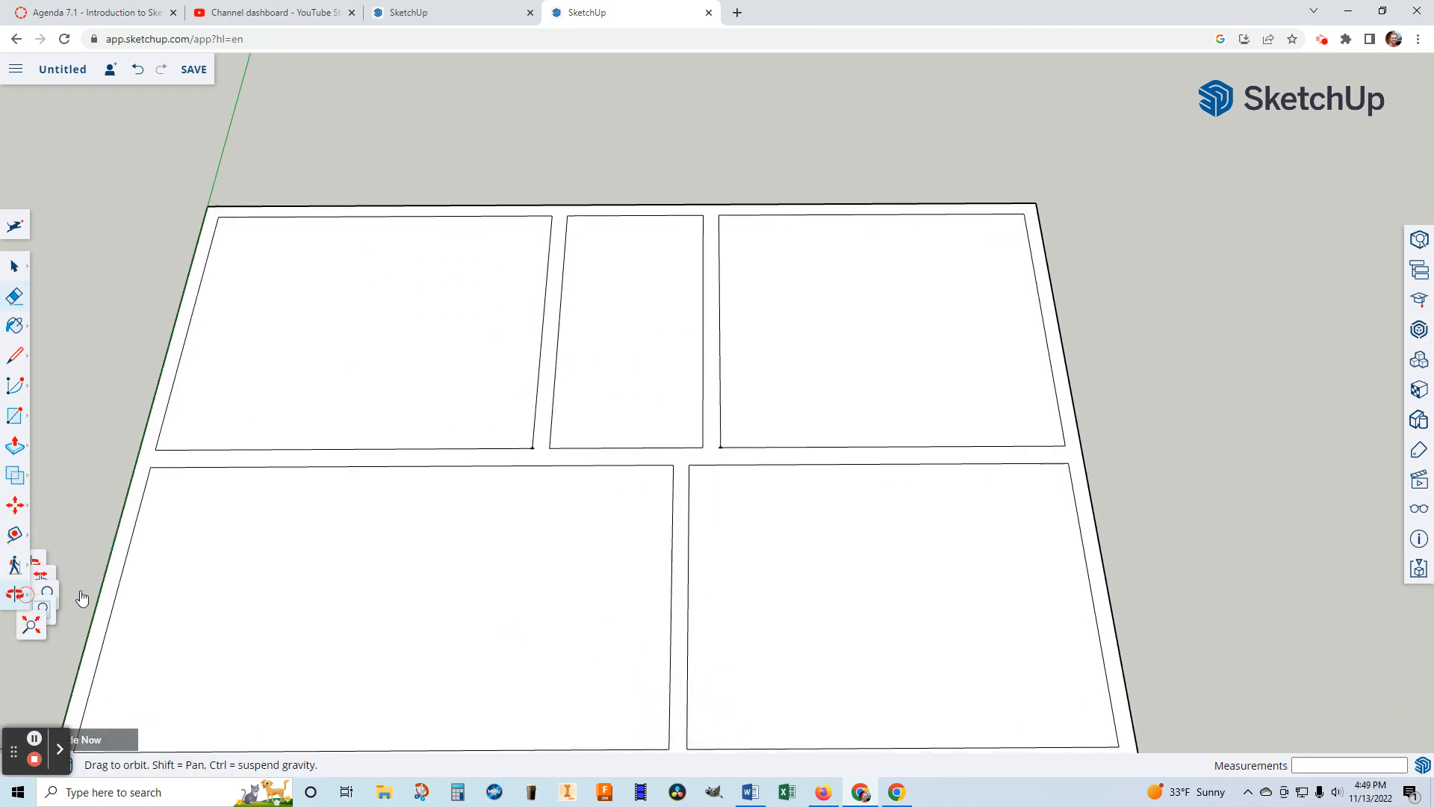
left_click(79, 571)
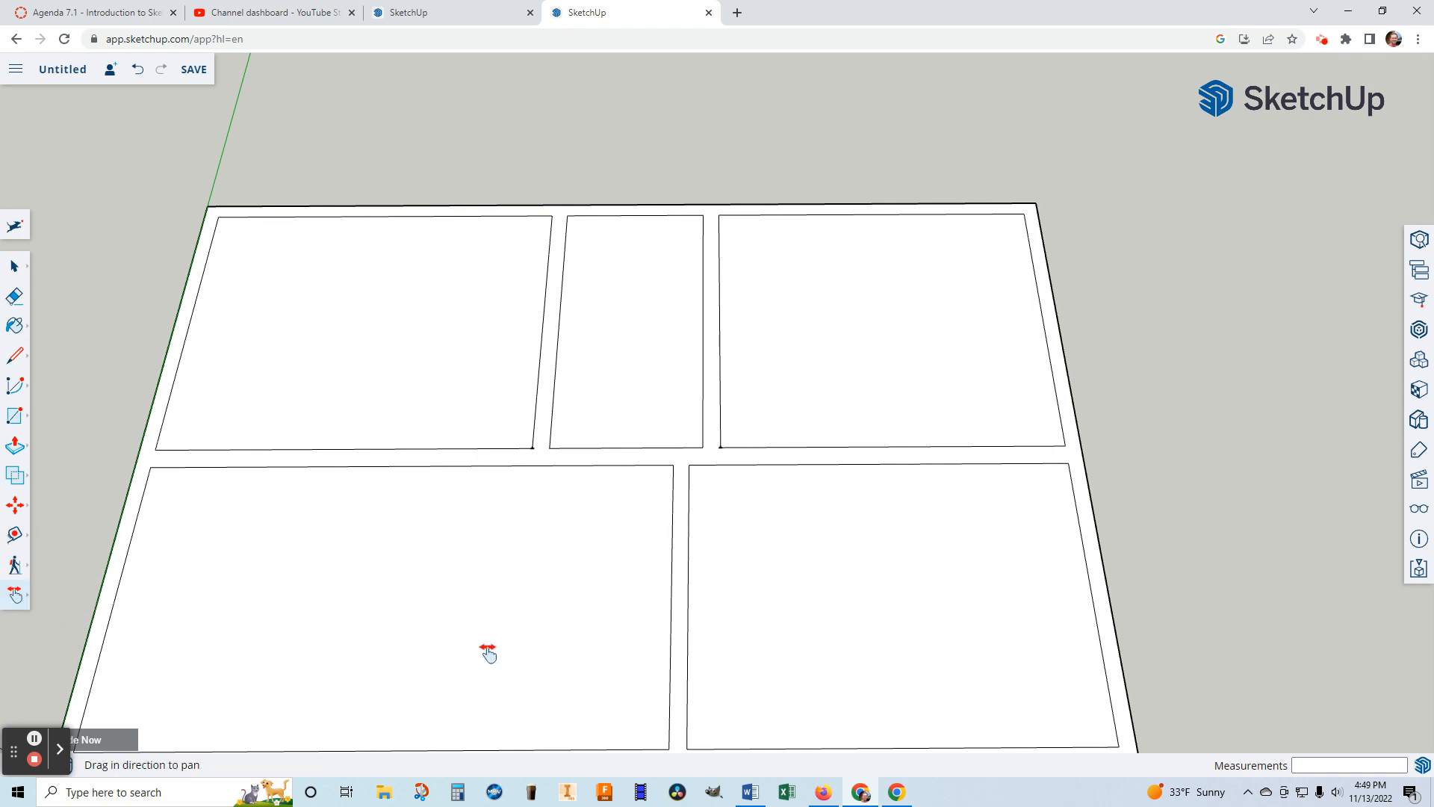
left_click_drag(637, 632, 724, 567)
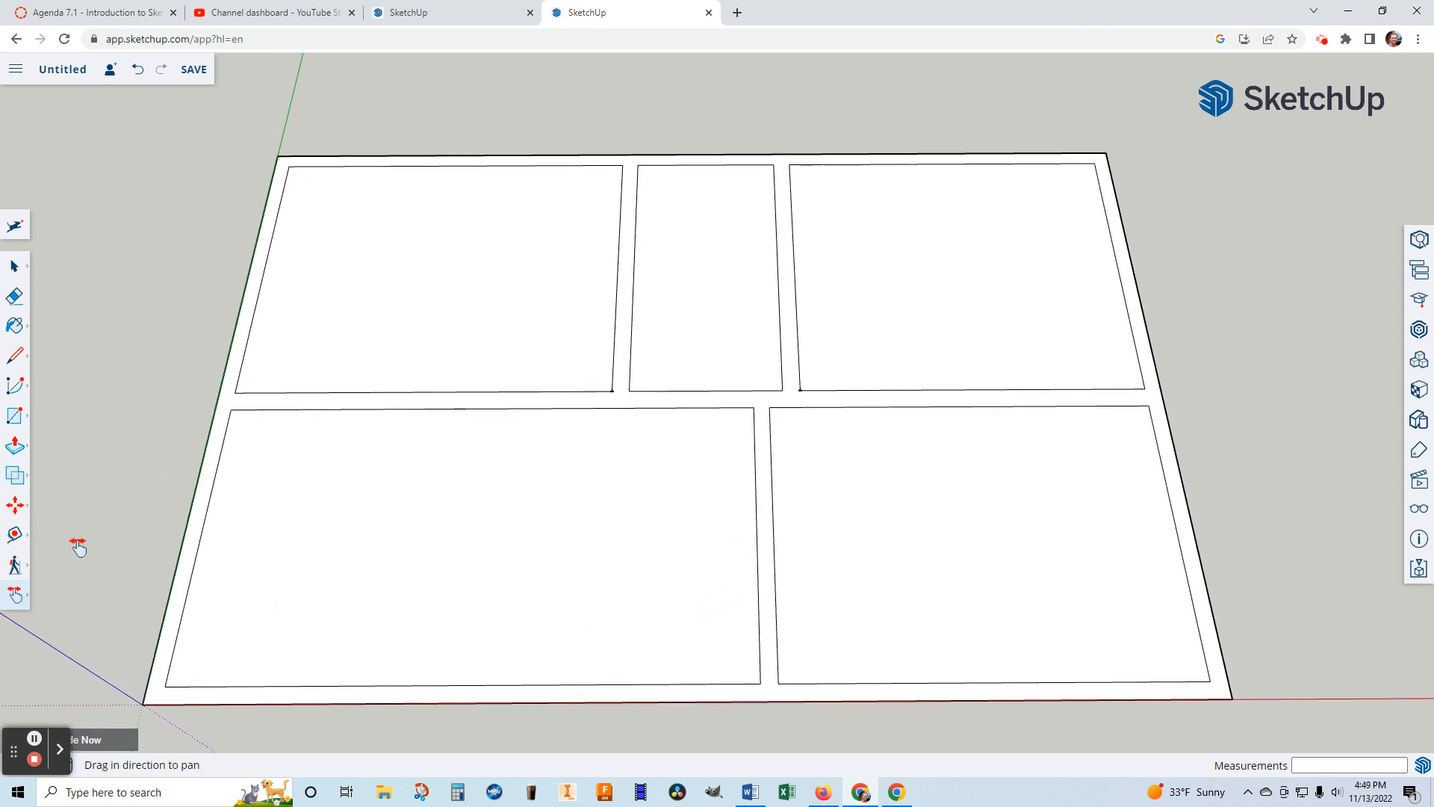
left_click(16, 449)
left_click(54, 421)
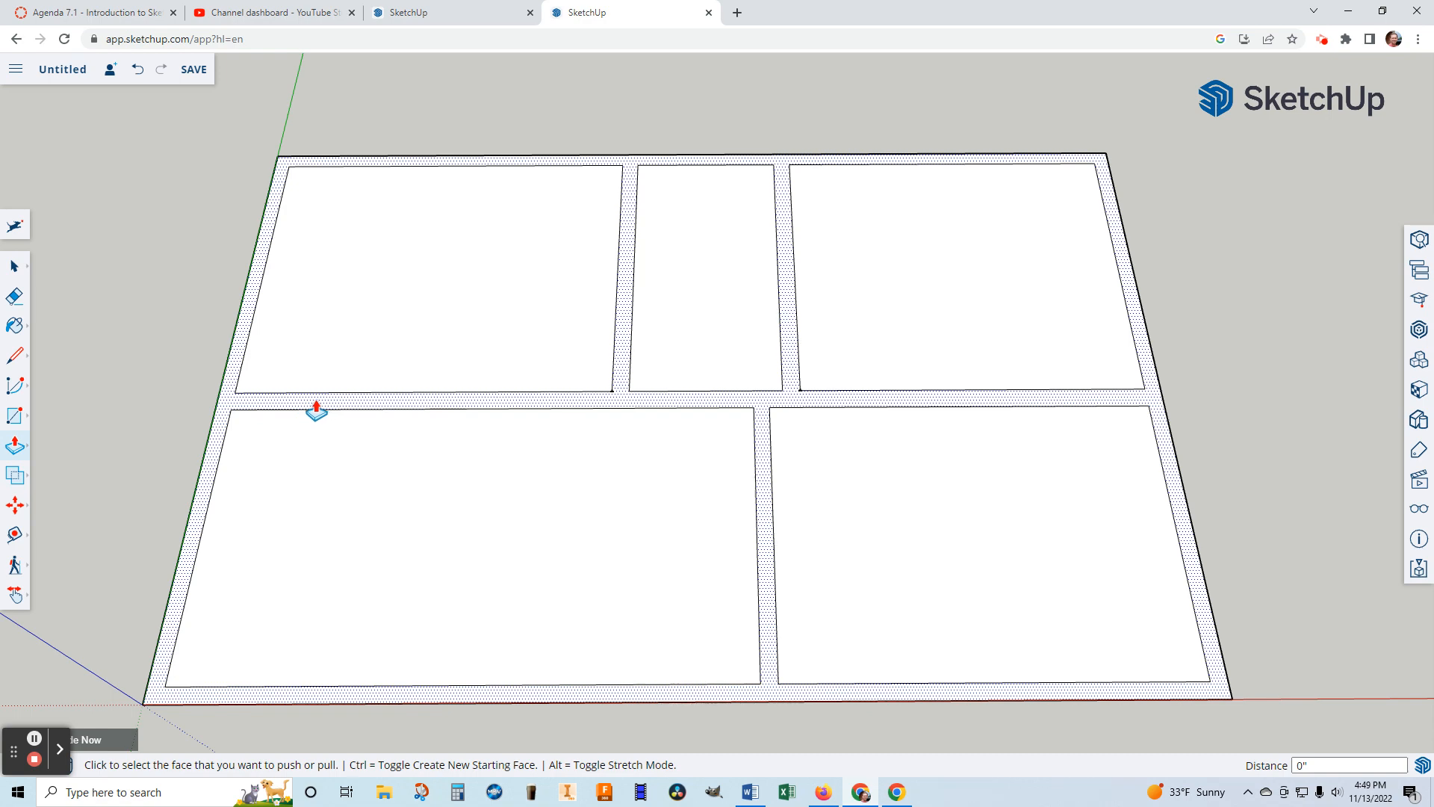
left_click(221, 429)
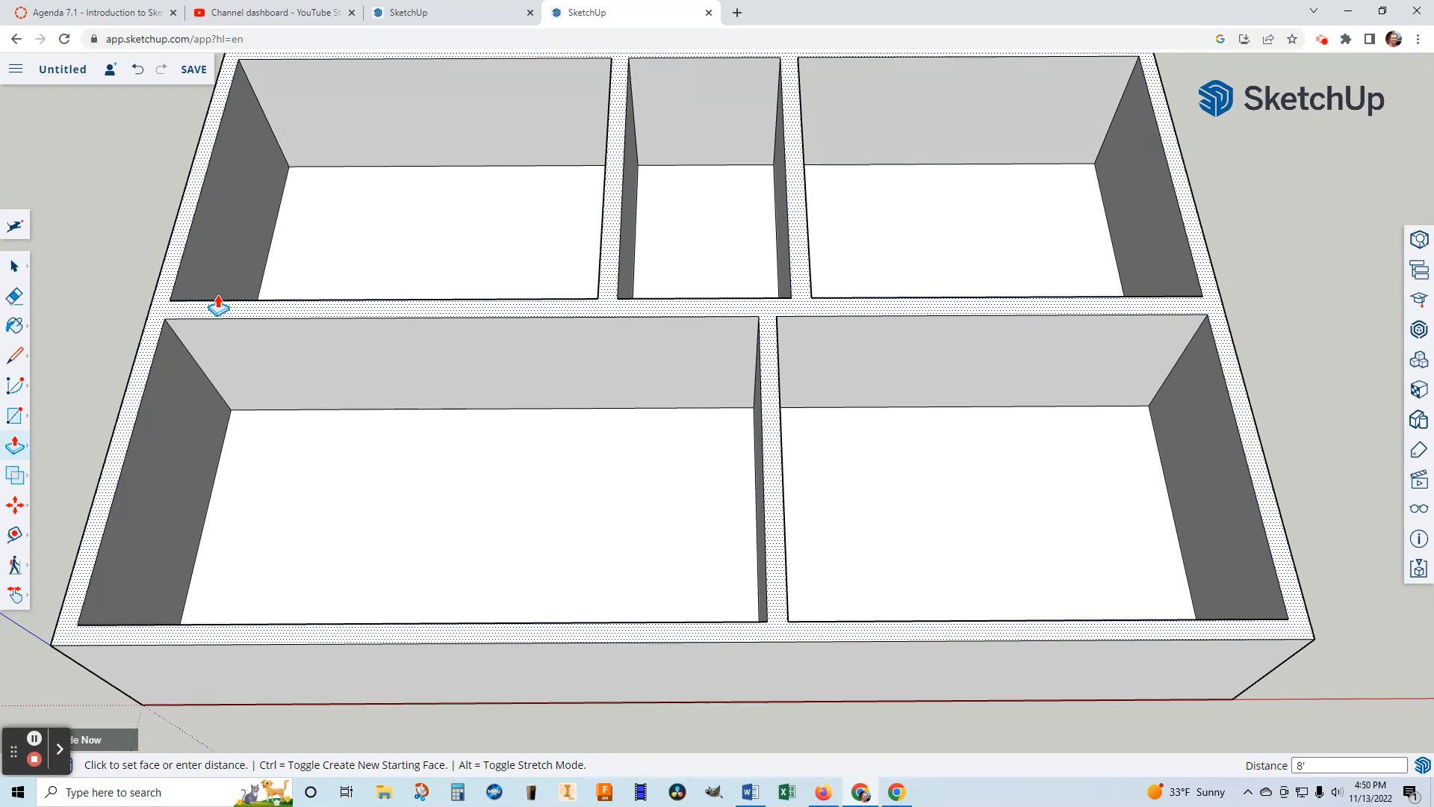
type("8'")
key("Return")
Place a horizontal Tape Measure guide on the central wall's front face, 1' below its top edge
scroll(400, 396, "down", 5)
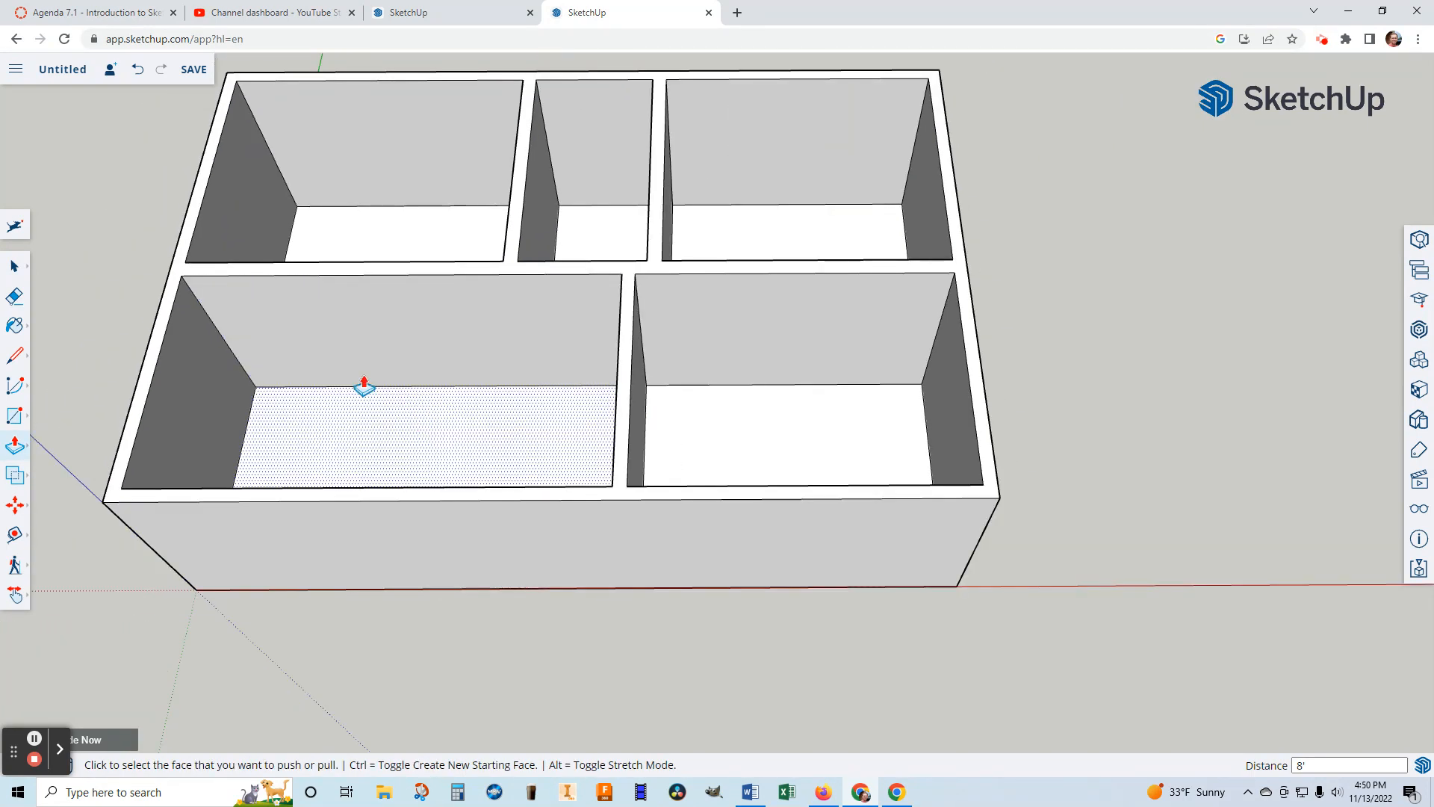
middle_click_drag(361, 381, 413, 362)
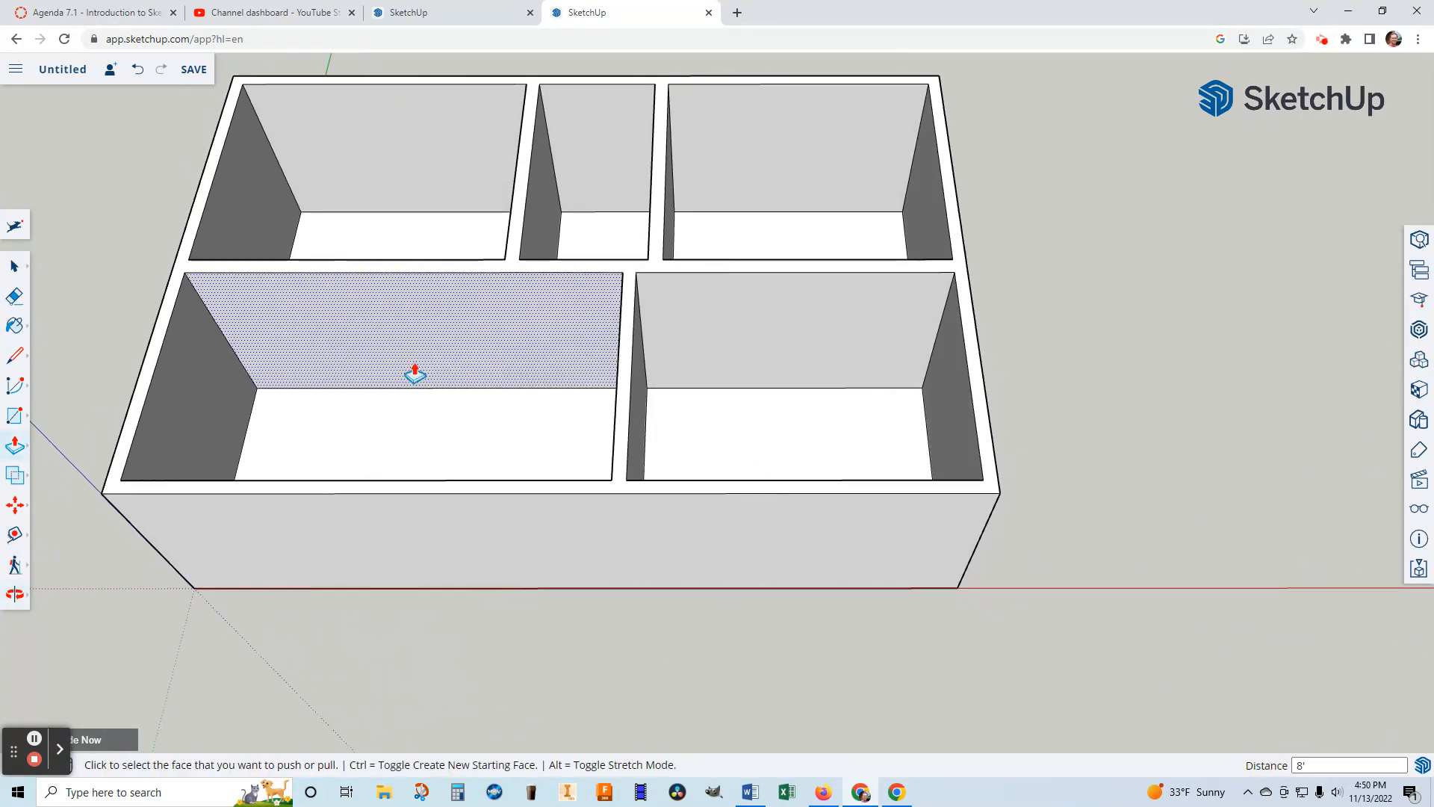
middle_click_drag(486, 401, 496, 317)
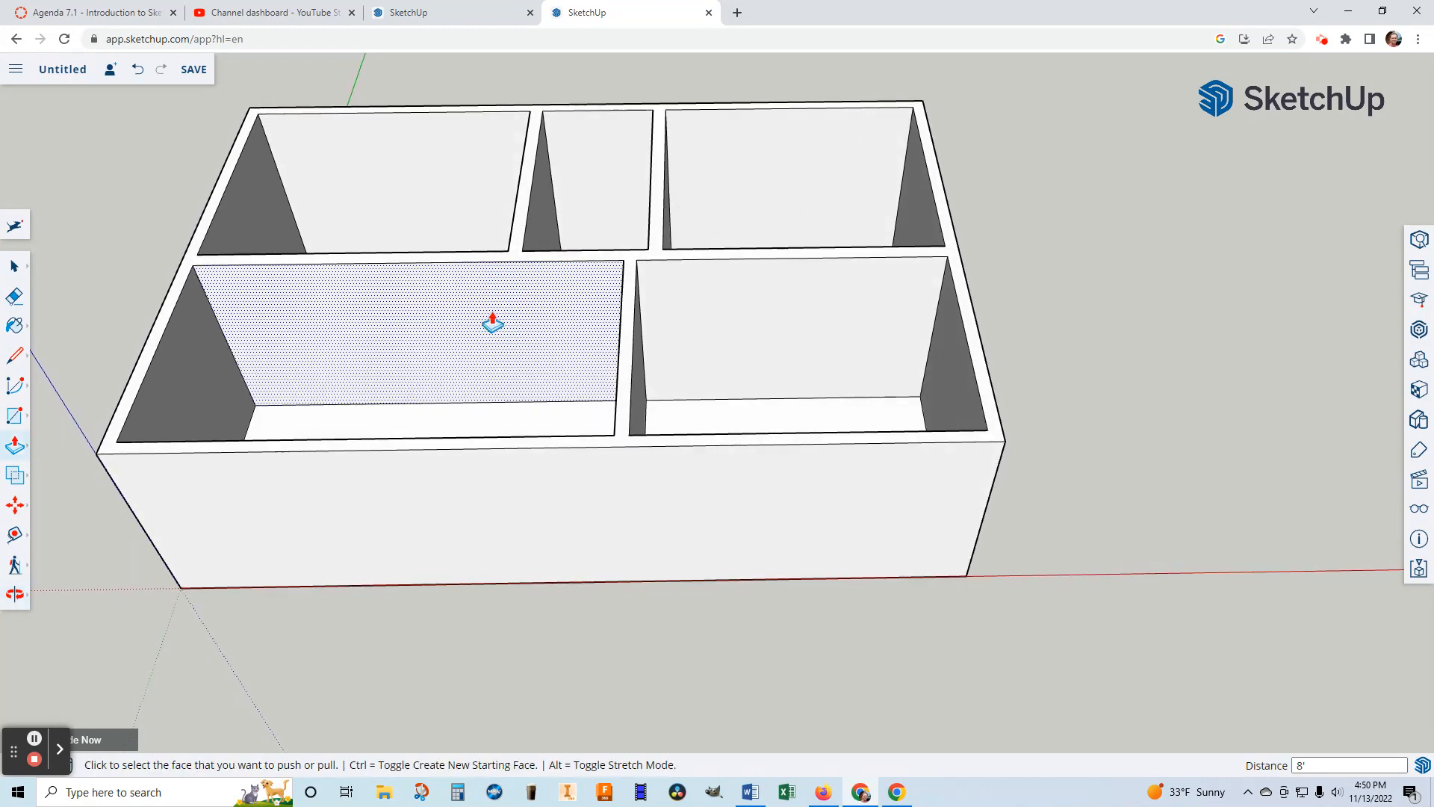
left_click(15, 600)
left_click(70, 576)
left_click_drag(404, 368, 505, 450)
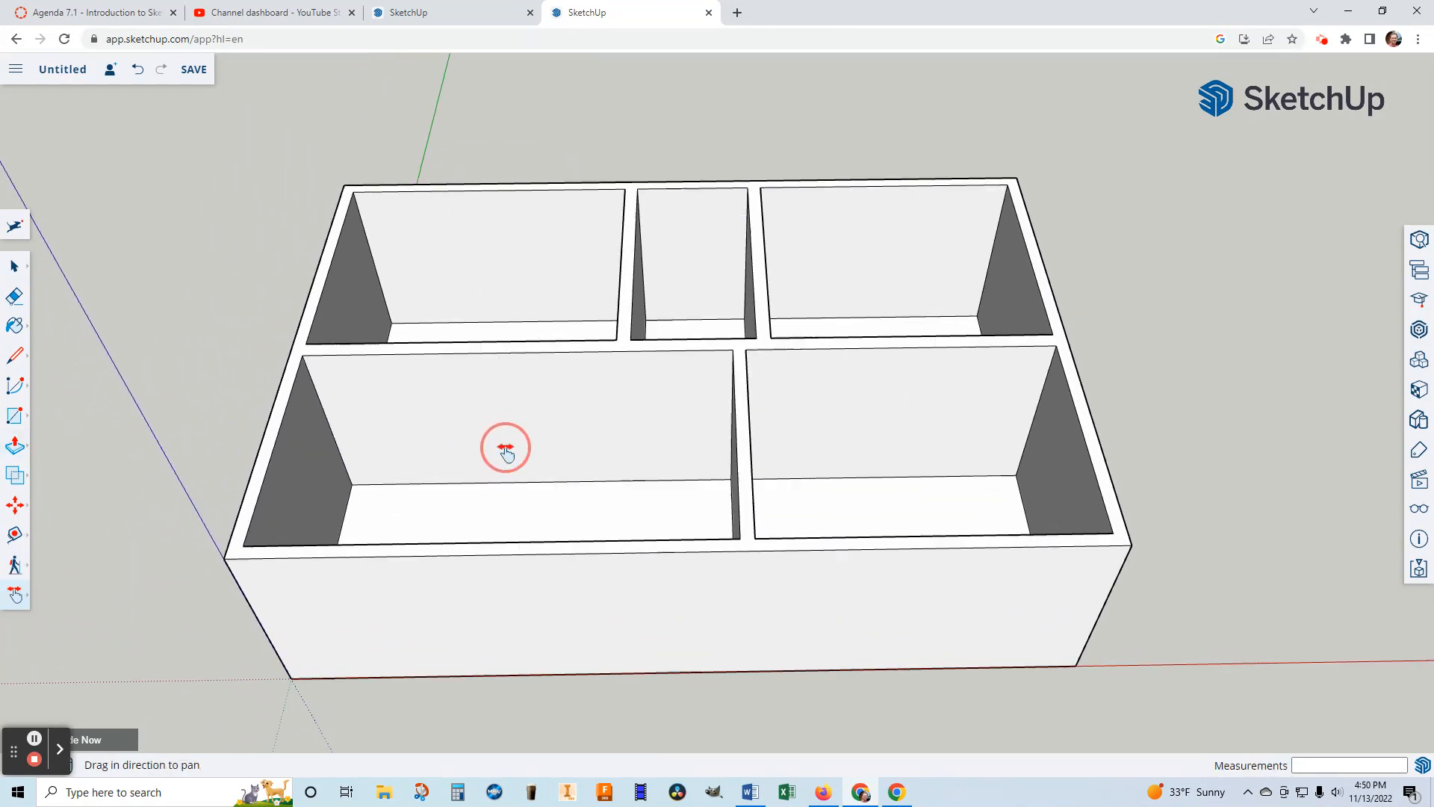
scroll(506, 451, "up", 3)
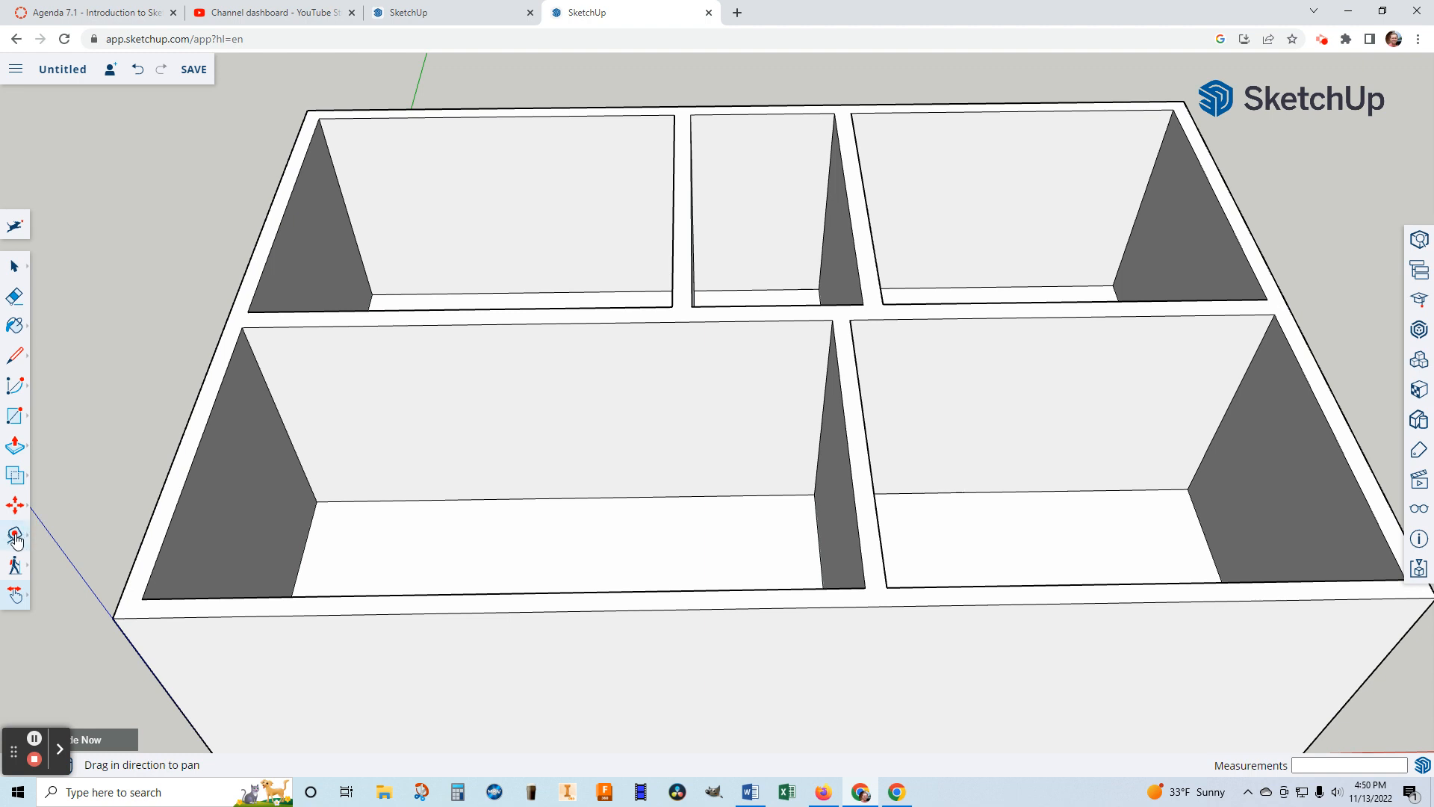
left_click(15, 537)
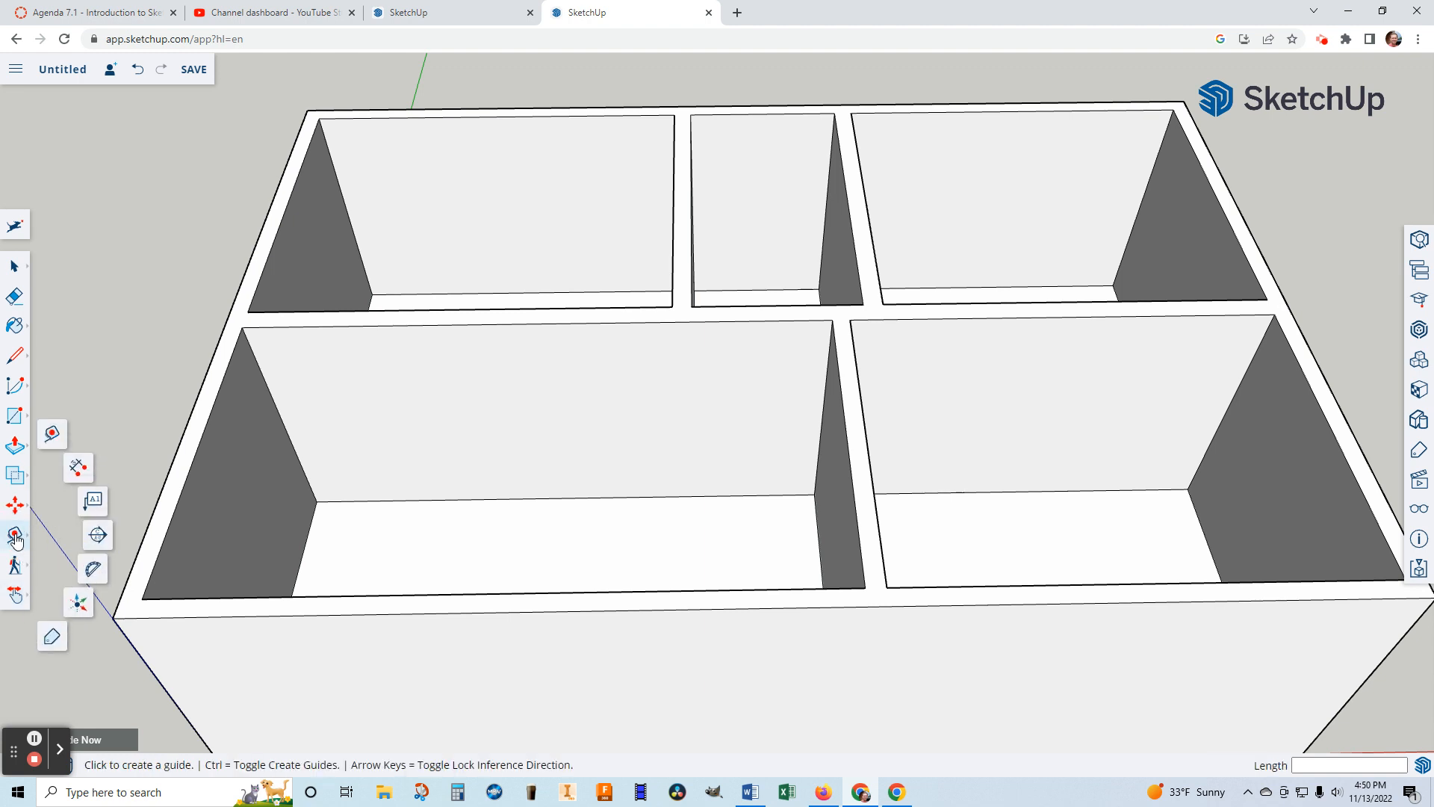
left_click(269, 325)
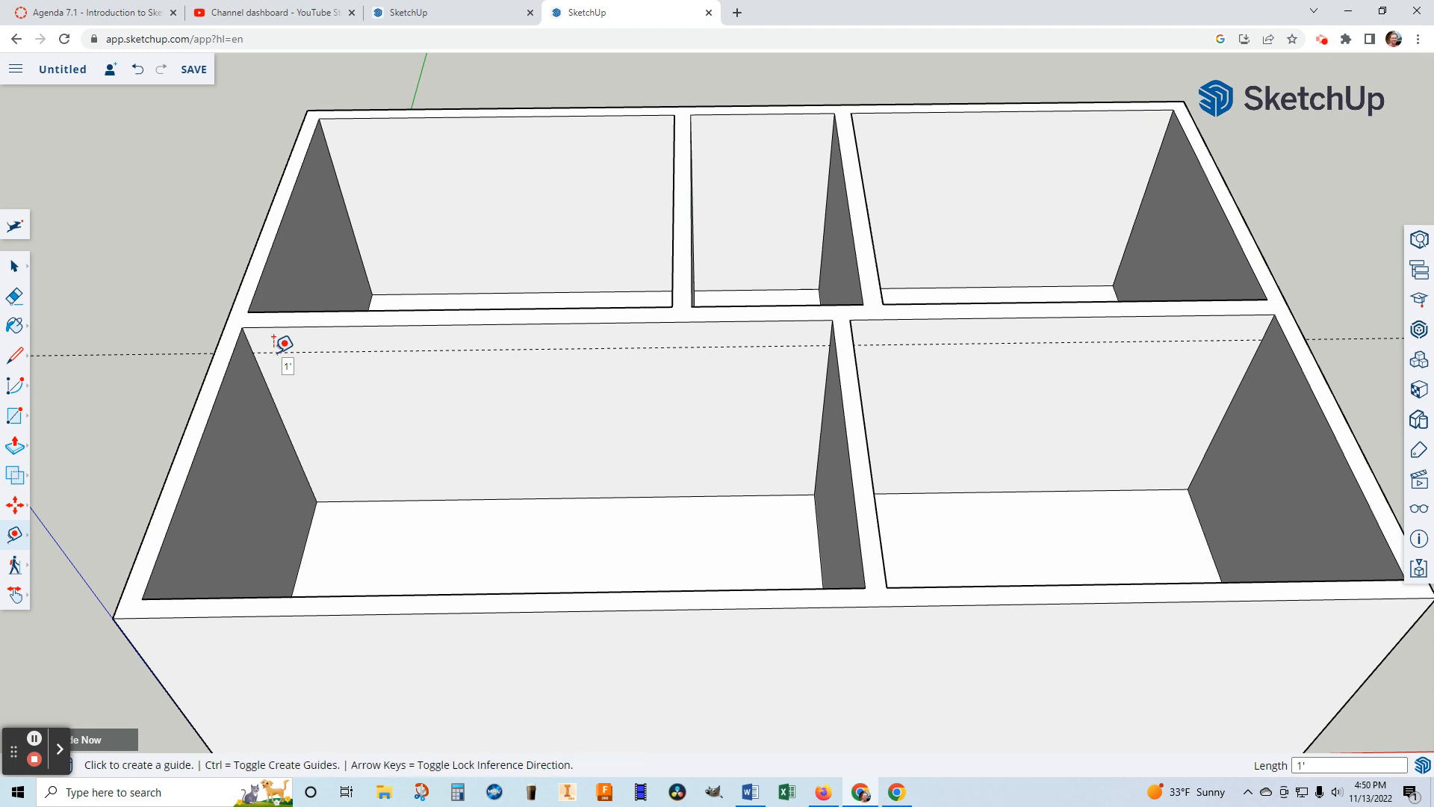
left_click(283, 343)
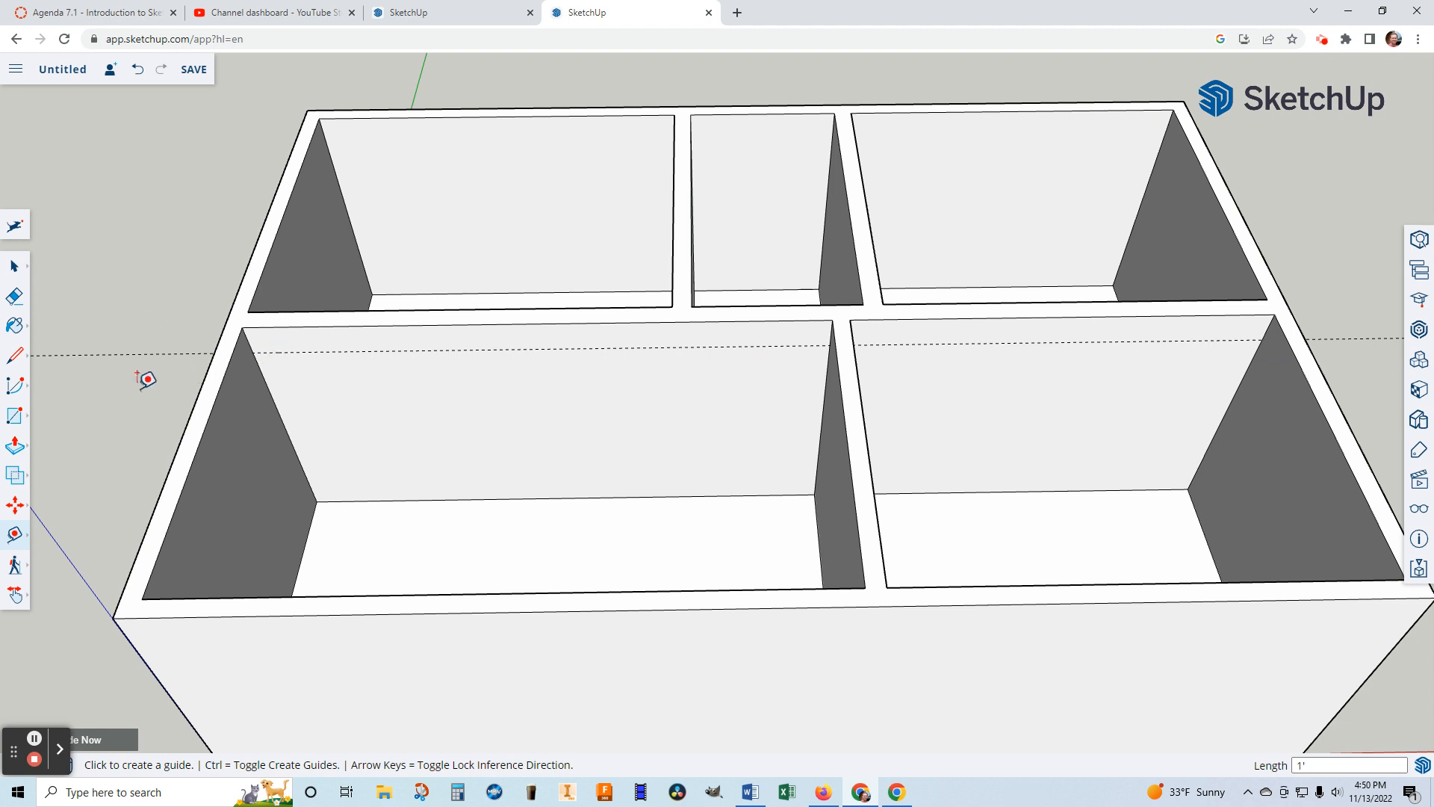
Draw a 7' by 2'6" door rectangle from the guide to the floor on the central wall, near the front dividing wall
left_click(15, 416)
left_click(52, 353)
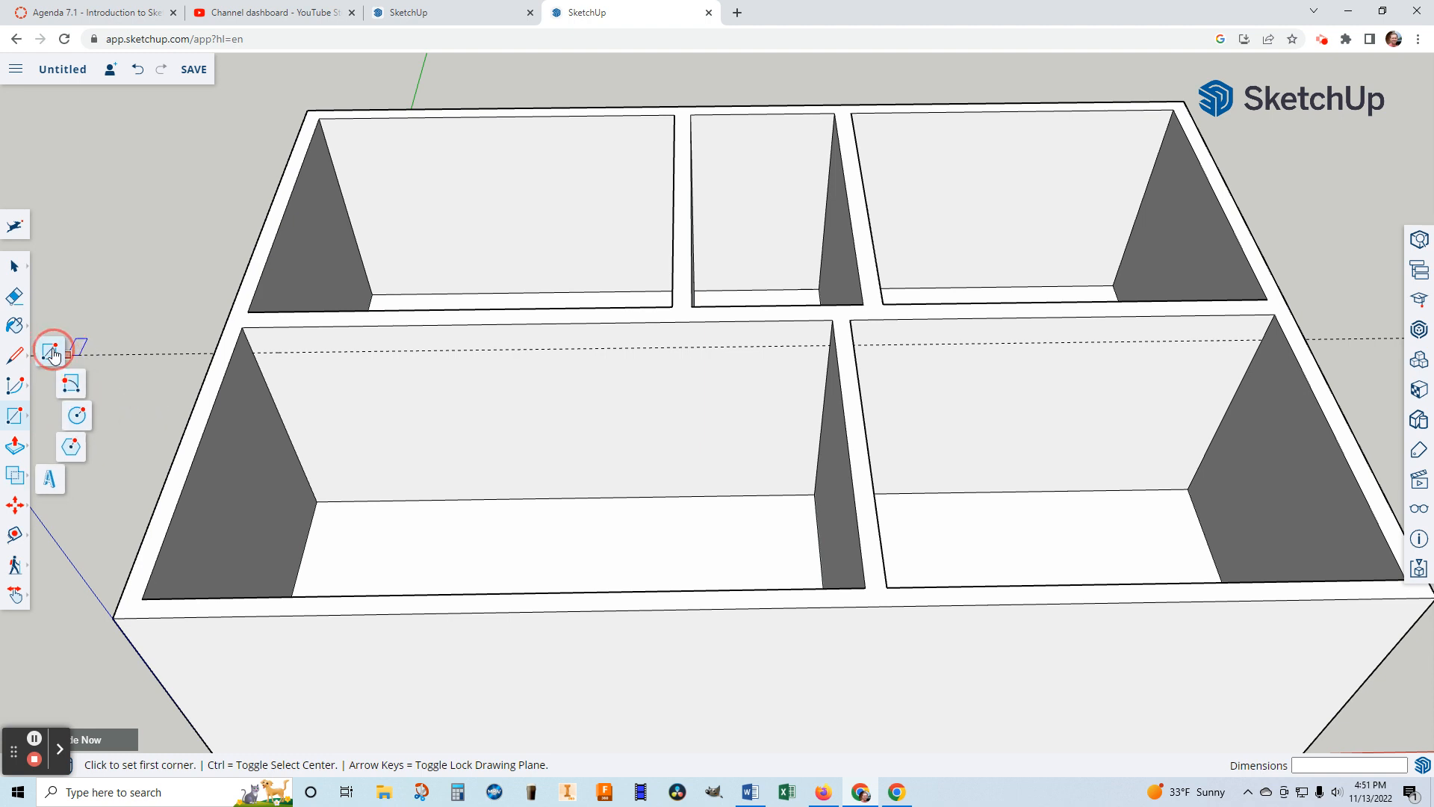
left_click(811, 345)
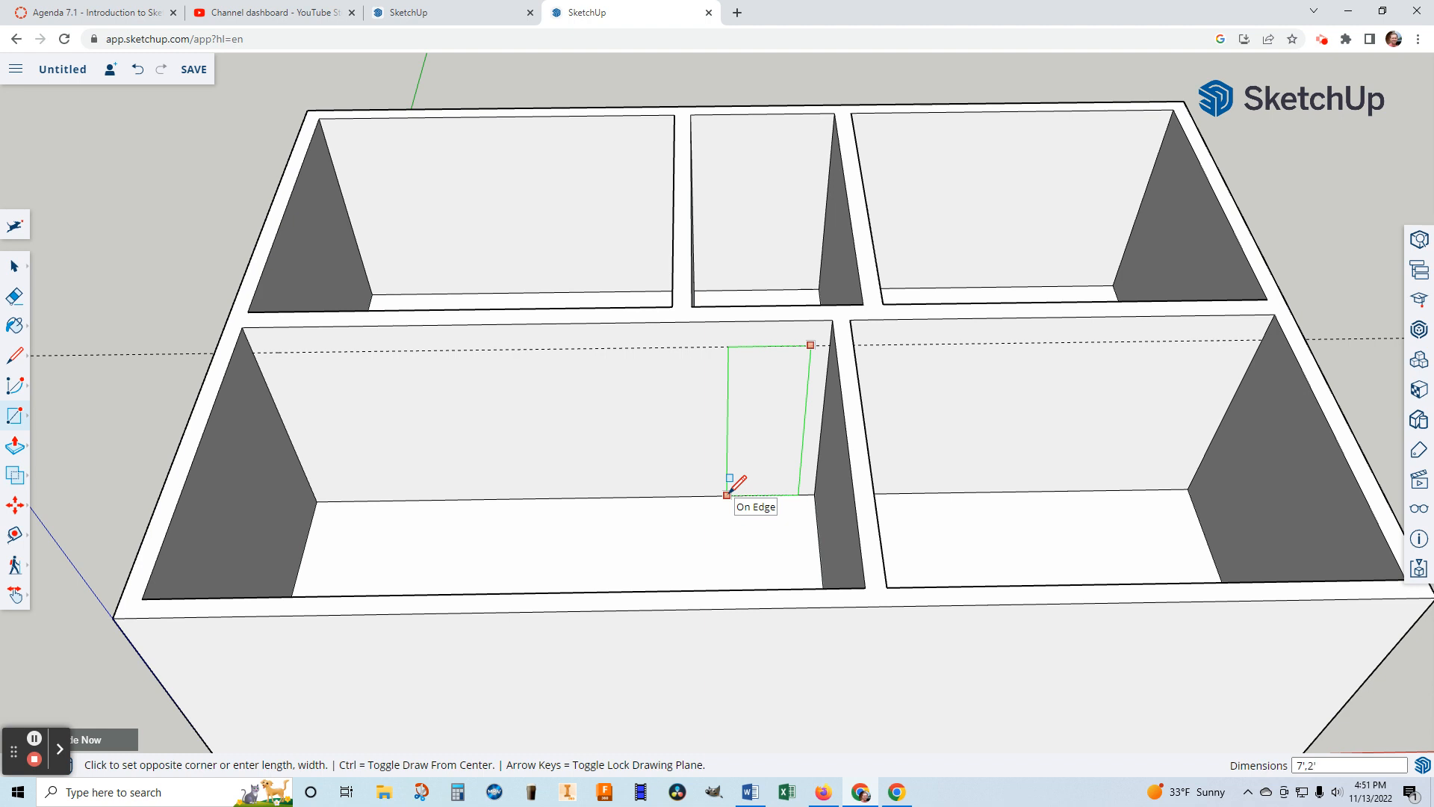
key("shift")
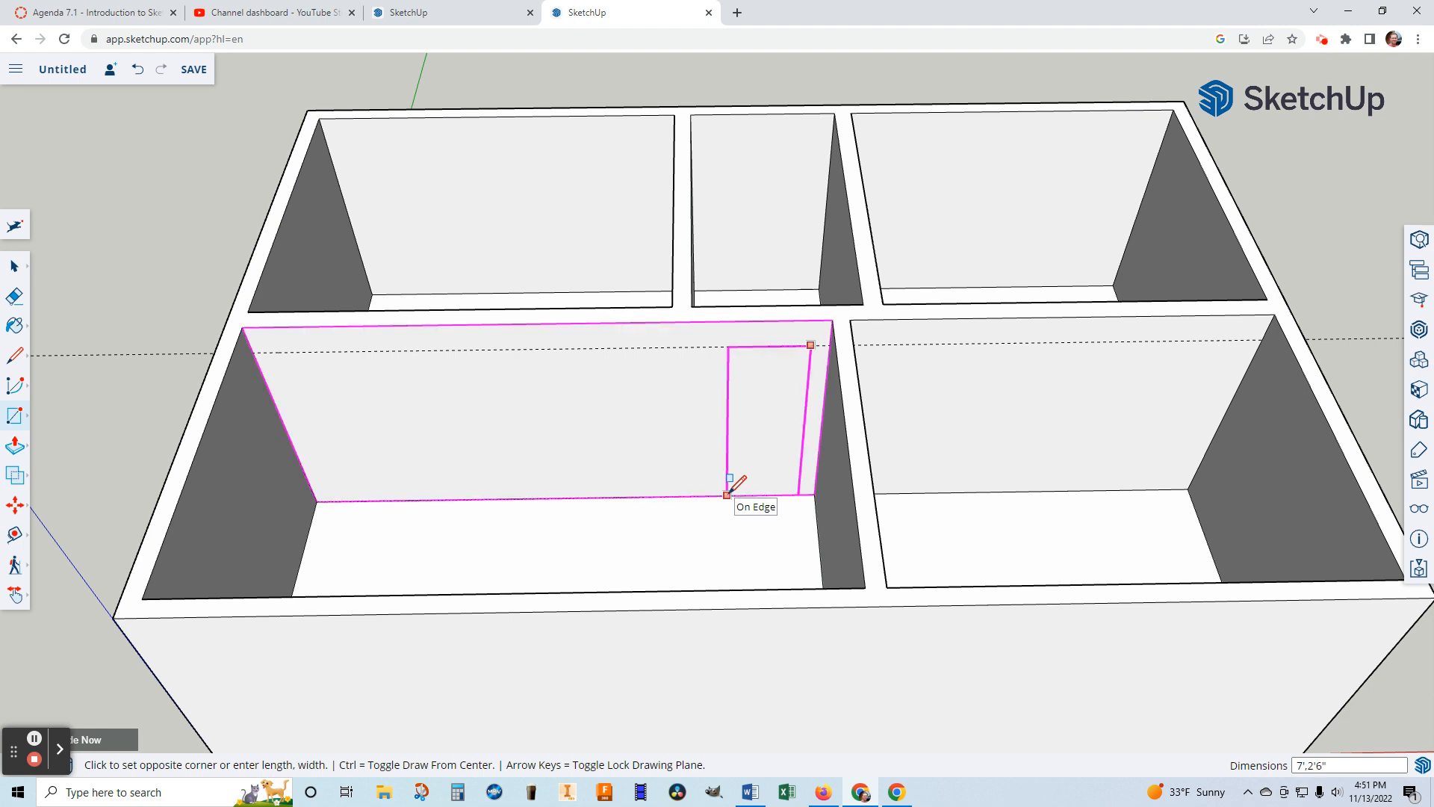
left_click(728, 494)
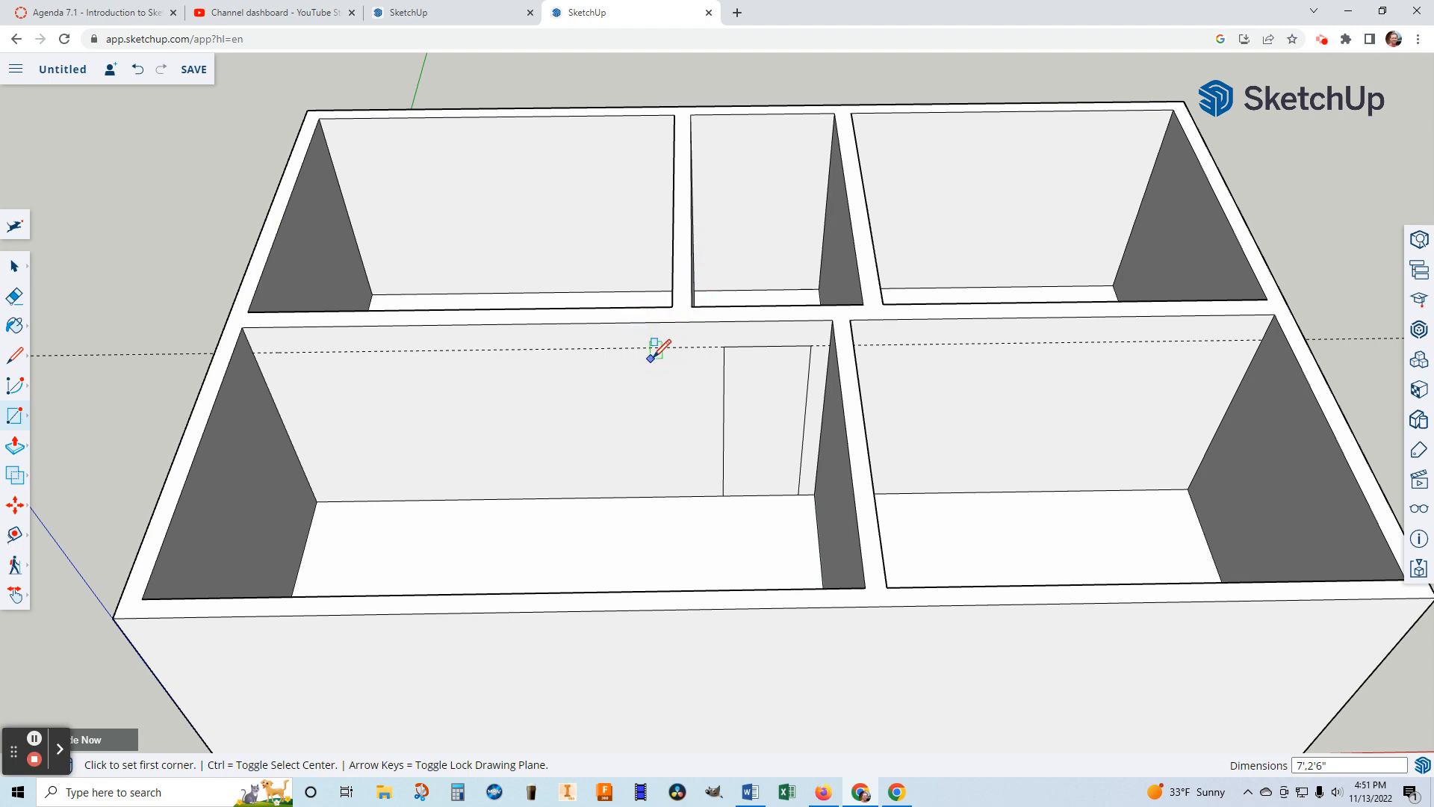
Draw 7' high rectangles about 9' 10 13/16" and 7' 8 1/2" wide on the central wall in the left and right front rooms, and erase the guide
left_click(646, 497)
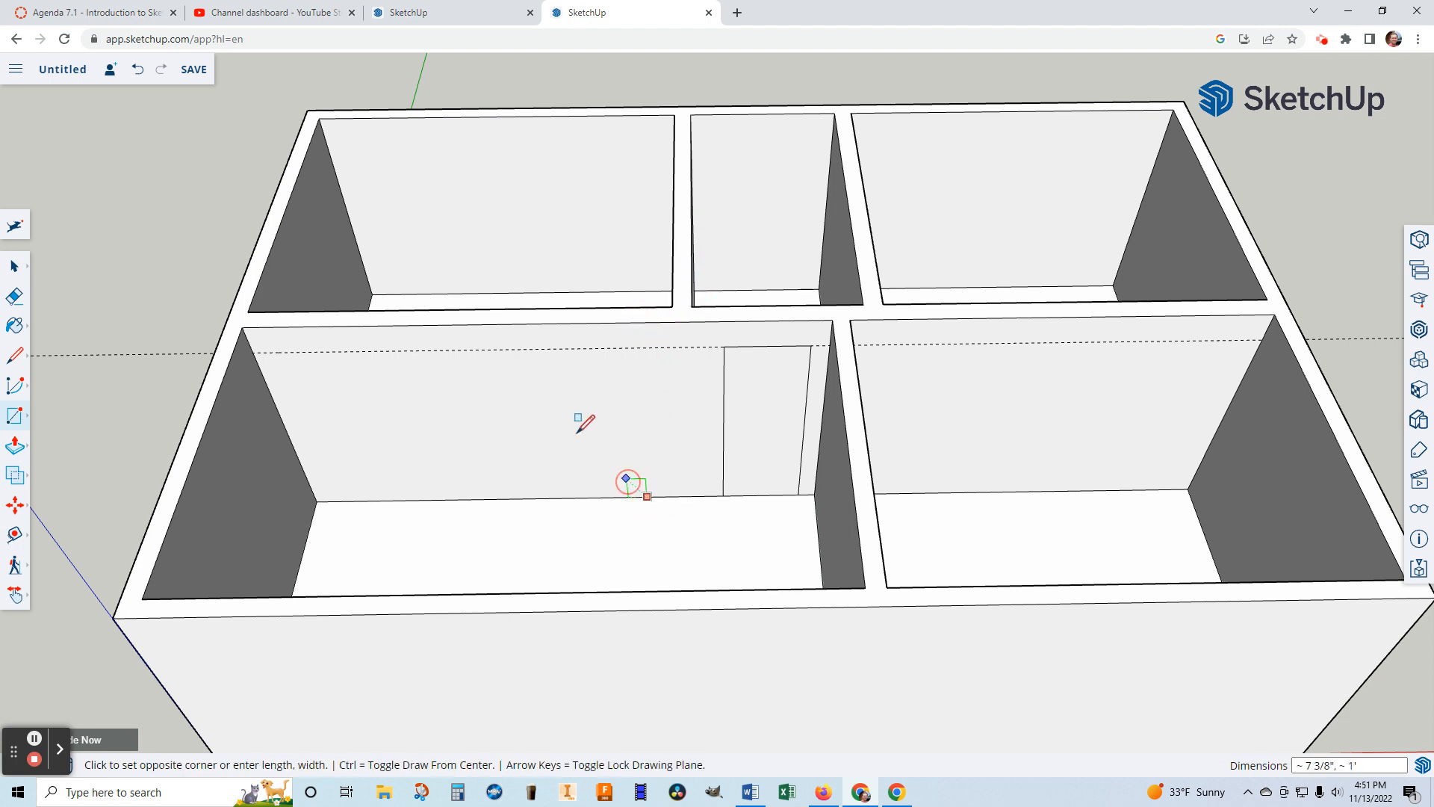
left_click(289, 350)
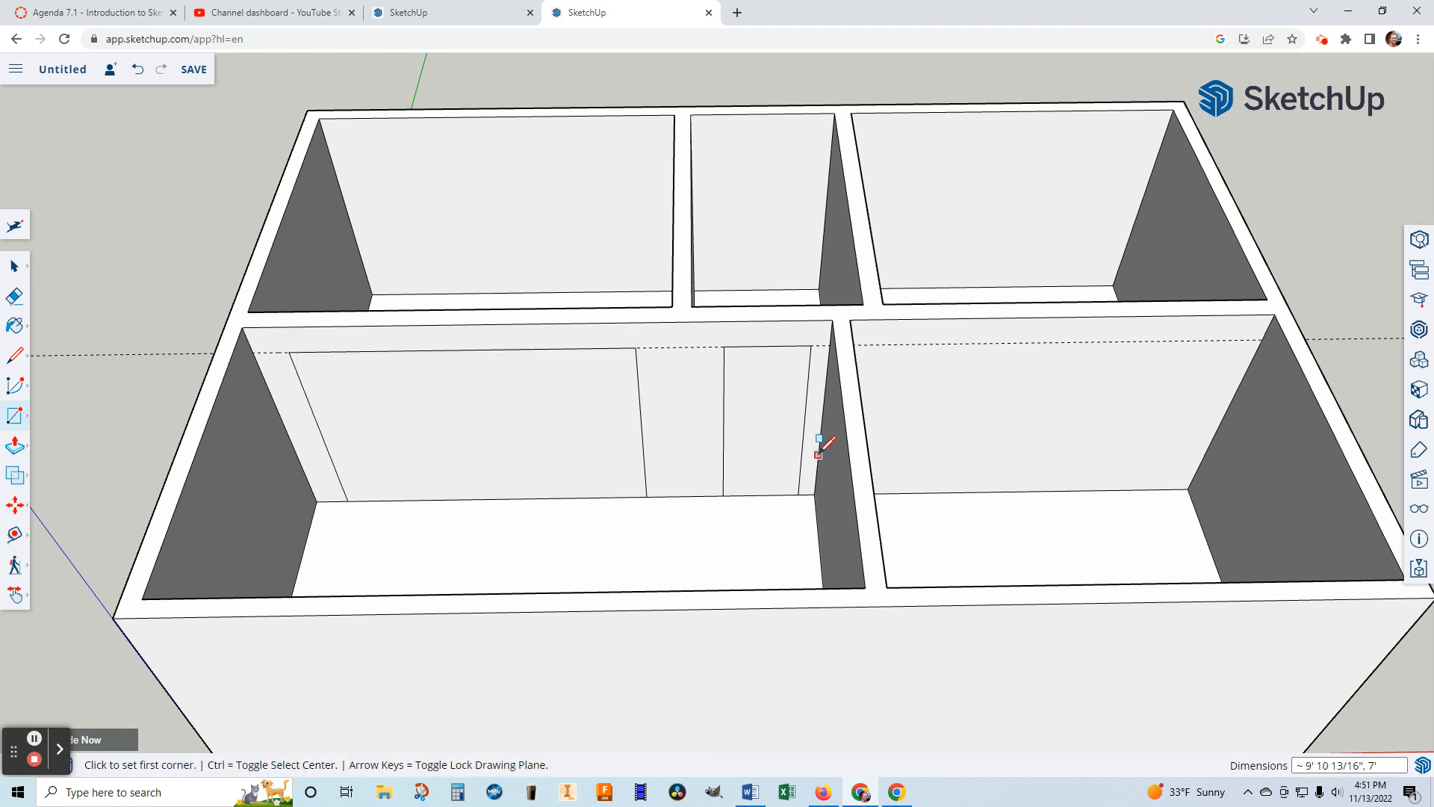
left_click(918, 493)
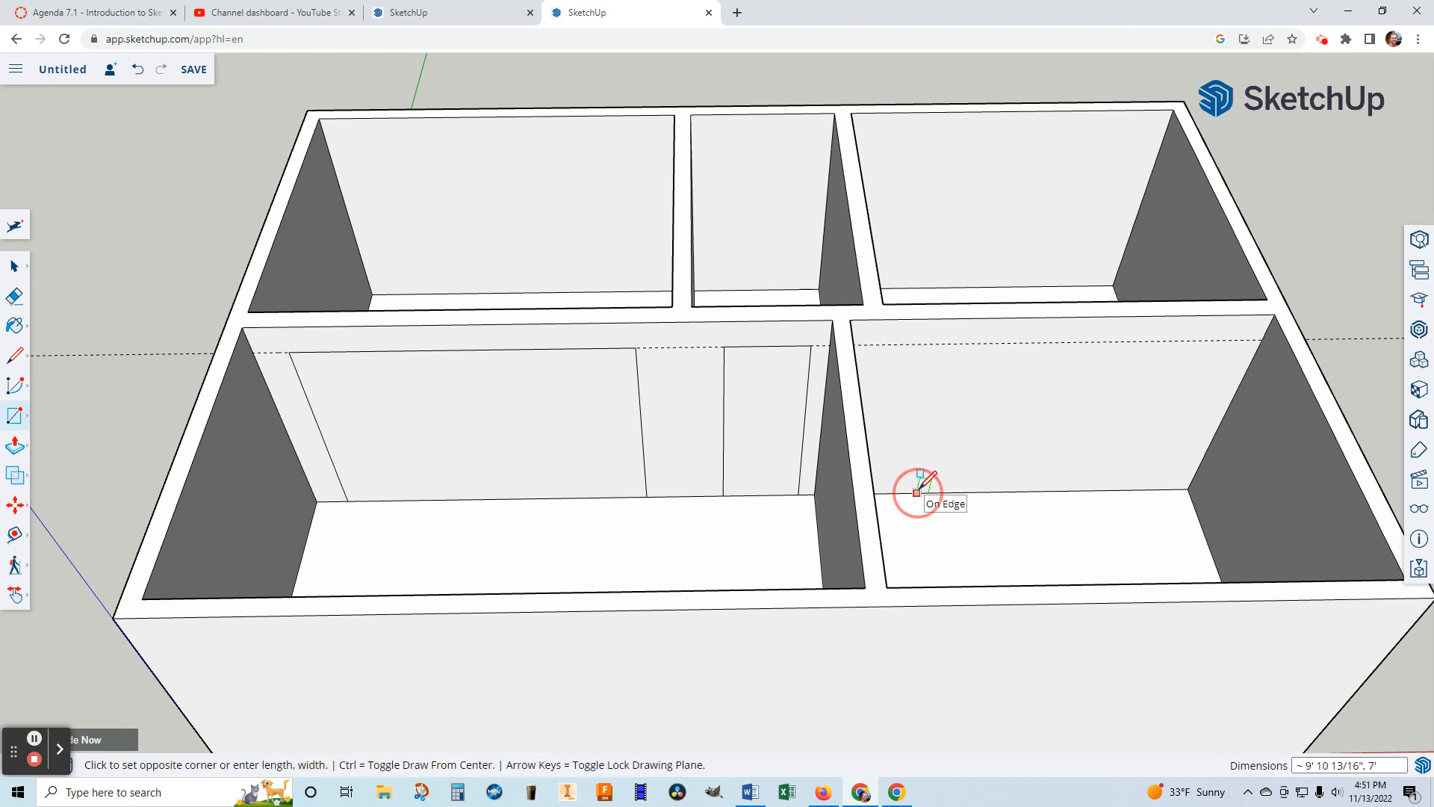
left_click(1214, 341)
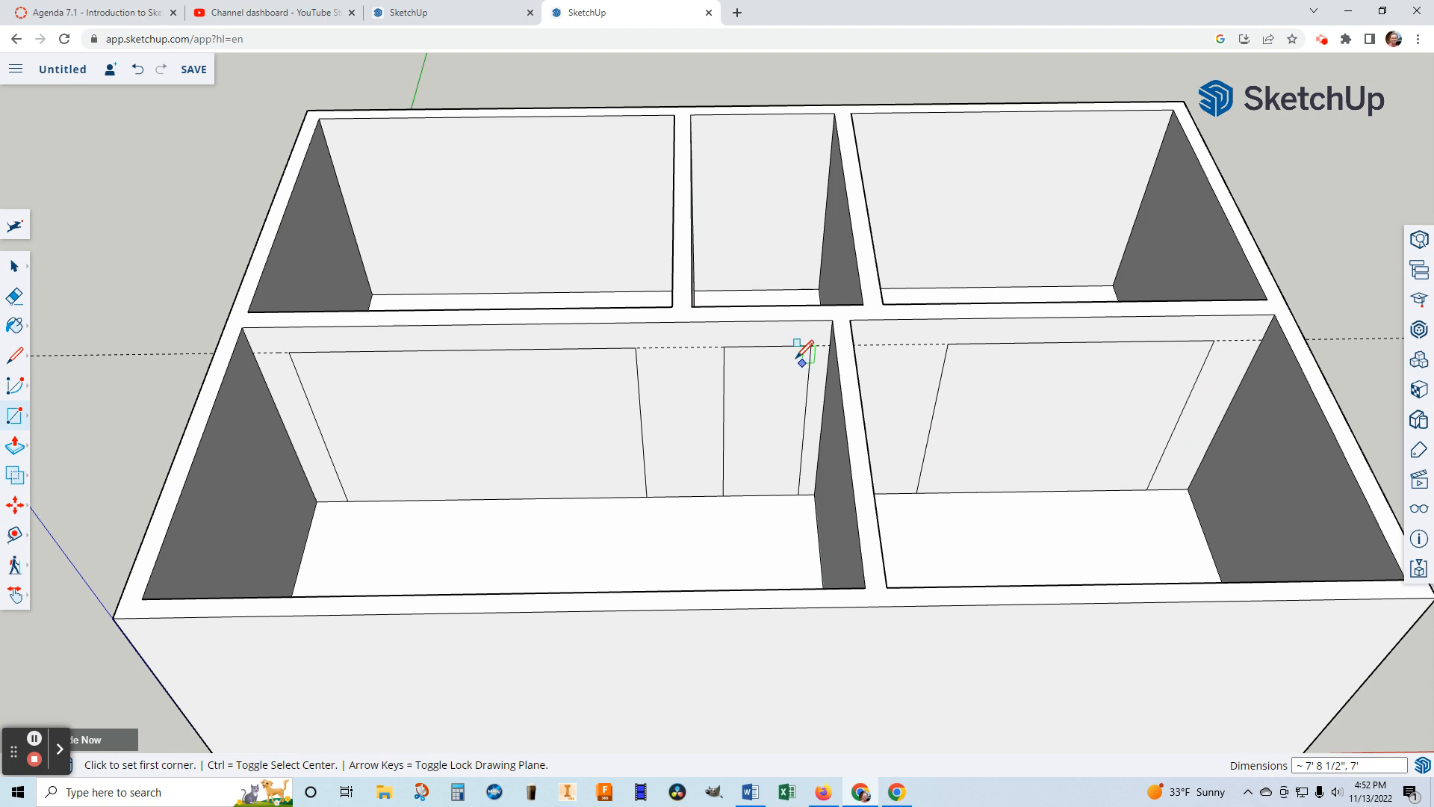
left_click(15, 298)
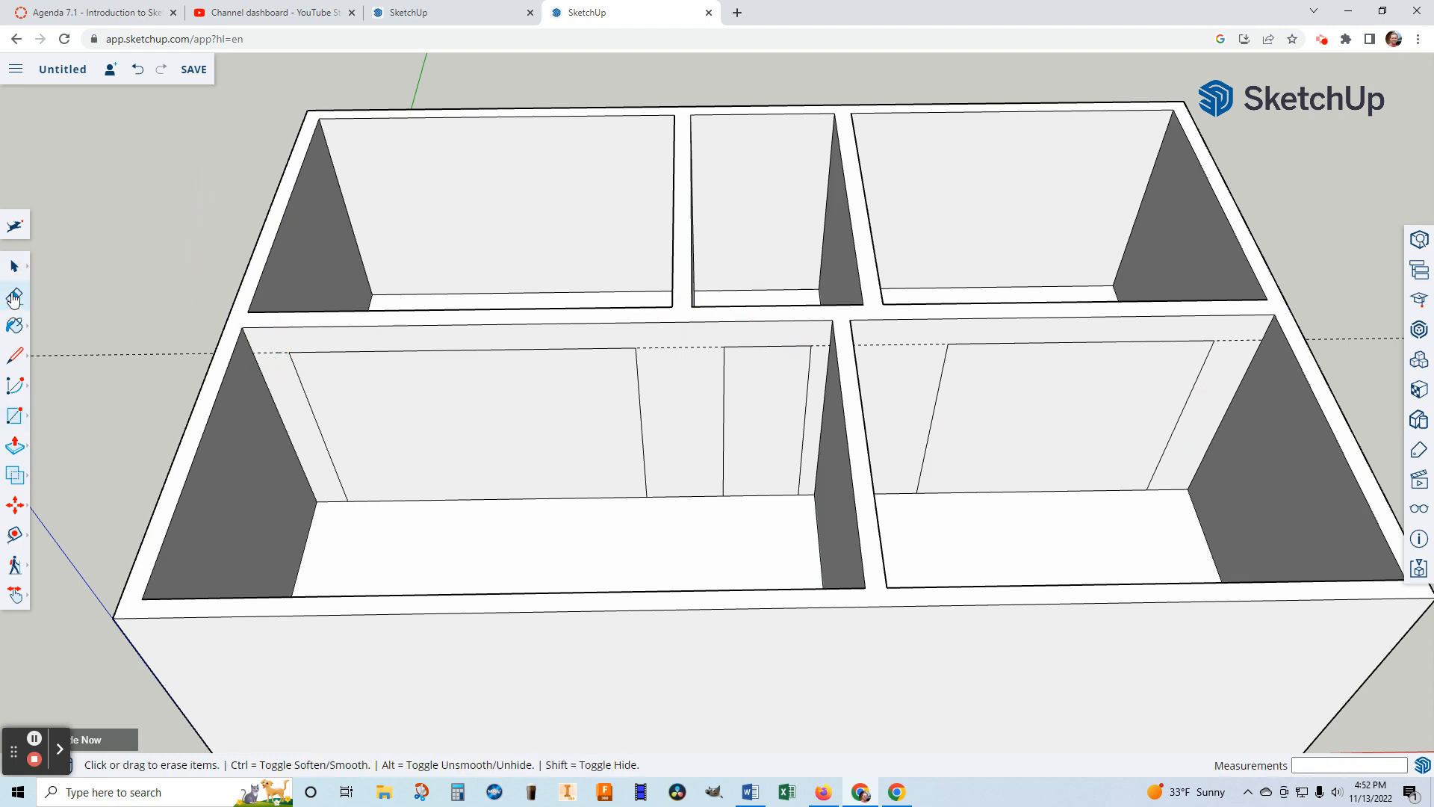
left_click_drag(116, 326, 129, 361)
Push the two wide rectangles and the door rectangle about 7 7/16" through the central wall with Push/Pull to cut the openings
left_click(15, 446)
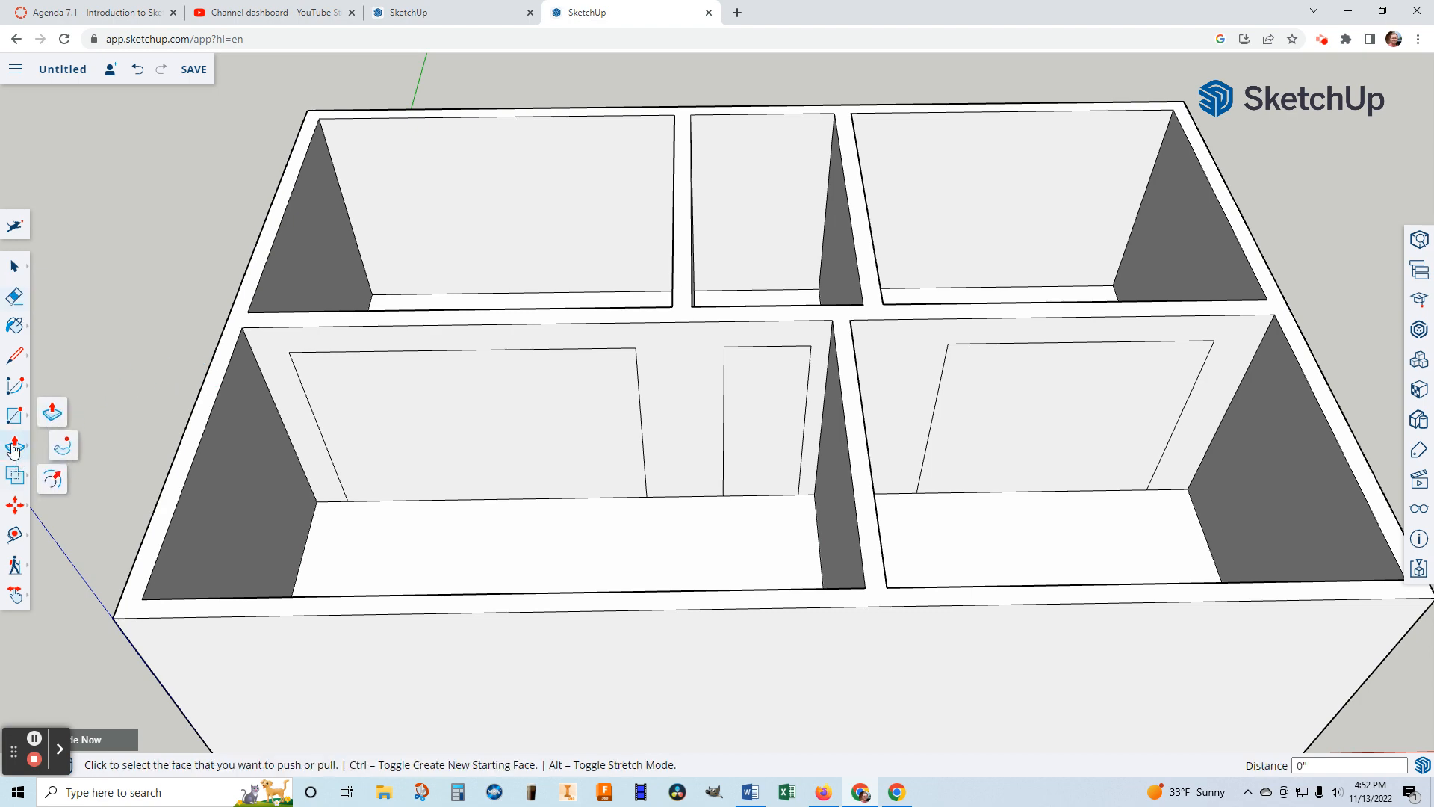
left_click(57, 420)
left_click(500, 469)
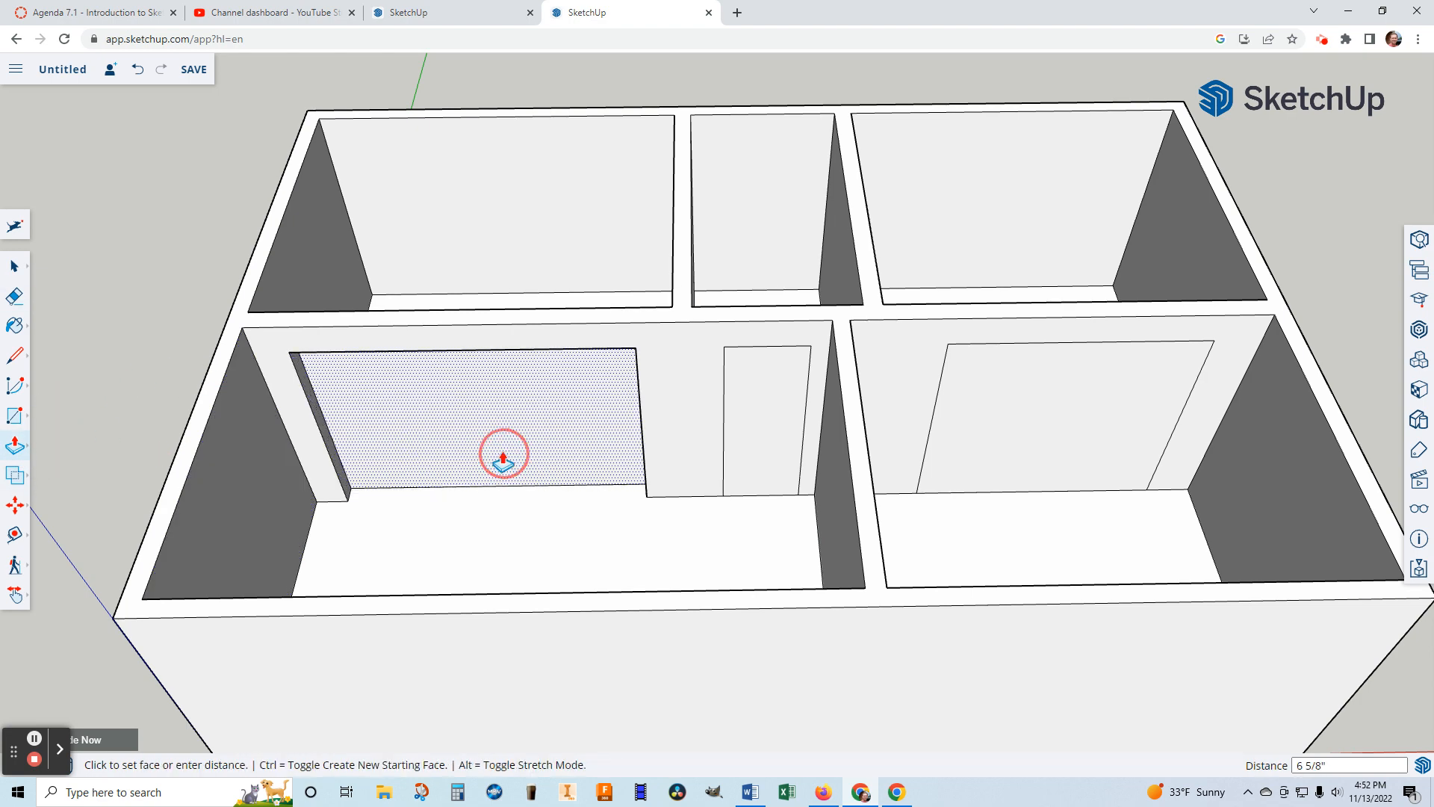
left_click(479, 428)
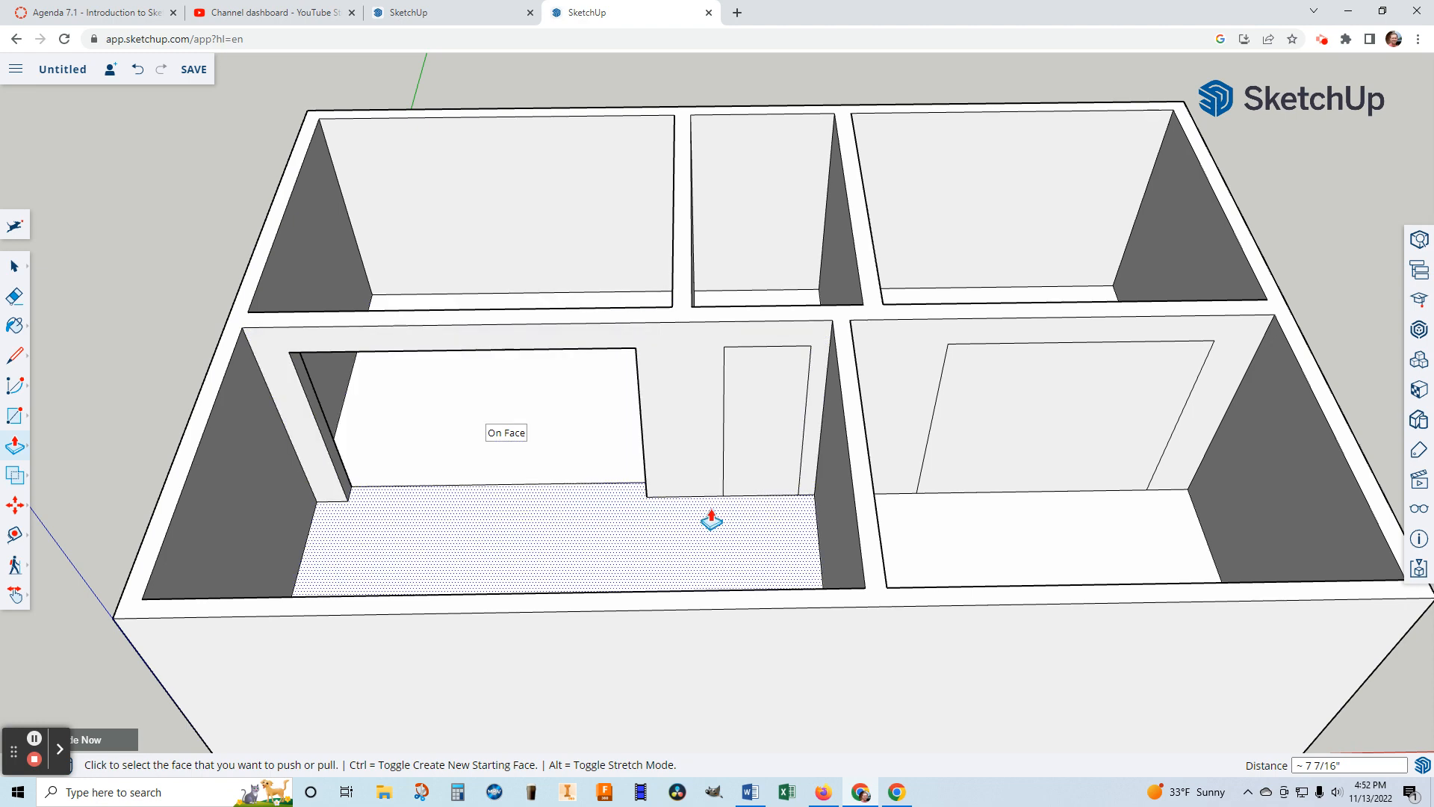
left_click_drag(778, 485, 748, 430)
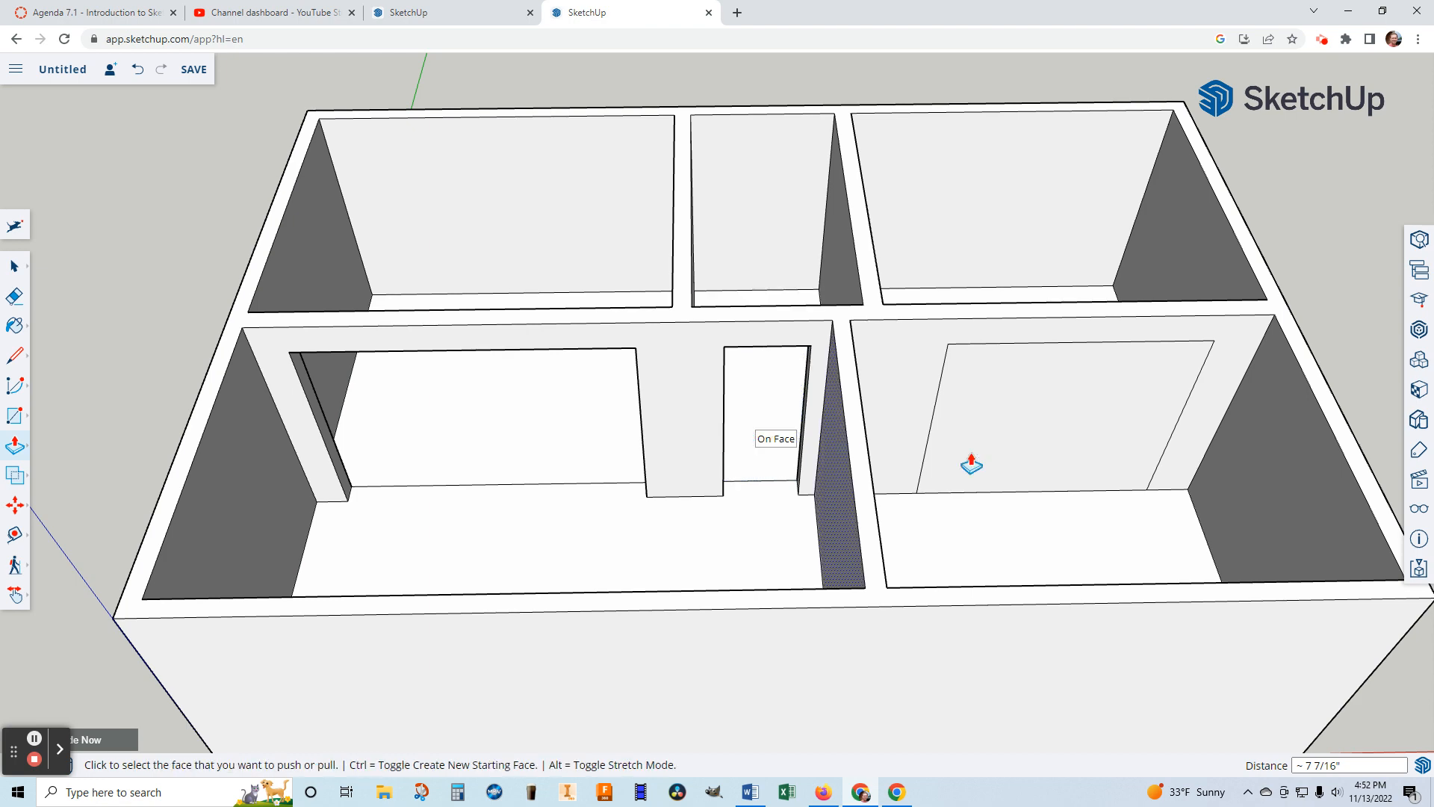
left_click_drag(1088, 463, 1044, 416)
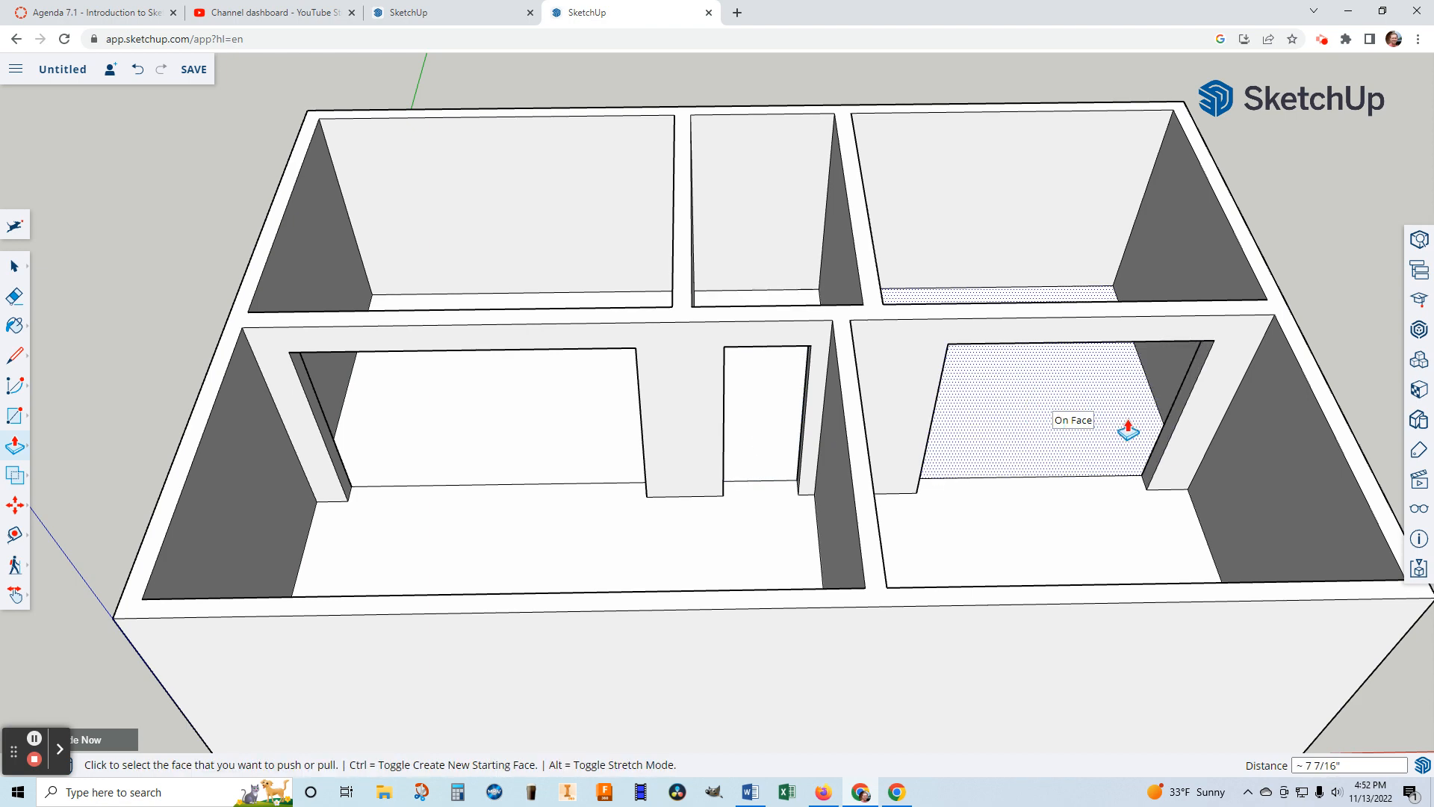
Place a horizontal Tape Measure guide on the outer face of the front wall, 1' below its top edge
middle_click_drag(1365, 431, 1310, 396)
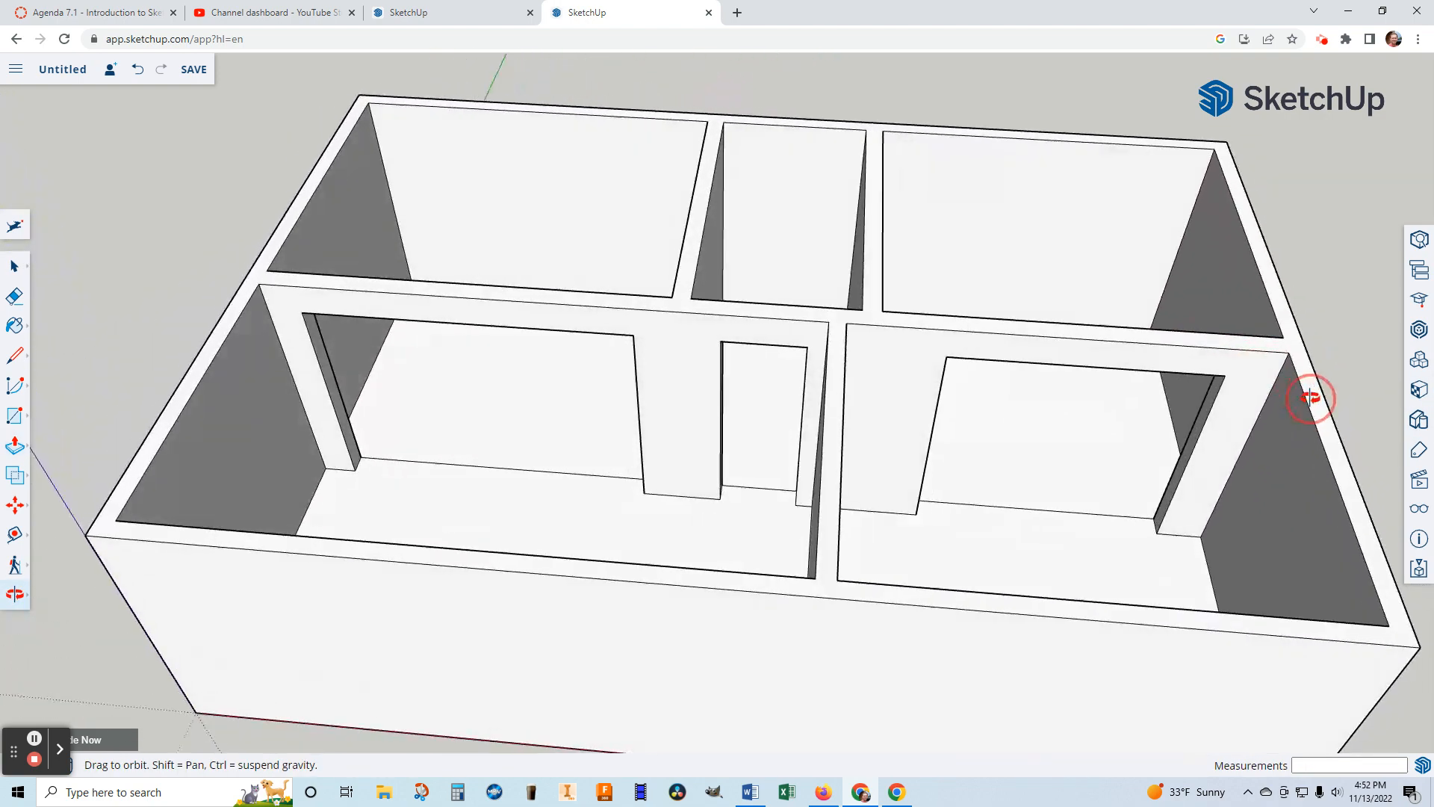
scroll(1061, 441, "down", 3)
middle_click_drag(1050, 508, 1083, 478)
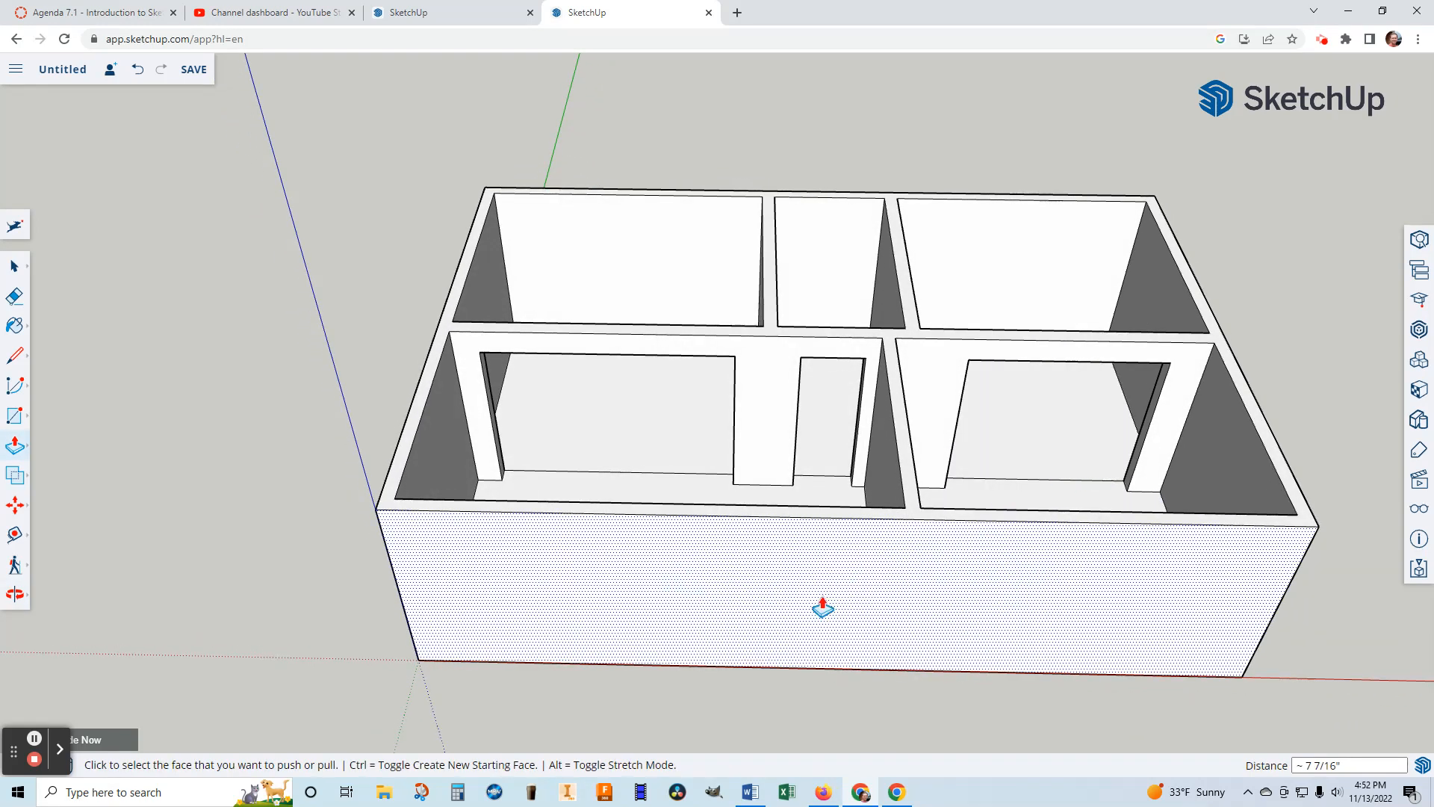
middle_click_drag(822, 609, 781, 502)
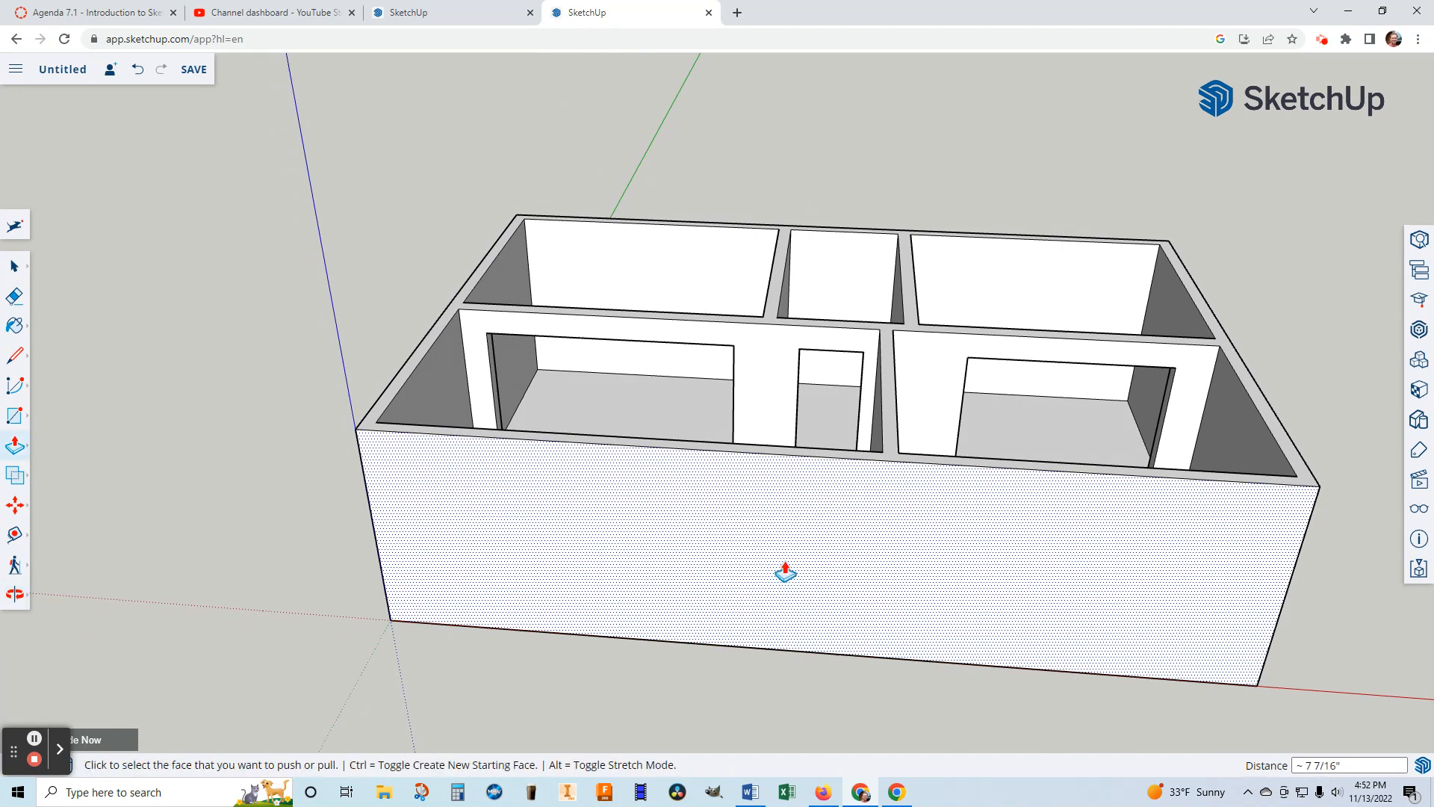
middle_click_drag(785, 573, 817, 493)
scroll(896, 480, "down", 2)
scroll(927, 487, "up", 2)
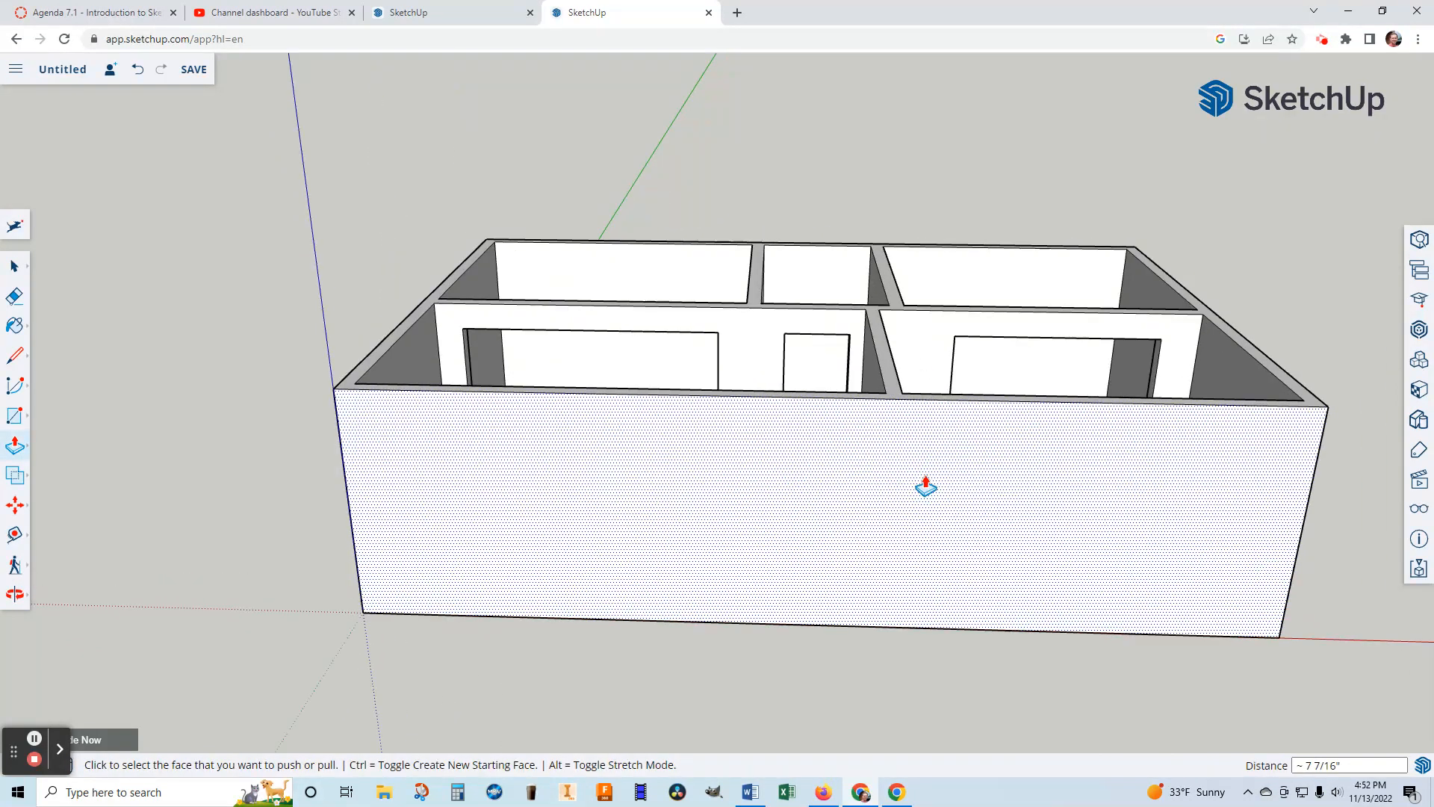
scroll(927, 487, "up", 1)
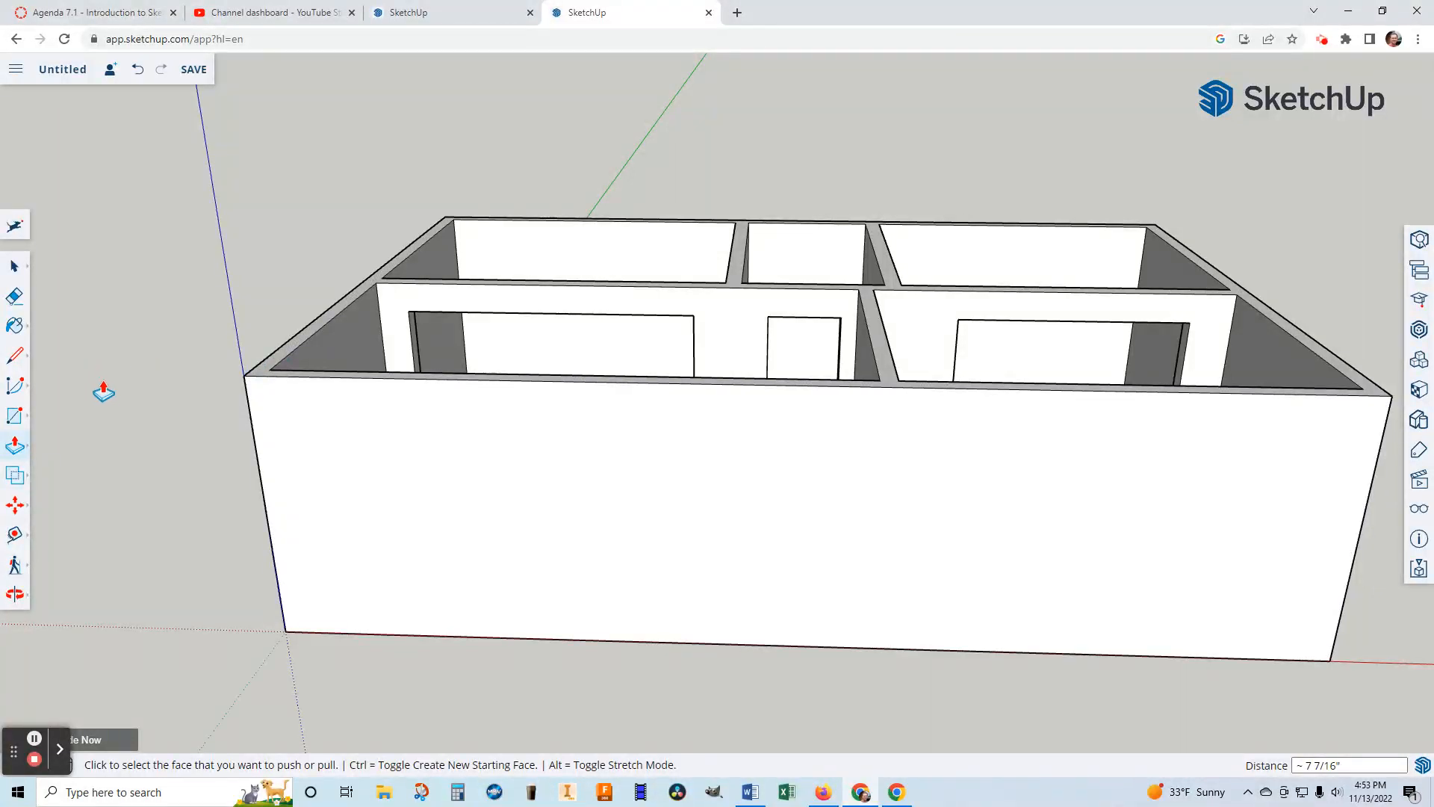
left_click(14, 536)
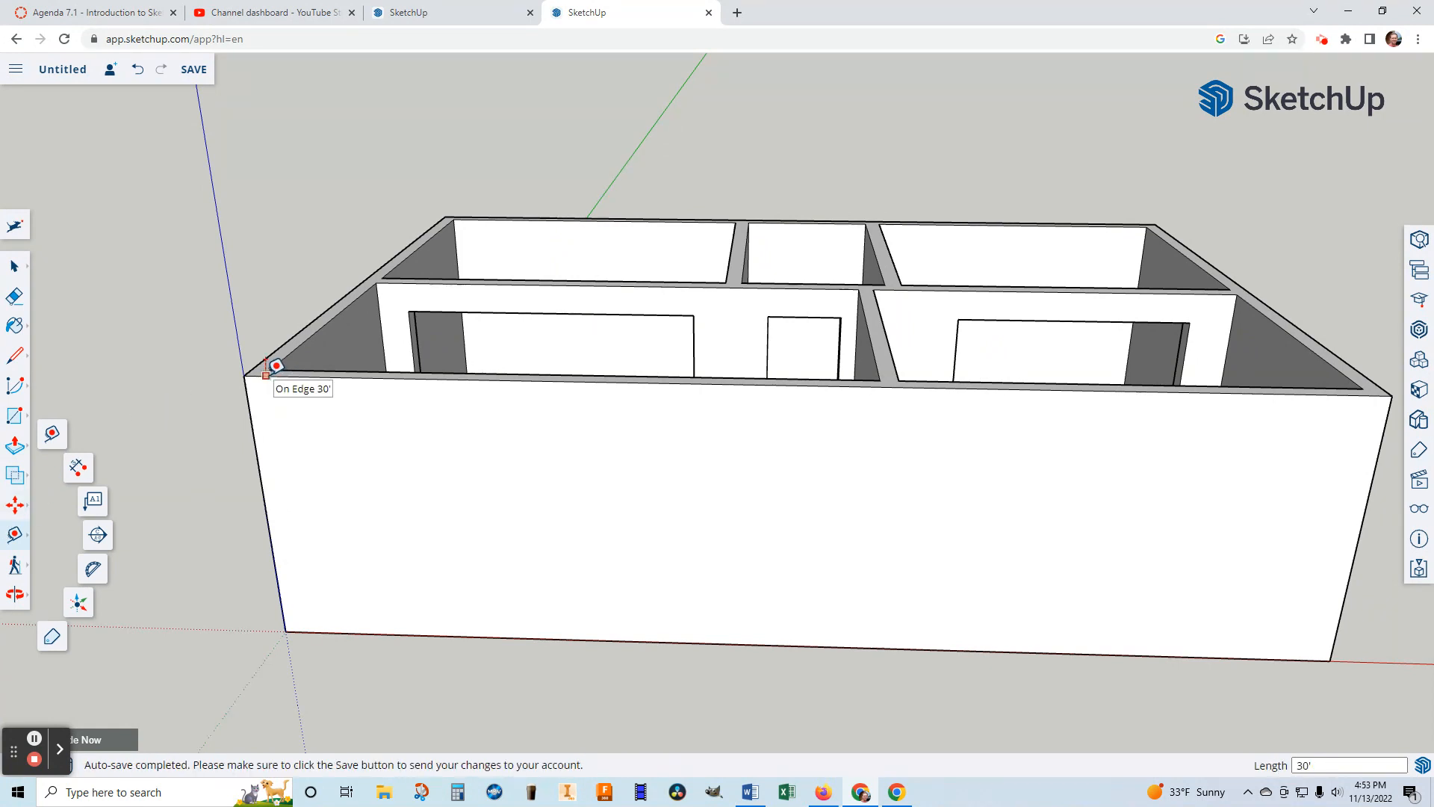
left_click(267, 374)
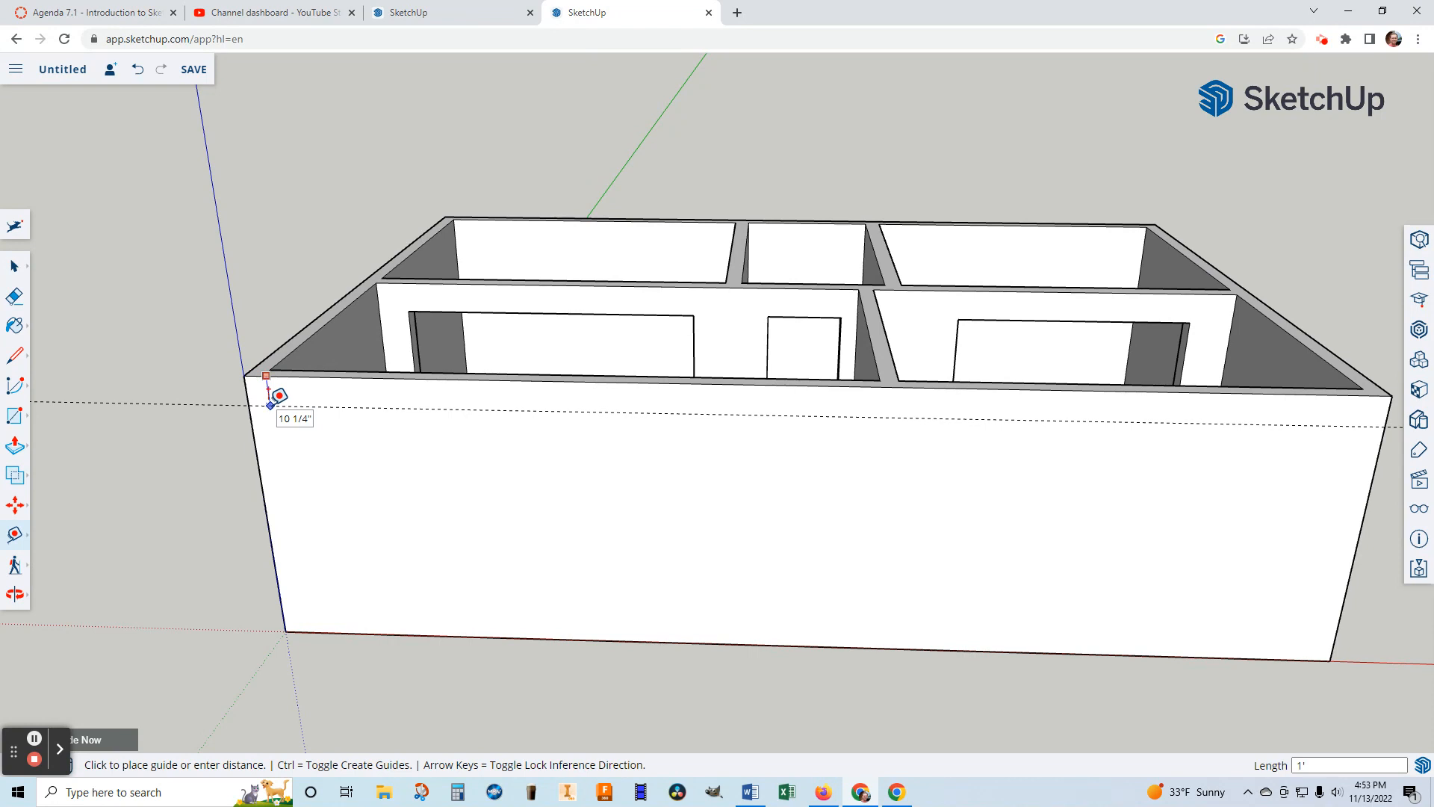
left_click(271, 404)
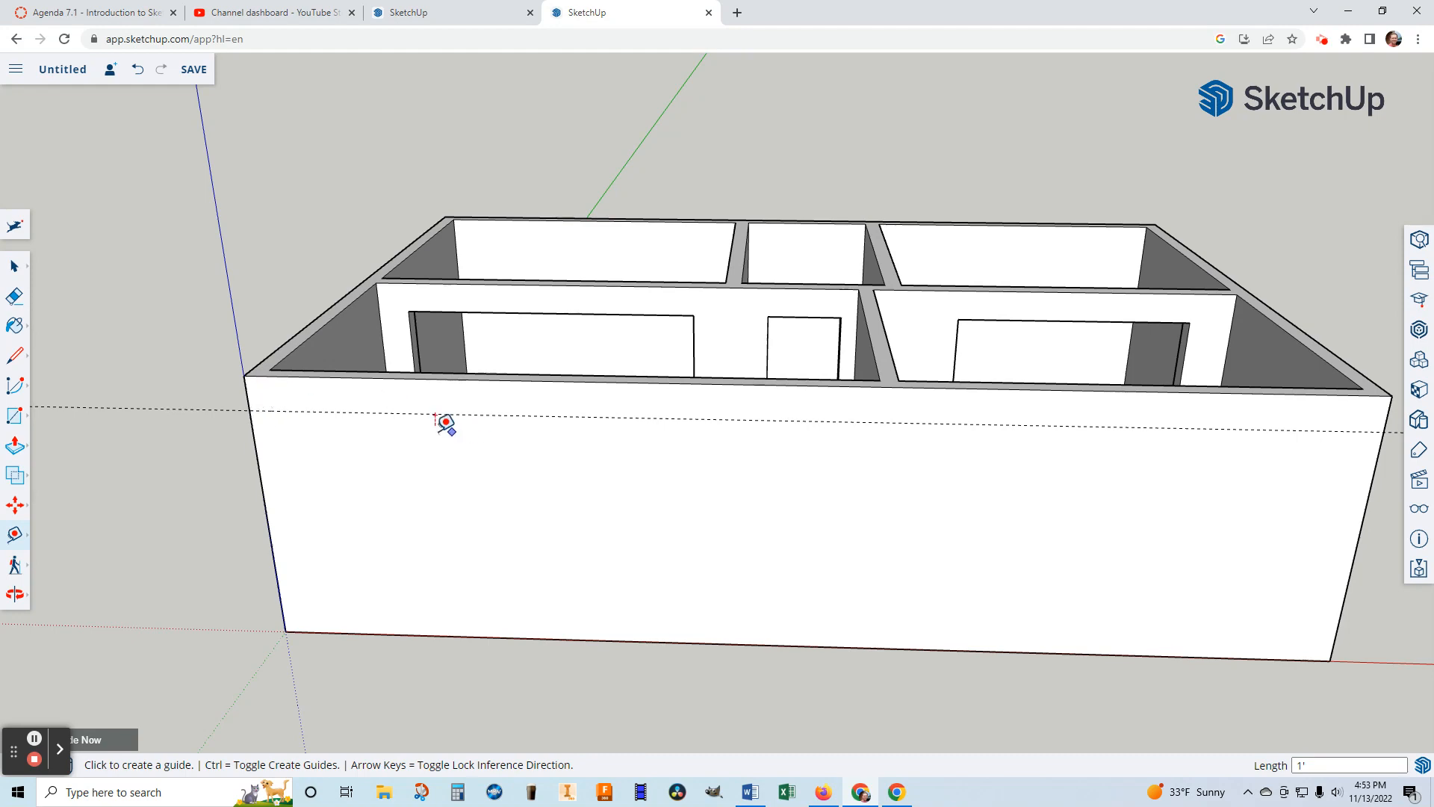
Place a horizontal guide on the outer face of the right end wall, 1' below its top edge
middle_click_drag(1344, 518, 767, 450)
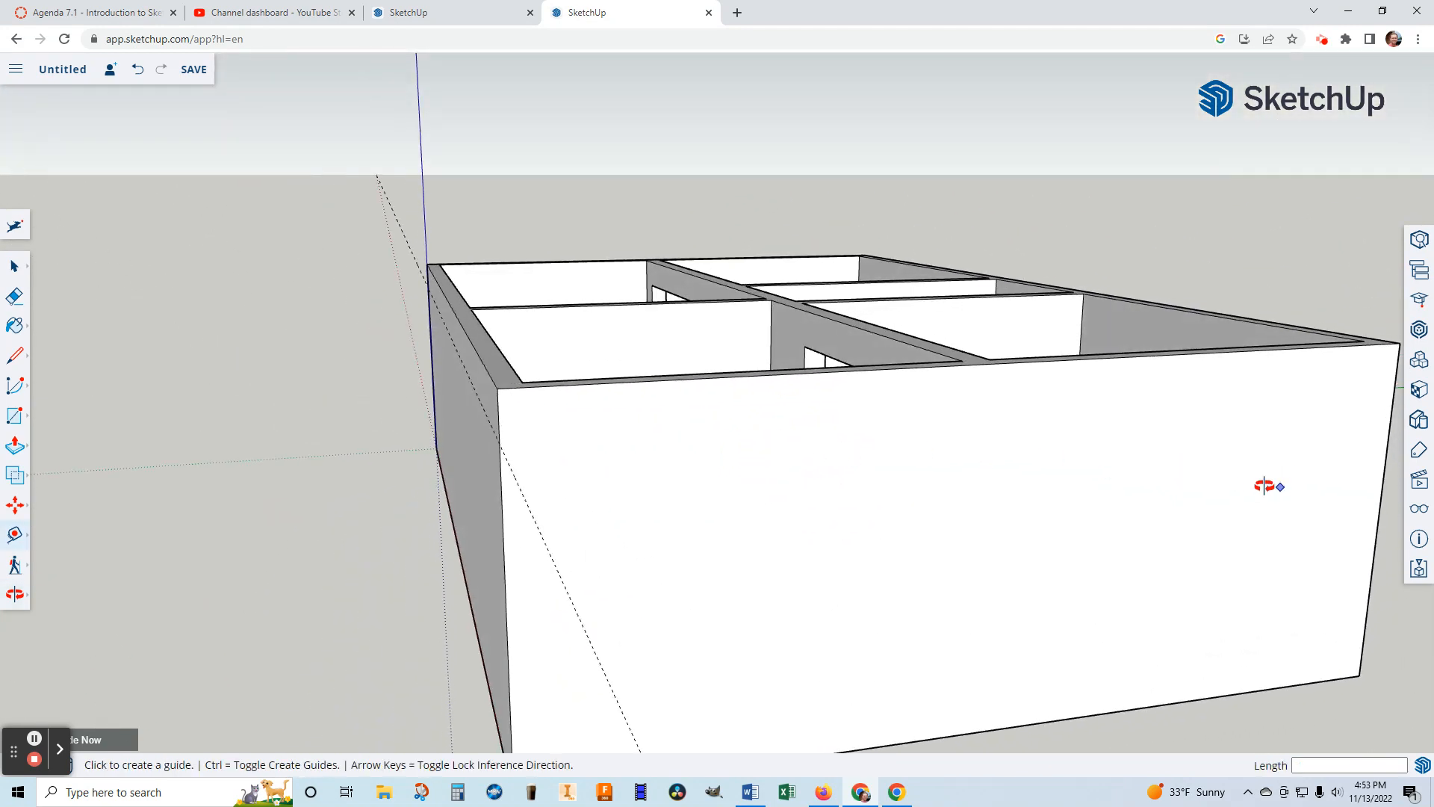
middle_click_drag(1268, 484, 1181, 472)
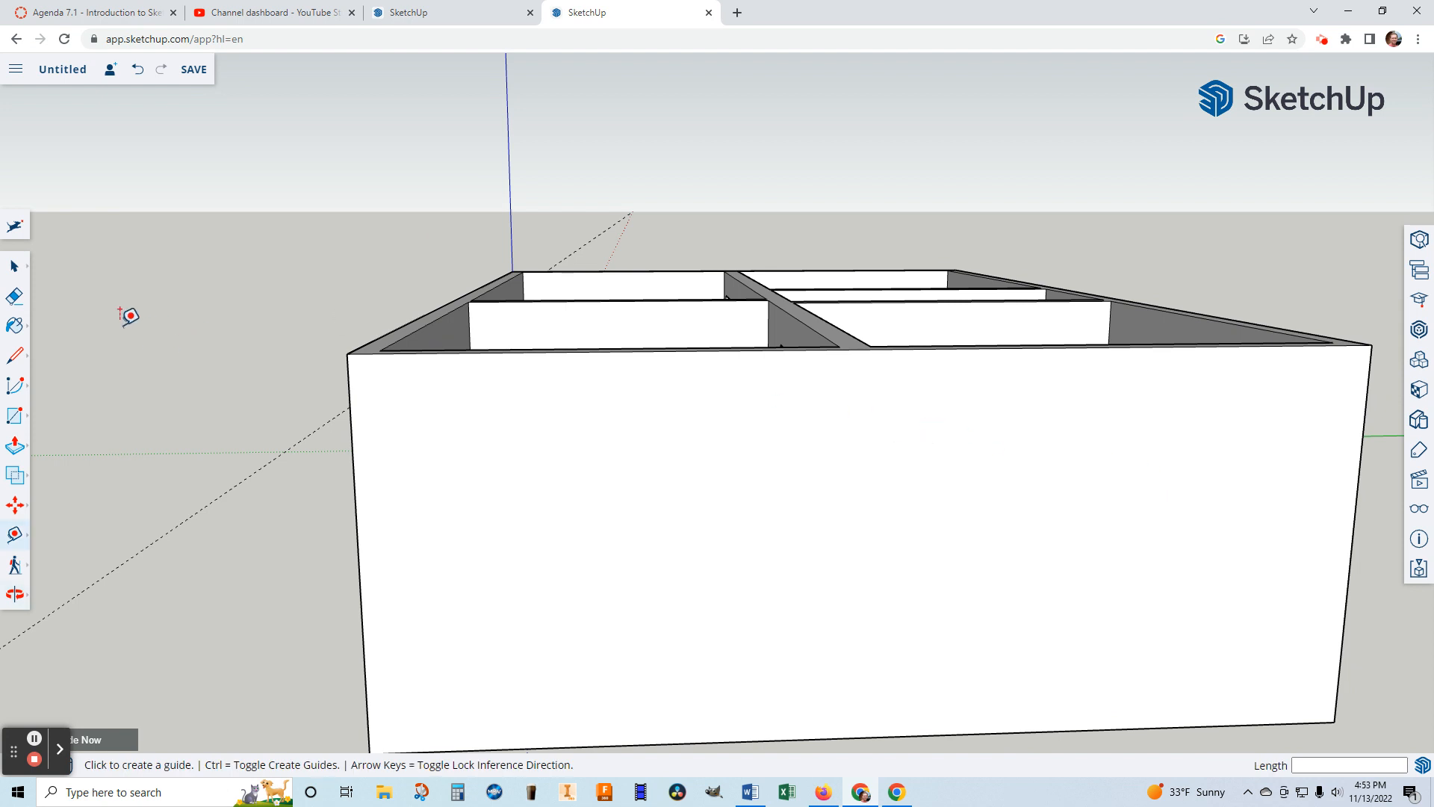
left_click(420, 352)
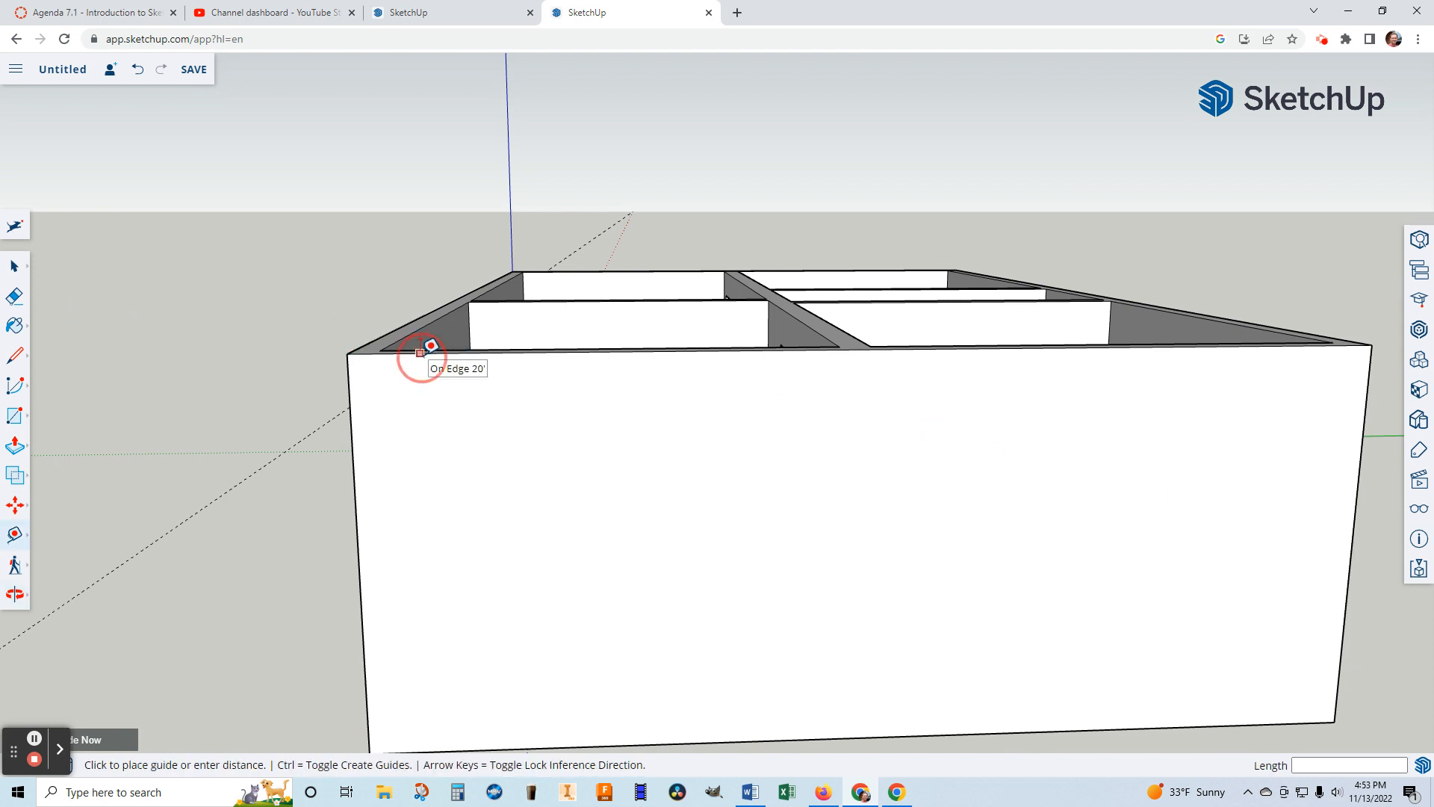
left_click(427, 404)
Place a horizontal guide on the outer face of the back wall, 1' below its top edge
mouse_move(1292, 484)
middle_mouse_down()
mouse_move(669, 425)
mouse_move(765, 411)
middle_mouse_up()
middle_click_drag(1069, 404, 985, 453)
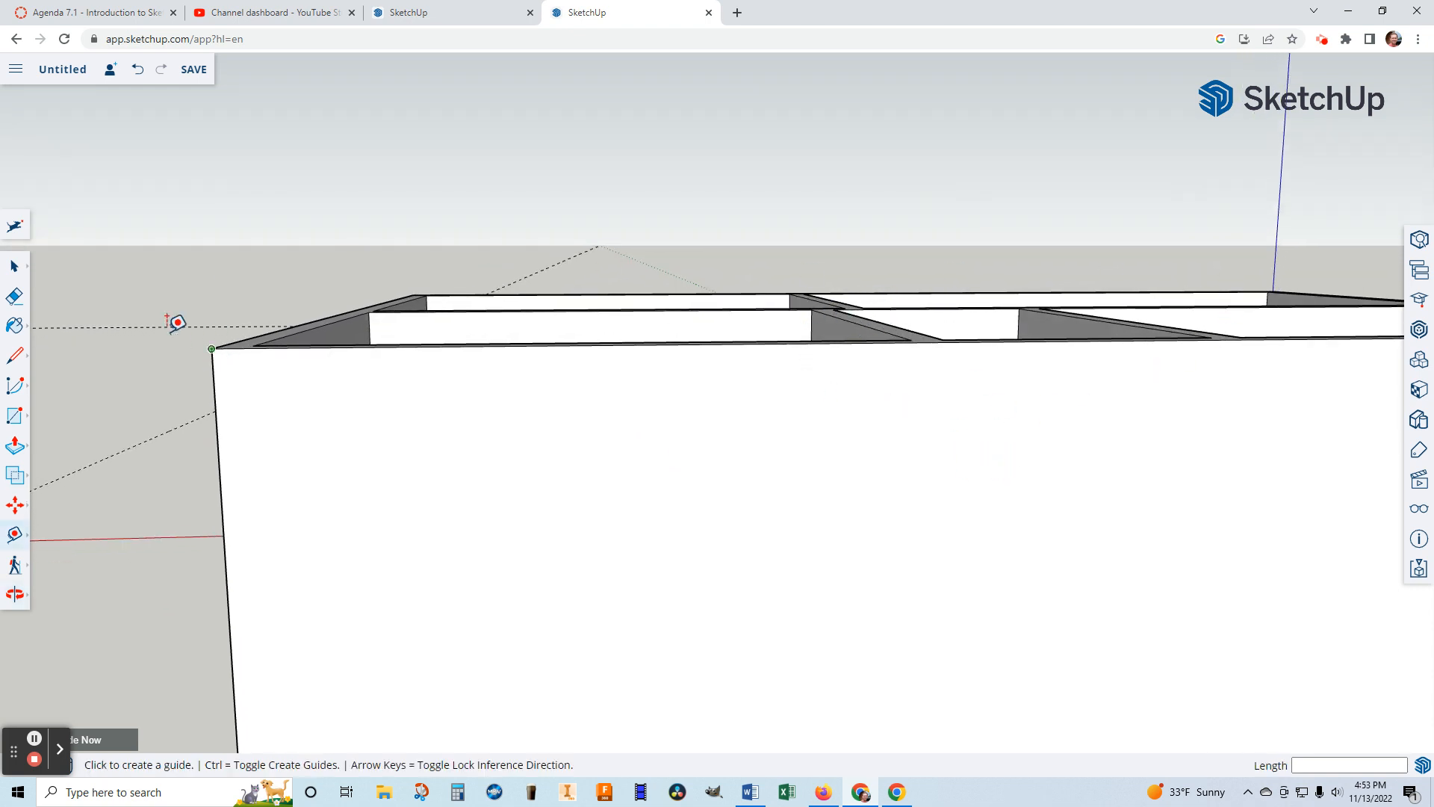
left_click(267, 347)
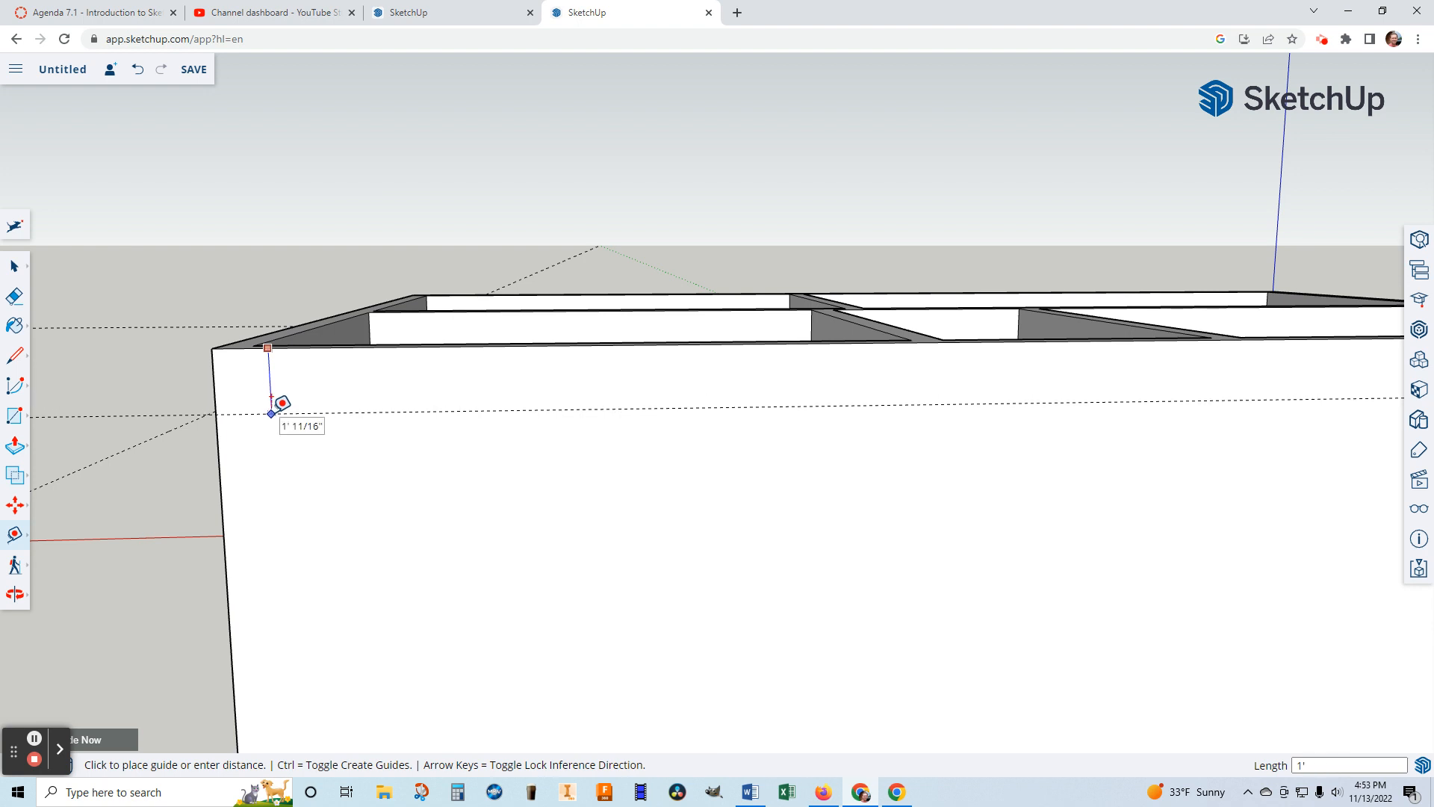
key("Return")
Place a horizontal guide on the outer face of the left end wall, 1' below its top edge
middle_click_drag(1261, 482, 581, 429)
scroll(926, 342, "down", 4)
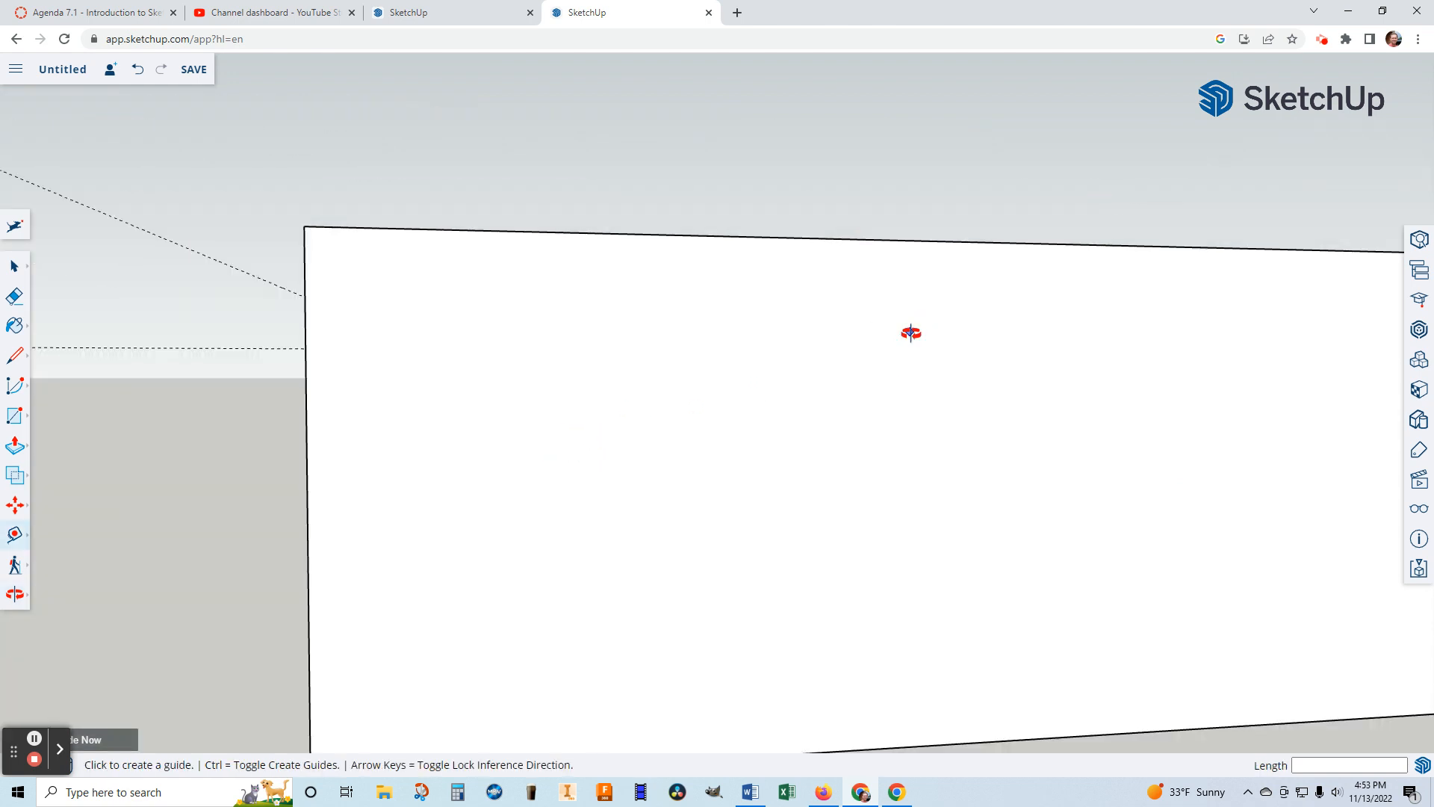
middle_click_drag(910, 333, 974, 368)
scroll(1095, 396, "down", 3)
middle_click_drag(1095, 397, 969, 394)
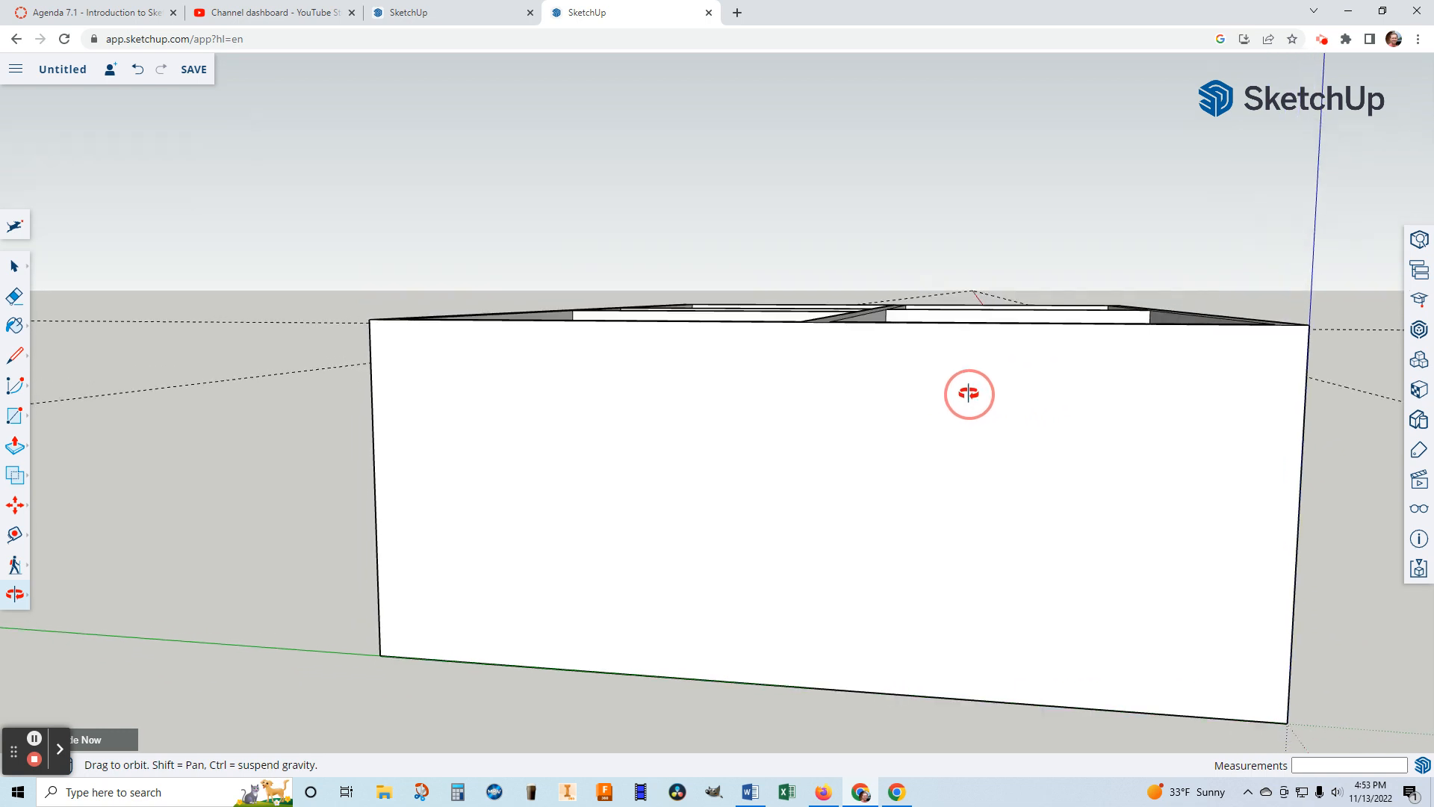
left_click(394, 319)
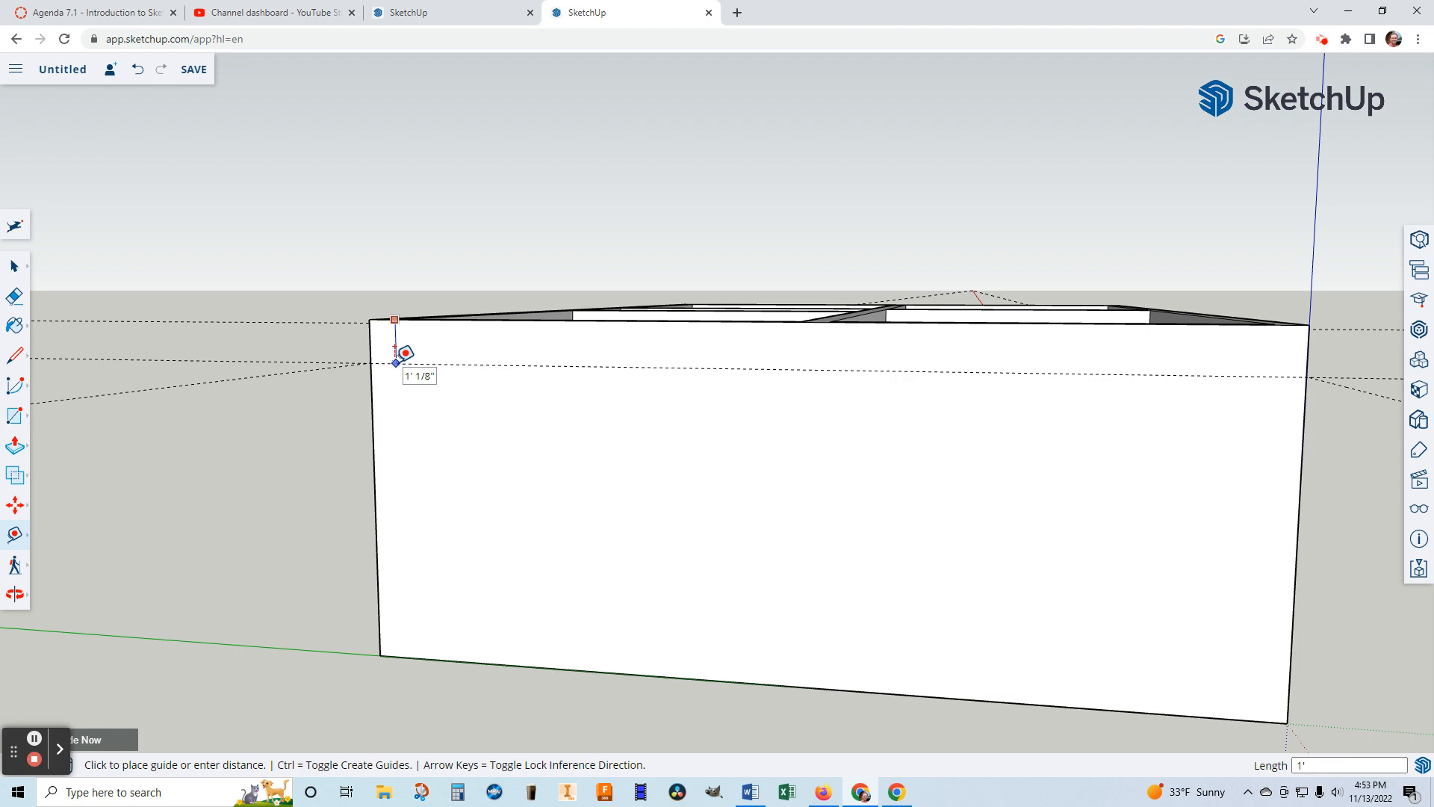
left_click(395, 347)
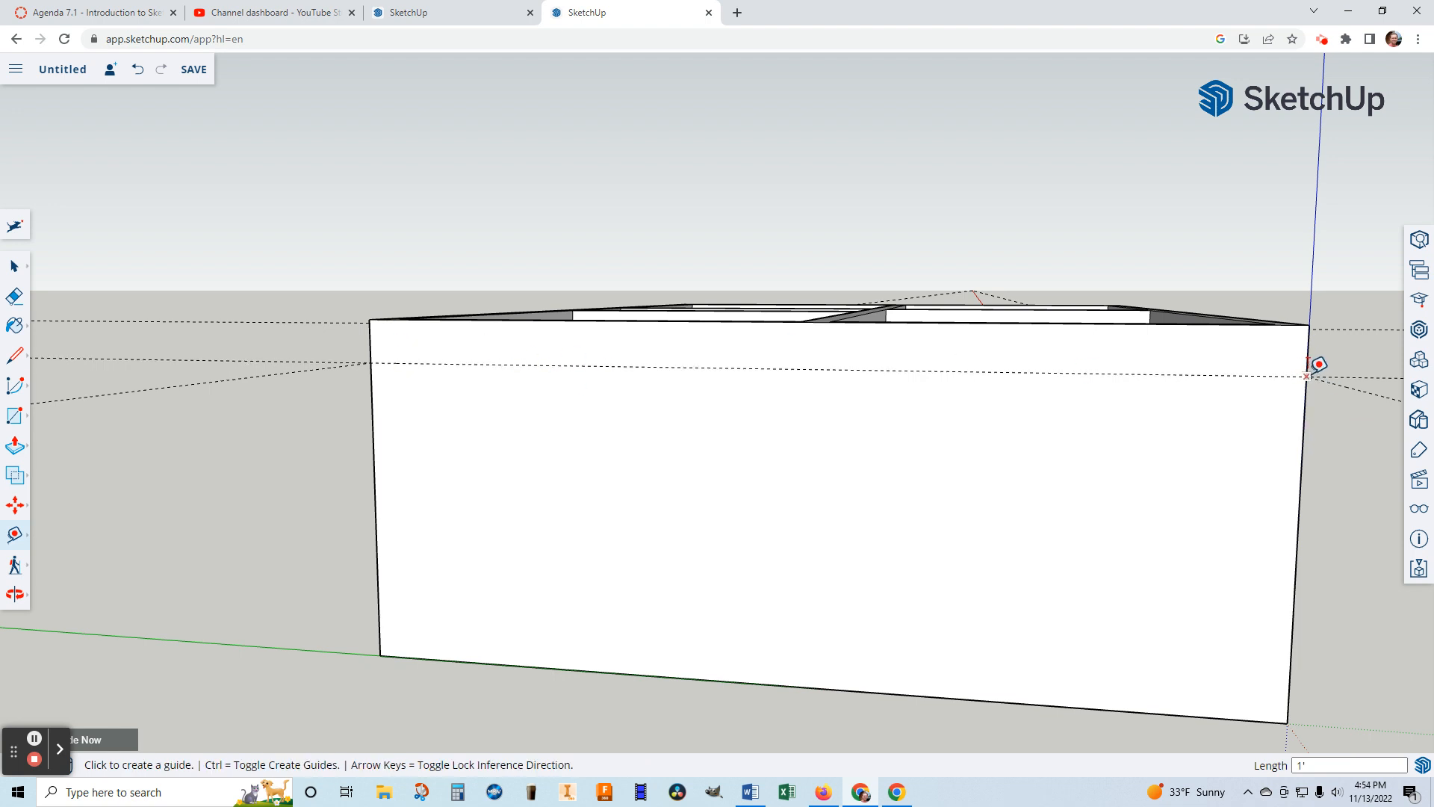
Draw a 7' by 3' door rectangle below the guide near the front wall's middle, with a 7' by about 1' 5/16" rectangle beside it
middle_click_drag(1381, 445, 1091, 590)
middle_click_drag(1215, 548, 1113, 598)
middle_click_drag(1287, 540, 1150, 482)
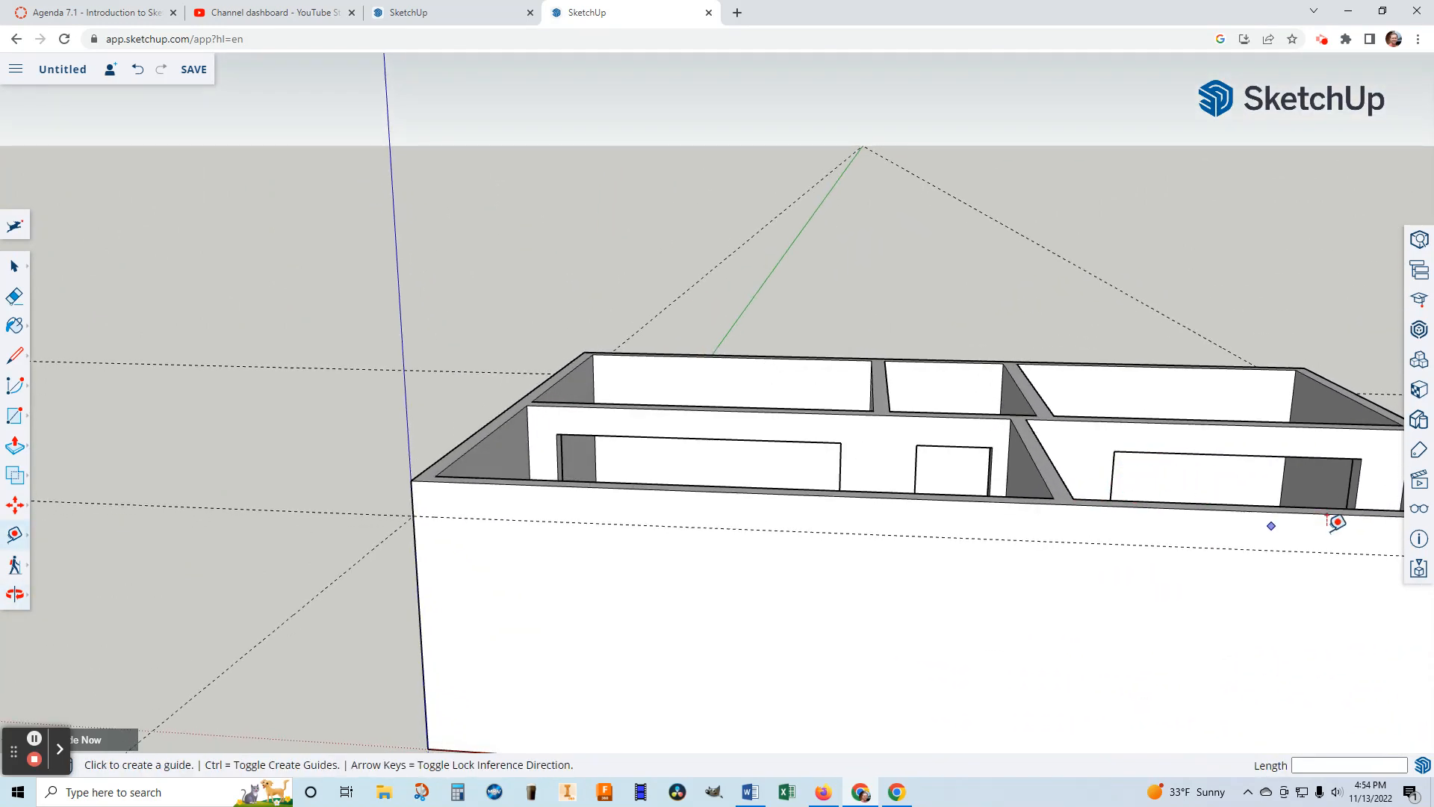
left_click(16, 595)
left_click(73, 562)
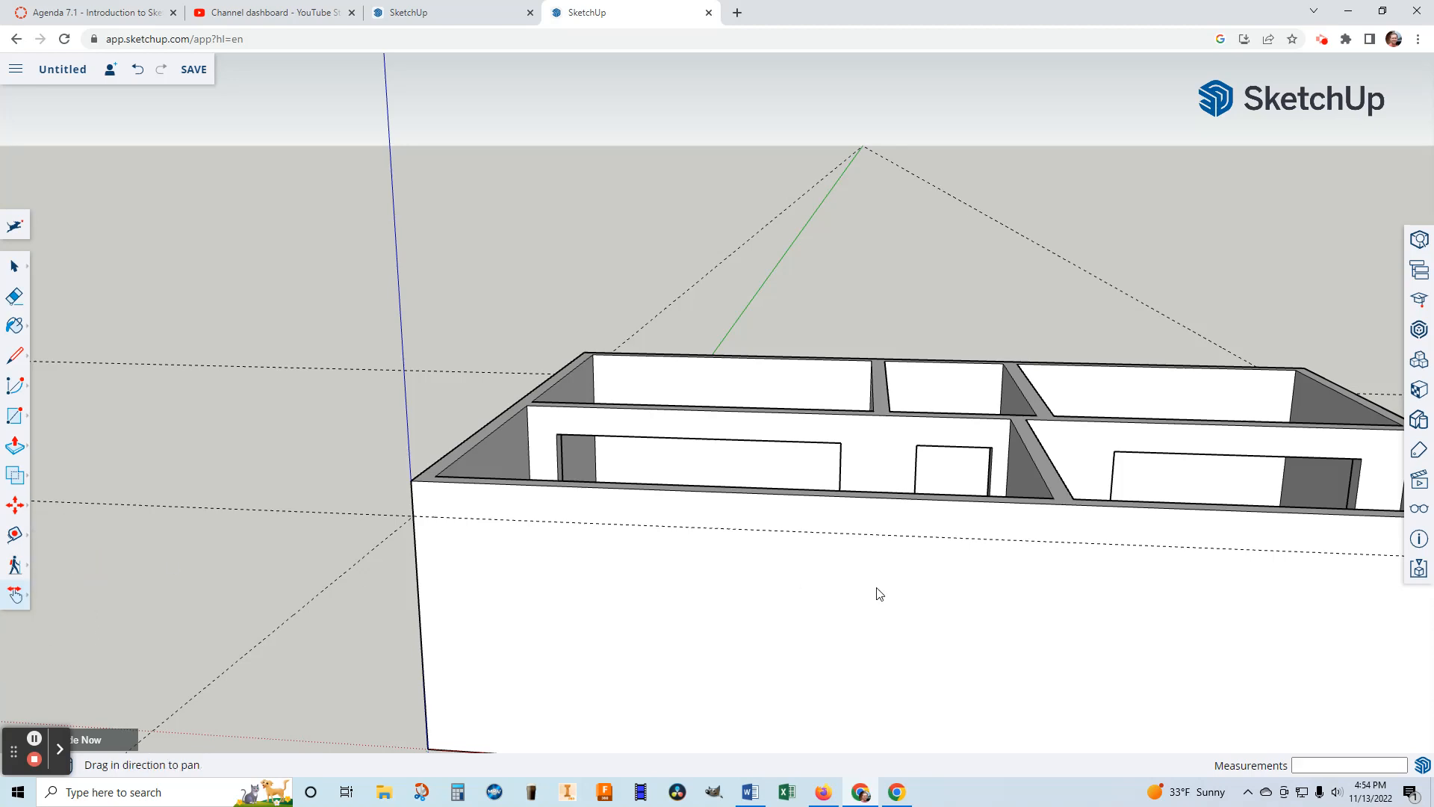
left_click_drag(877, 592, 555, 396)
middle_click_drag(555, 396, 722, 553)
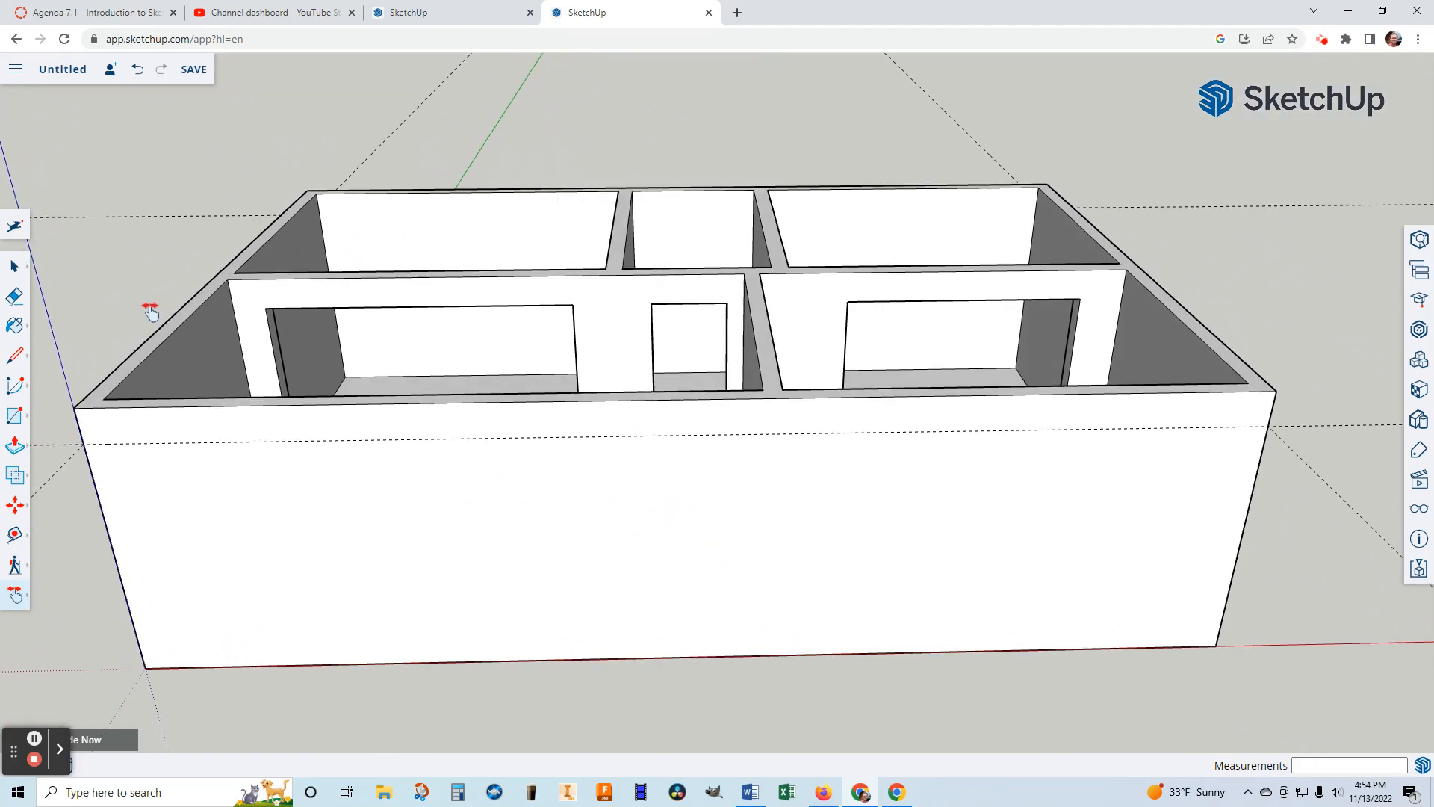
left_click(15, 418)
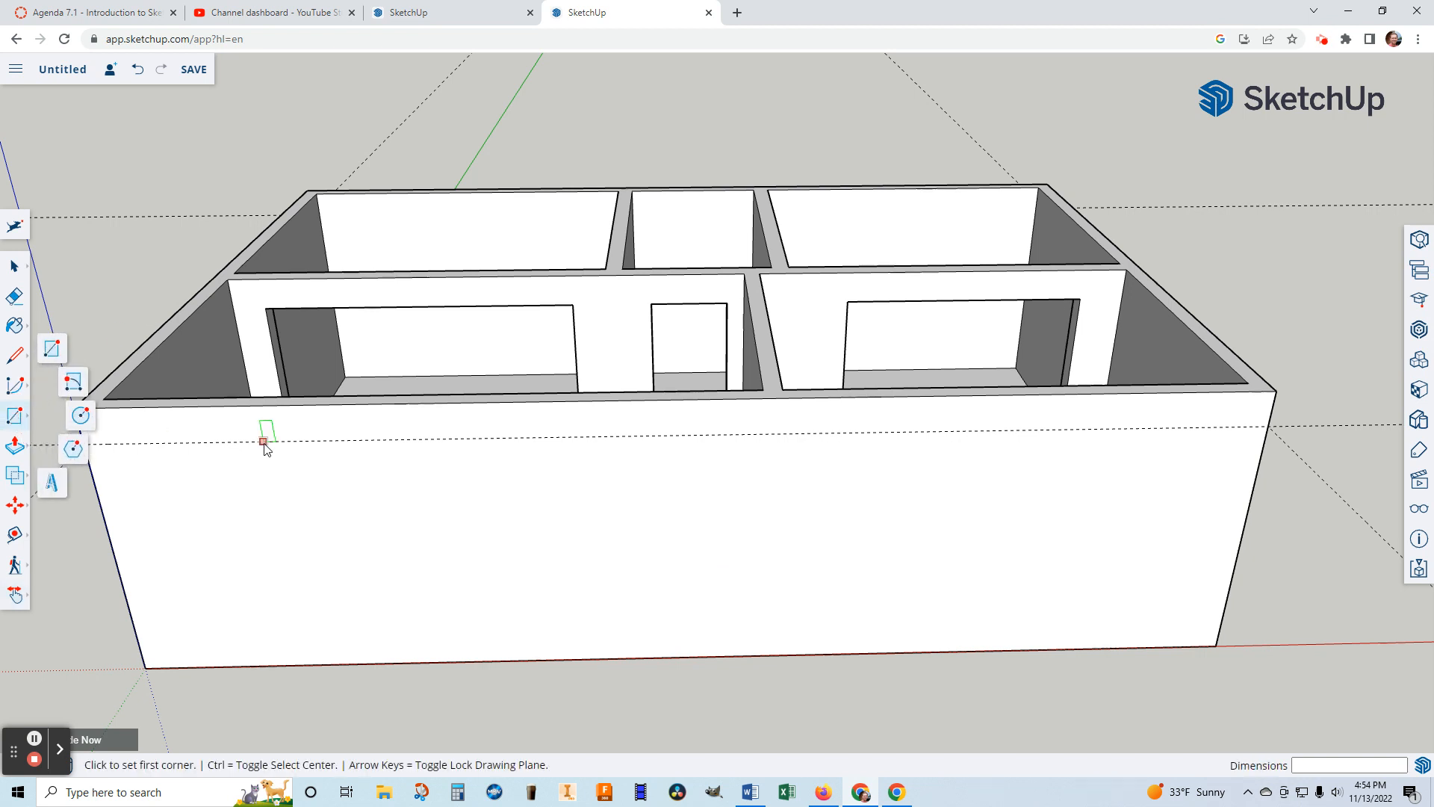
left_click(746, 433)
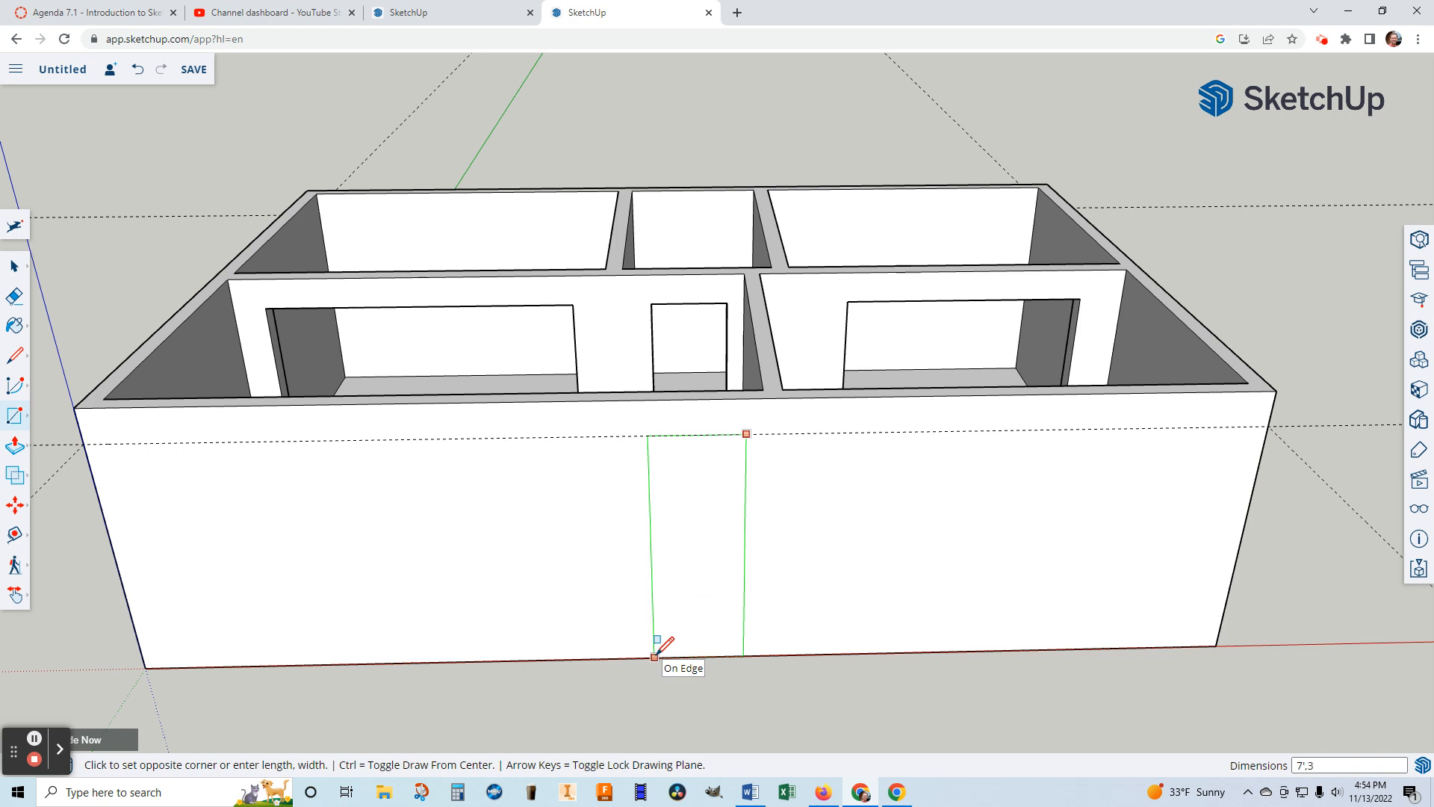
key("Return")
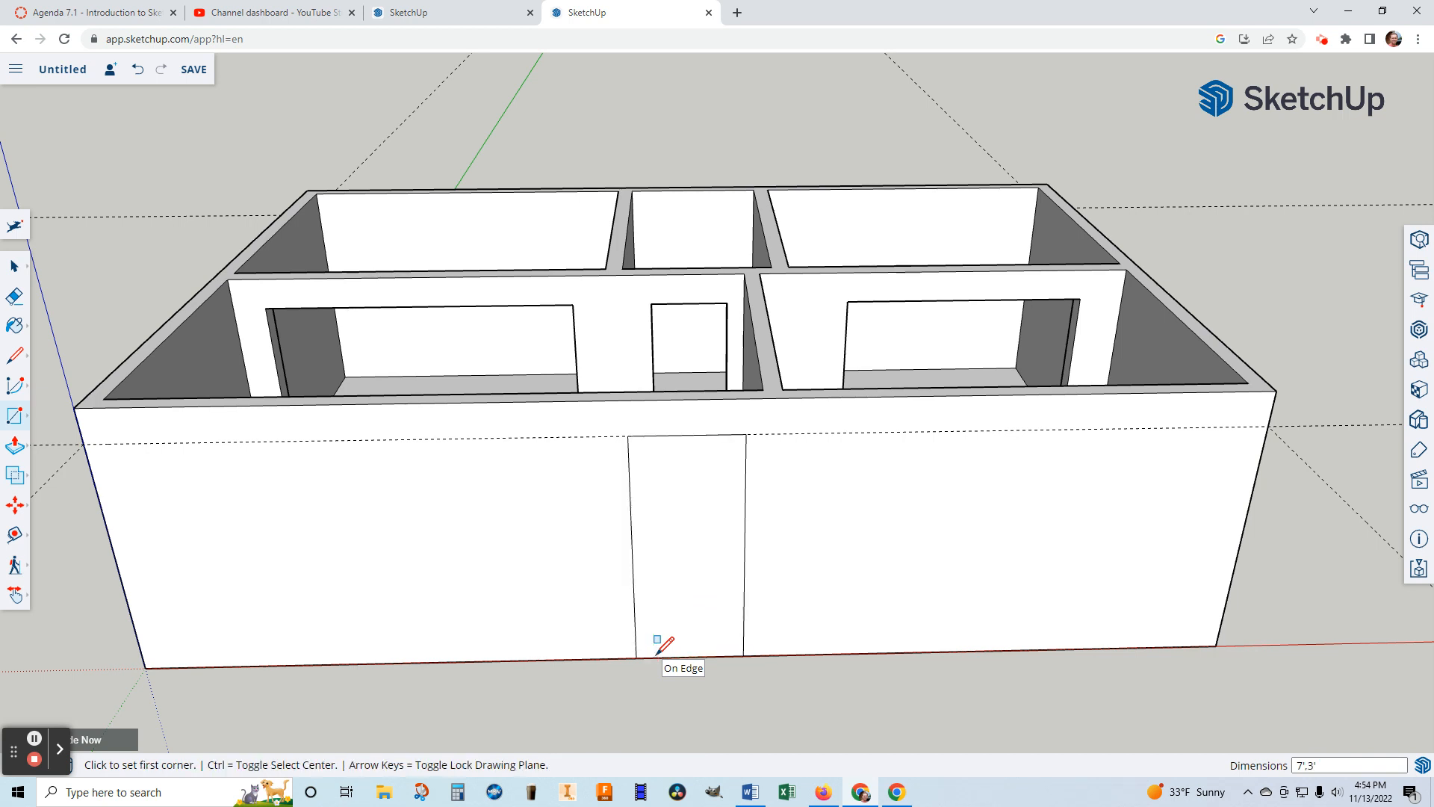
left_click(614, 435)
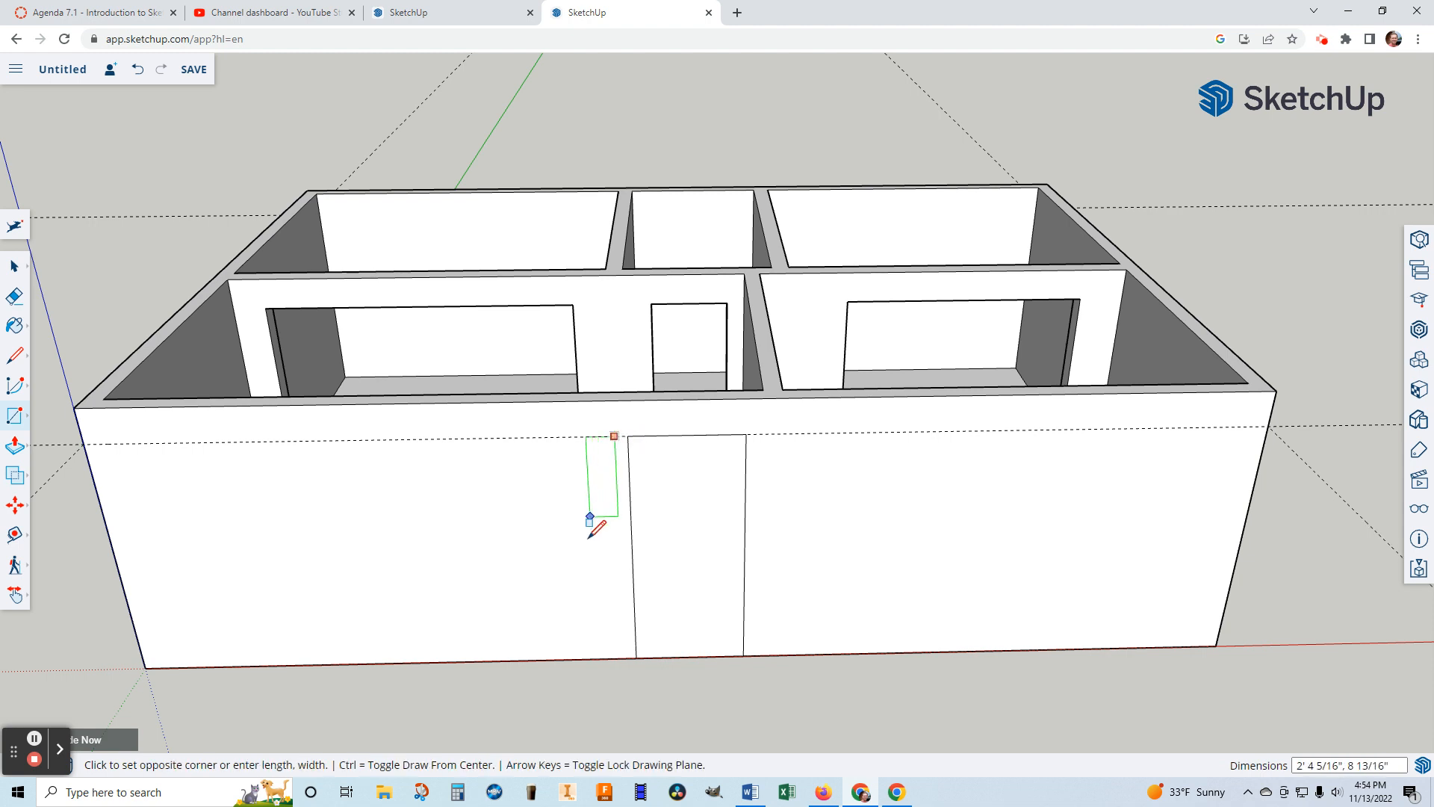
left_click(589, 657)
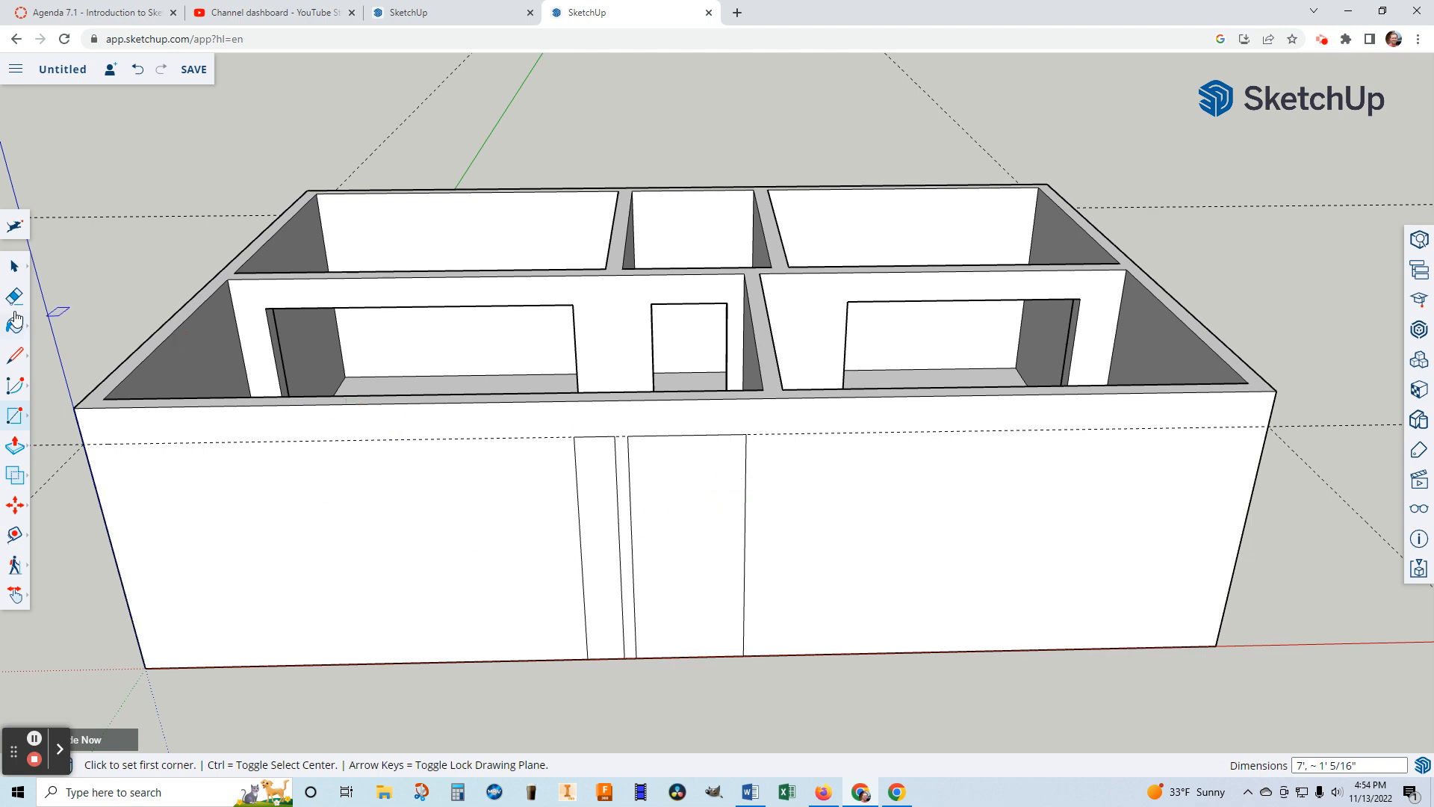
Draw two 4' by 4' window rectangles side by side below the guide on the front wall, left of the door
left_click(15, 420)
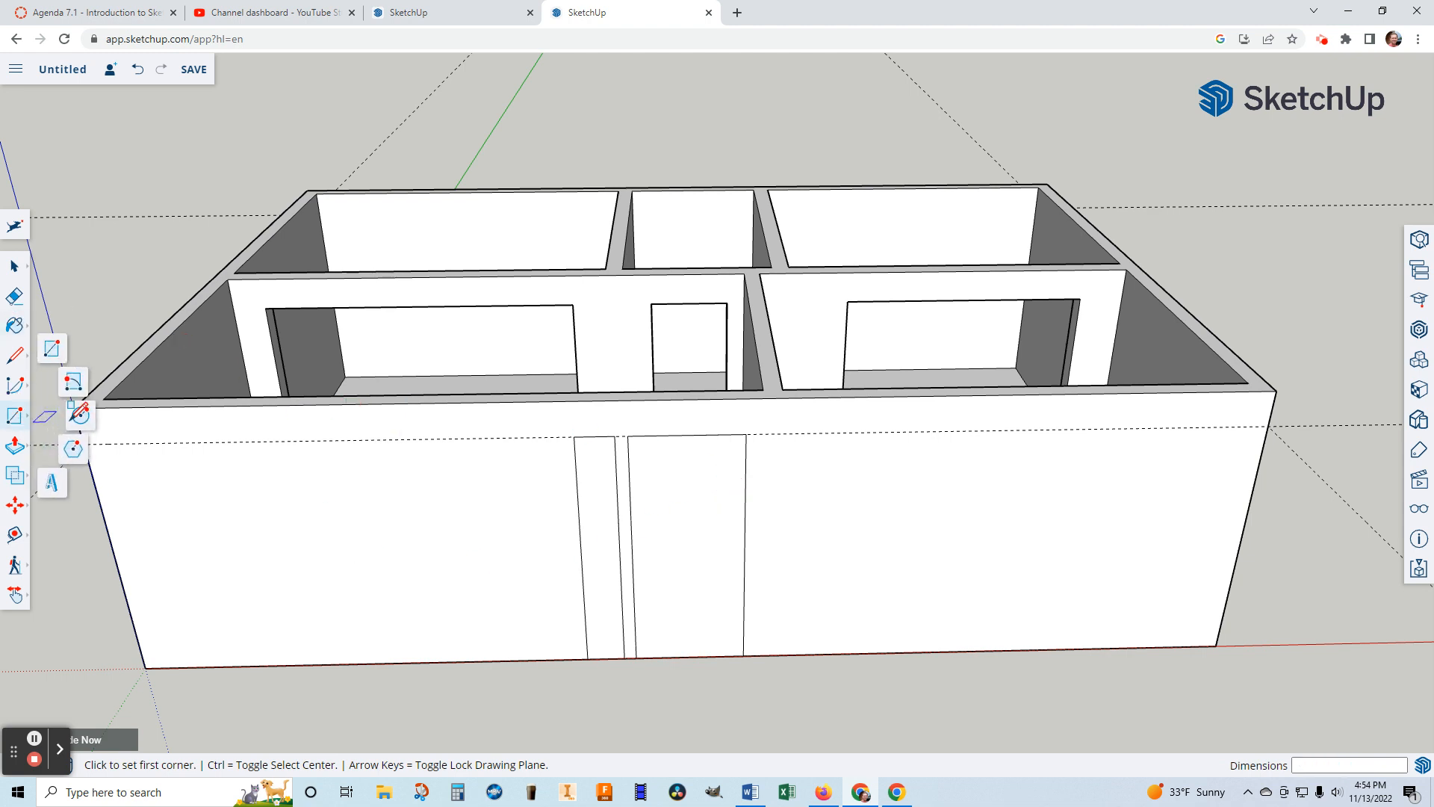
left_click(158, 442)
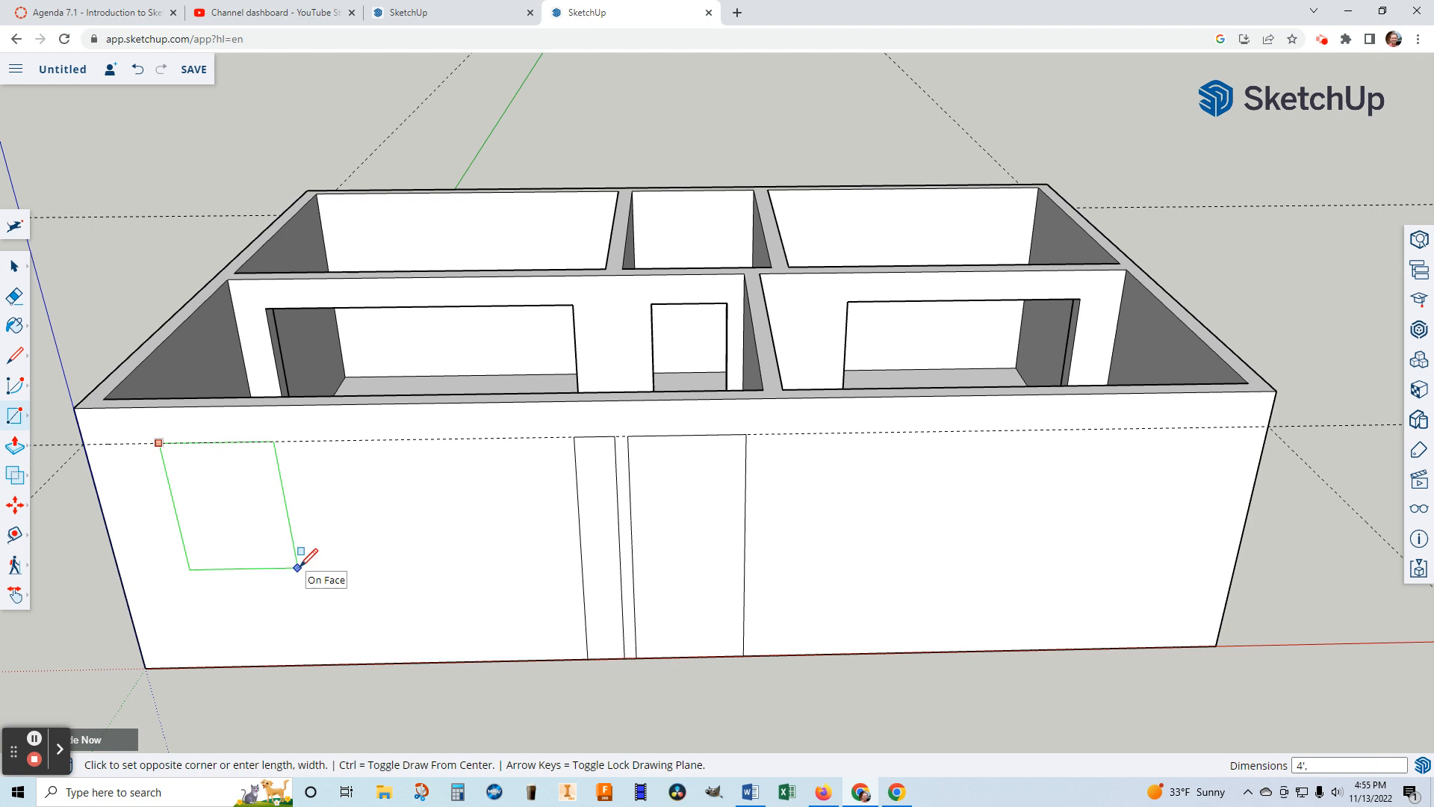
type("'")
key("Return")
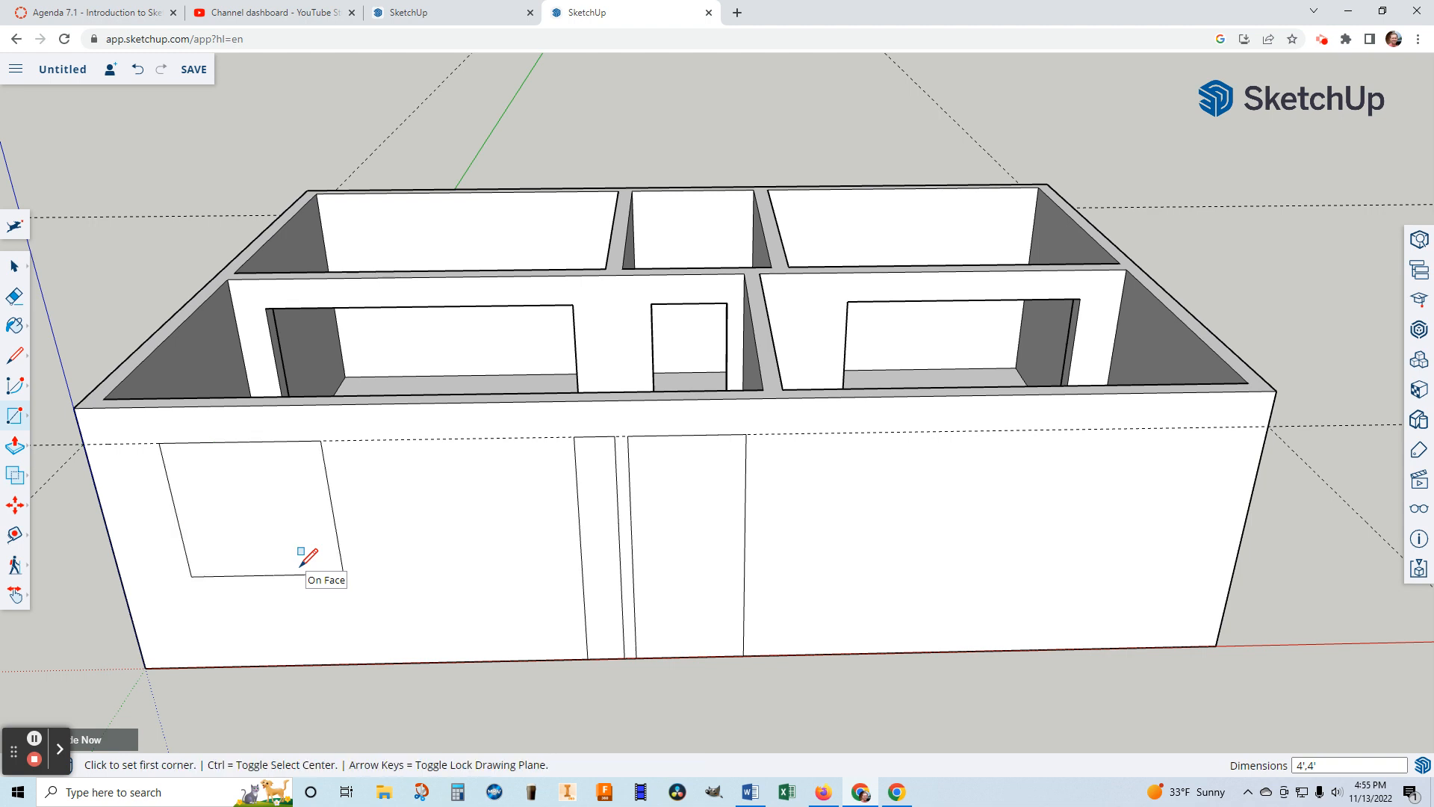
left_click(353, 439)
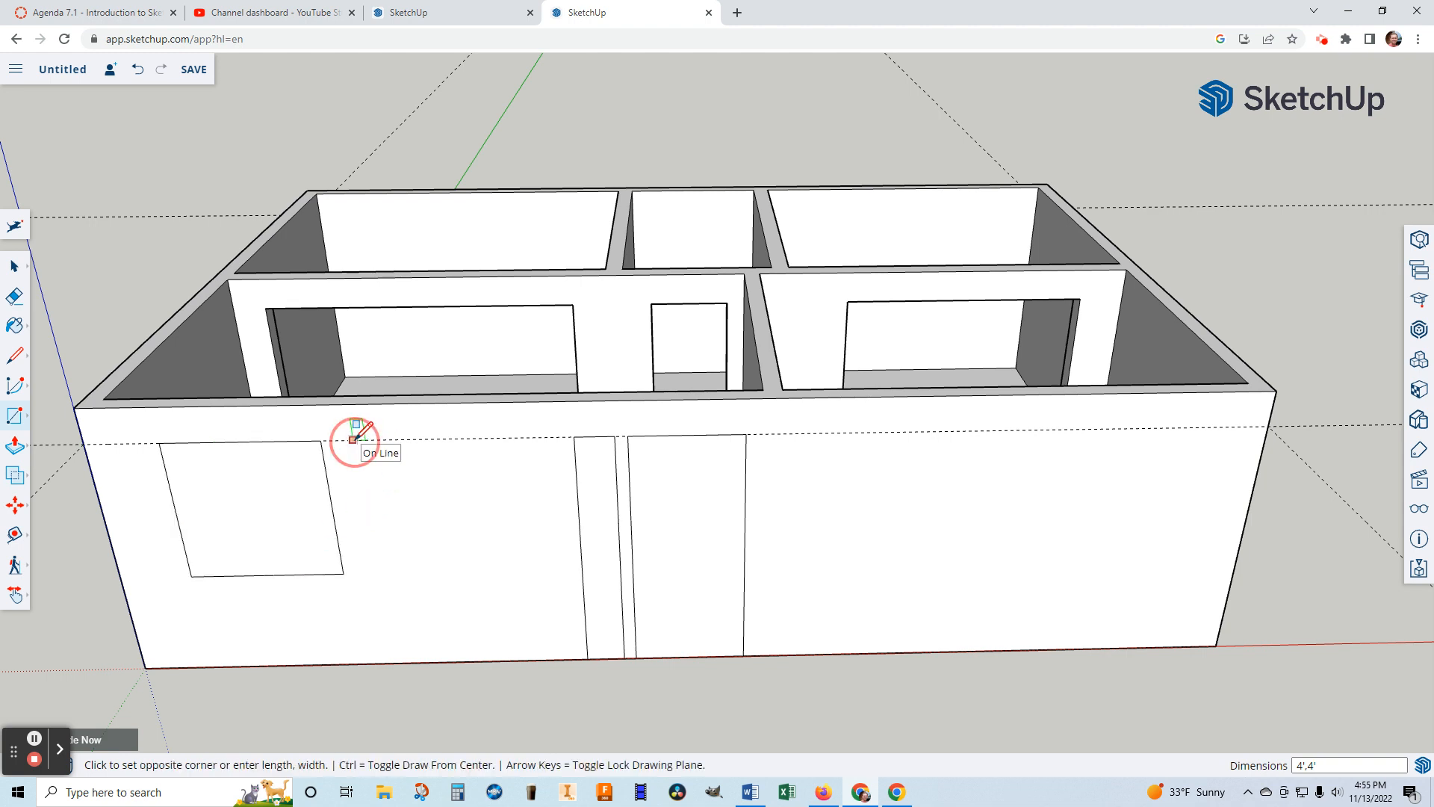
left_click(530, 567)
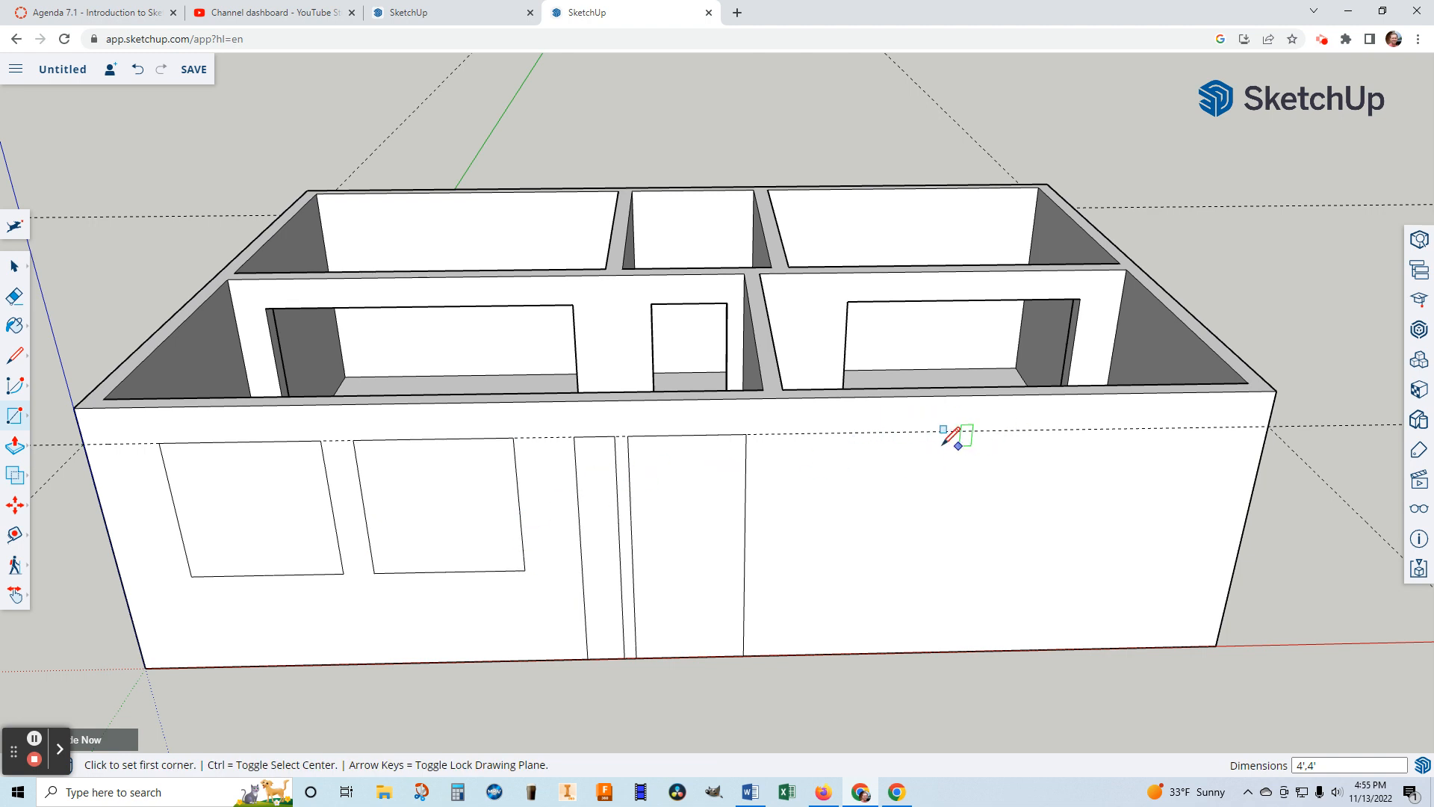
Draw a 6' by 4' window rectangle below the guide on the front wall, right of the door
left_click(884, 431)
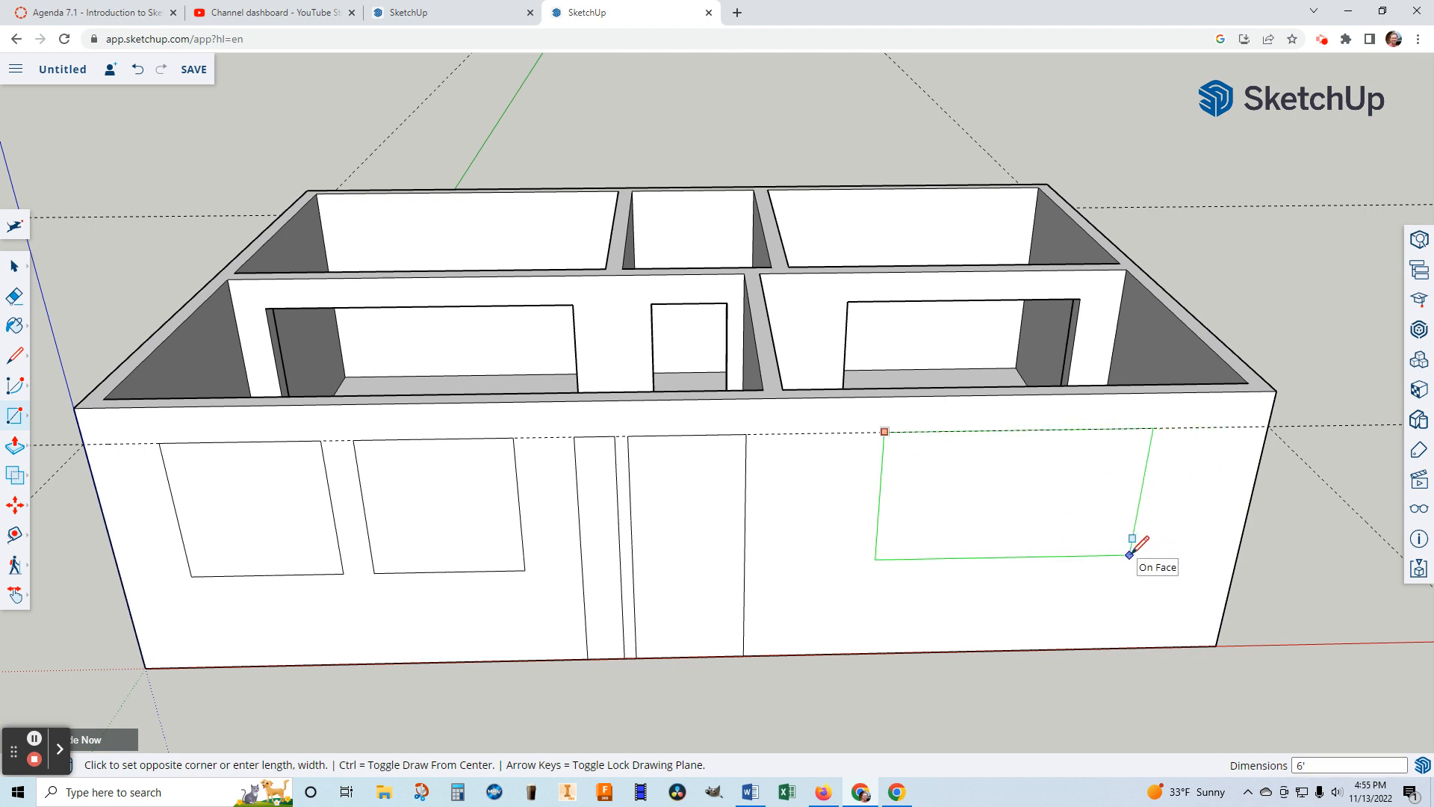
type("6',4'")
key("Return")
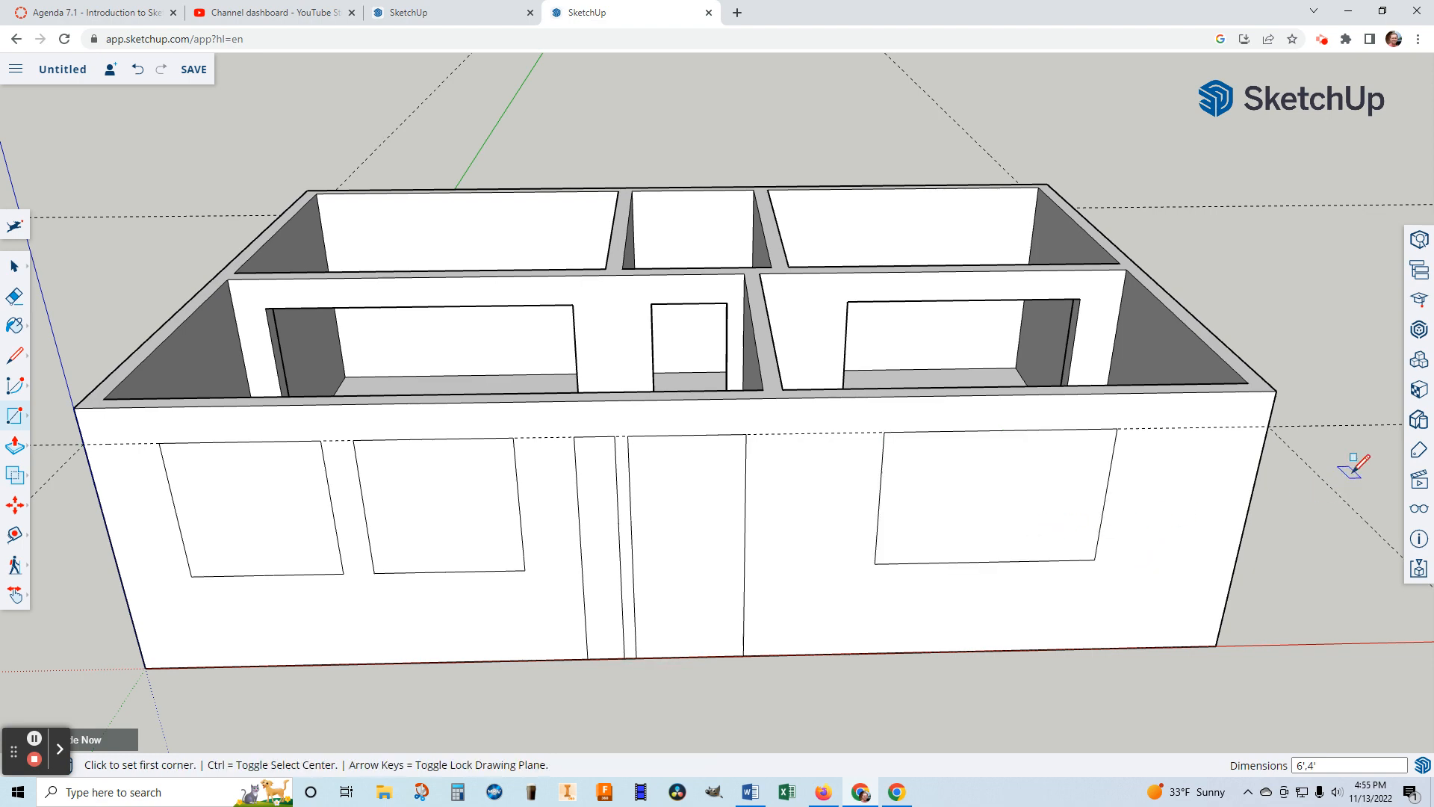
Draw two window rectangles below the guide on the right end wall, about 3' 7" by 2' 10" and 3' 6" by 2' 10"
middle_click_drag(1337, 456, 1046, 464)
middle_click_drag(1232, 480, 1120, 562)
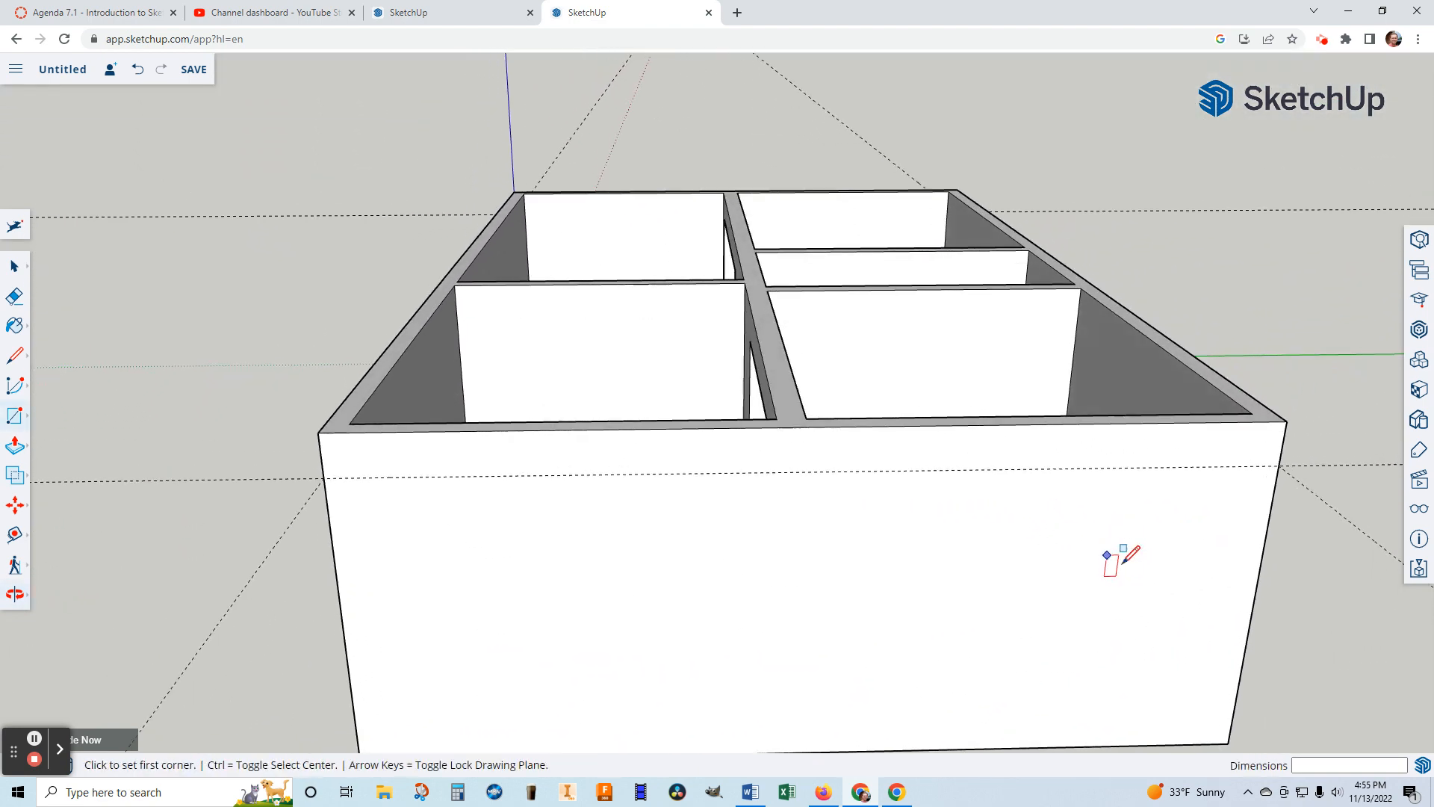
left_click(483, 475)
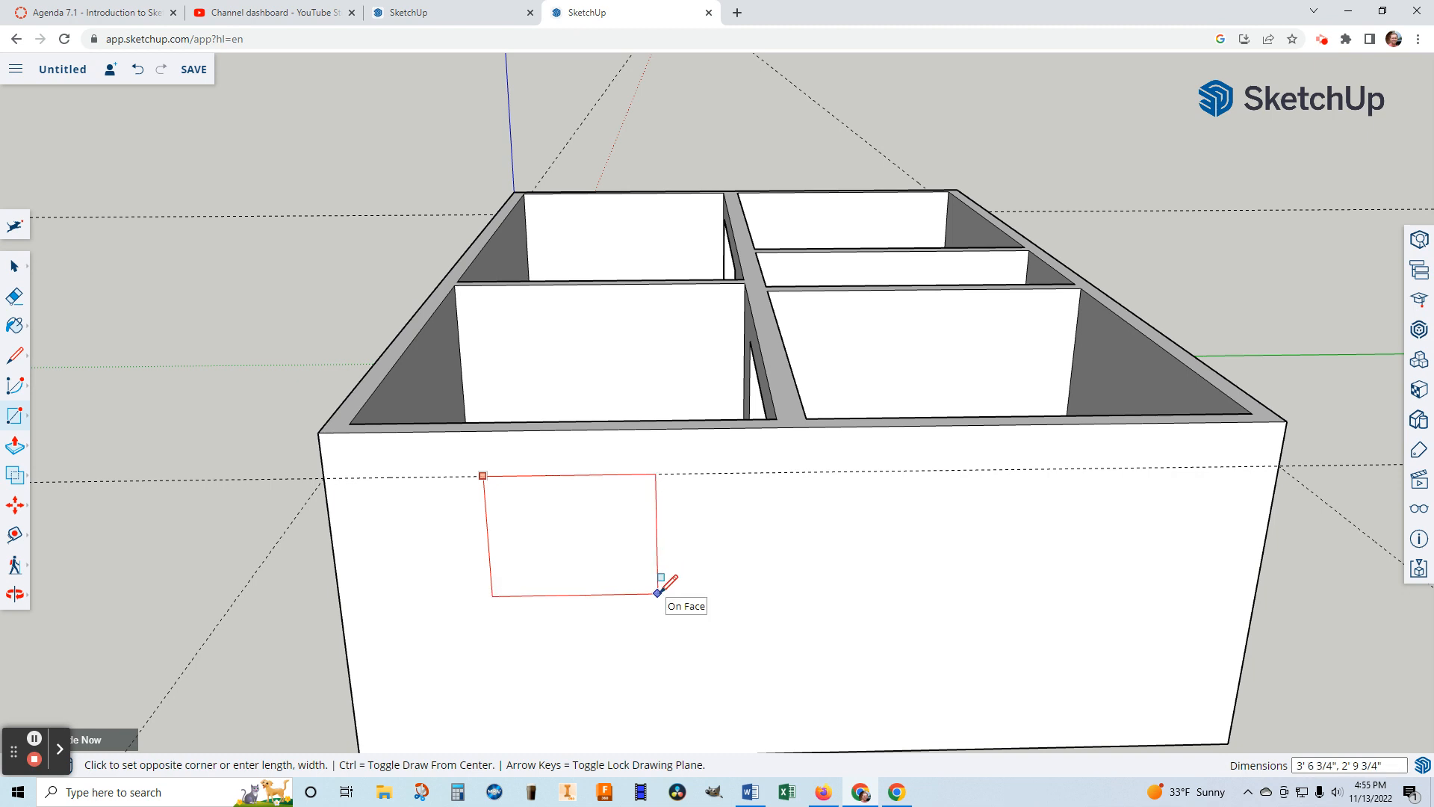
left_click(659, 595)
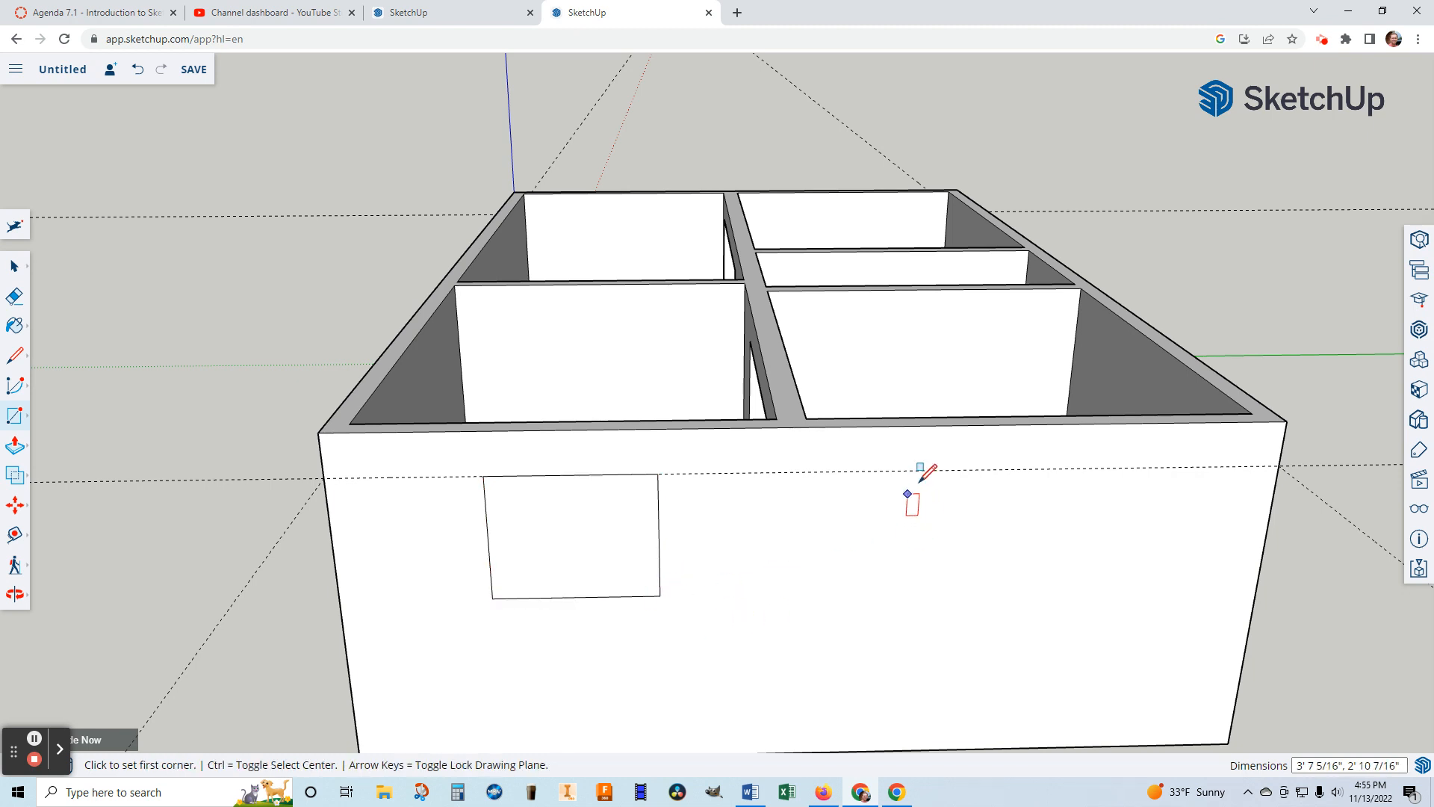
left_click(942, 470)
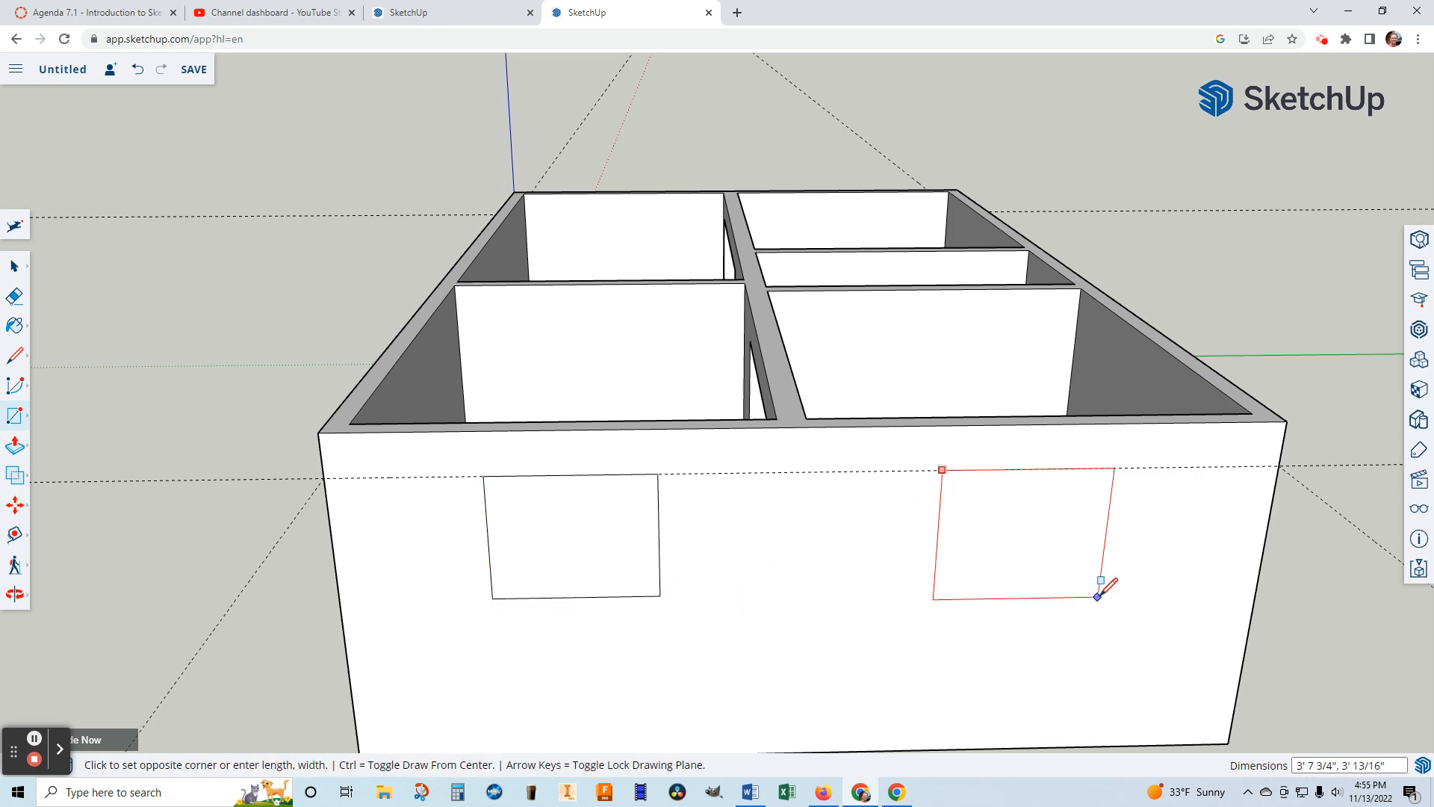
left_click(1095, 588)
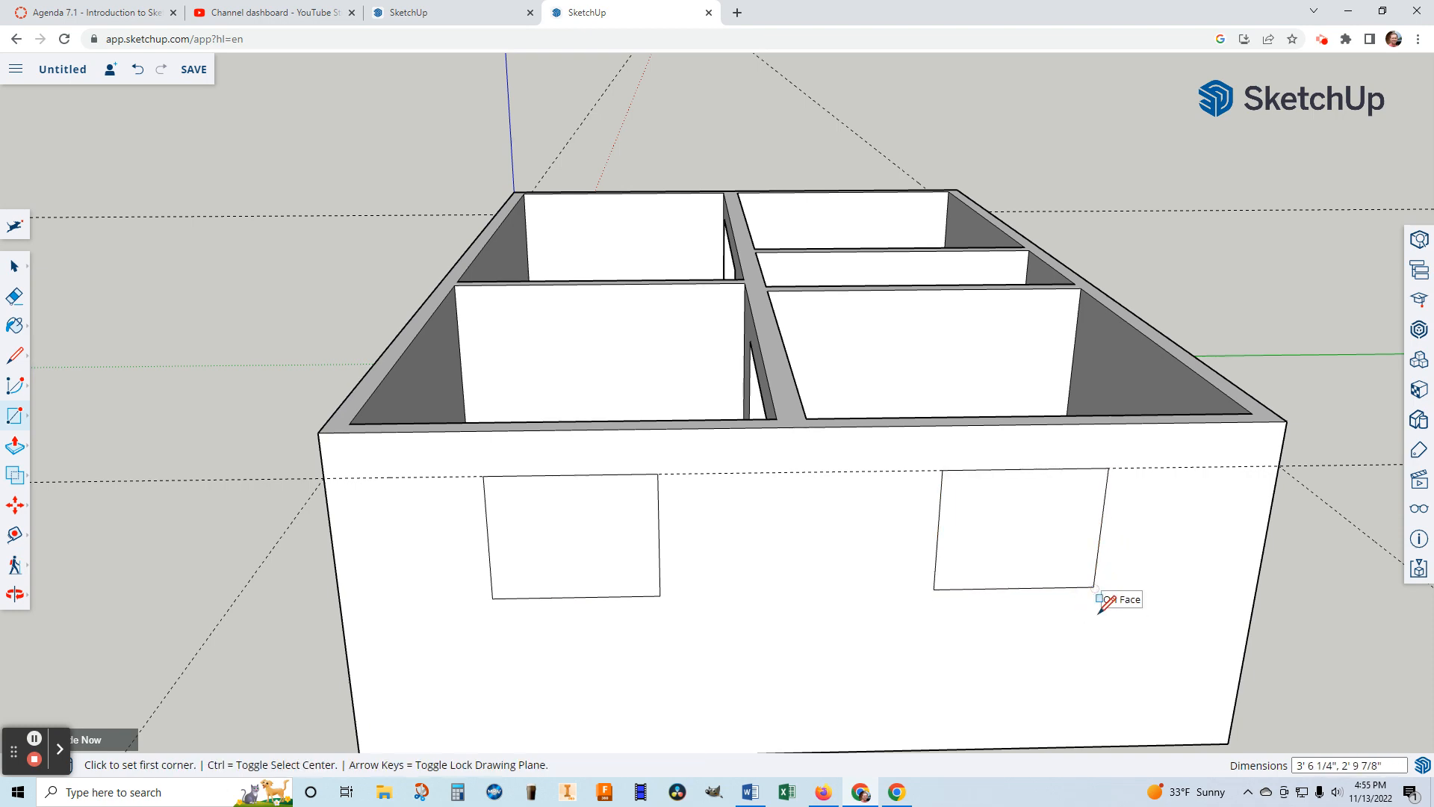
Push both window rectangles on the right end wall in 6" to cut through the wall
left_click(16, 447)
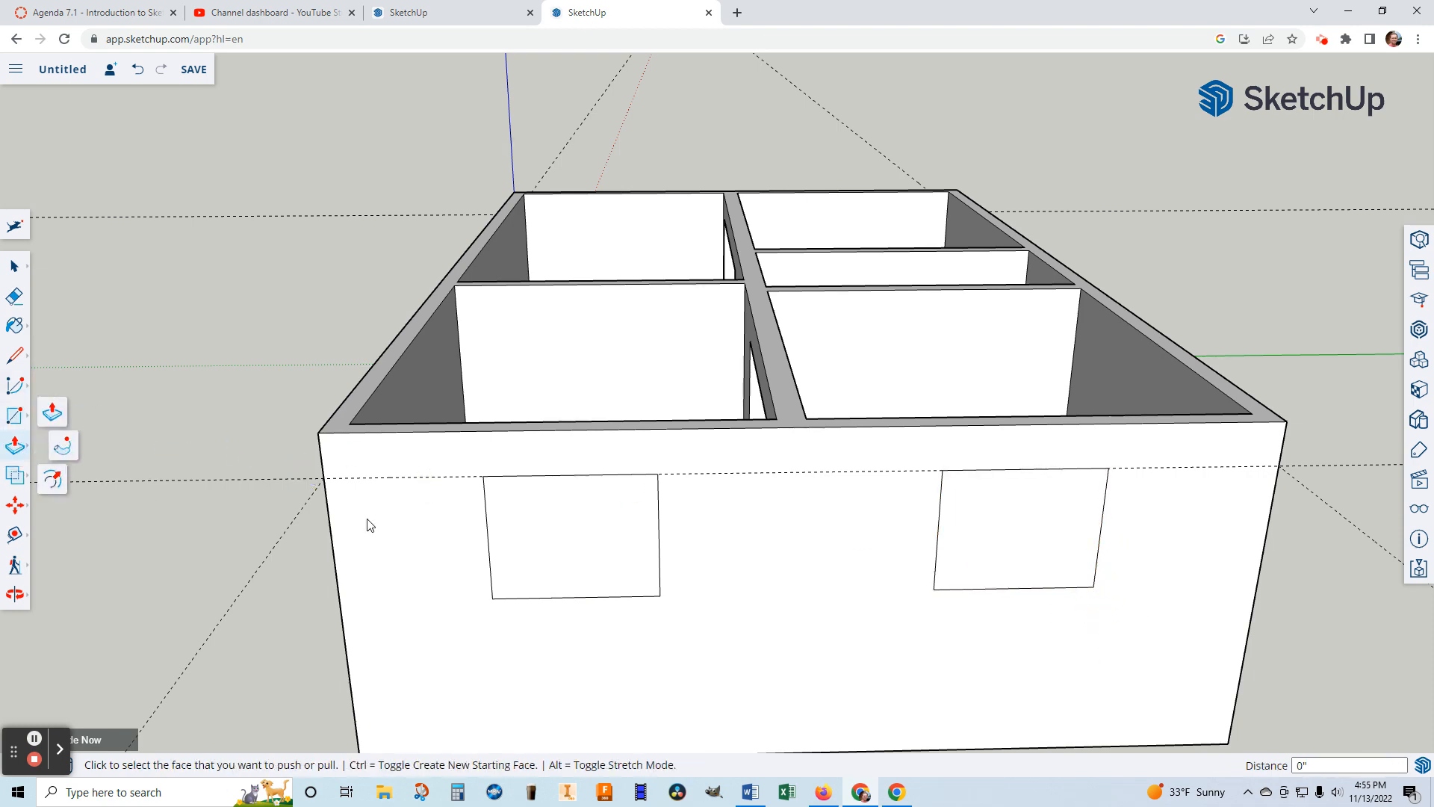
left_click(53, 415)
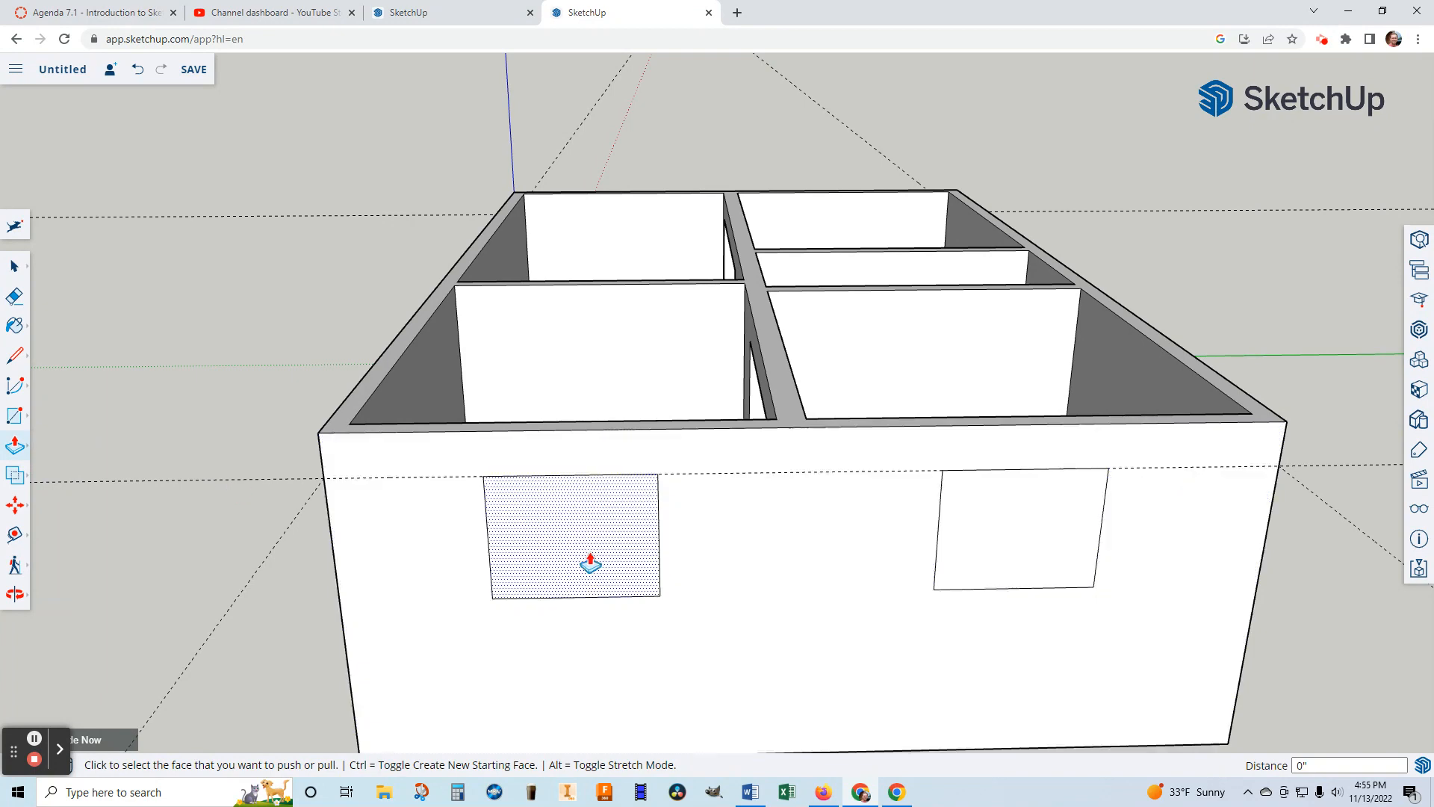
left_click(587, 534)
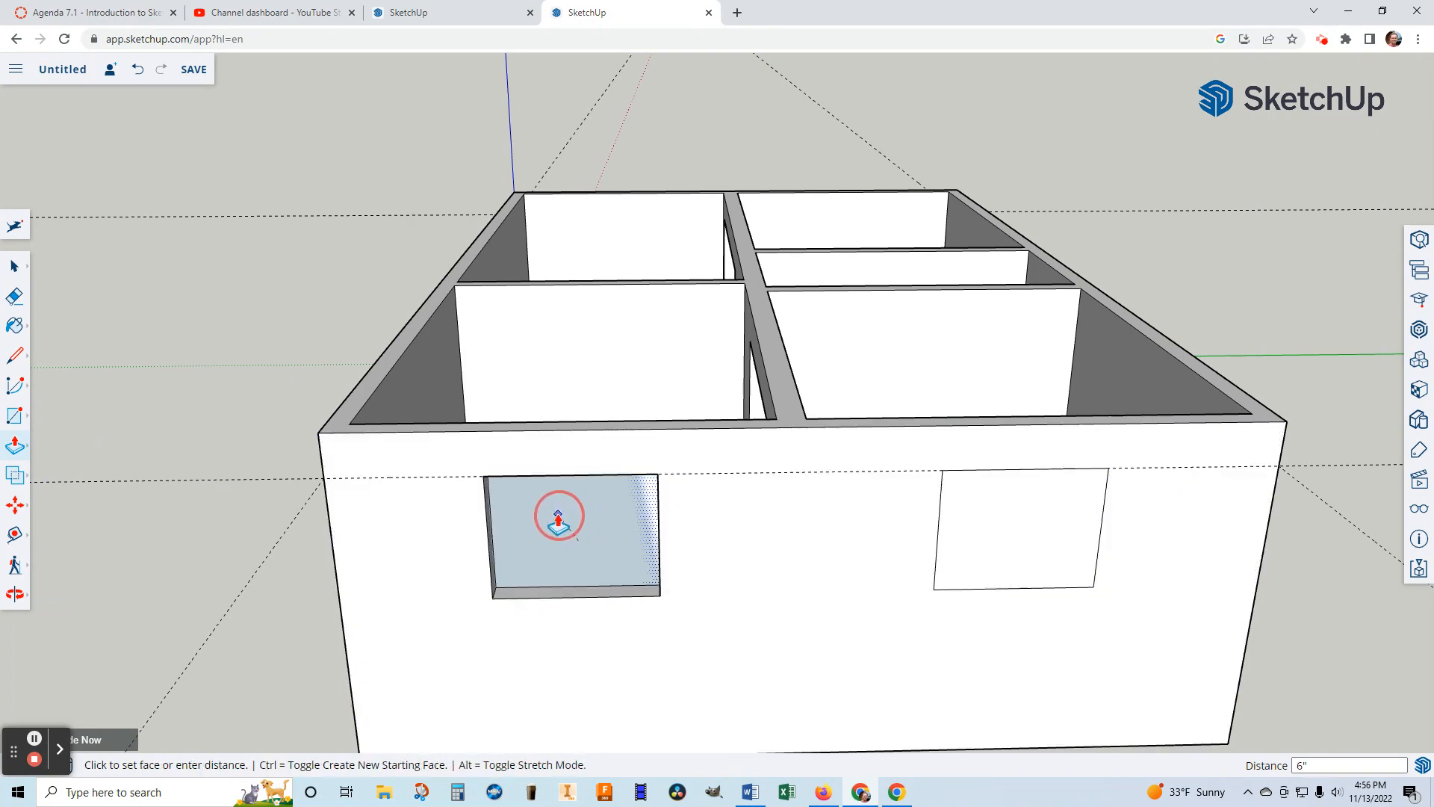
left_click(559, 517)
left_click(1033, 544)
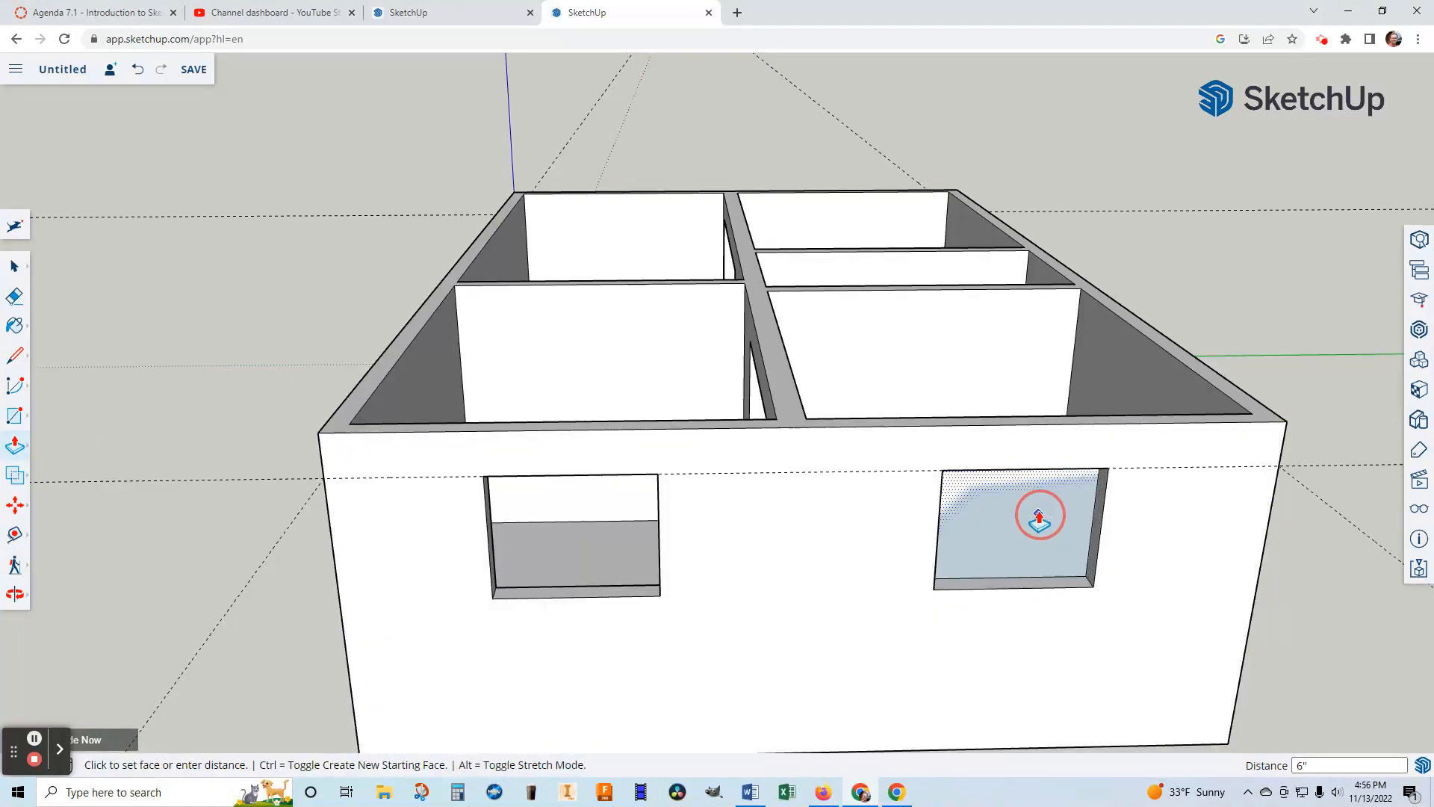
left_click(997, 507)
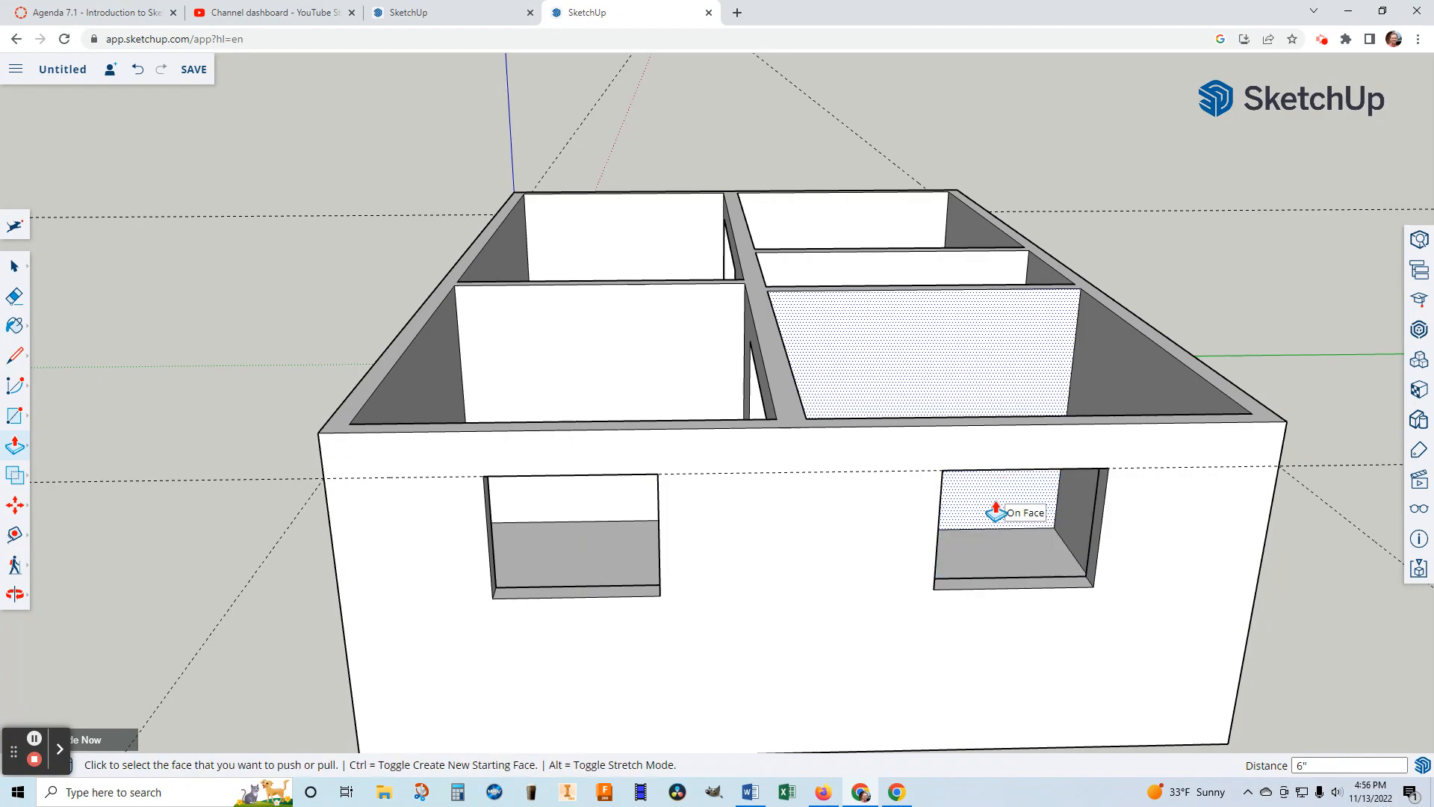
Draw a window rectangle about 6' 2" by 3' 2" on the back wall near the right end wall and push it through 6"
middle_click_drag(1194, 551, 778, 518)
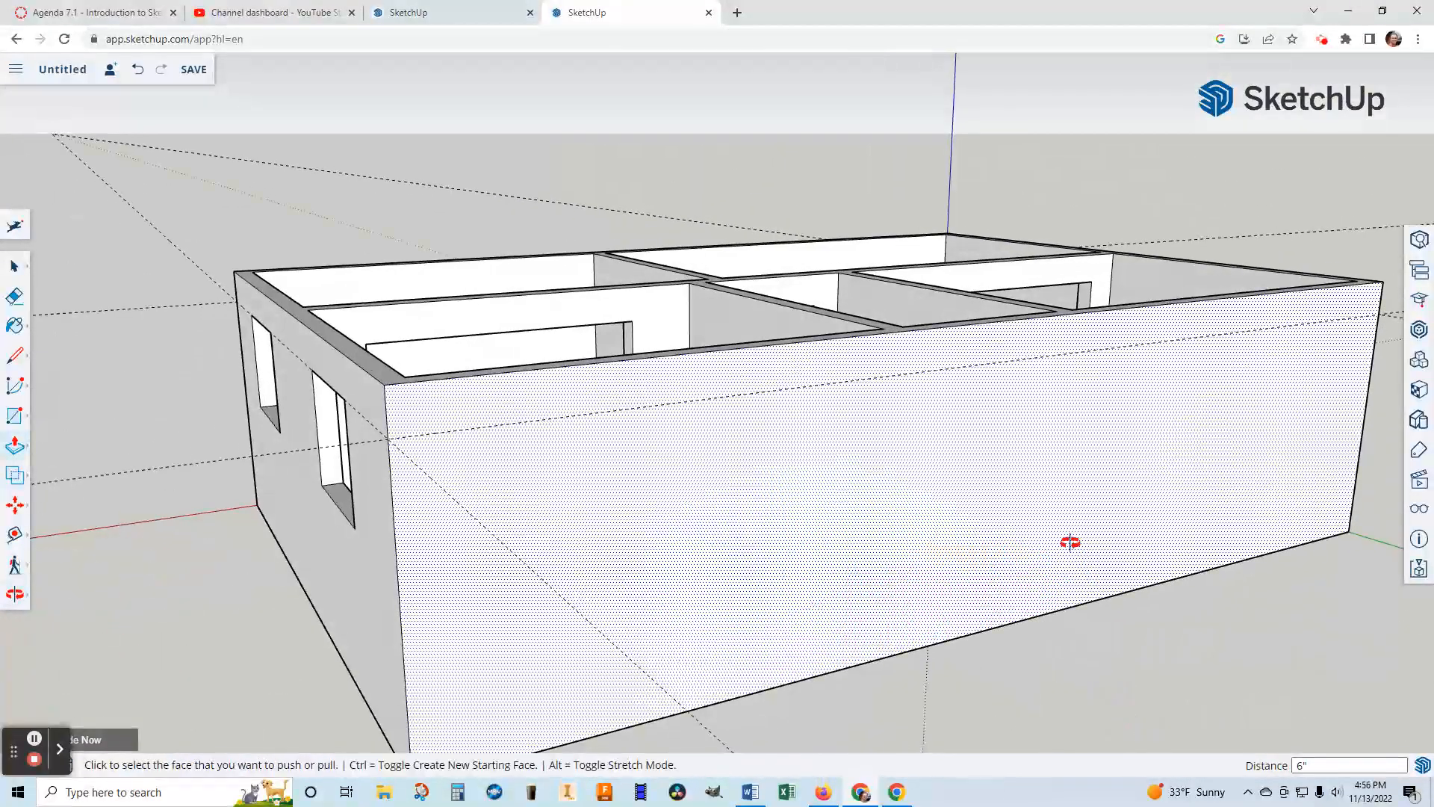
middle_click_drag(1066, 538, 855, 598)
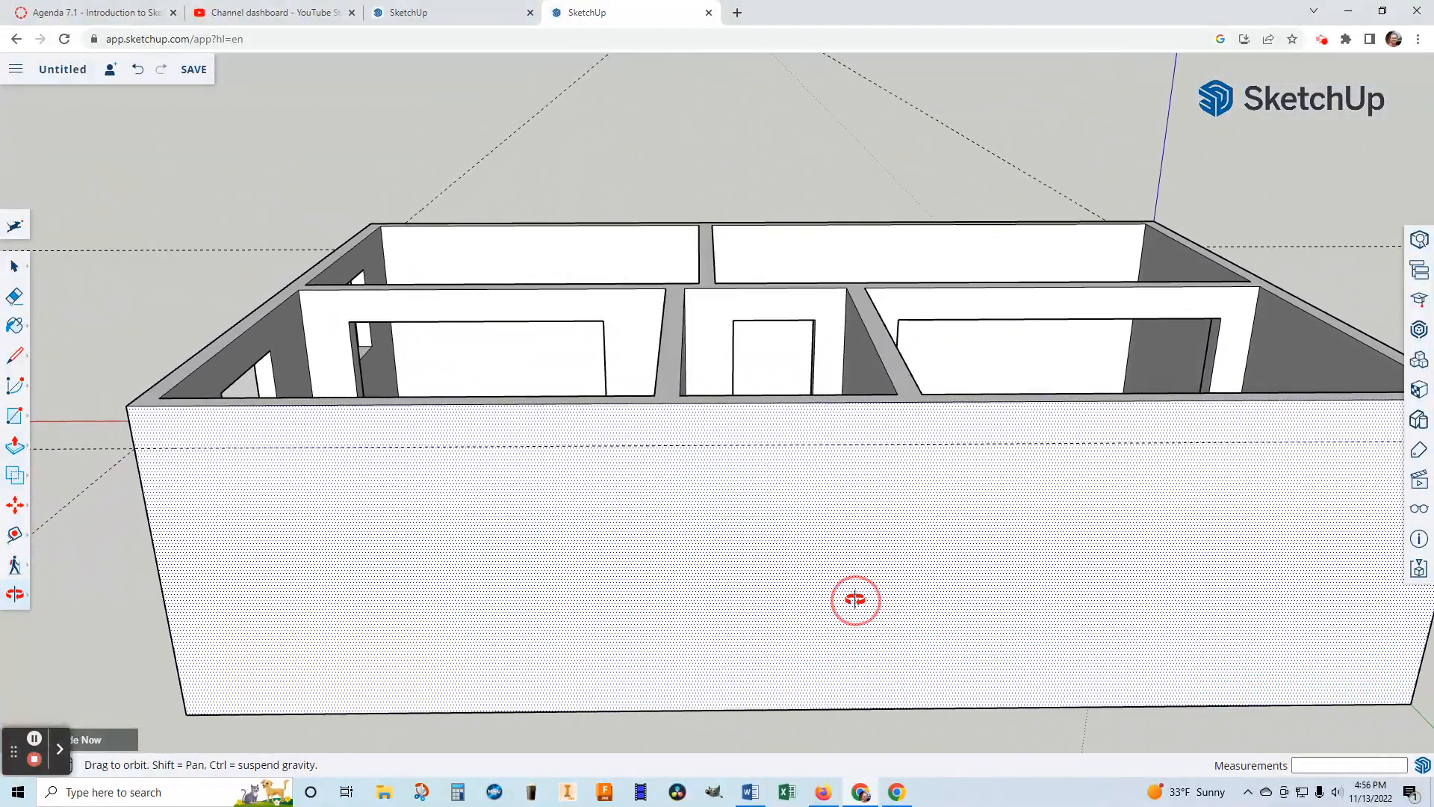
left_click(12, 416)
left_click(287, 447)
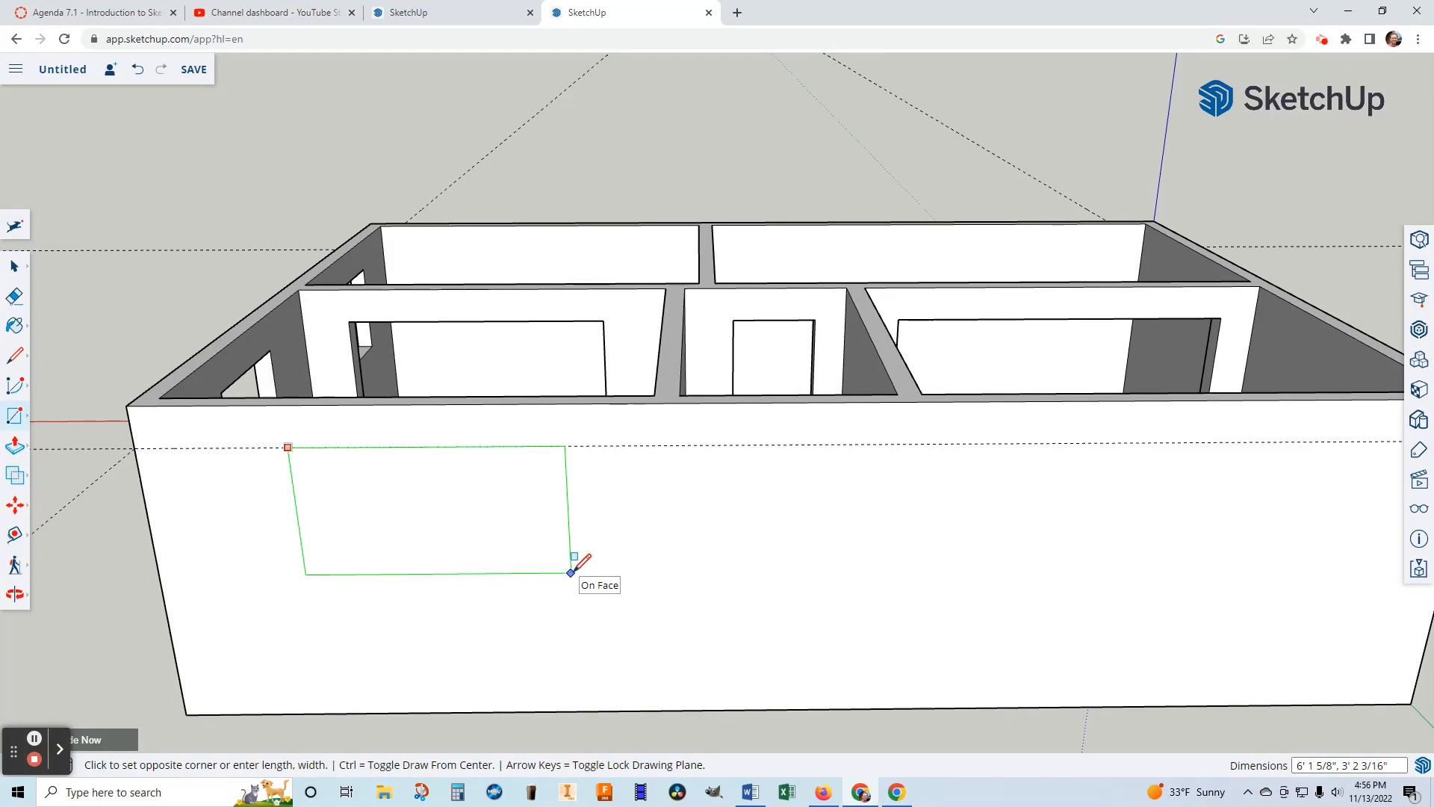
left_click(571, 573)
left_click(14, 444)
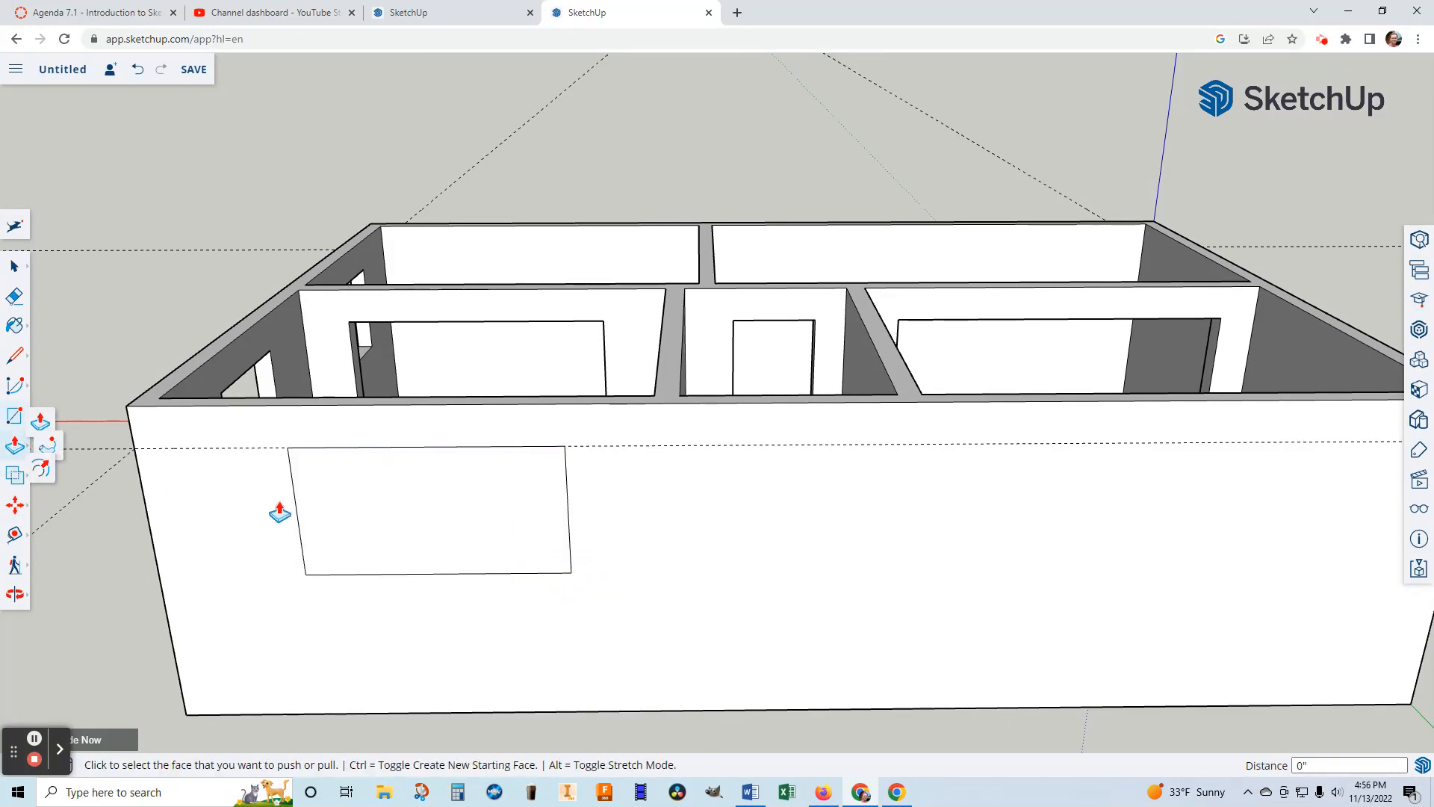
left_click(426, 491)
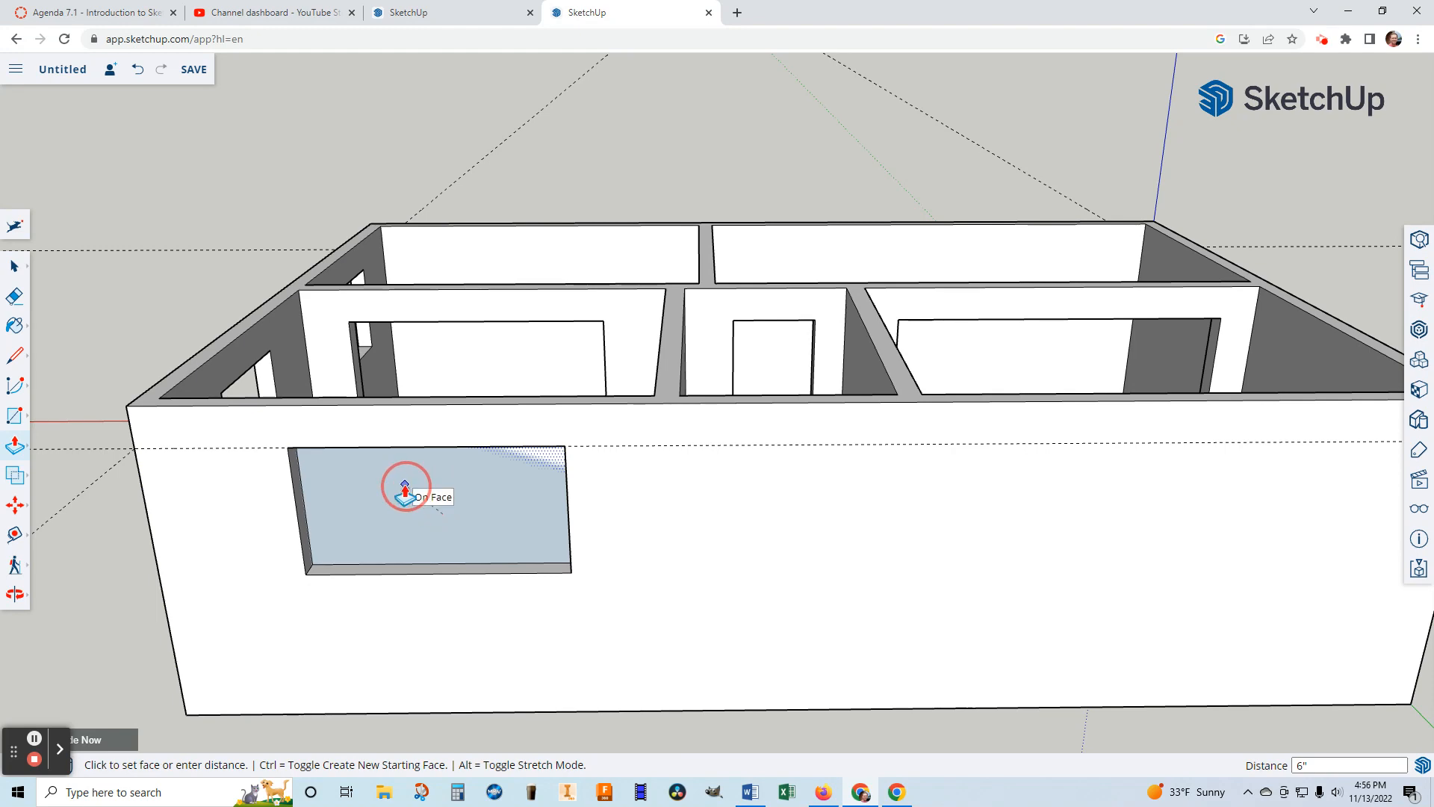
left_click(405, 490)
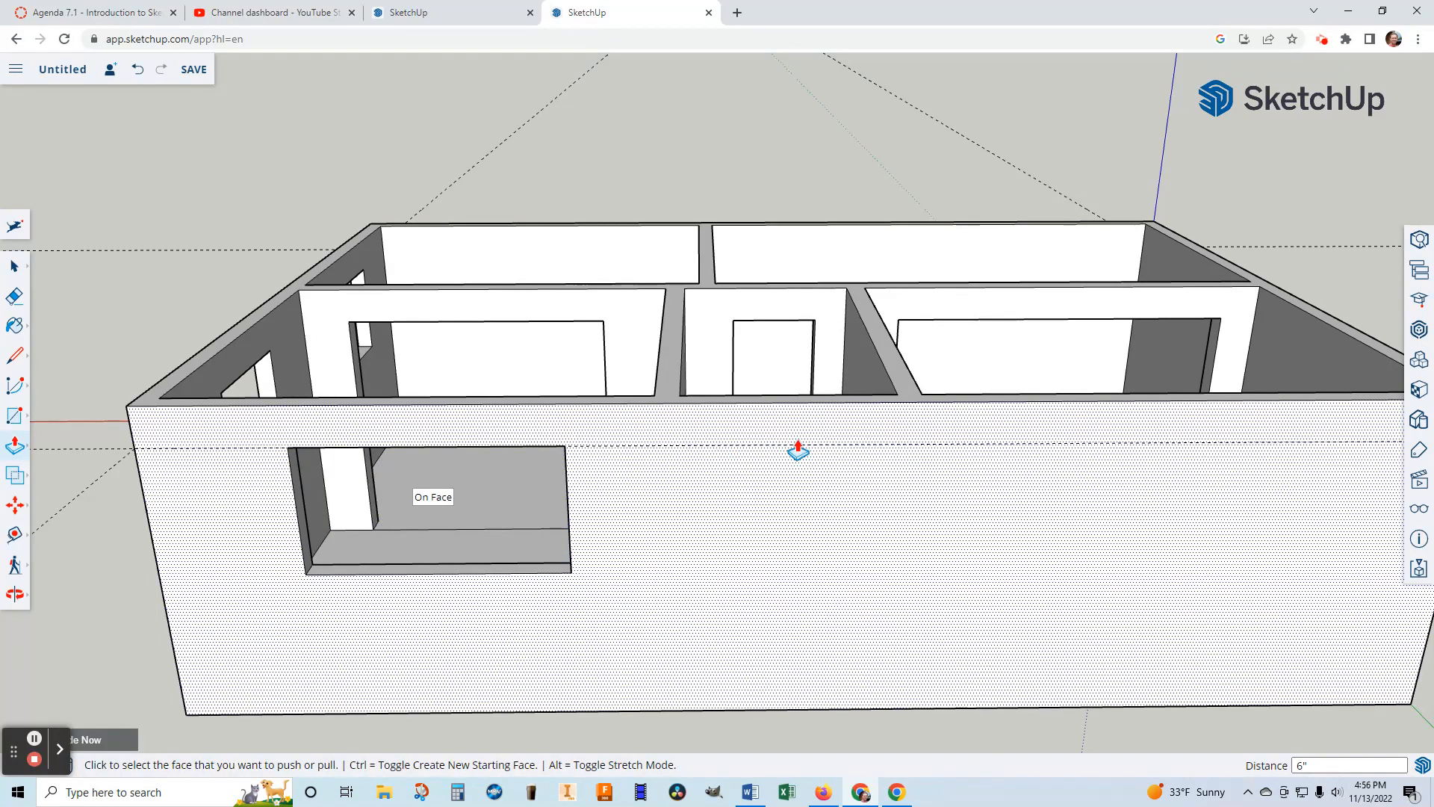
Draw a small window about 1' 3" square near the back wall's middle and a window about 6' 1" by 3' near its other end
left_click(14, 416)
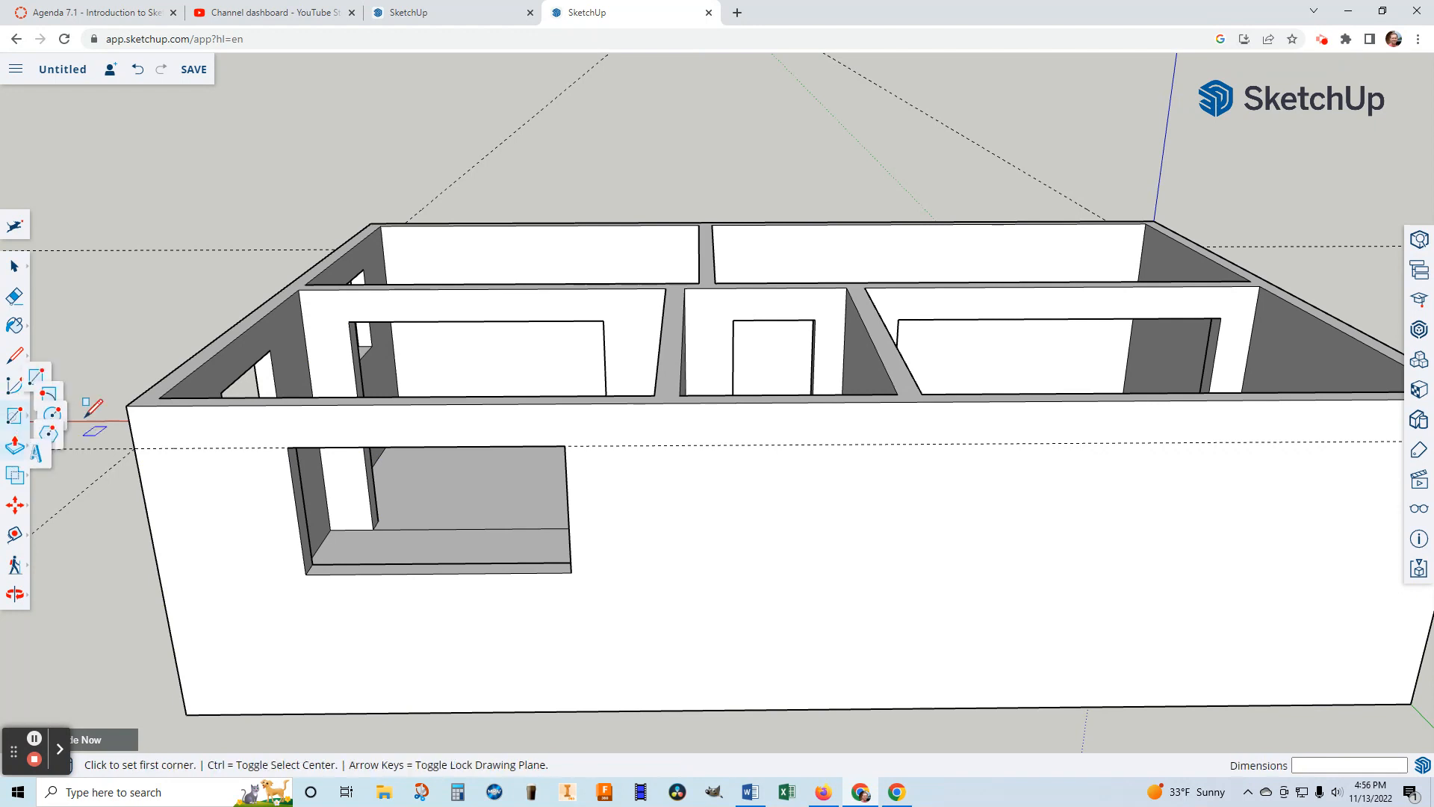
left_click(767, 444)
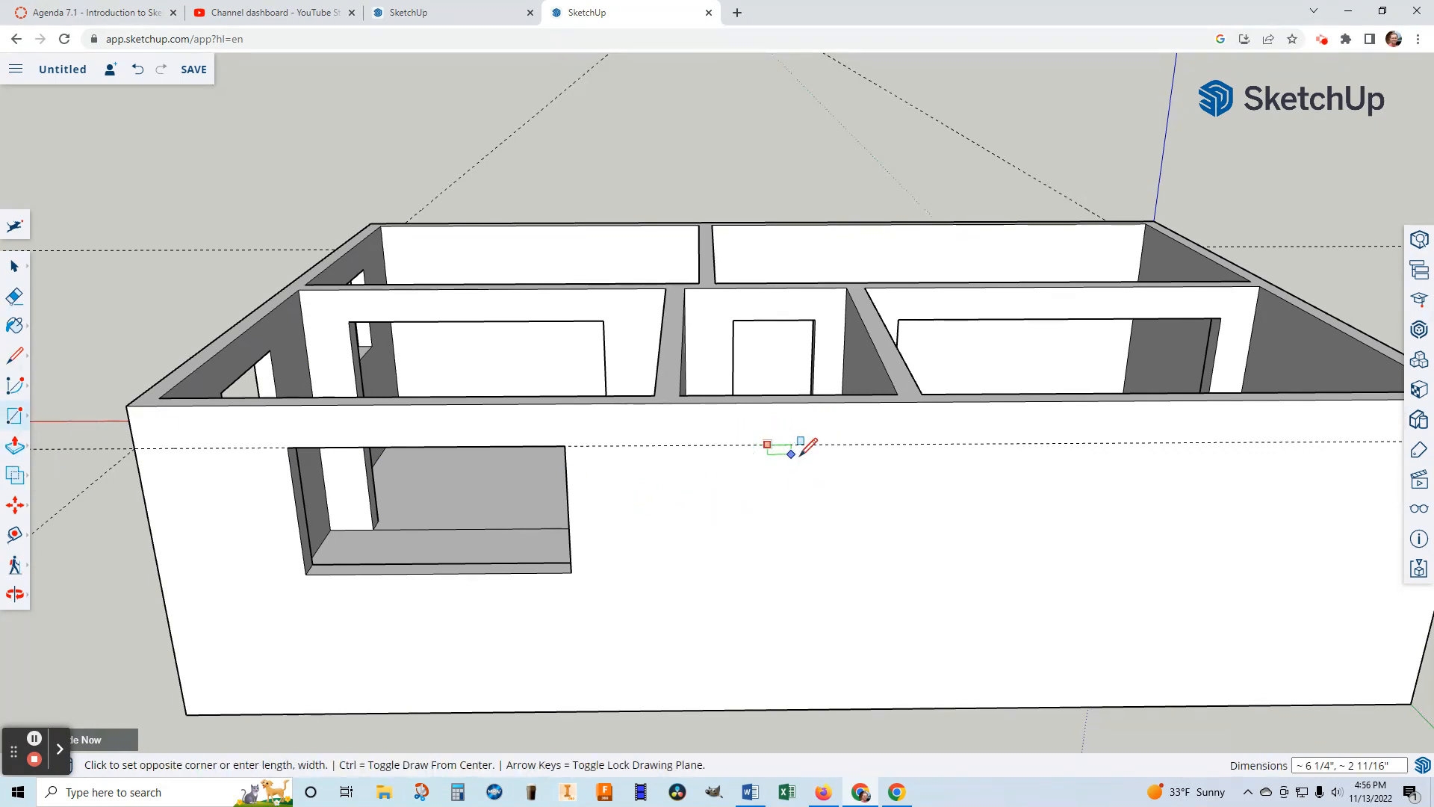
left_click(823, 495)
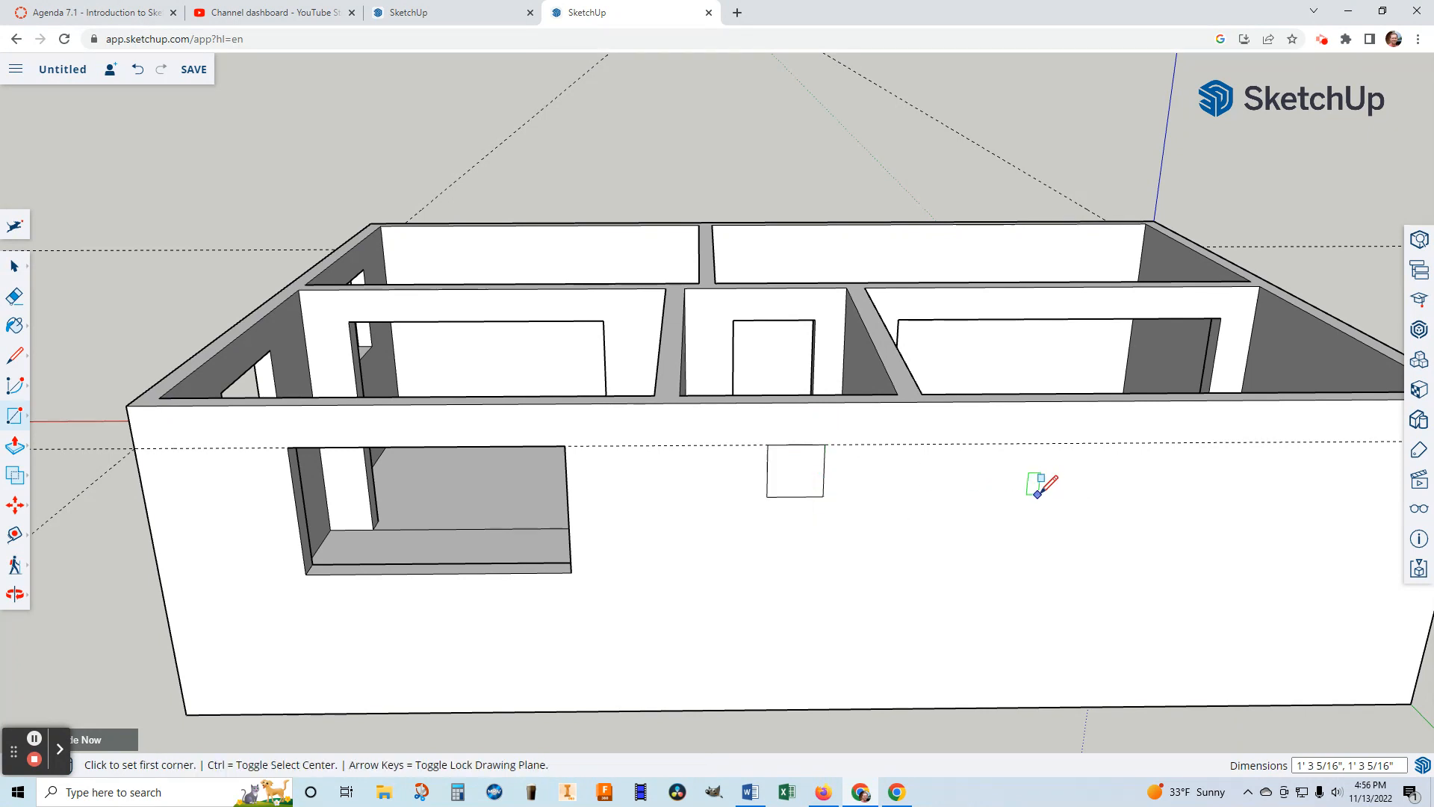
left_click(1027, 442)
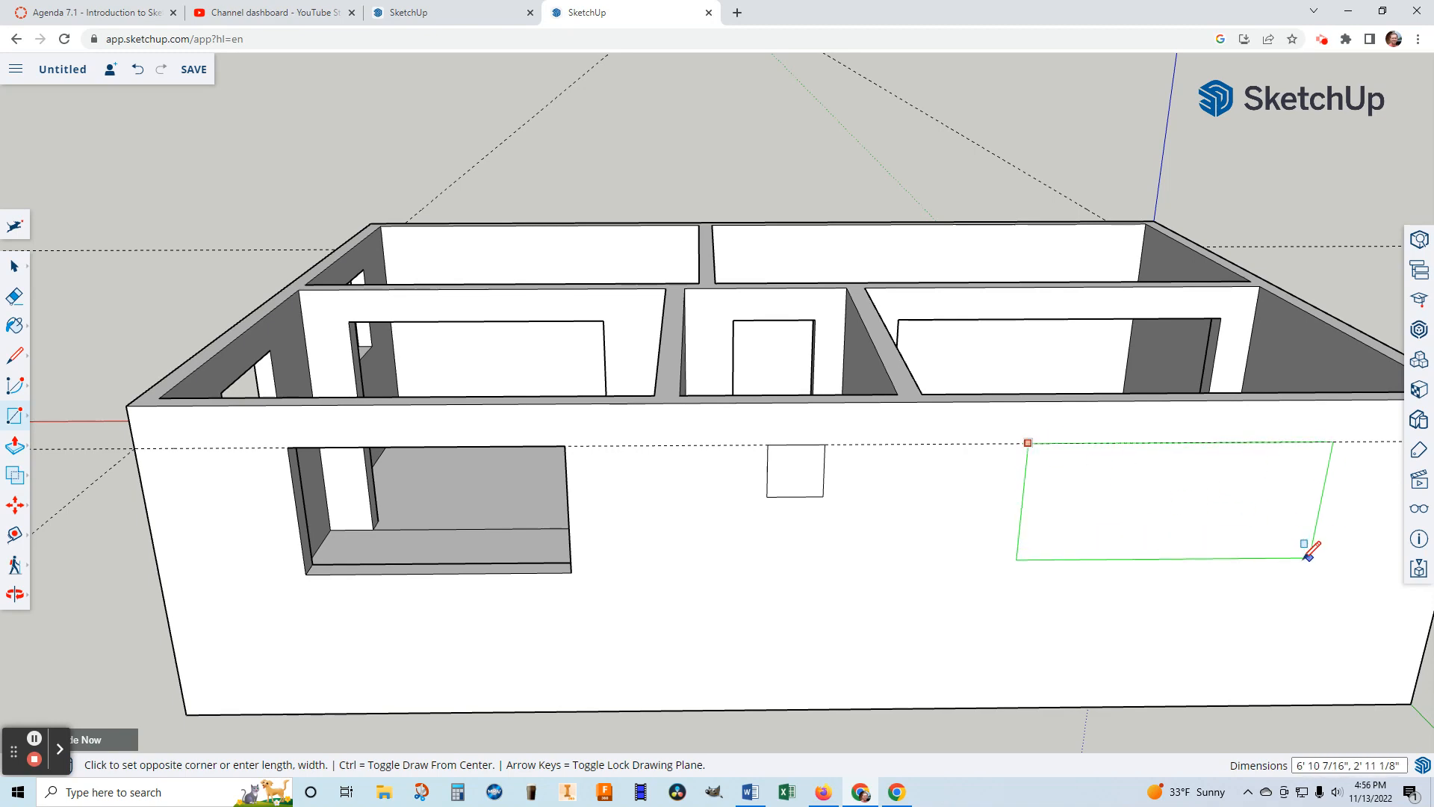
left_click(1275, 561)
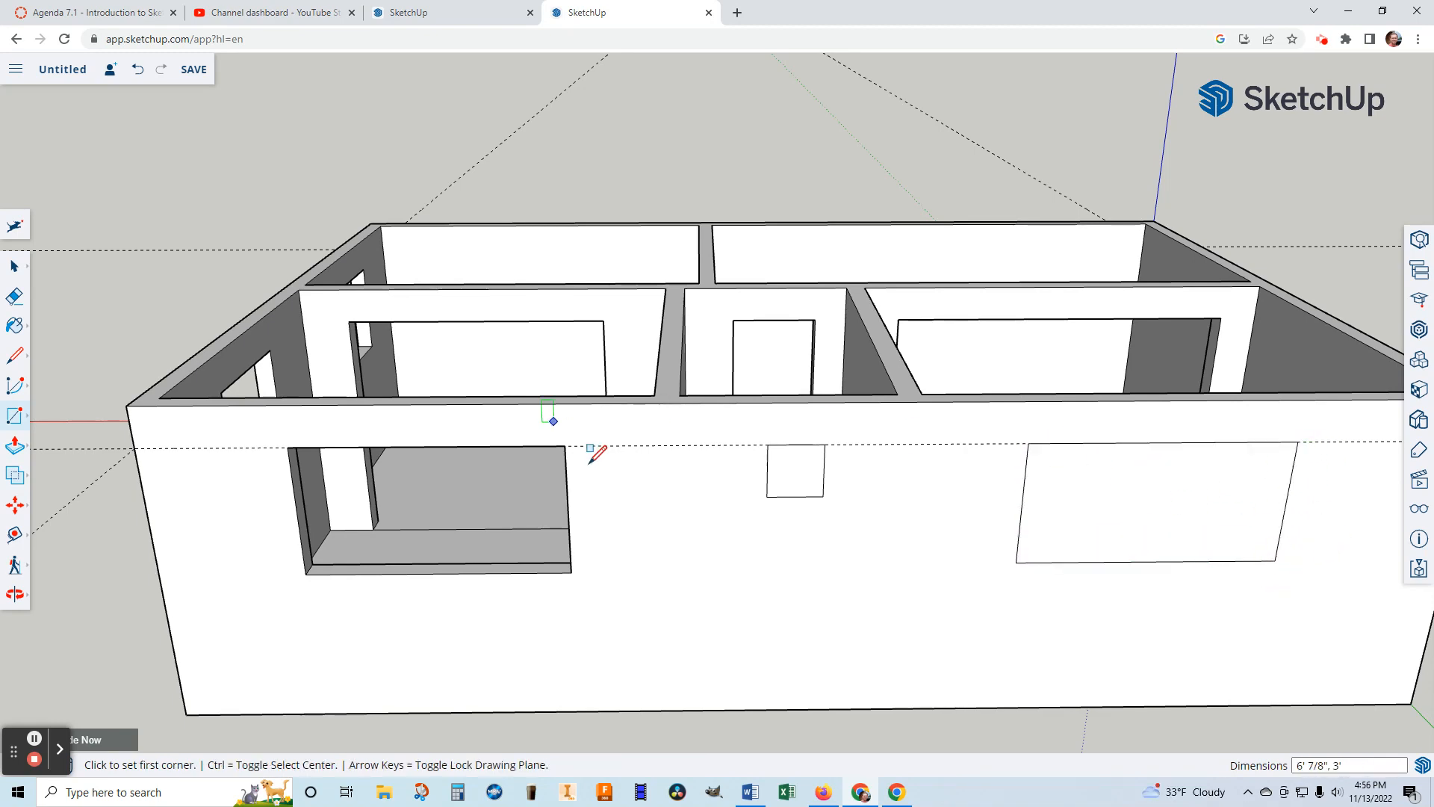
Push the small square and the wide window rectangle on the back wall in 6" to open them
left_click(15, 446)
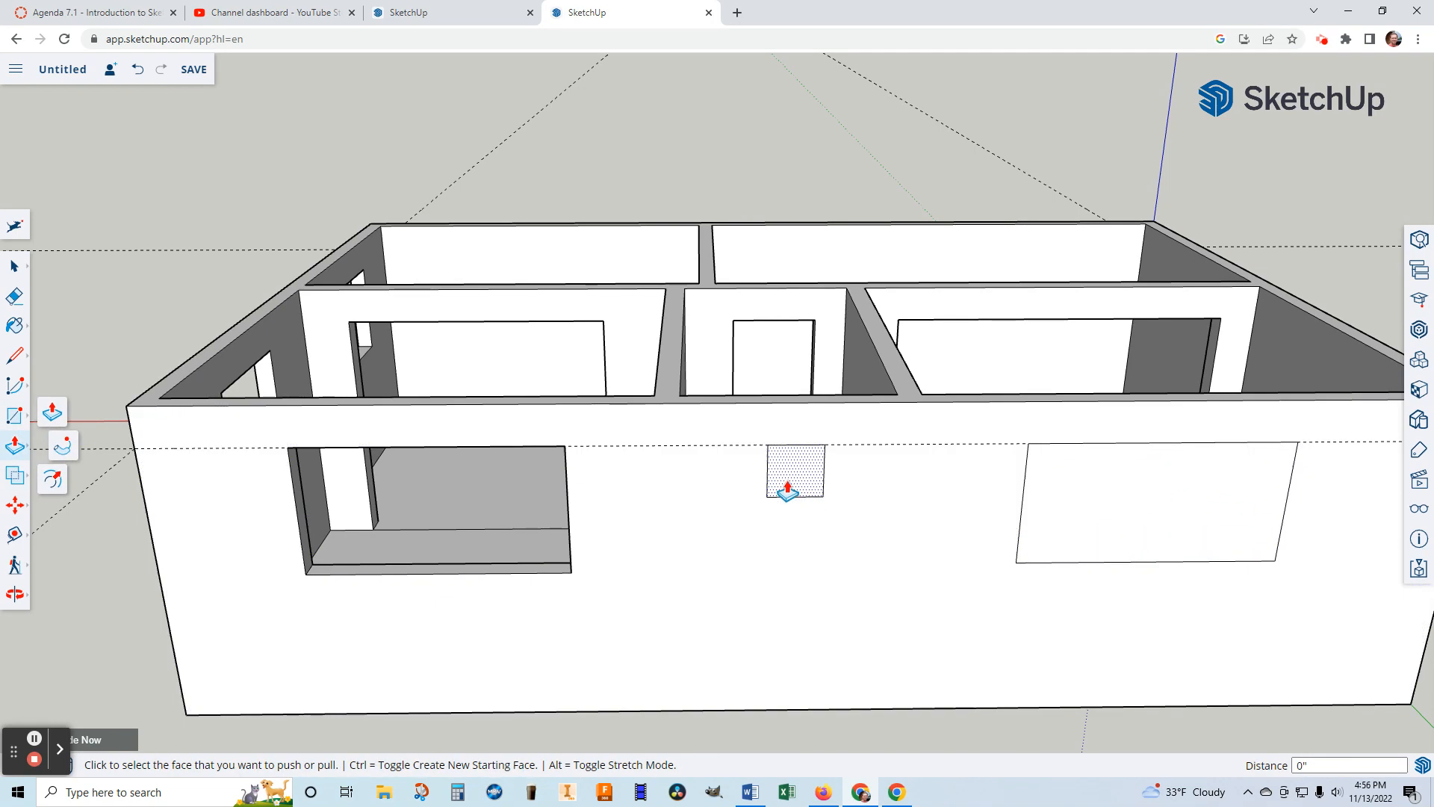
left_click(786, 476)
left_click(801, 475)
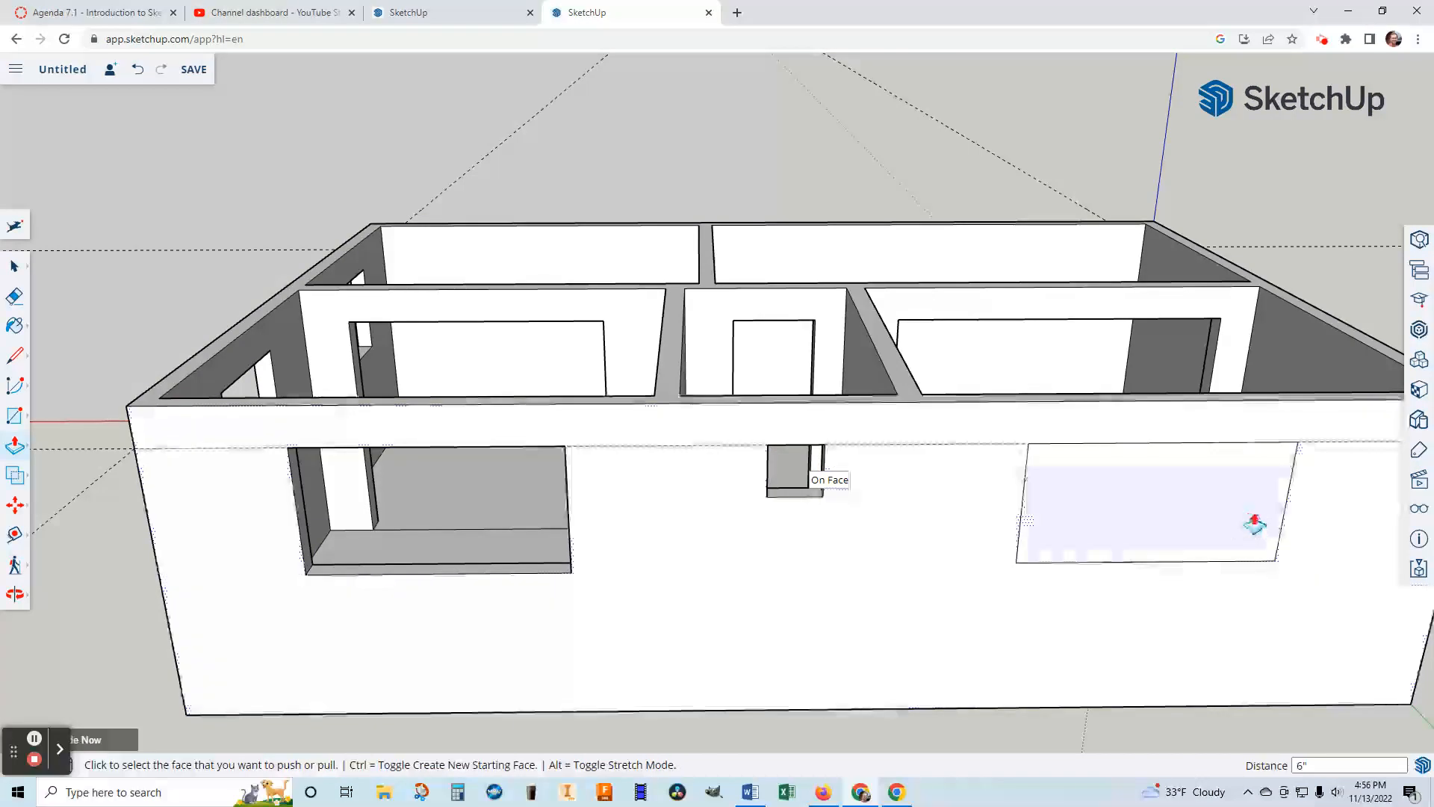
left_click(1175, 522)
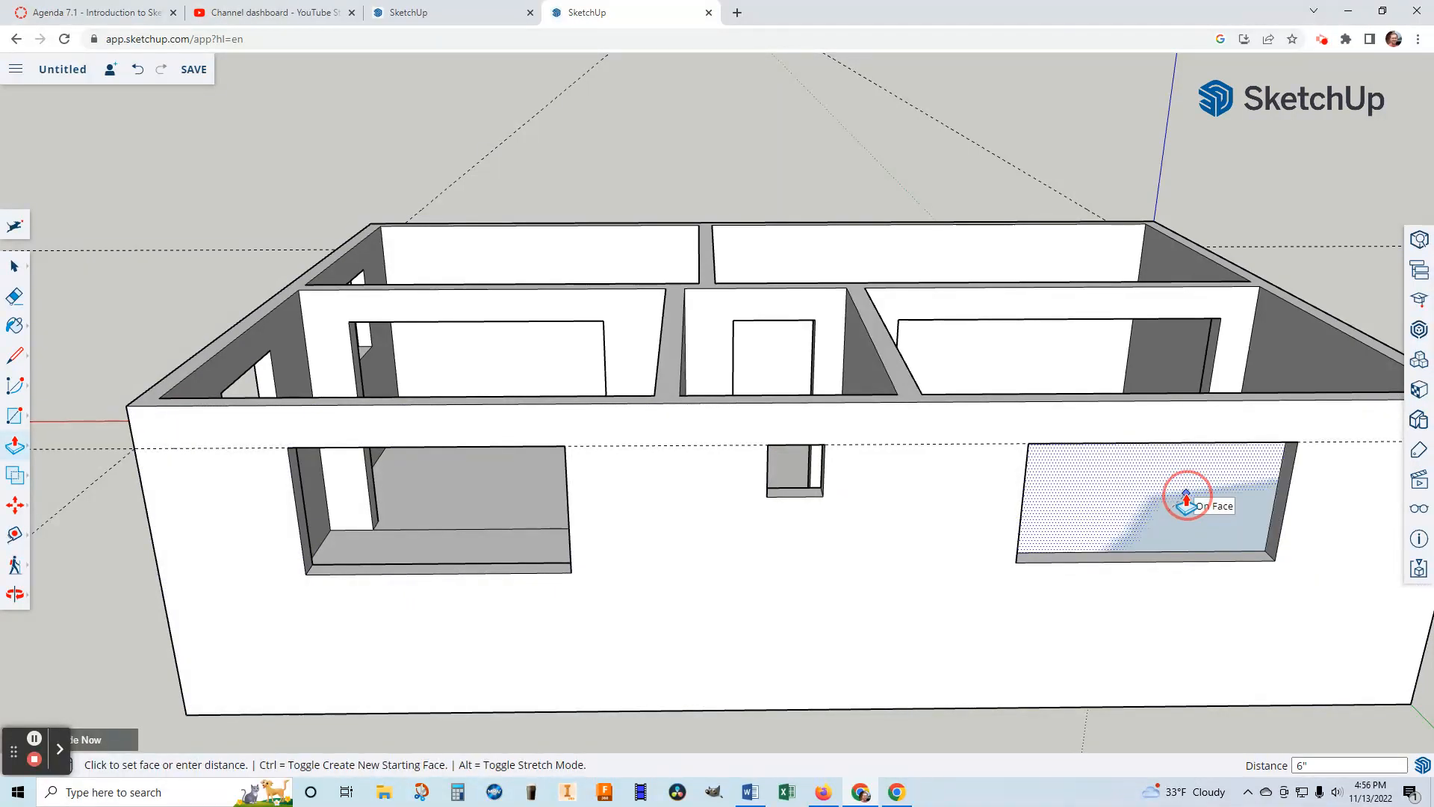
left_click(1195, 507)
Draw a window rectangle about 3' 4" by 2' 7 1/2" below the guide on the left end wall and push it through 6"
middle_click_drag(1217, 512, 931, 483)
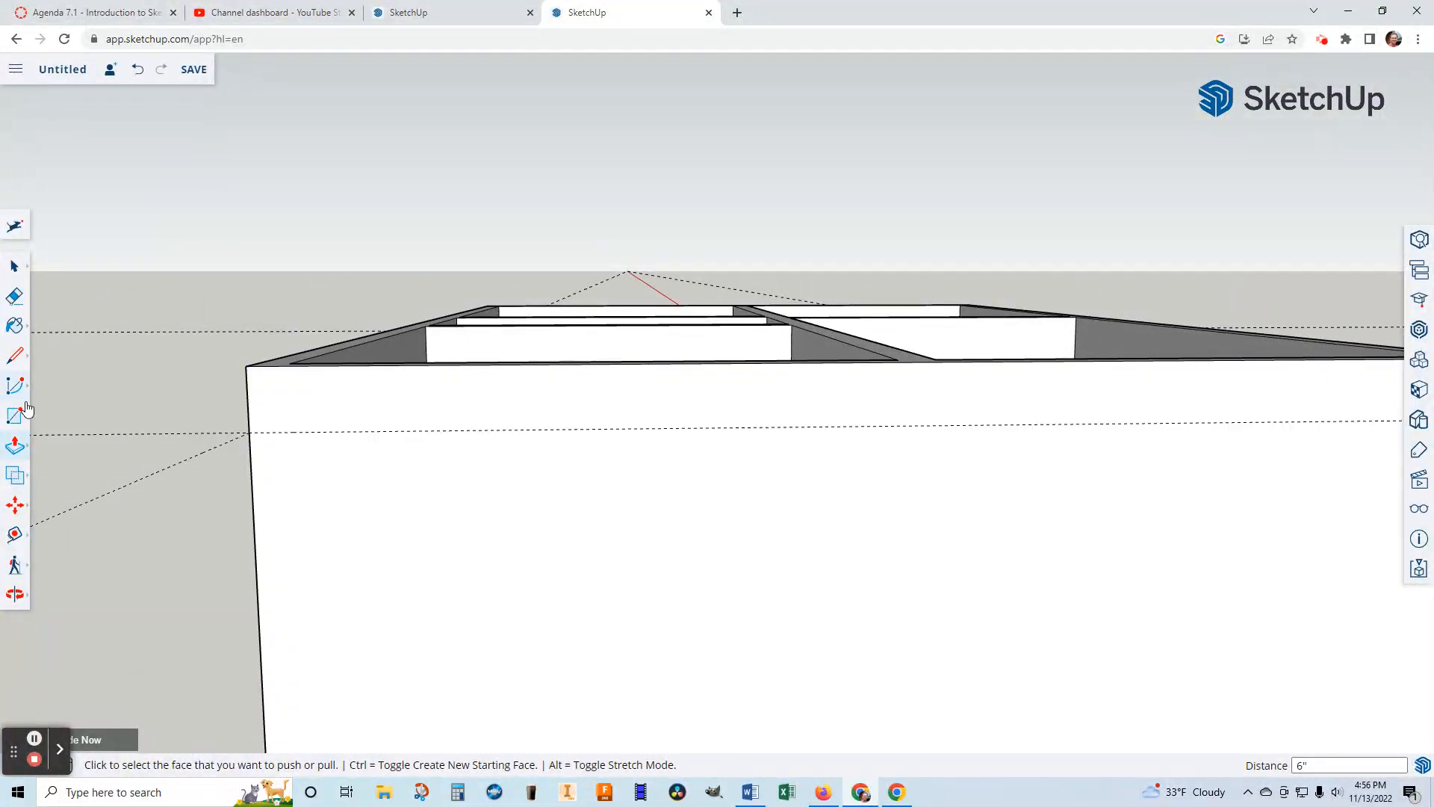
left_click(15, 415)
left_click(471, 431)
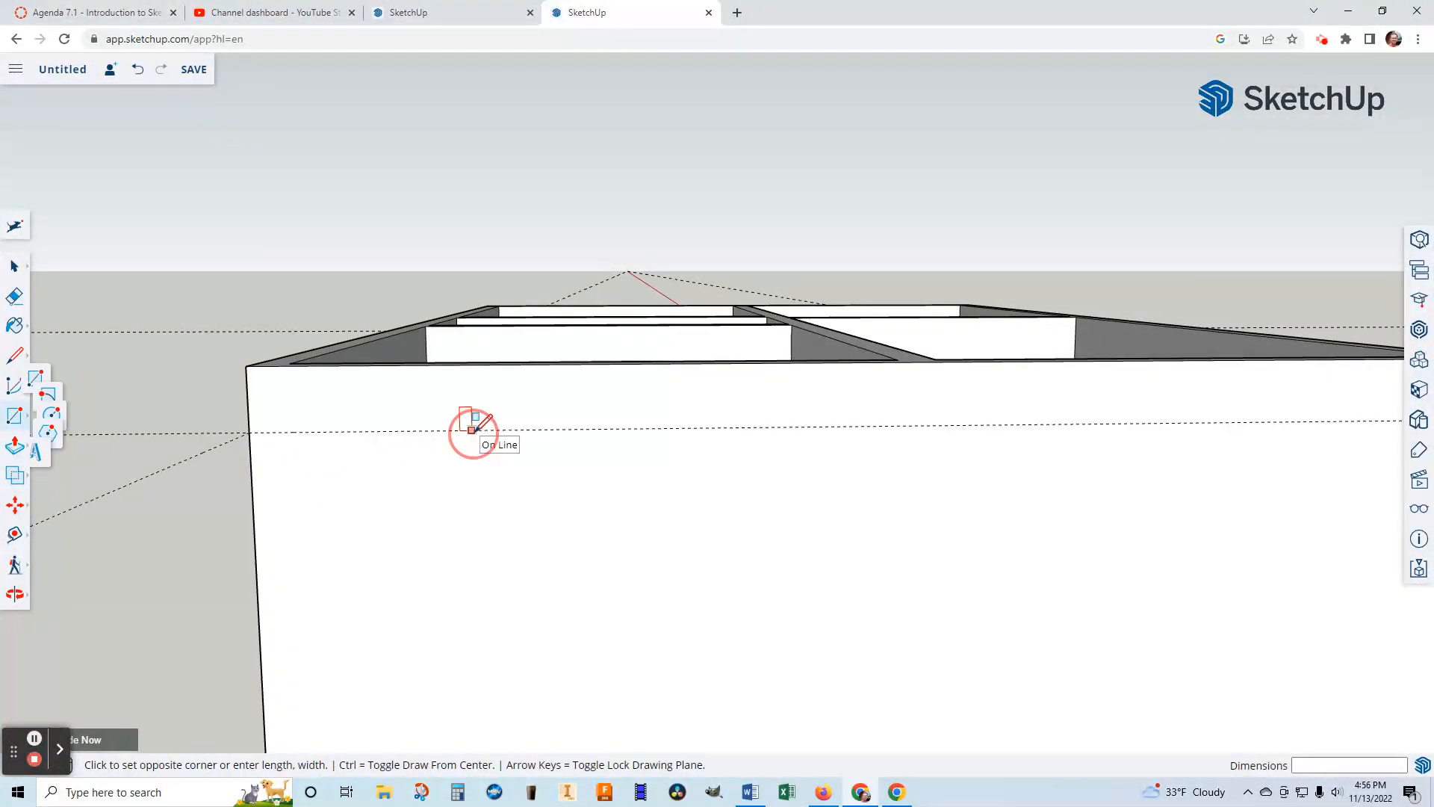
left_click(692, 595)
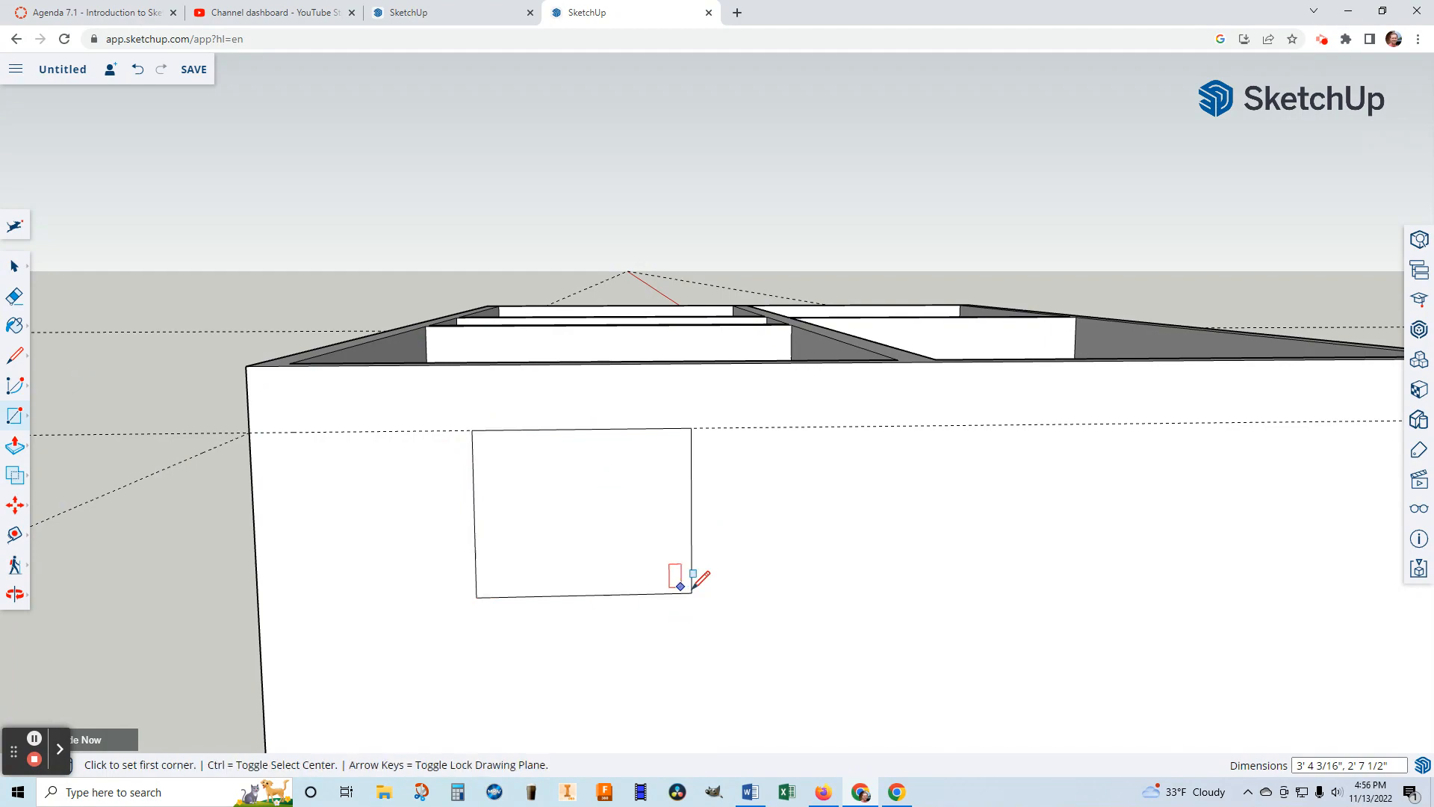
left_click(15, 446)
left_click(582, 543)
left_click_drag(584, 510, 559, 493)
scroll(1040, 541, "down", 5)
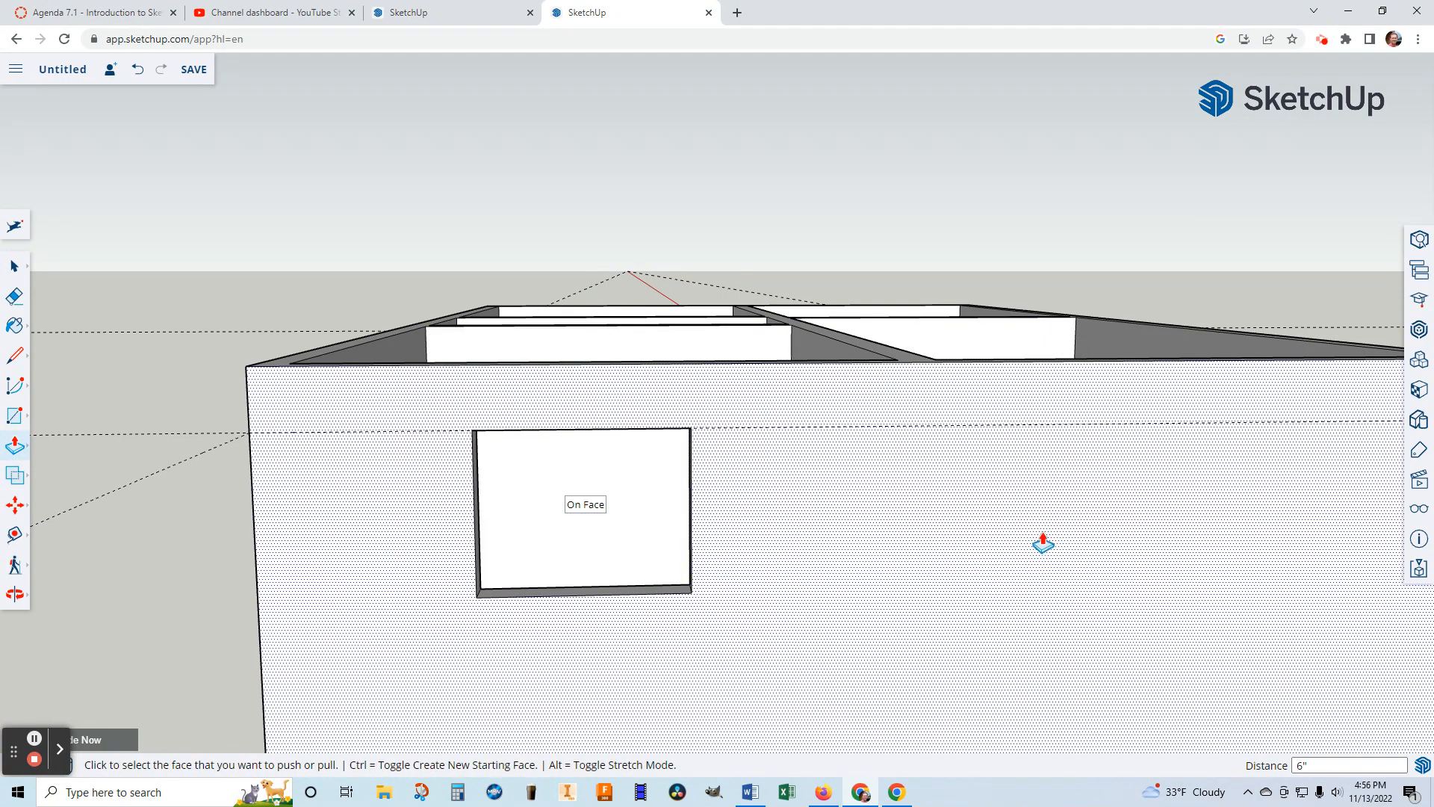
Push the front wall's three windows, the door and the narrow rectangle beside it through 6" to cut their openings
middle_click_drag(1041, 541, 794, 554)
left_click_drag(340, 549, 362, 533)
left_click_drag(550, 545, 525, 533)
mouse_move(695, 590)
left_mouse_down()
mouse_move(697, 562)
mouse_move(686, 566)
left_mouse_up()
left_click_drag(809, 604, 783, 569)
left_click_drag(1065, 568, 1055, 520)
Place a guide 1' below the top edge of the partition between the two front rooms
scroll(1032, 543, "down", 2)
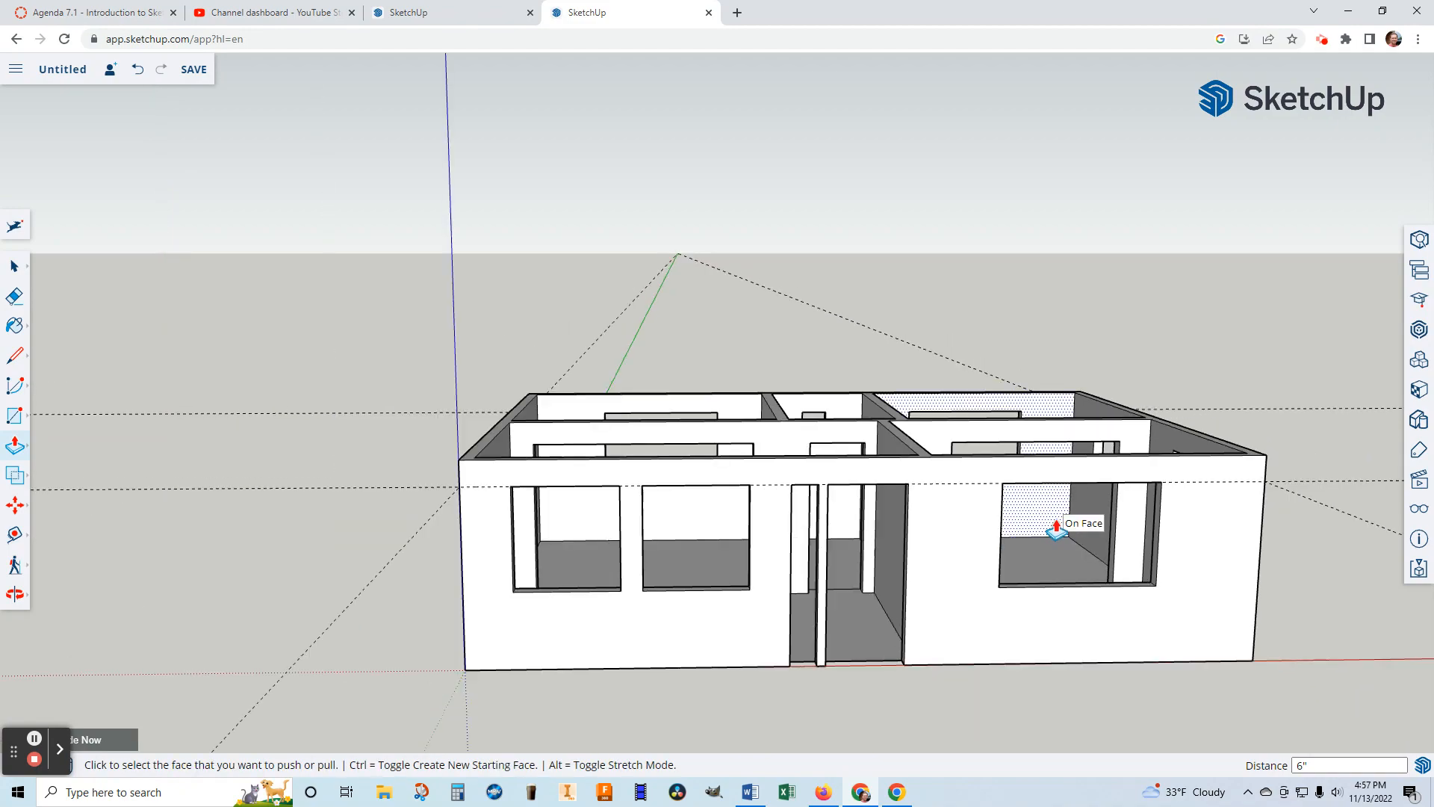
middle_click_drag(1026, 515, 994, 657)
middle_click_drag(1114, 493, 1120, 620)
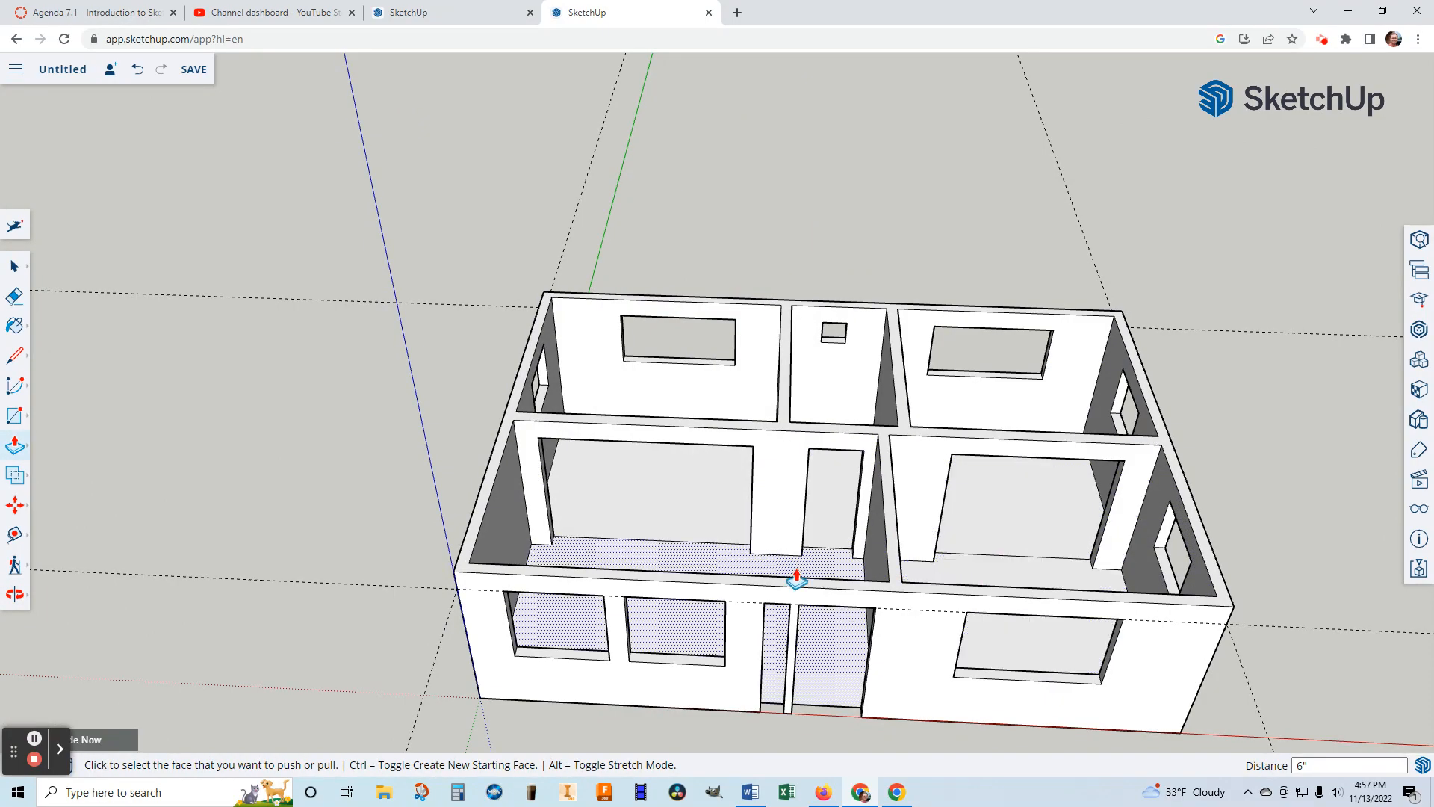
middle_click_drag(791, 583, 1152, 551)
middle_click_drag(794, 592, 871, 359)
scroll(914, 453, "up", 5)
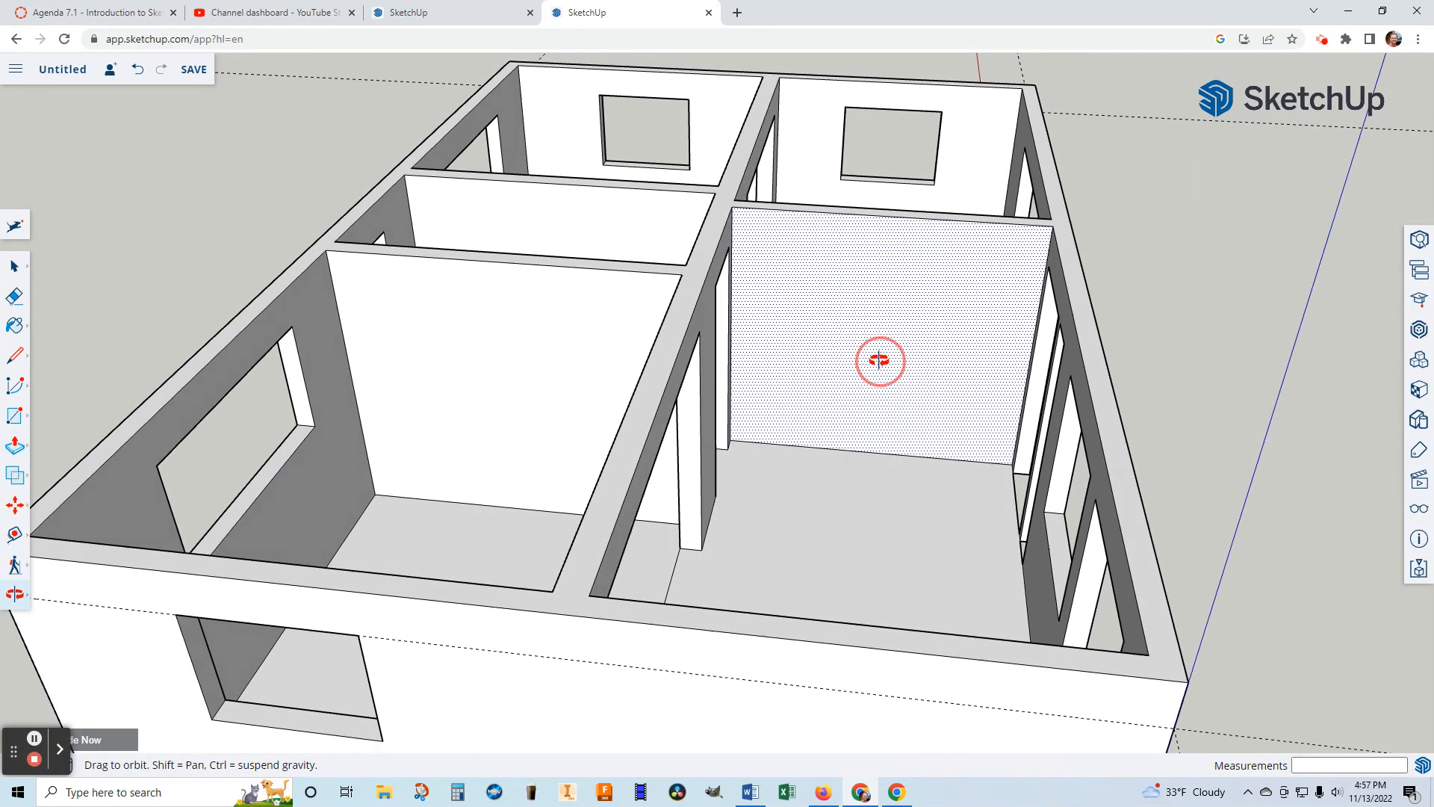
left_click(15, 535)
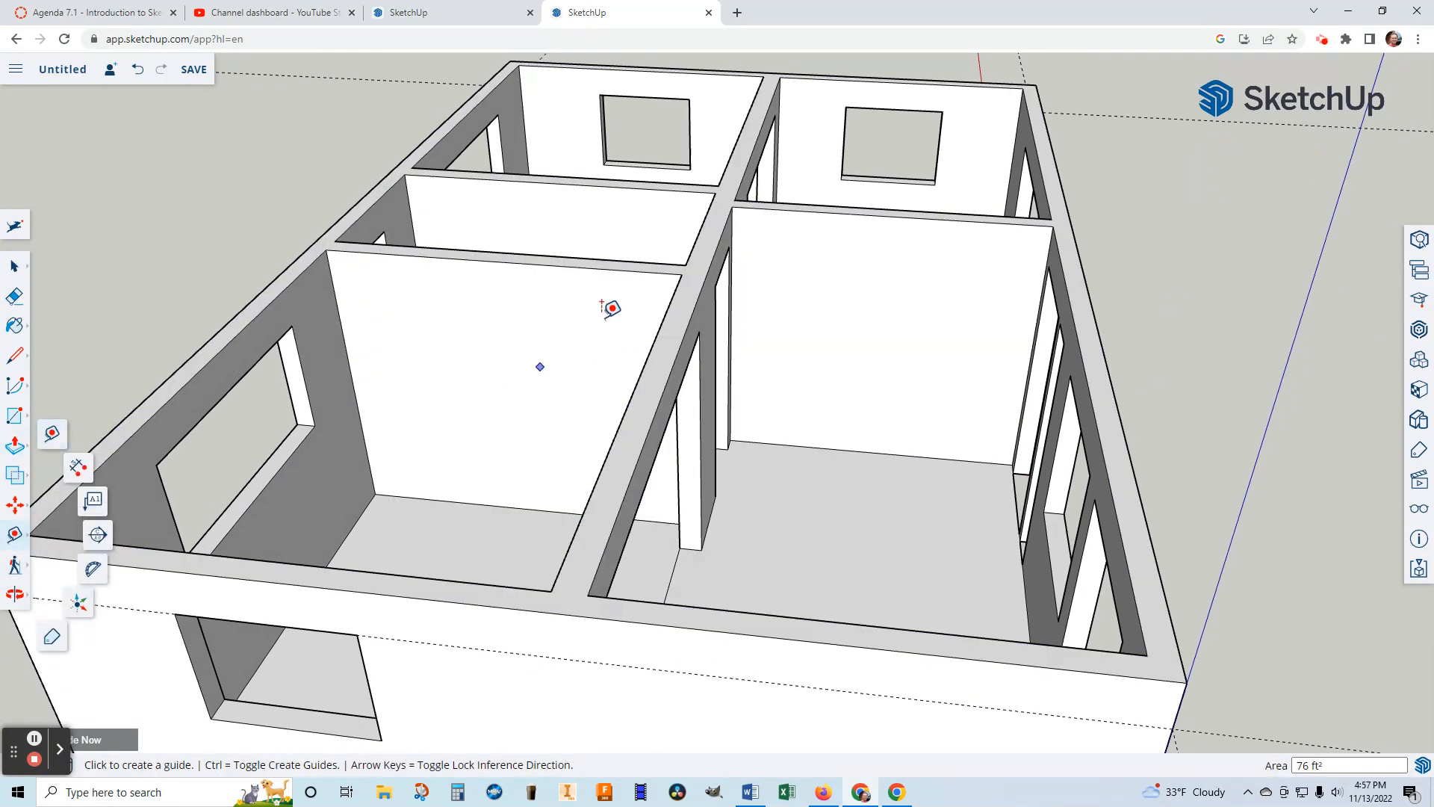
left_click(775, 209)
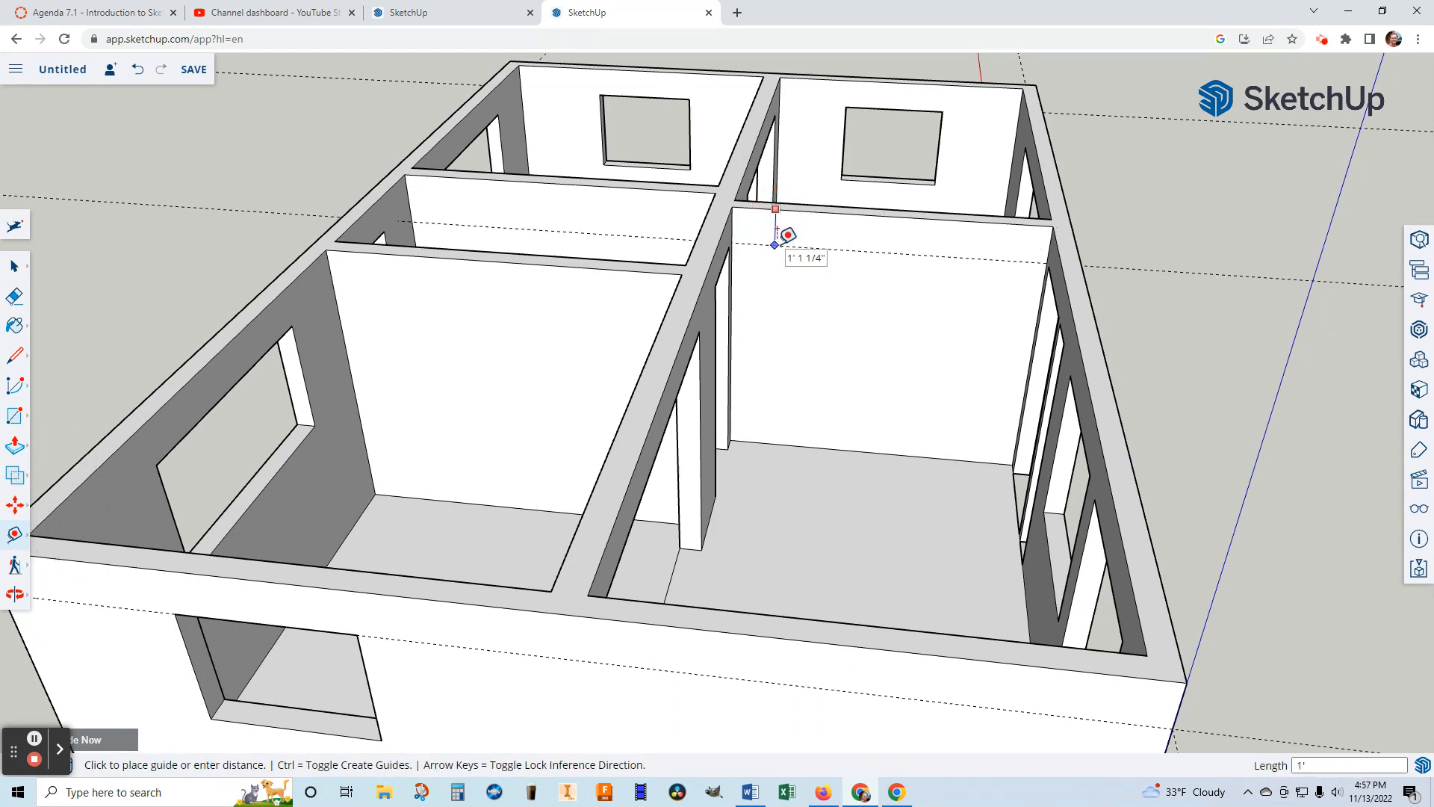
key("Return")
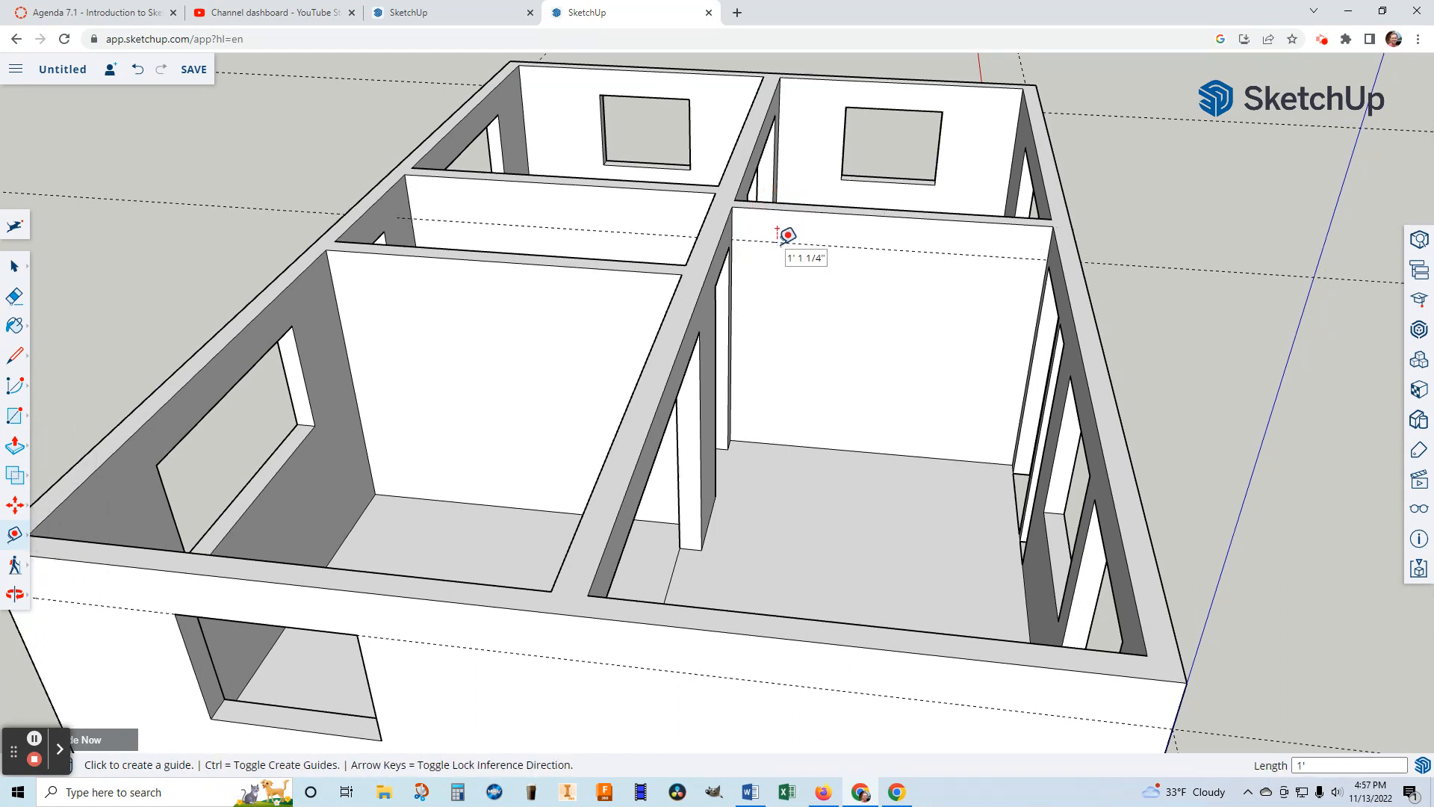
Draw an opening 7' high and about 6' 9" wide from the guide to the floor on that partition and push it through about 6"
left_click(12, 422)
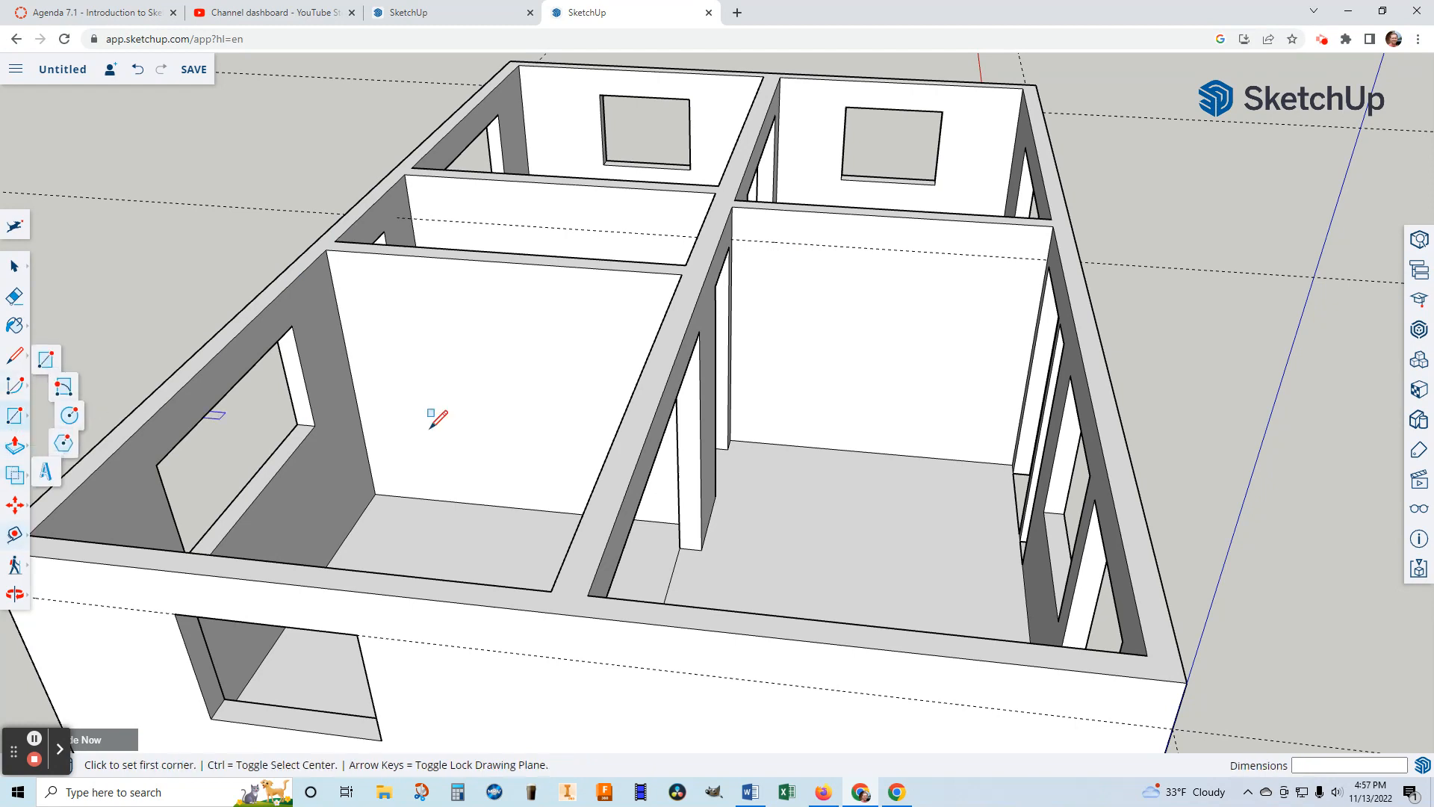
left_click(767, 240)
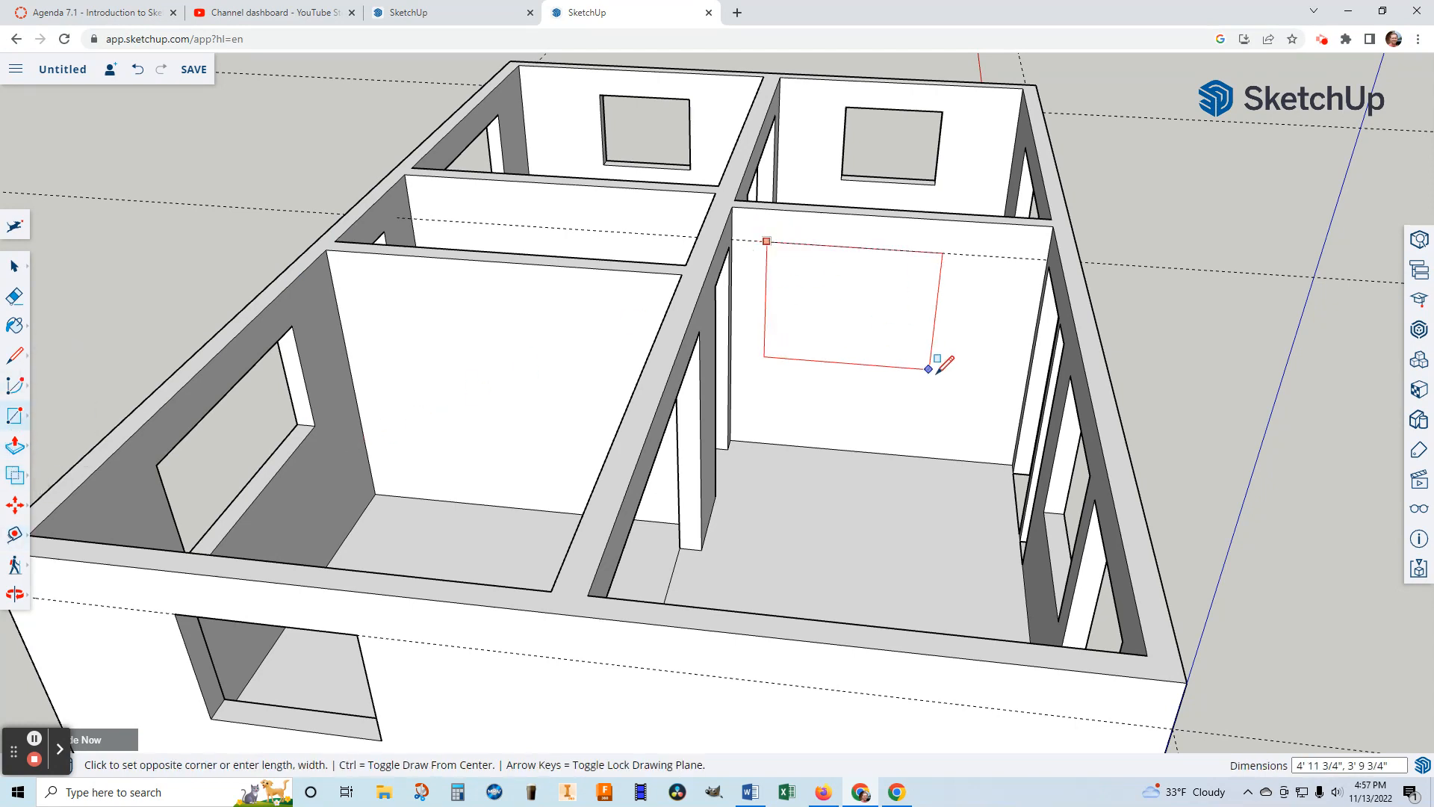
left_click(979, 461)
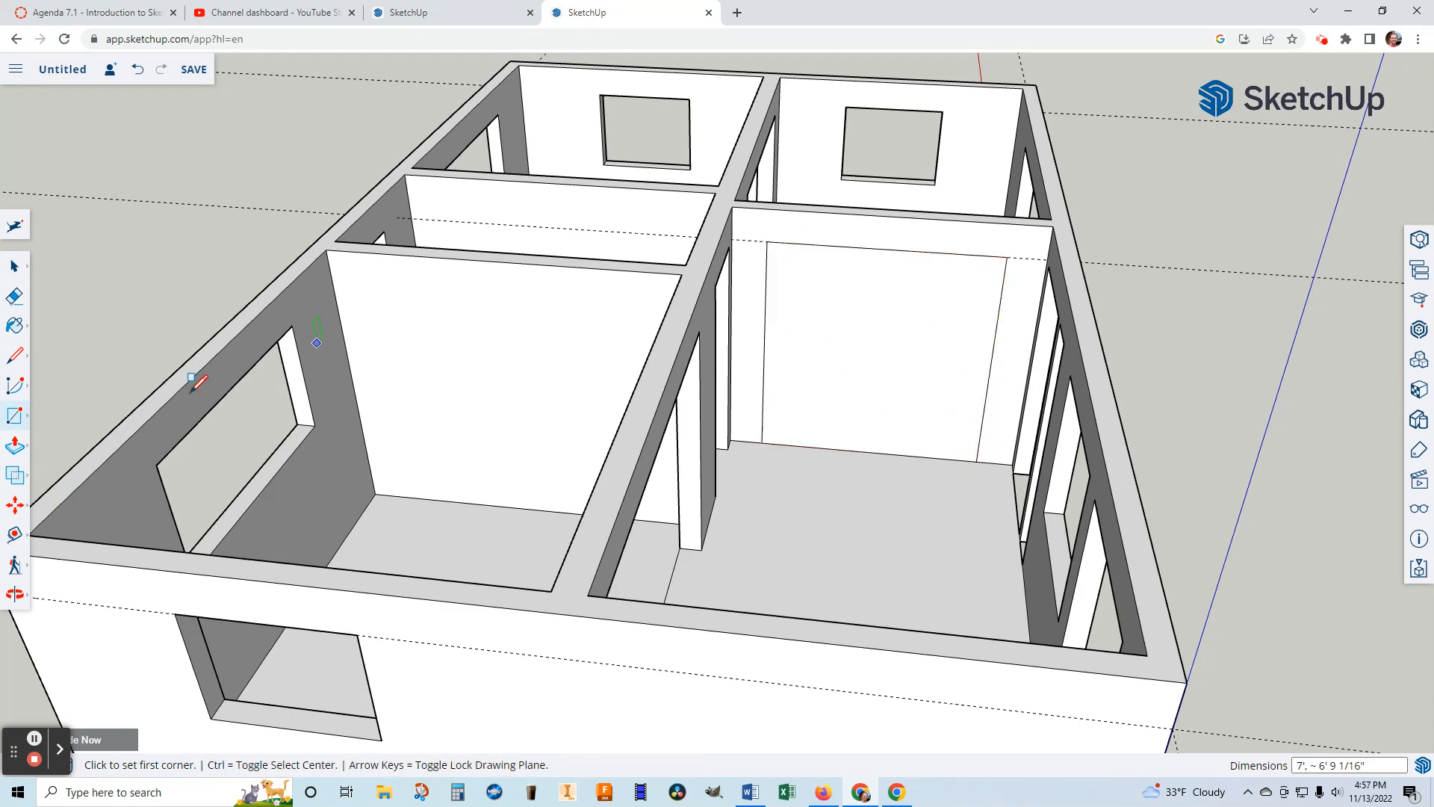
left_click(14, 447)
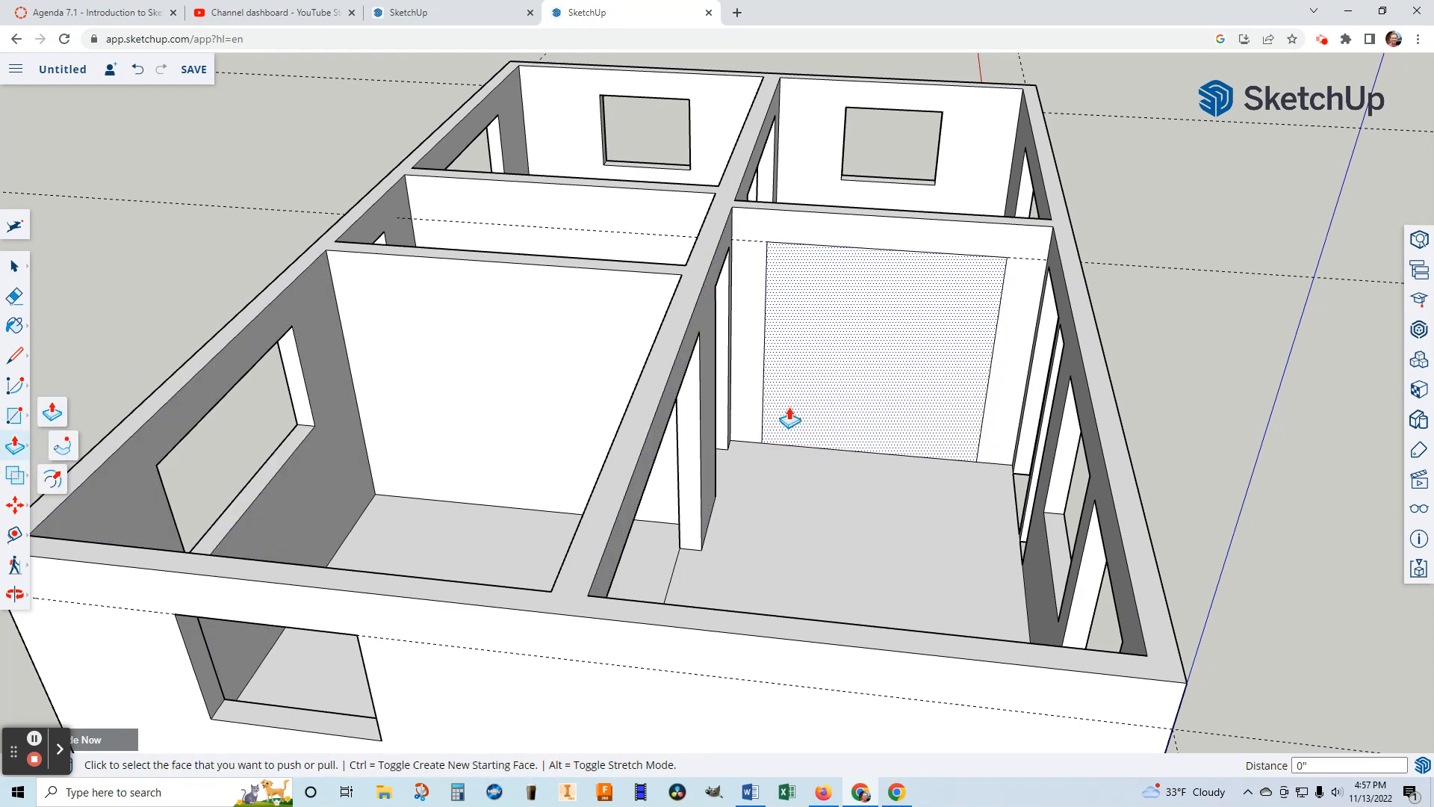
left_click(857, 420)
left_click(872, 381)
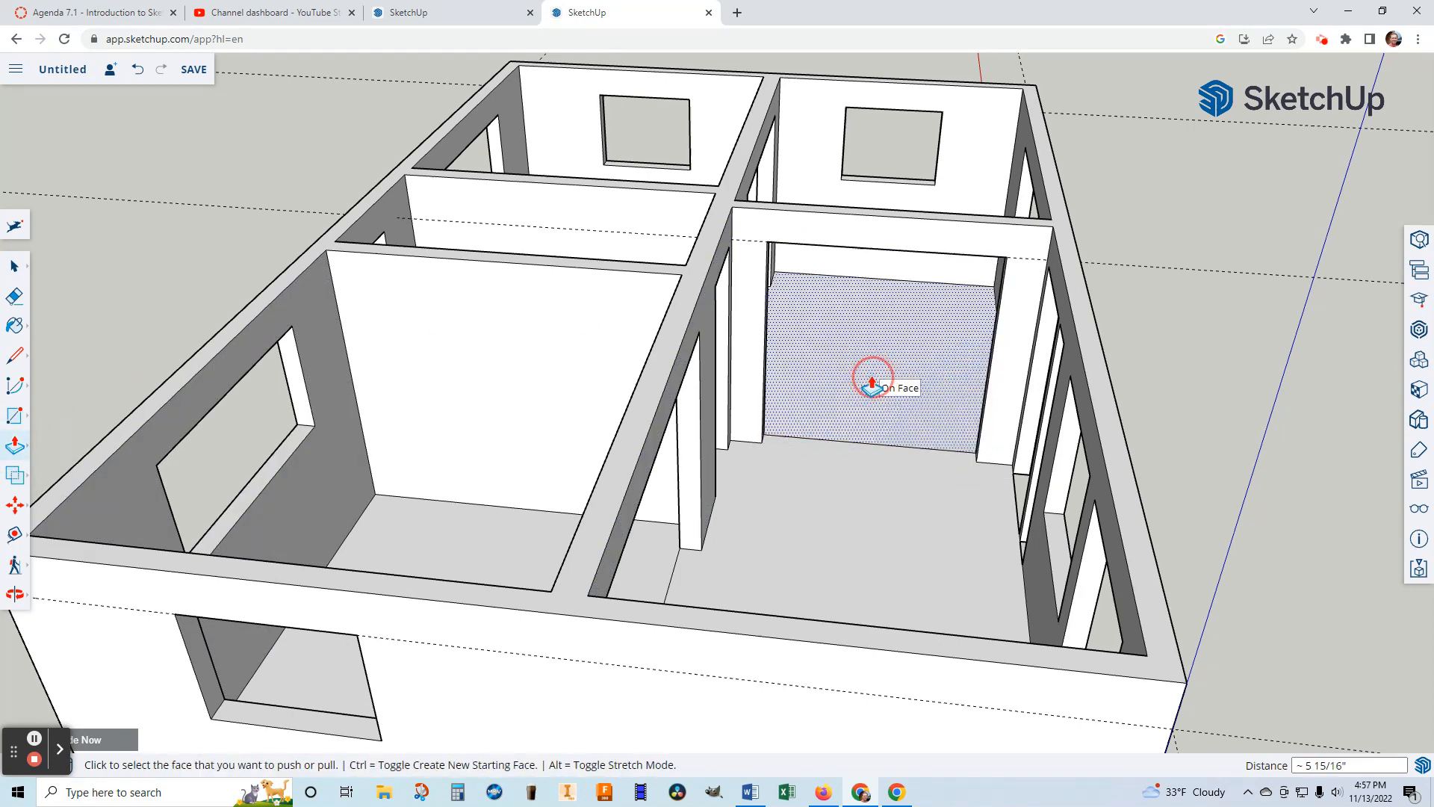
Erase all the remaining dashed guide lines around the house
scroll(943, 393, "down", 2)
scroll(943, 393, "down", 2)
middle_click_drag(951, 406, 896, 390)
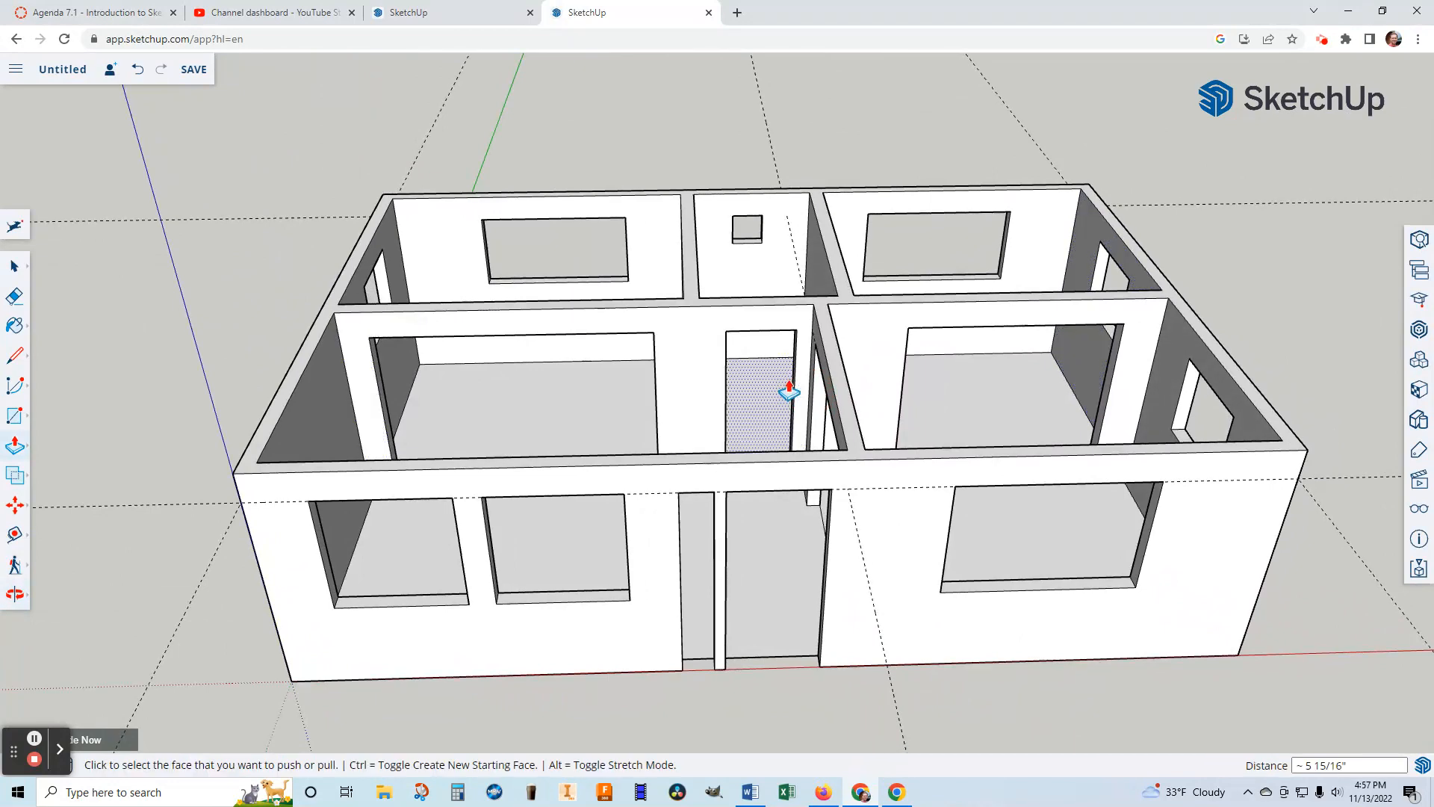
left_click(12, 296)
left_click_drag(191, 581, 210, 590)
left_click_drag(254, 208, 255, 225)
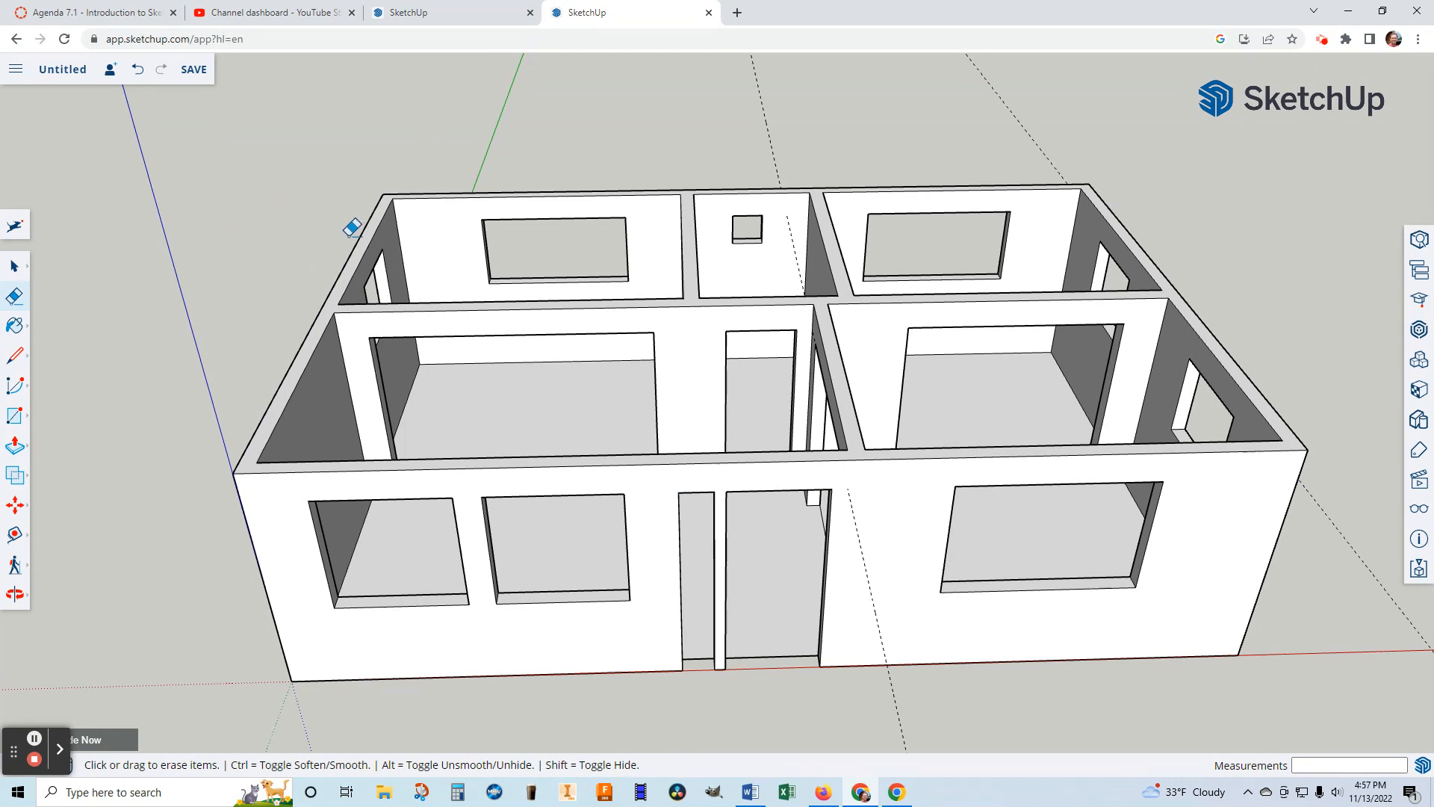
left_click(774, 135)
left_click(1031, 141)
Add the 3D text "Dining", 1' high with a 6" extrusion, on the floor at the left end of the large front room
mouse_move(1189, 275)
middle_mouse_down()
mouse_move(1212, 302)
mouse_move(1132, 289)
mouse_move(1169, 361)
middle_mouse_up()
scroll(1001, 371, "down", 1)
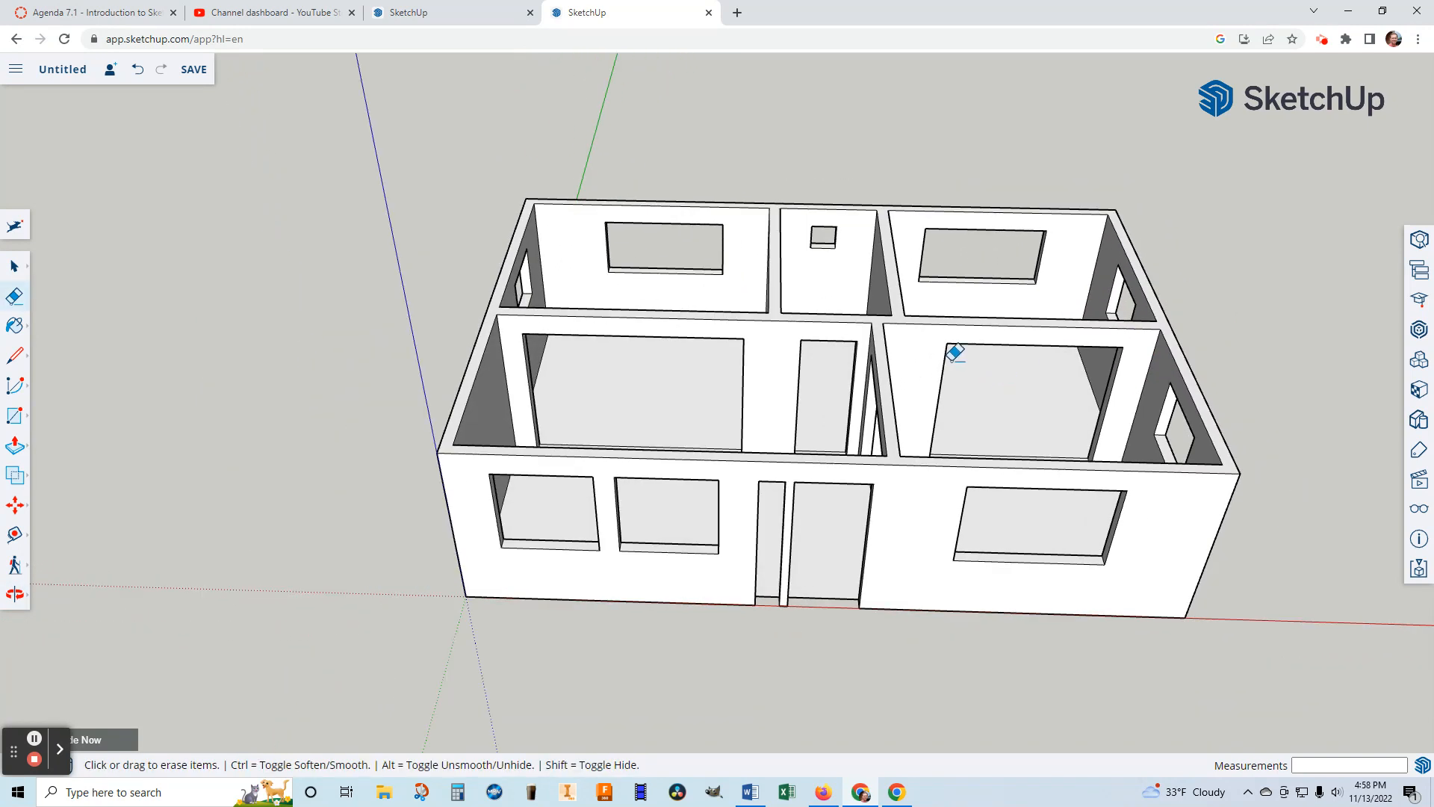
middle_click_drag(953, 356, 969, 490)
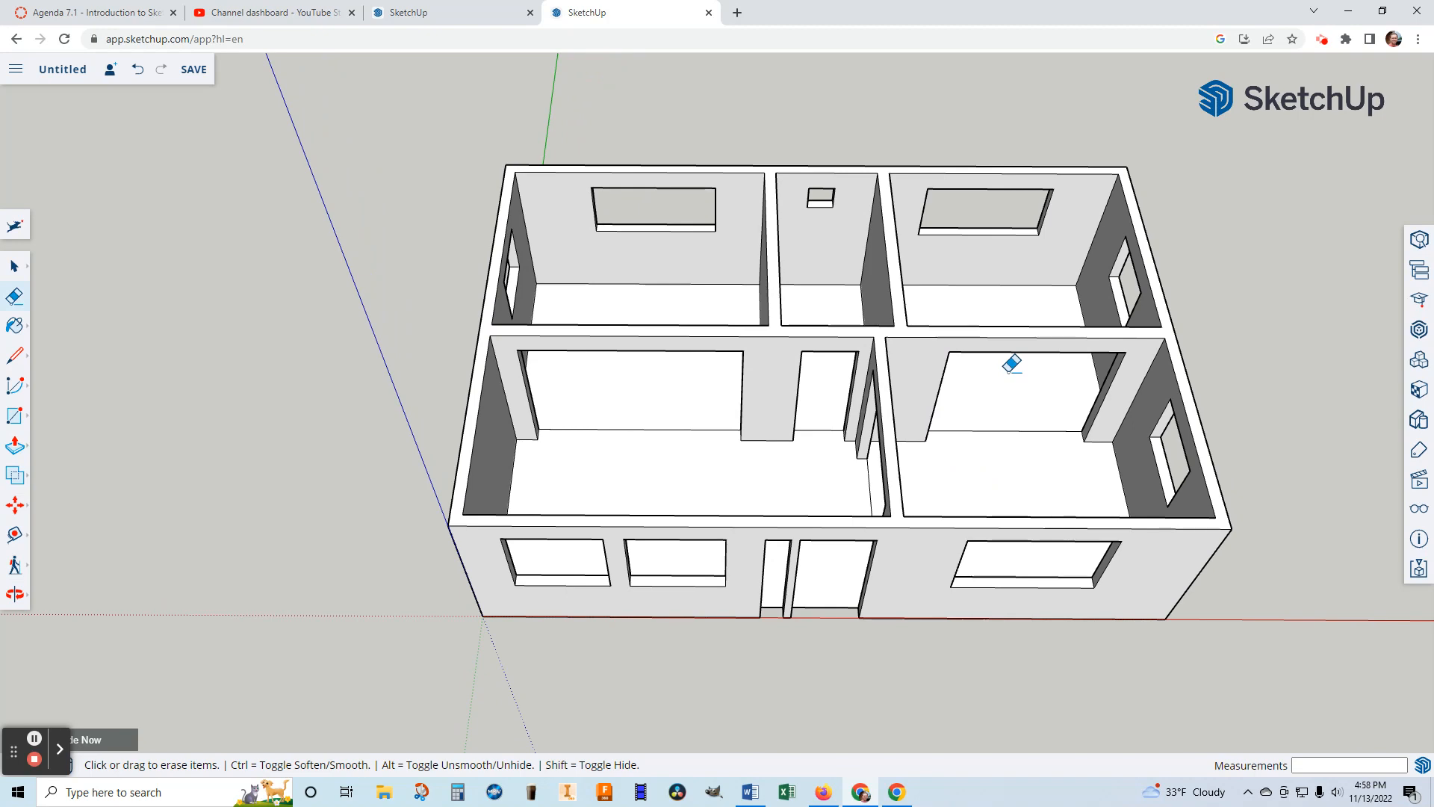
mouse_move(1012, 363)
middle_mouse_down()
mouse_move(957, 433)
mouse_move(961, 580)
mouse_move(966, 489)
middle_mouse_up()
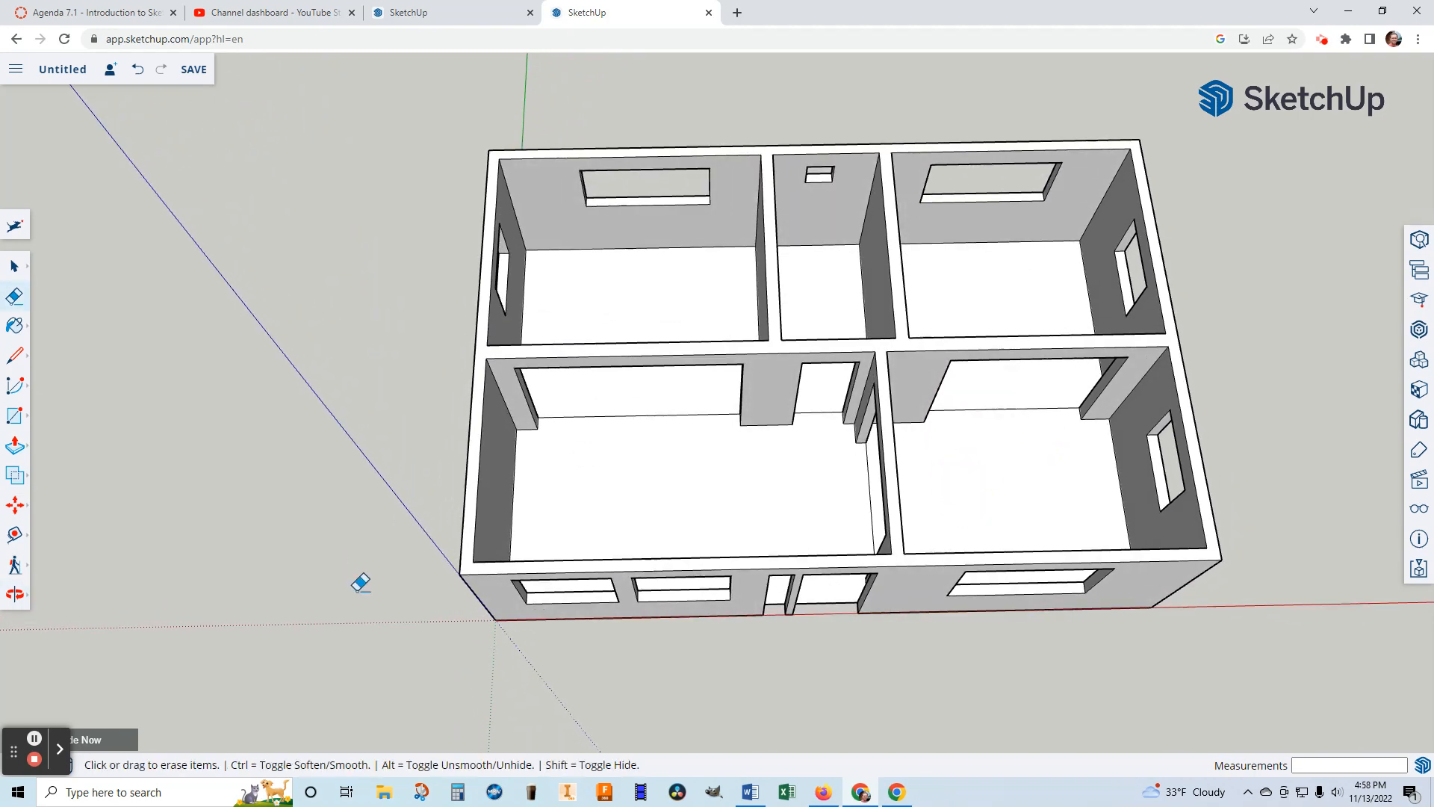
left_click(15, 594)
left_click(71, 576)
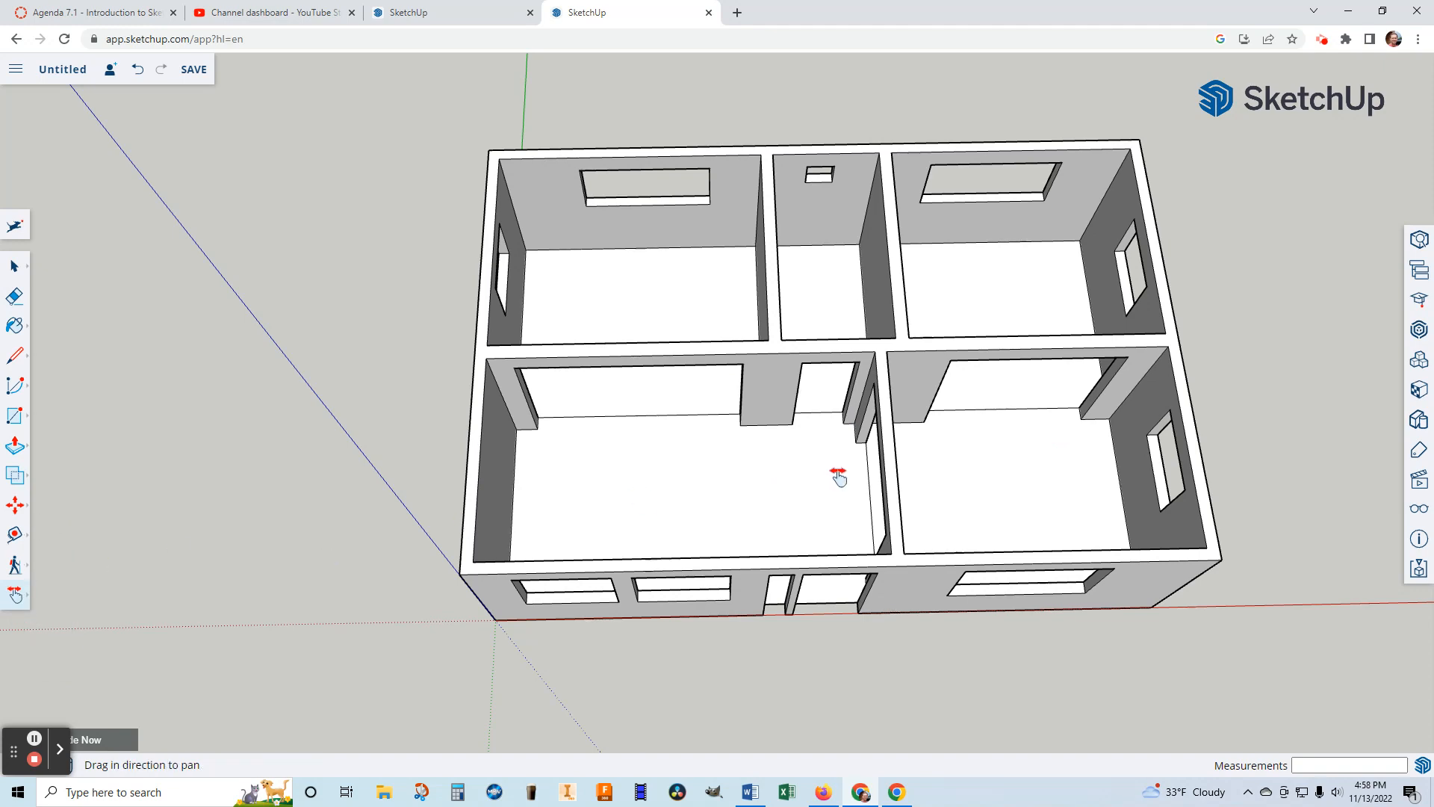
left_click_drag(838, 476, 649, 484)
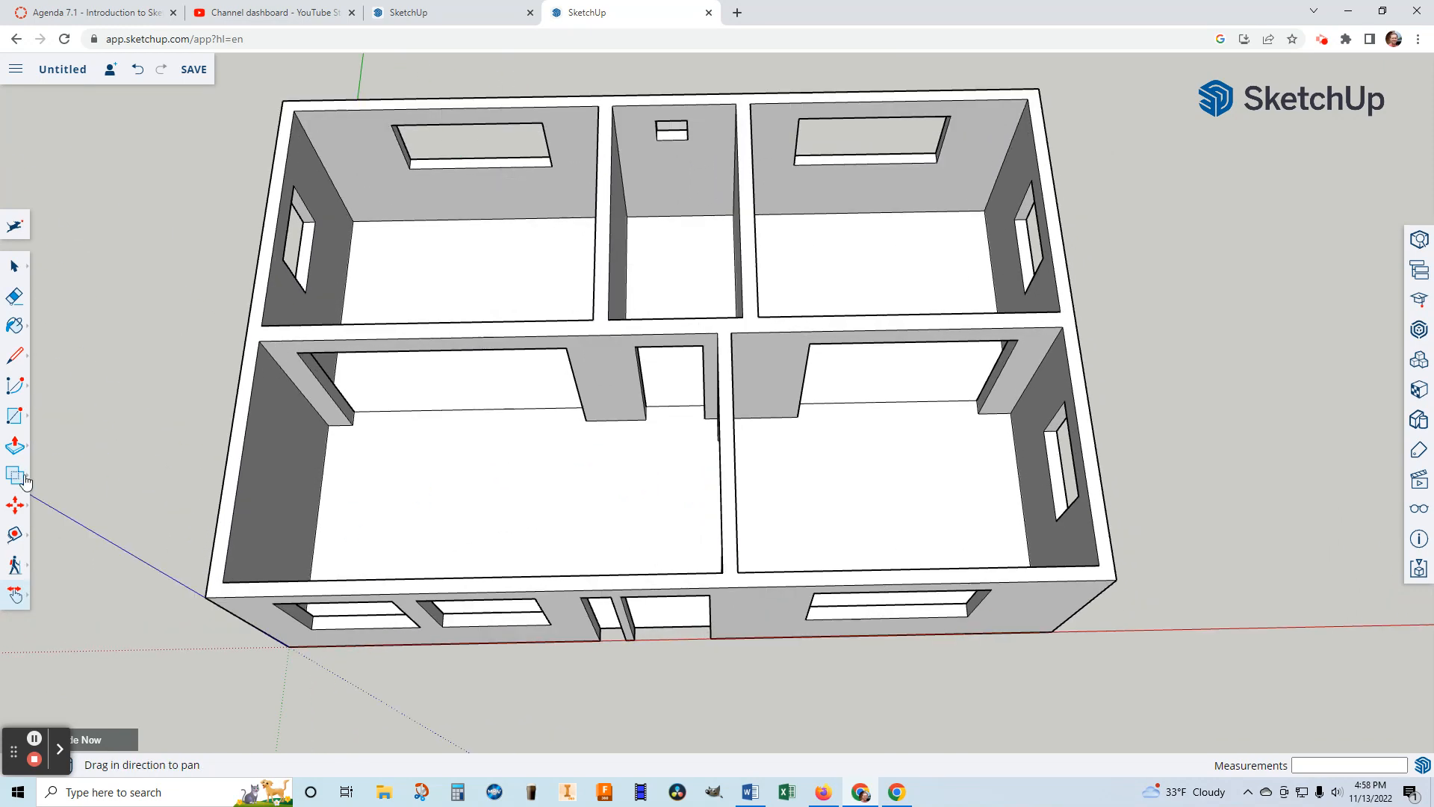
left_click(16, 419)
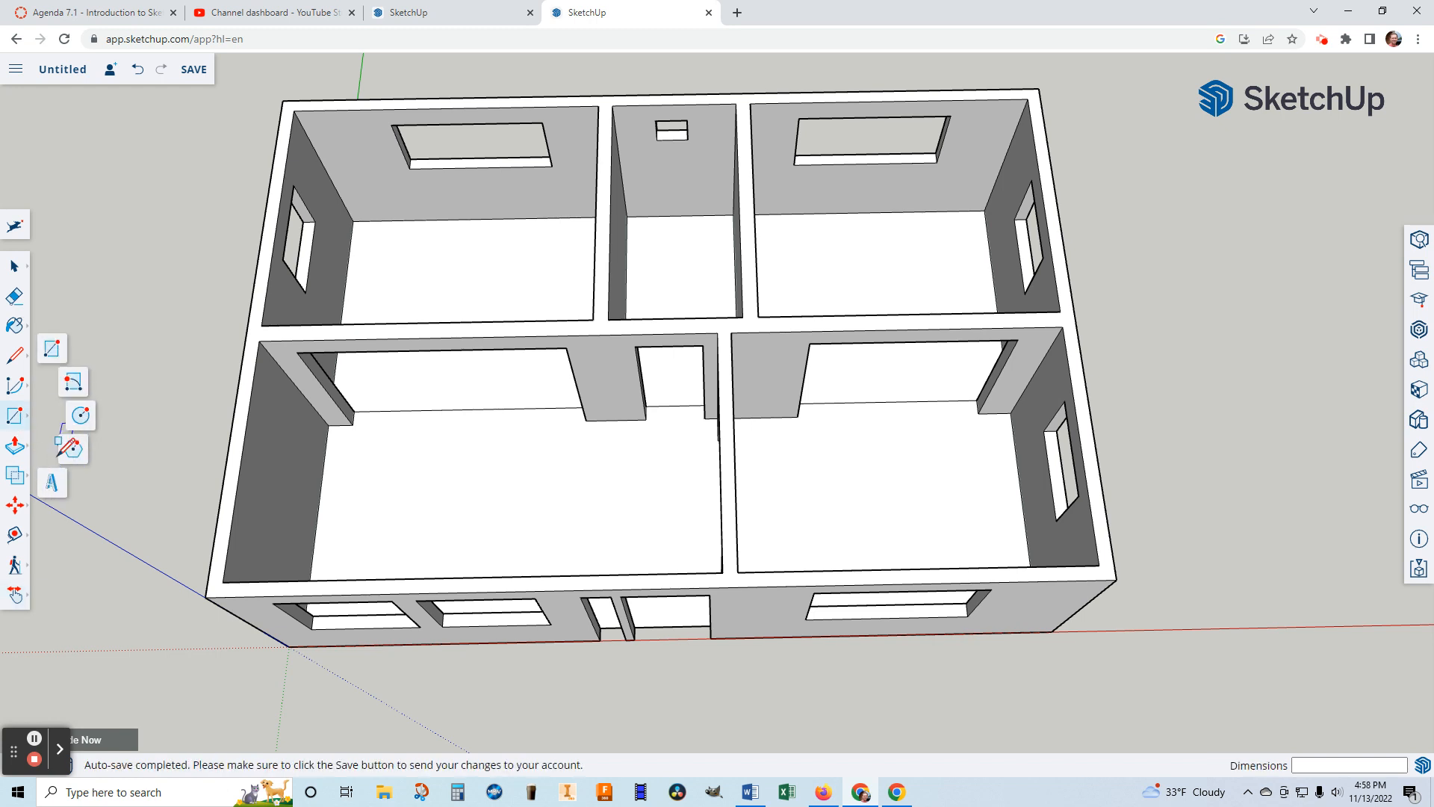
left_click(48, 486)
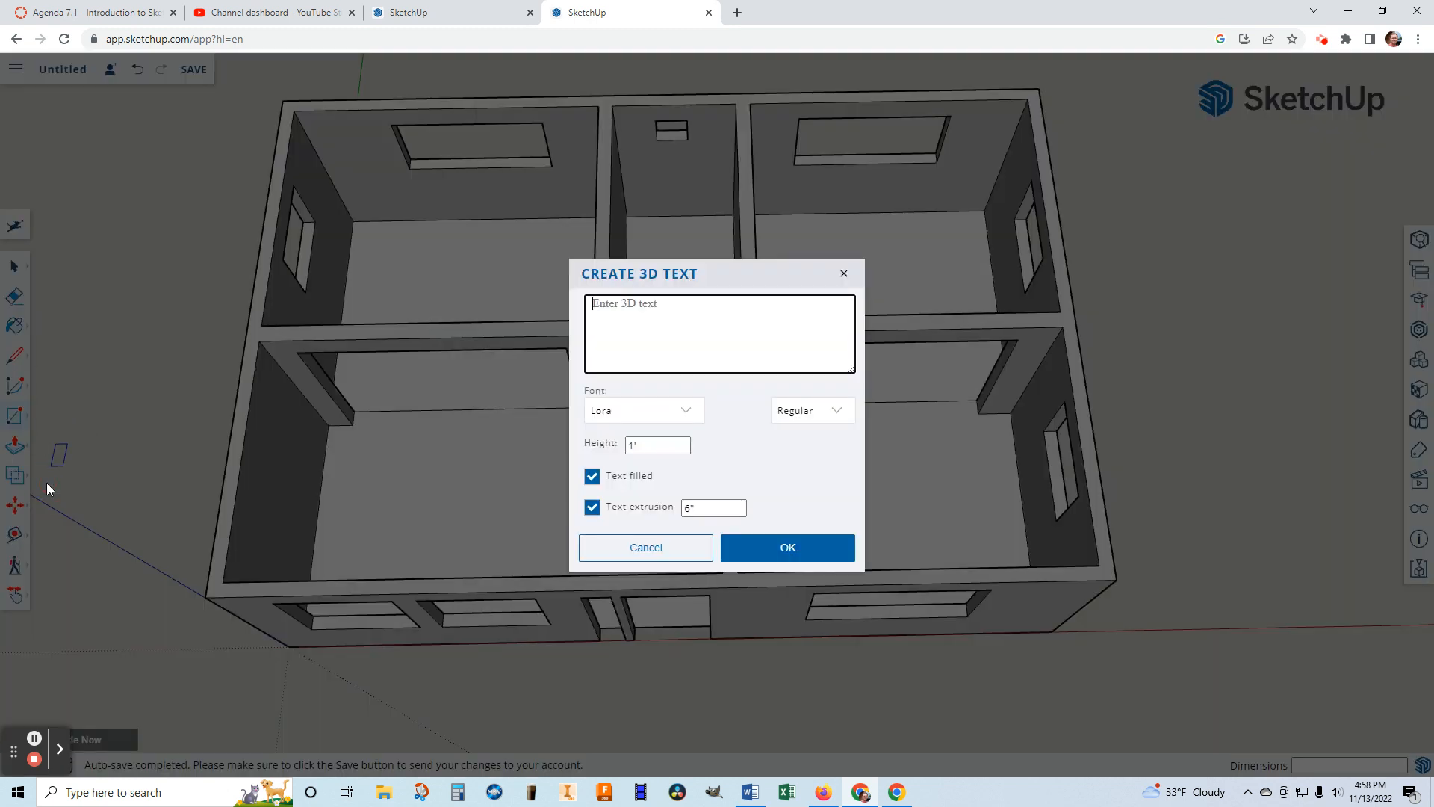
left_click(680, 350)
type("Dining")
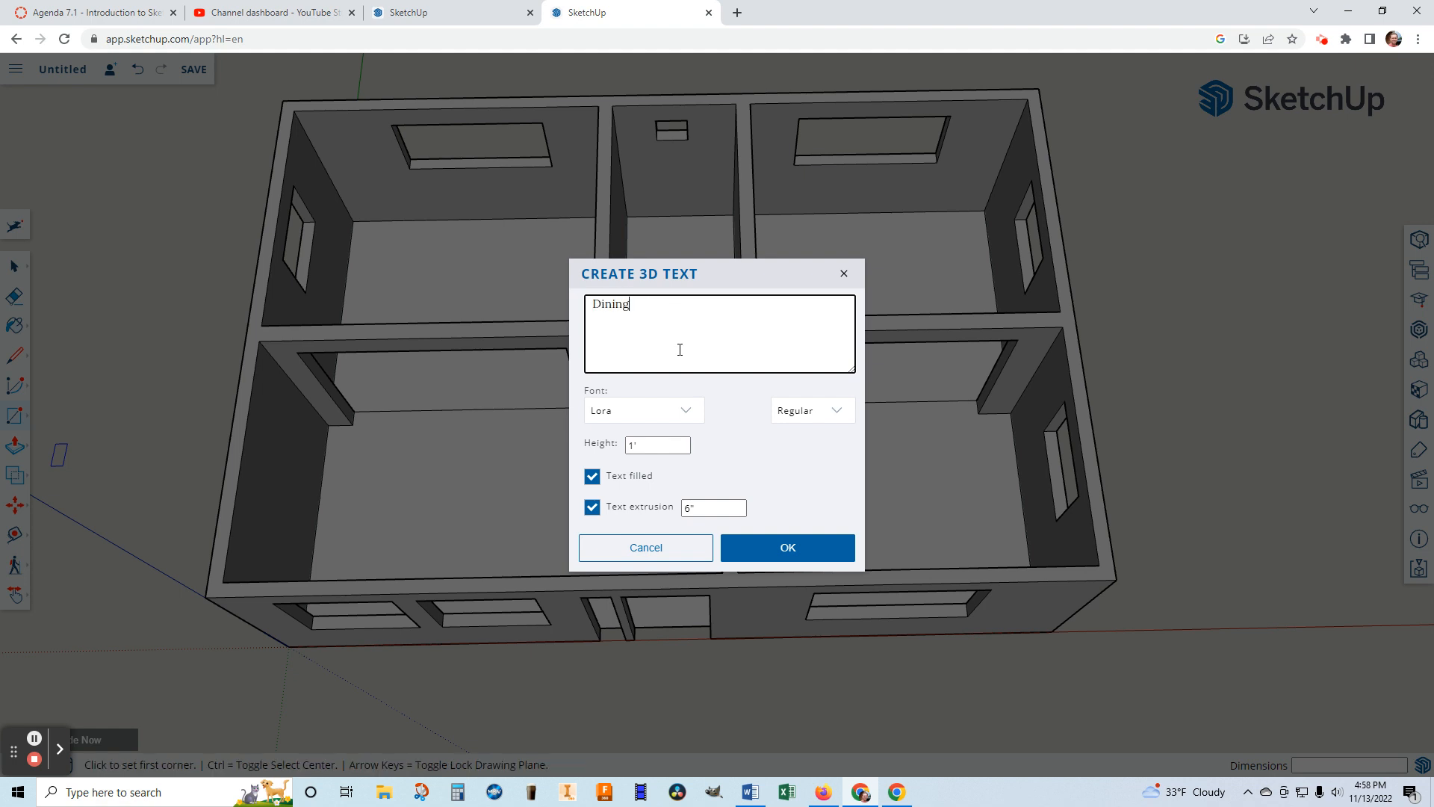
left_click(777, 548)
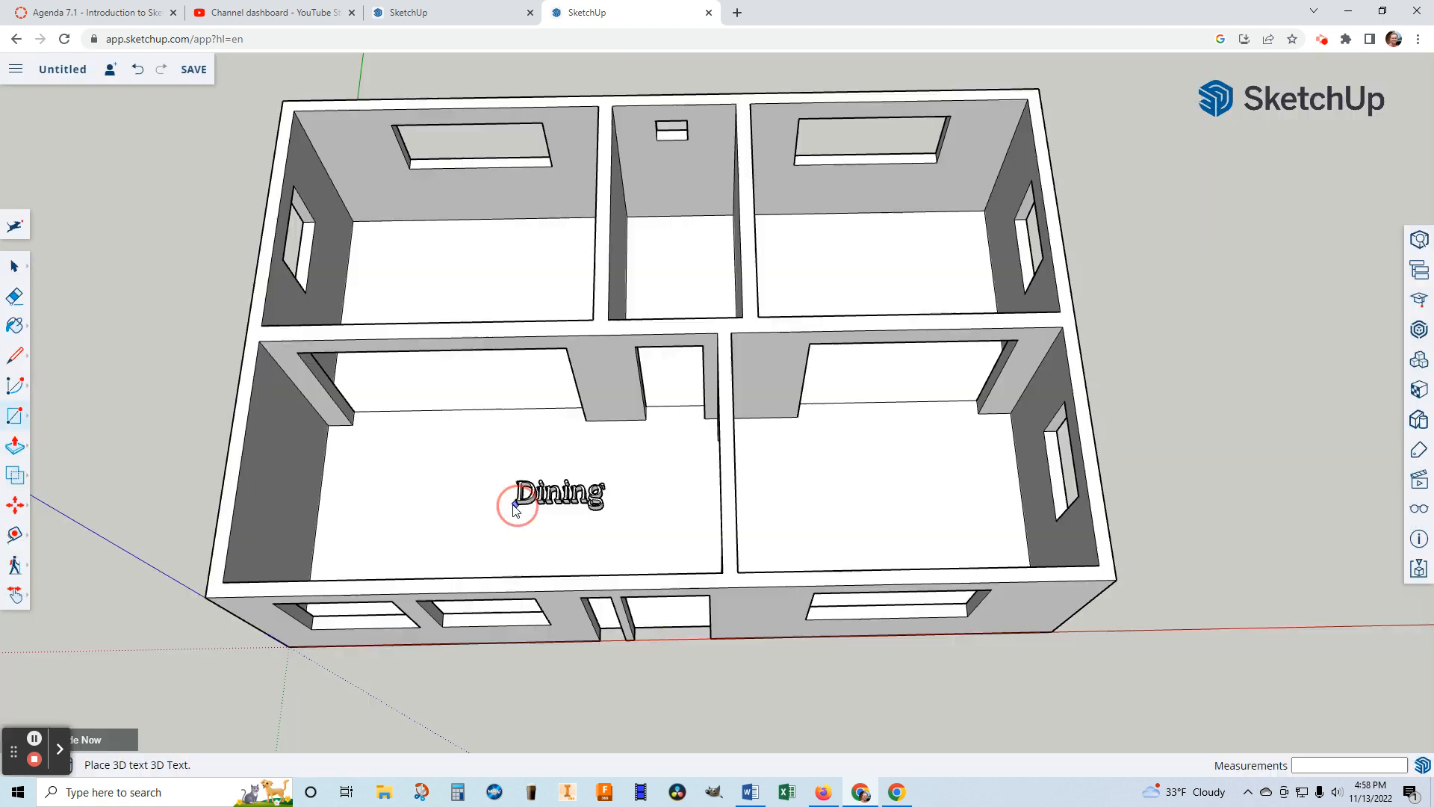
left_click(387, 520)
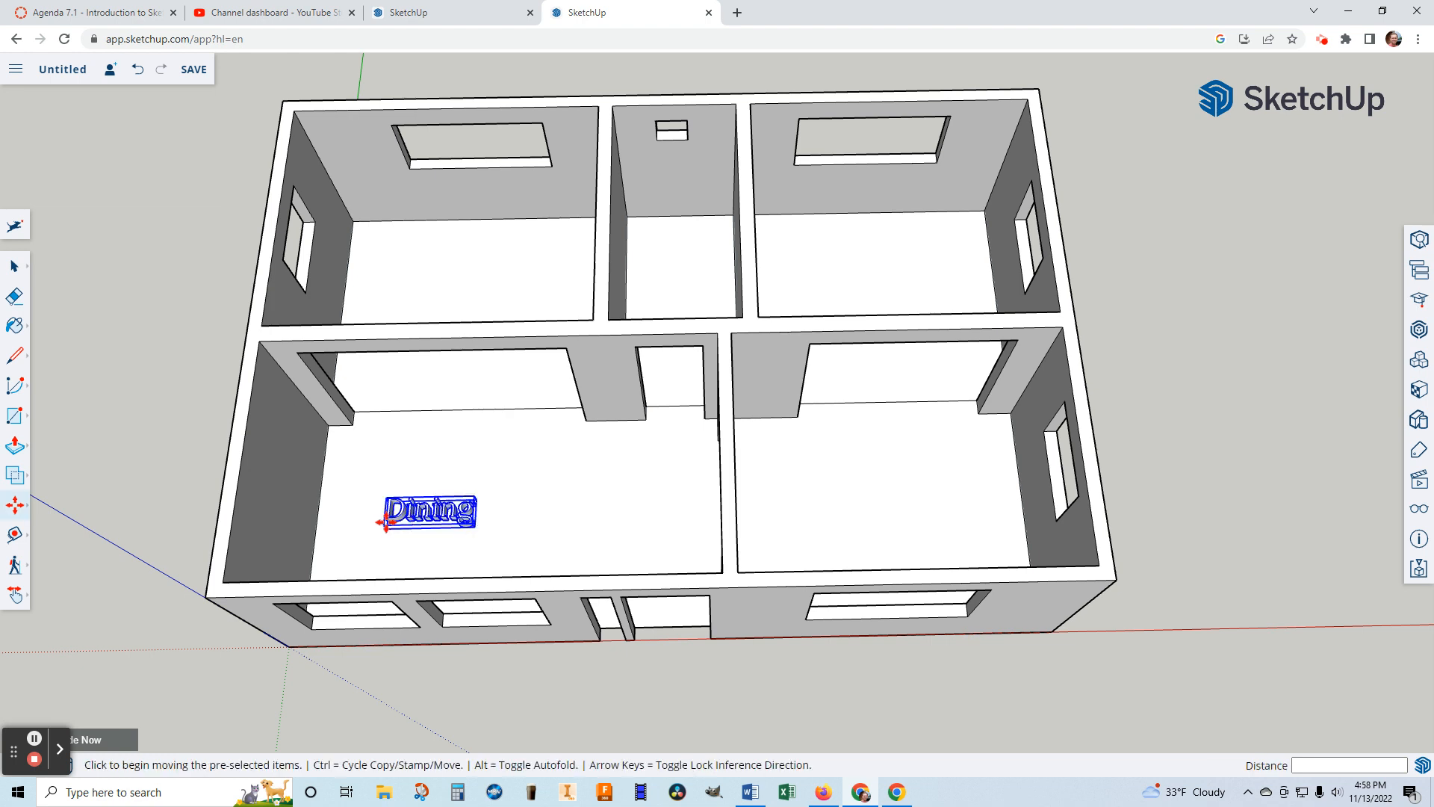
Add the 3D text "Foyer" on the floor behind the front door and move it about 1' 6" clear of the partition
left_click(15, 414)
left_click(51, 483)
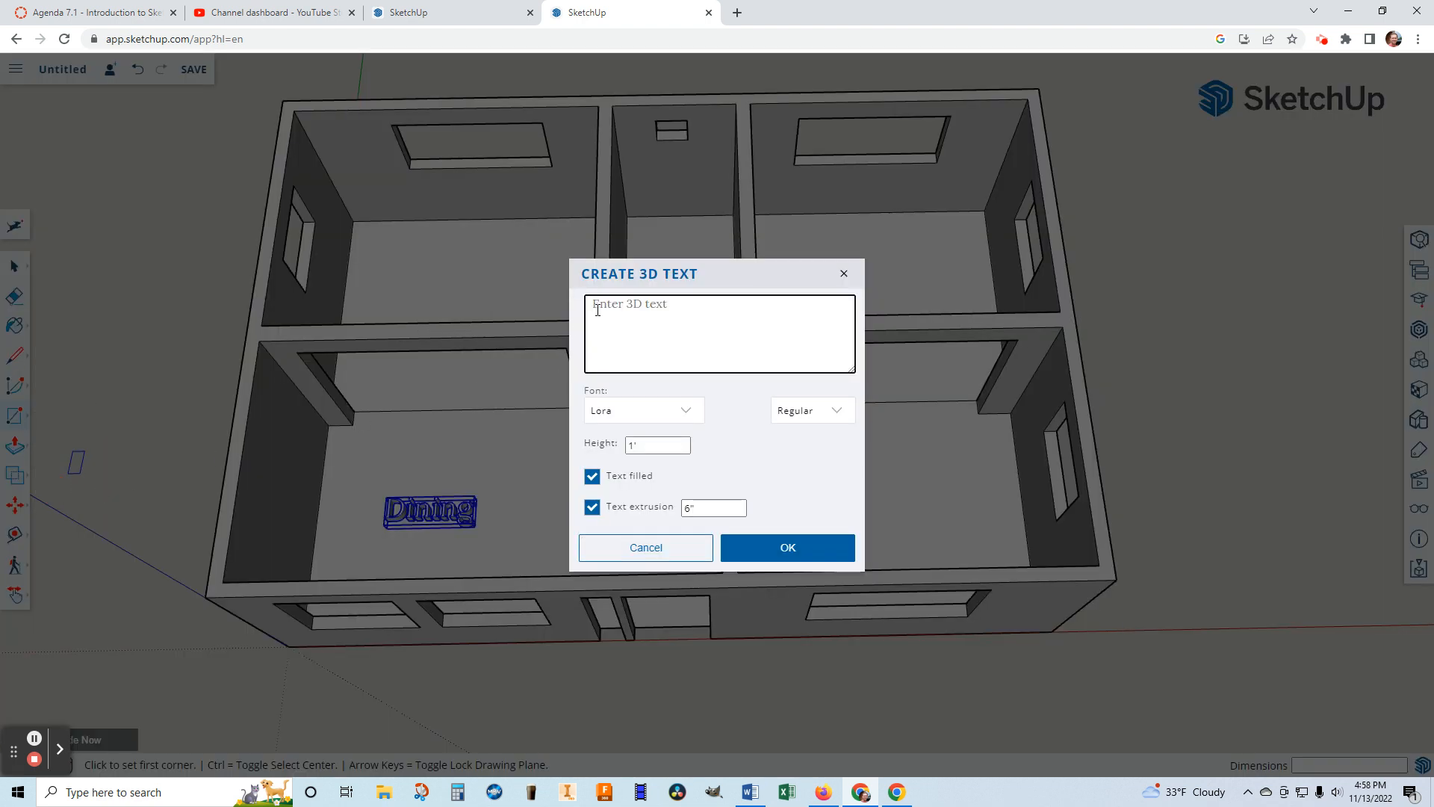
type("Foyer")
left_click(809, 537)
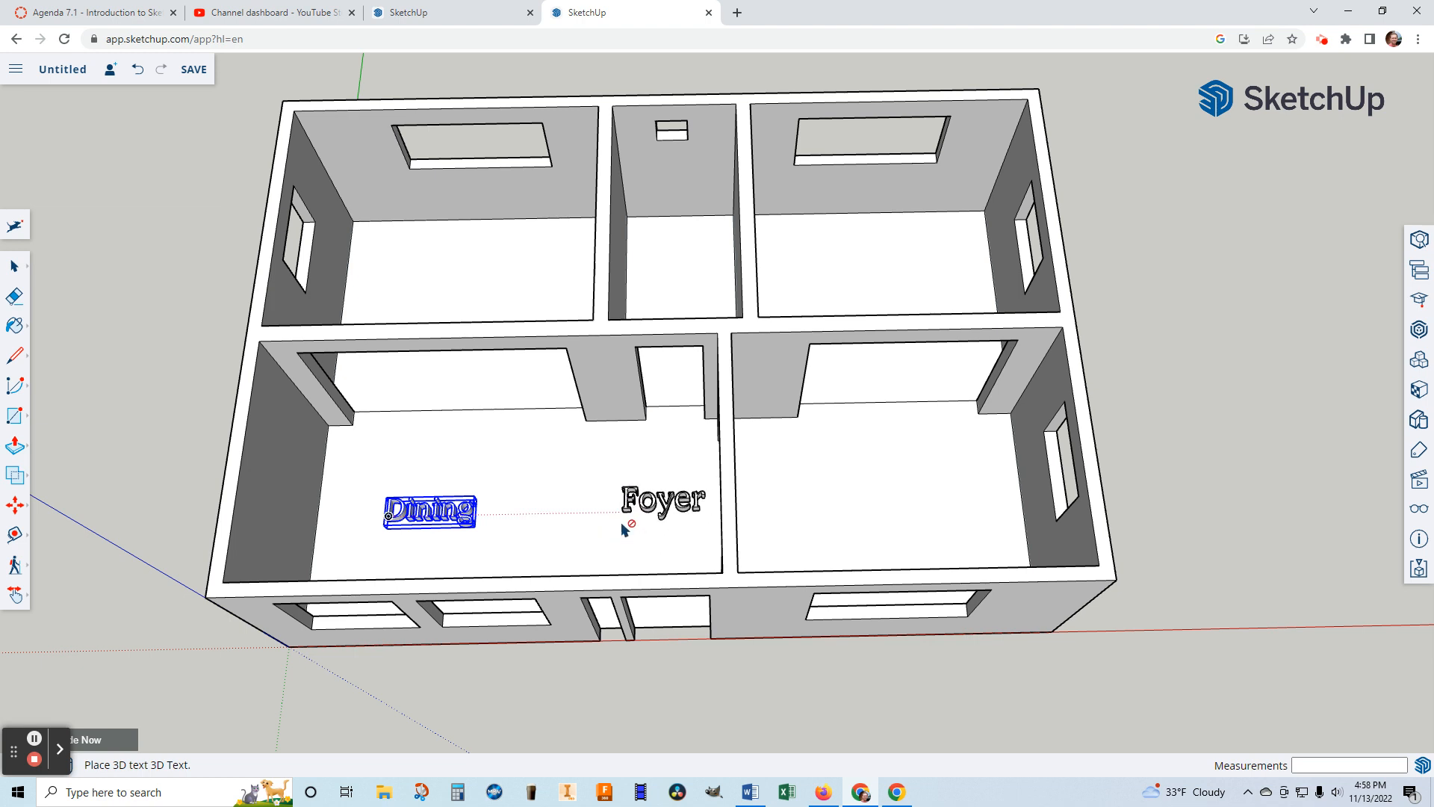
left_click(644, 536)
key("m")
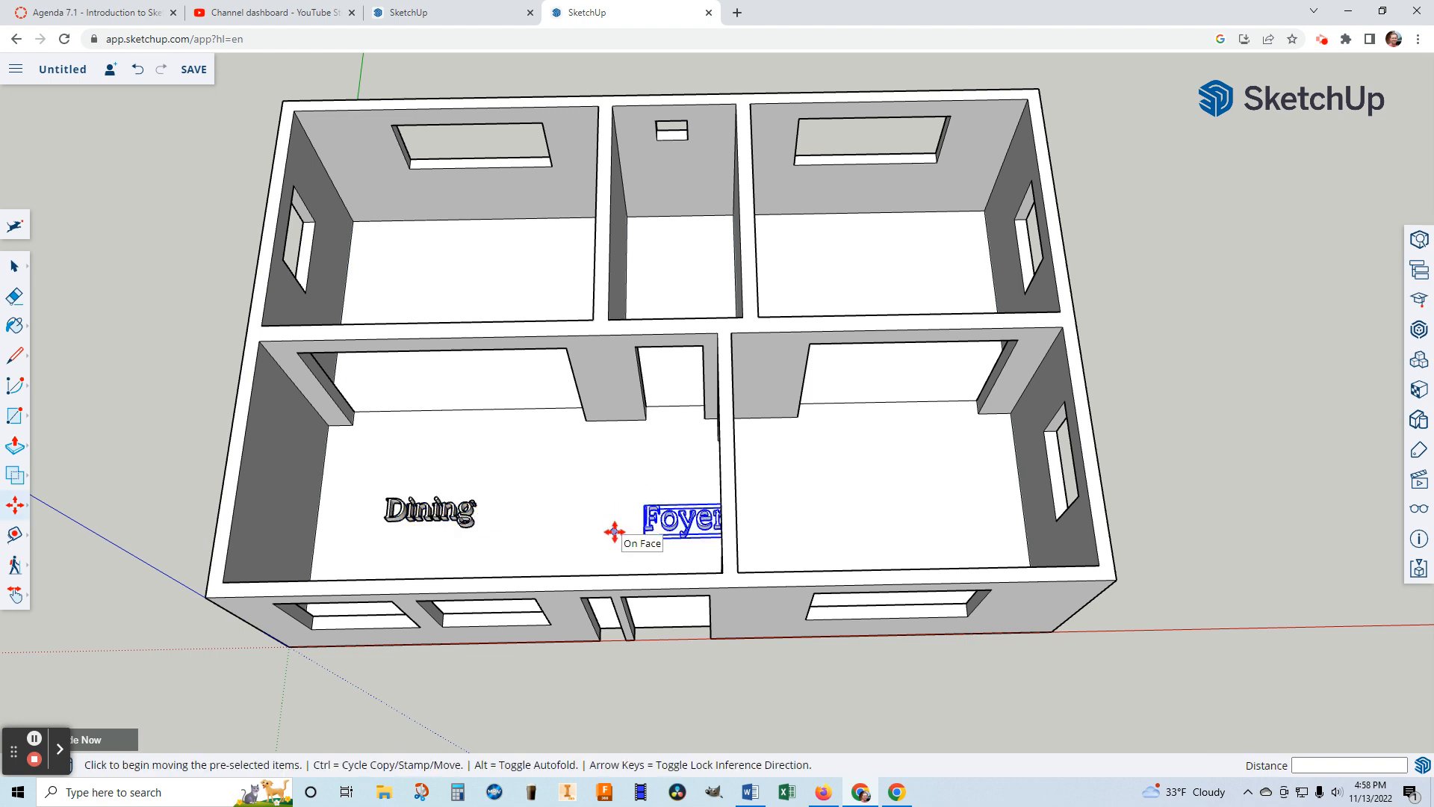
left_click(710, 517)
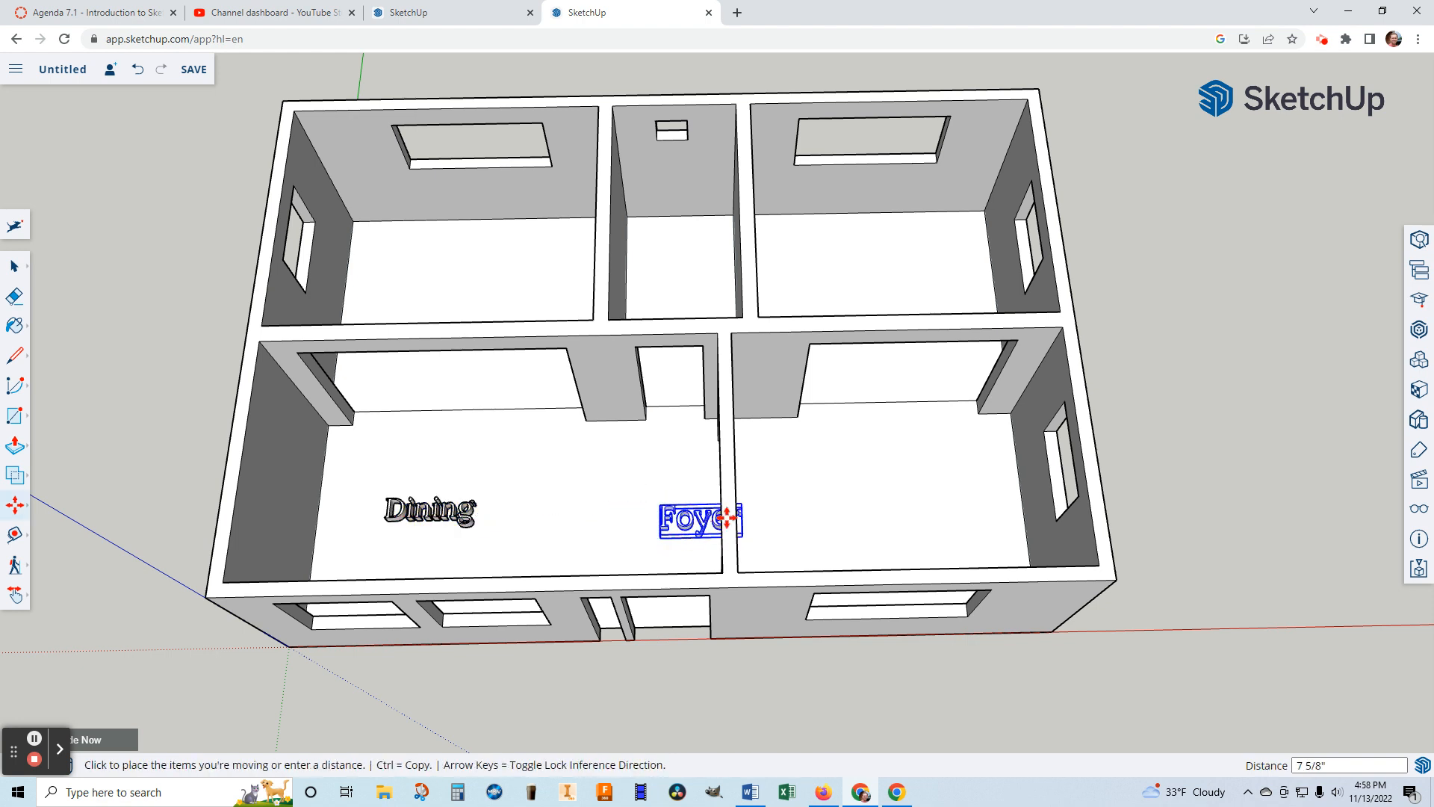
left_click(676, 507)
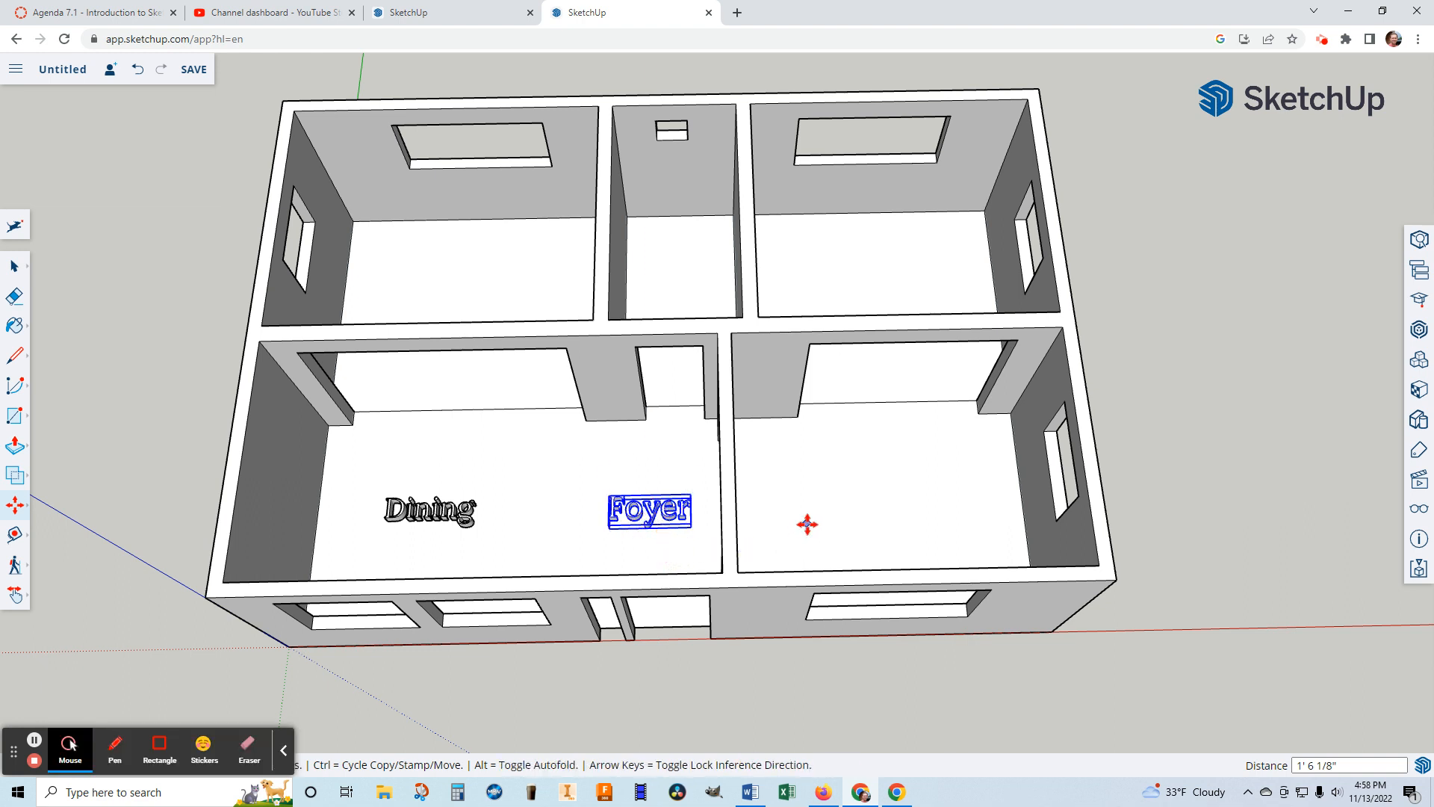
Add the 3D text "Family" on the middle of the right front room's floor
left_click(14, 267)
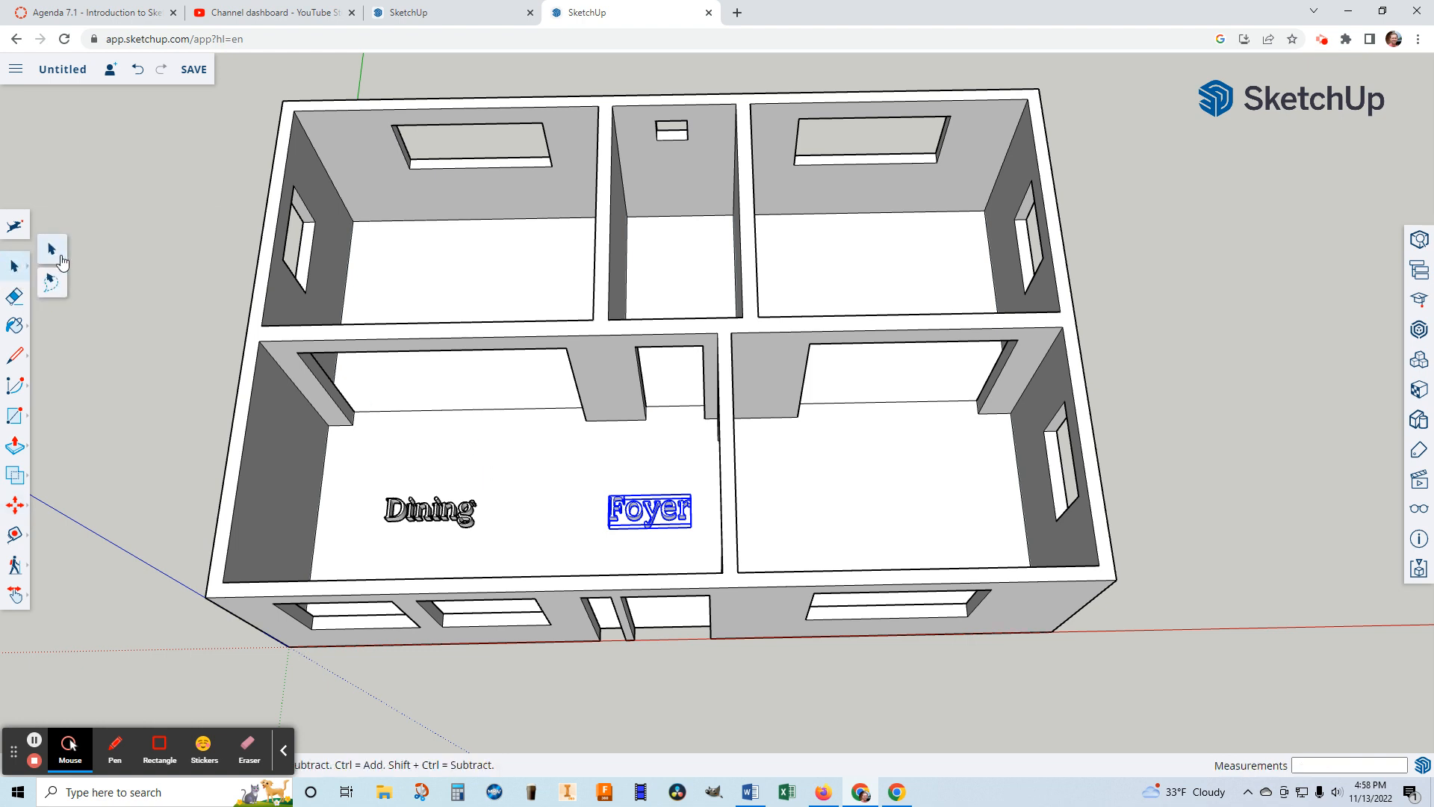
left_click(902, 509)
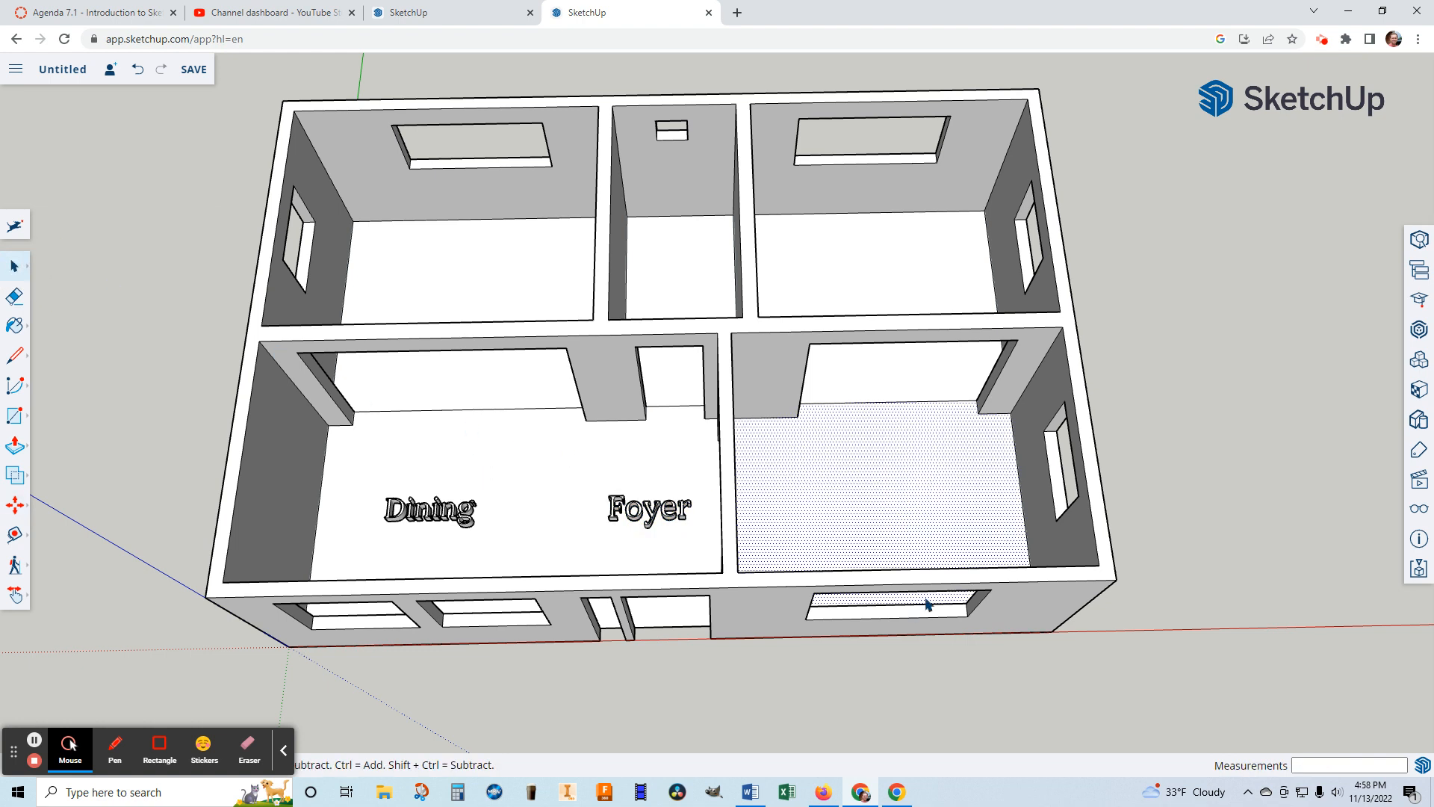
left_click(16, 419)
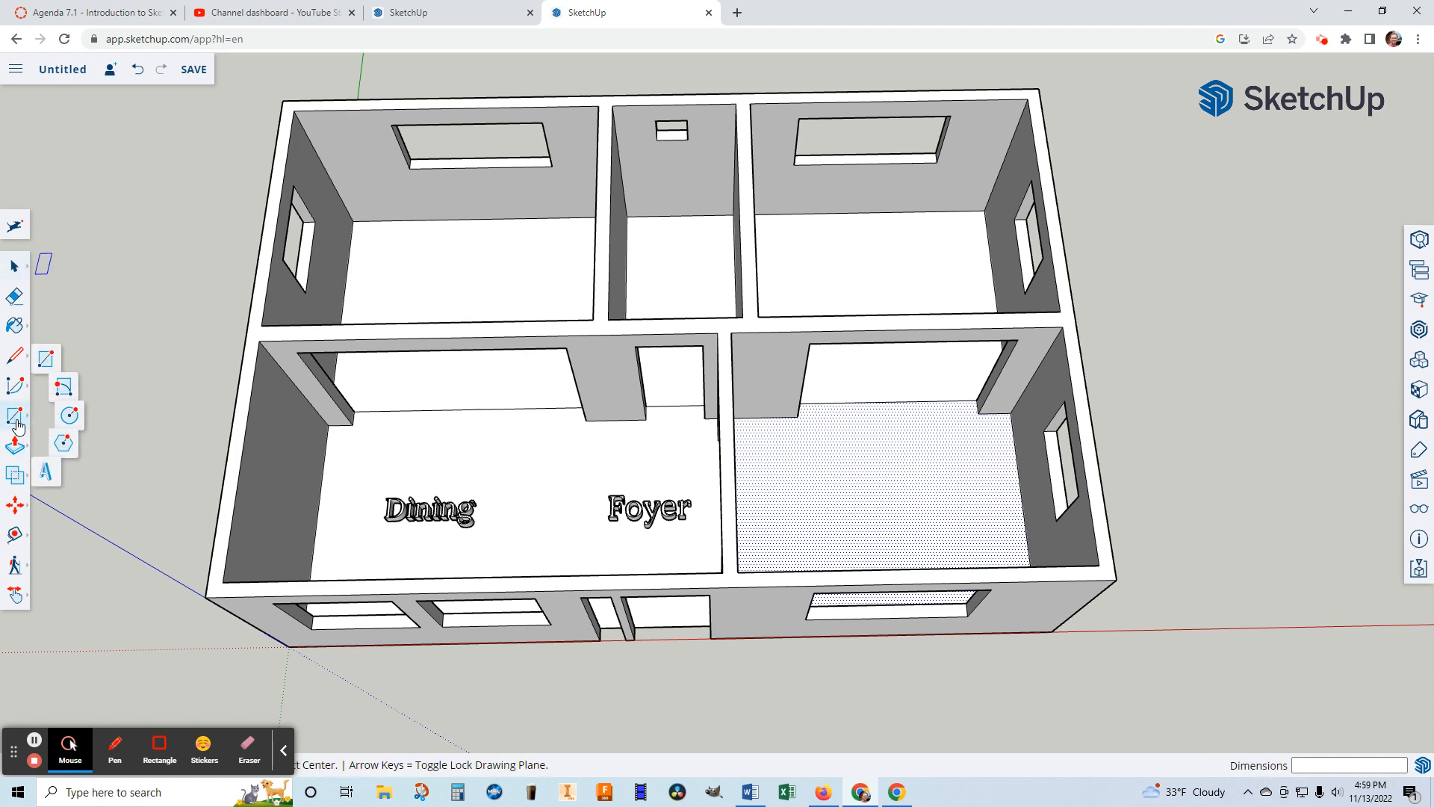
left_click(53, 484)
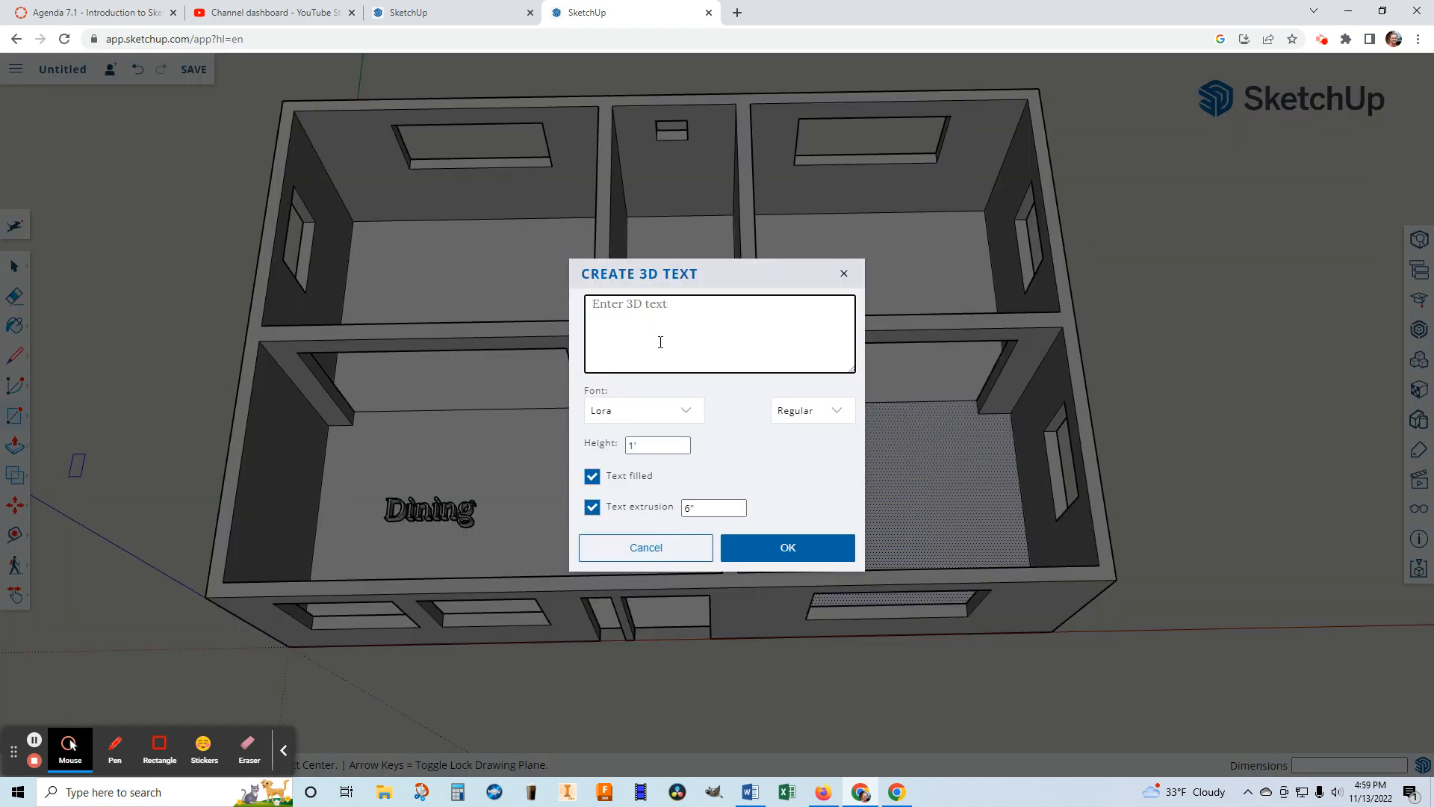
type("Family")
left_click(796, 550)
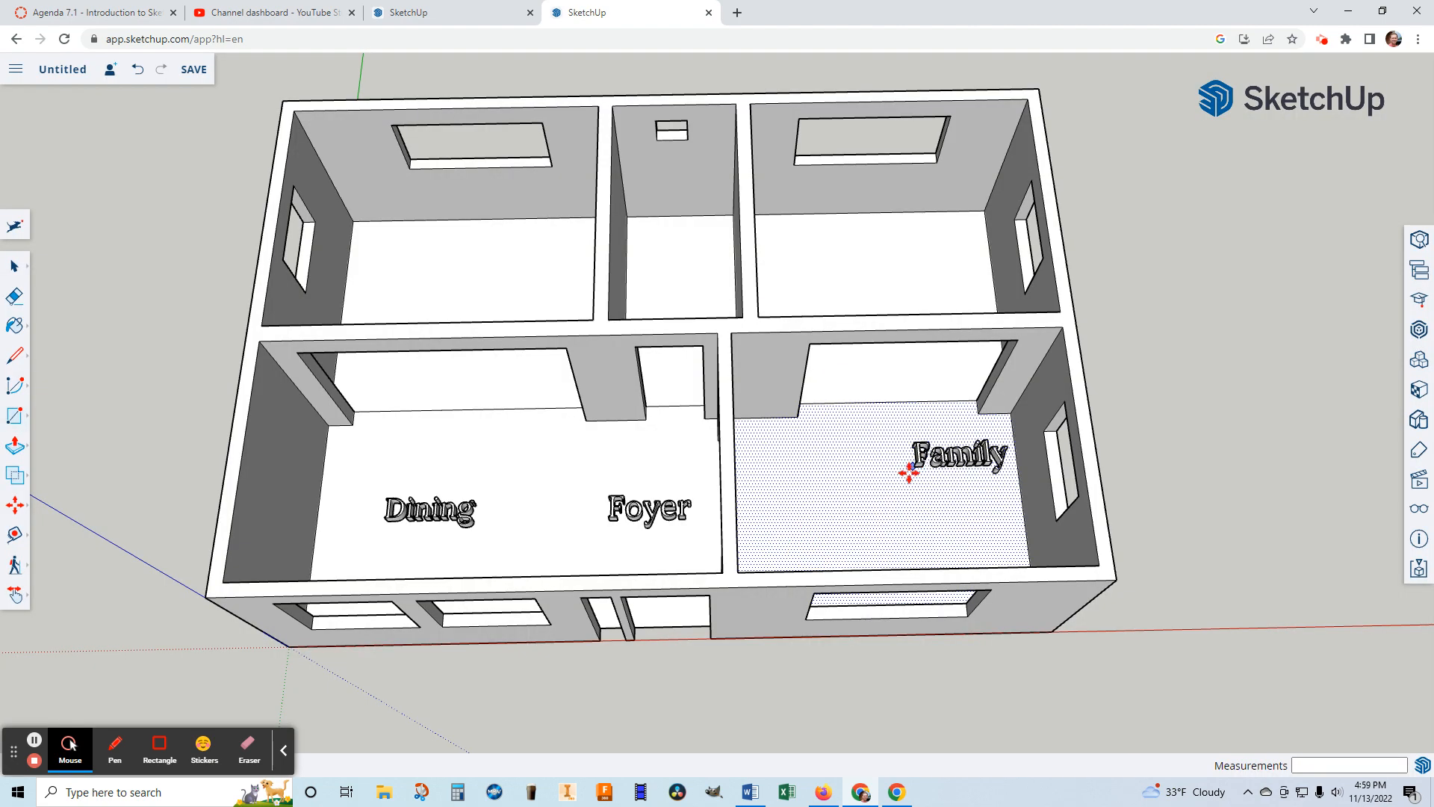
left_click(849, 502)
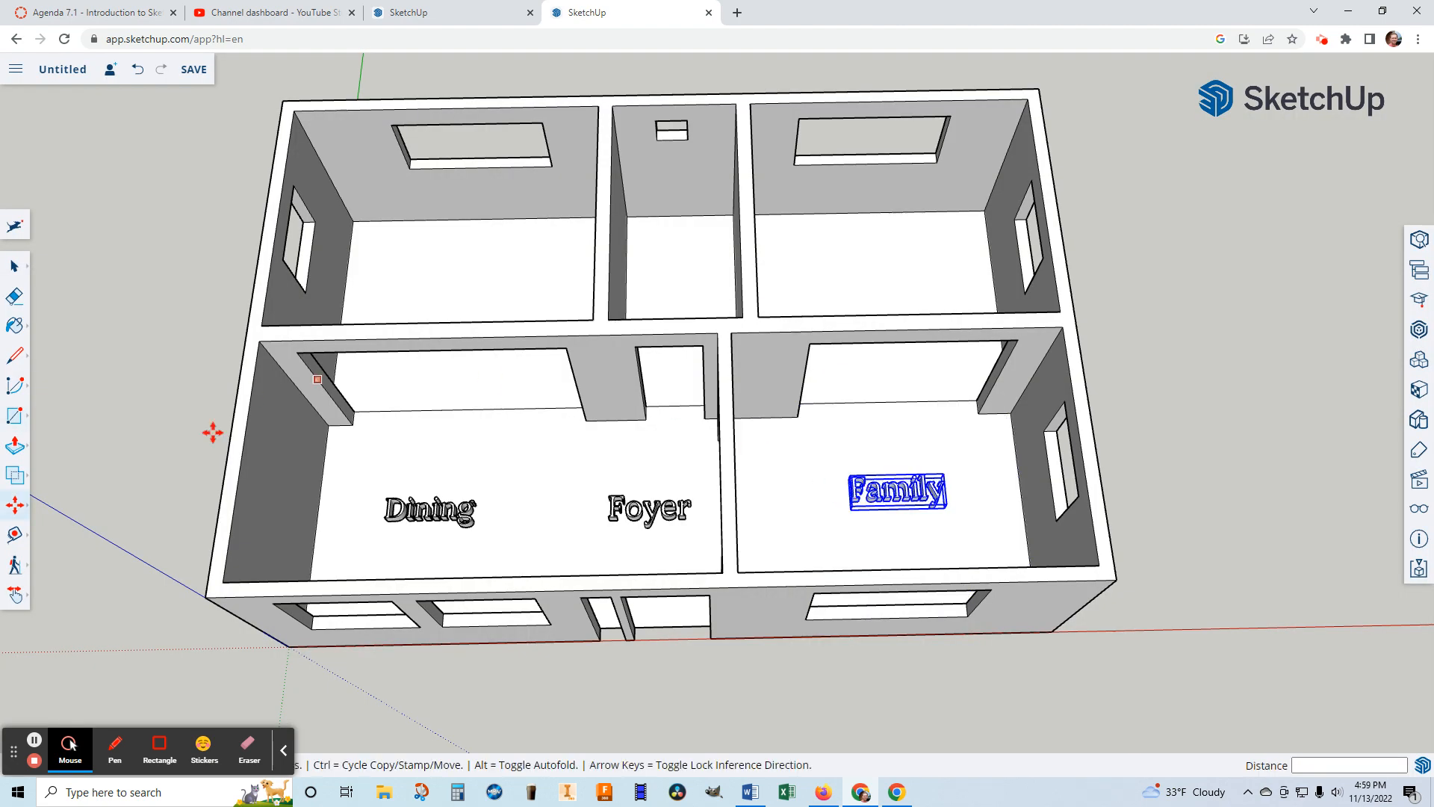
left_click(16, 418)
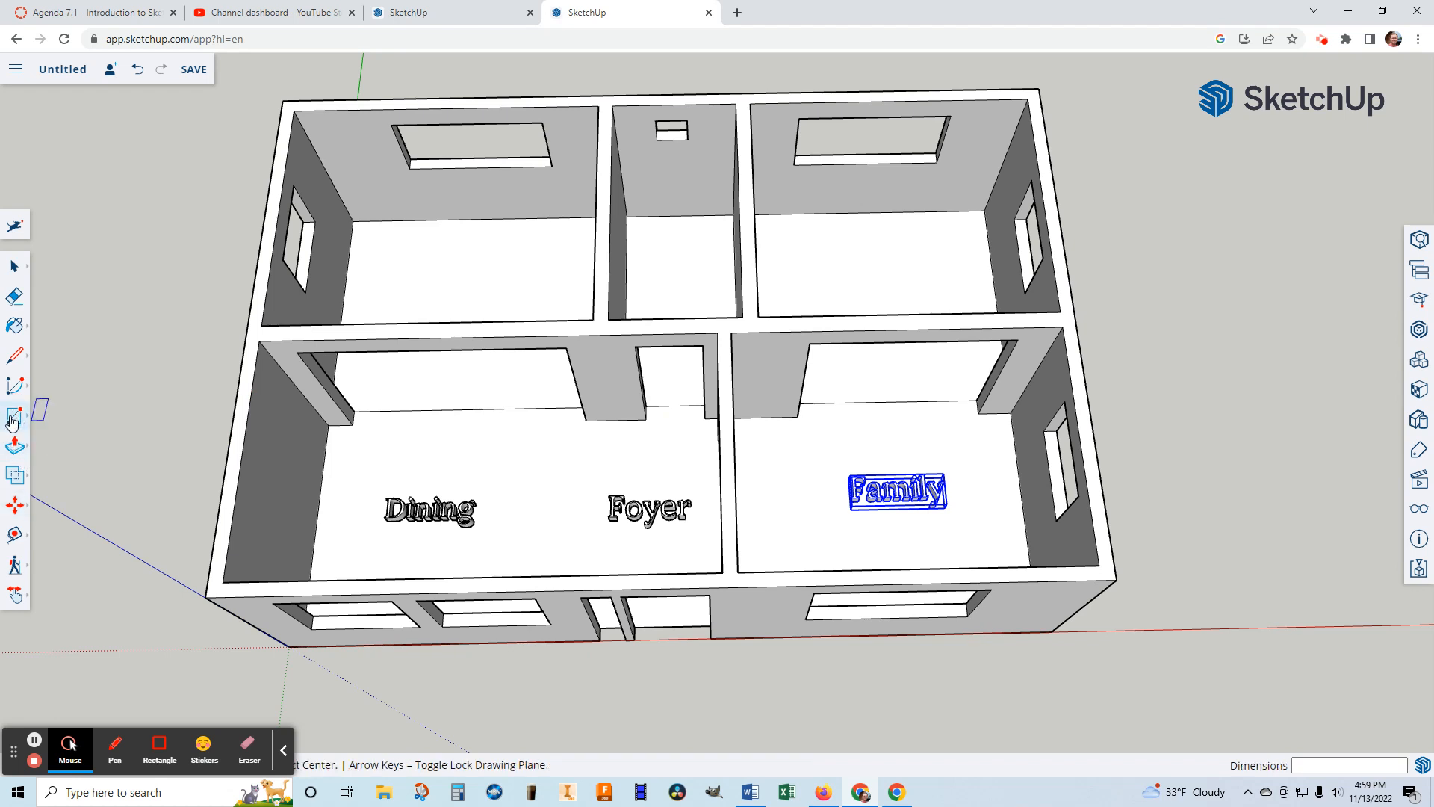
left_click(12, 423)
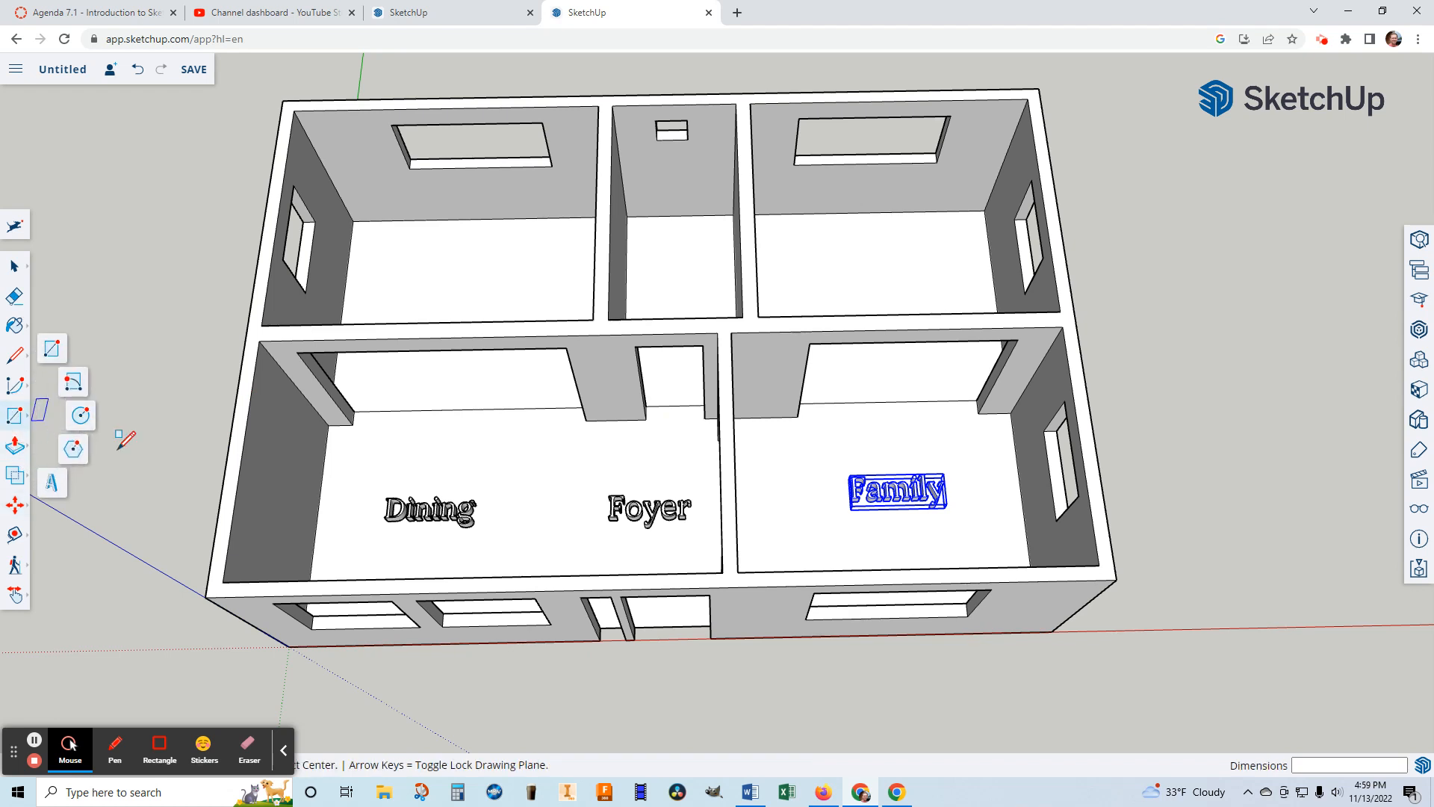
key("ctrl+z")
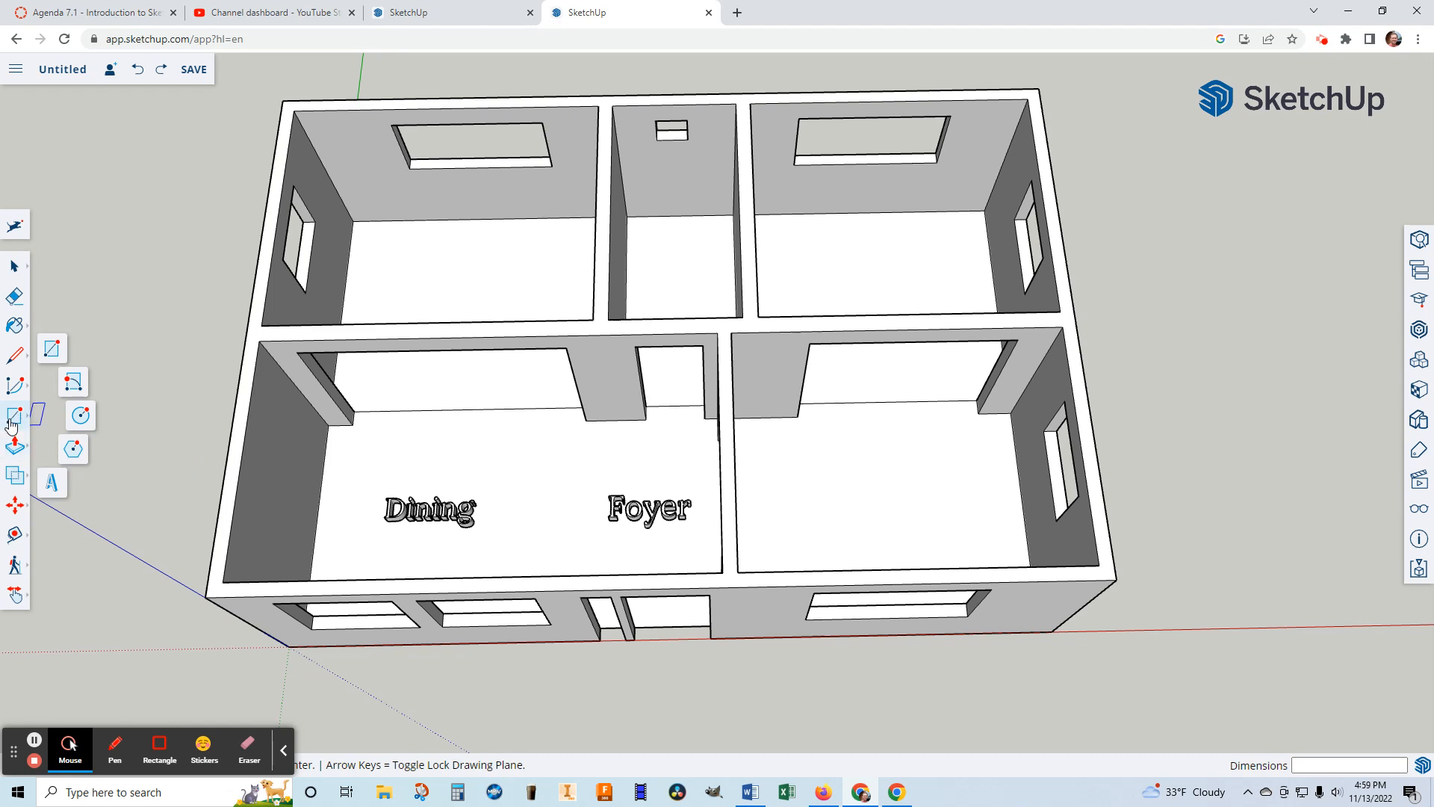
left_click(162, 68)
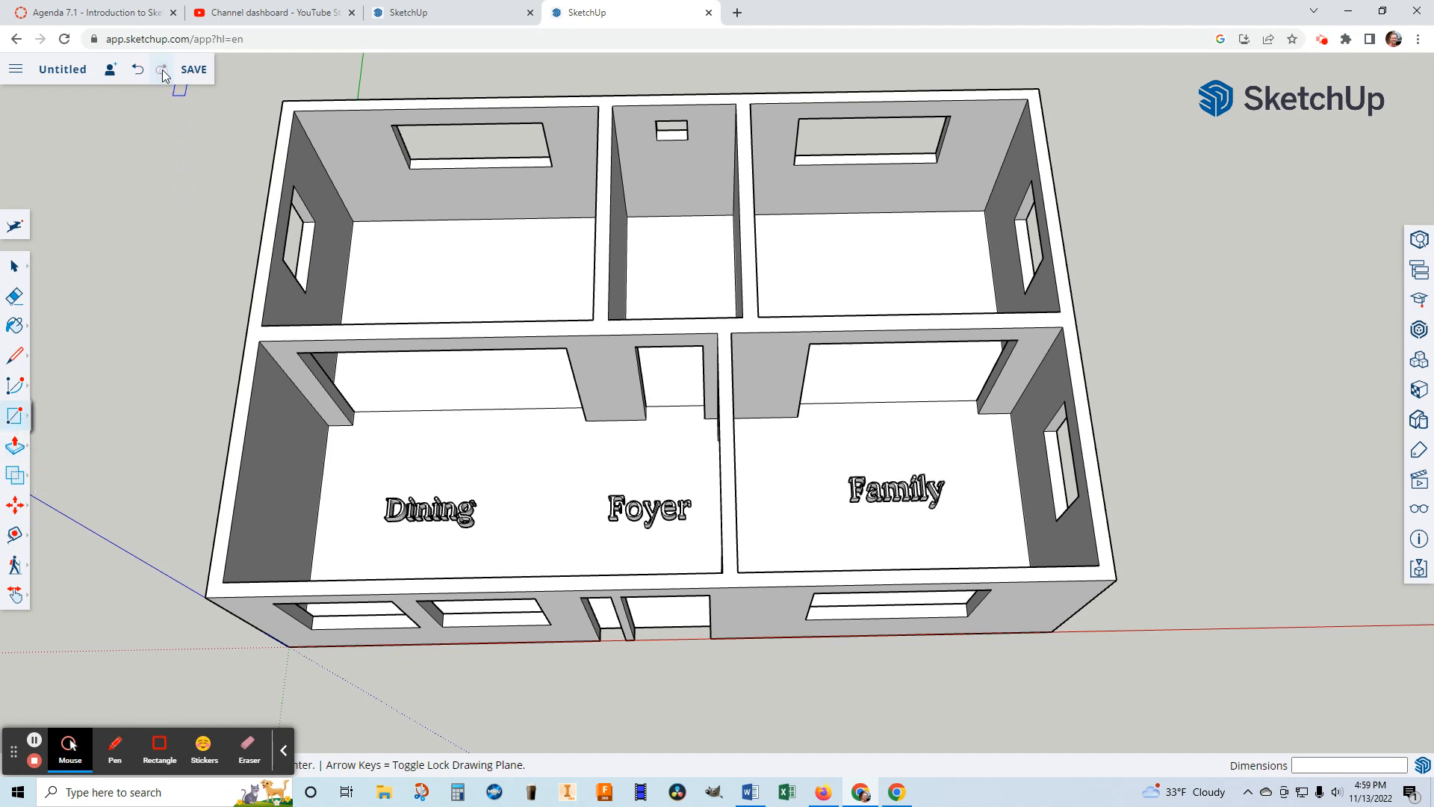
Add the 3D text "Office", 1' high with a 6" extrusion, on the floor of the rear right room
left_click(17, 423)
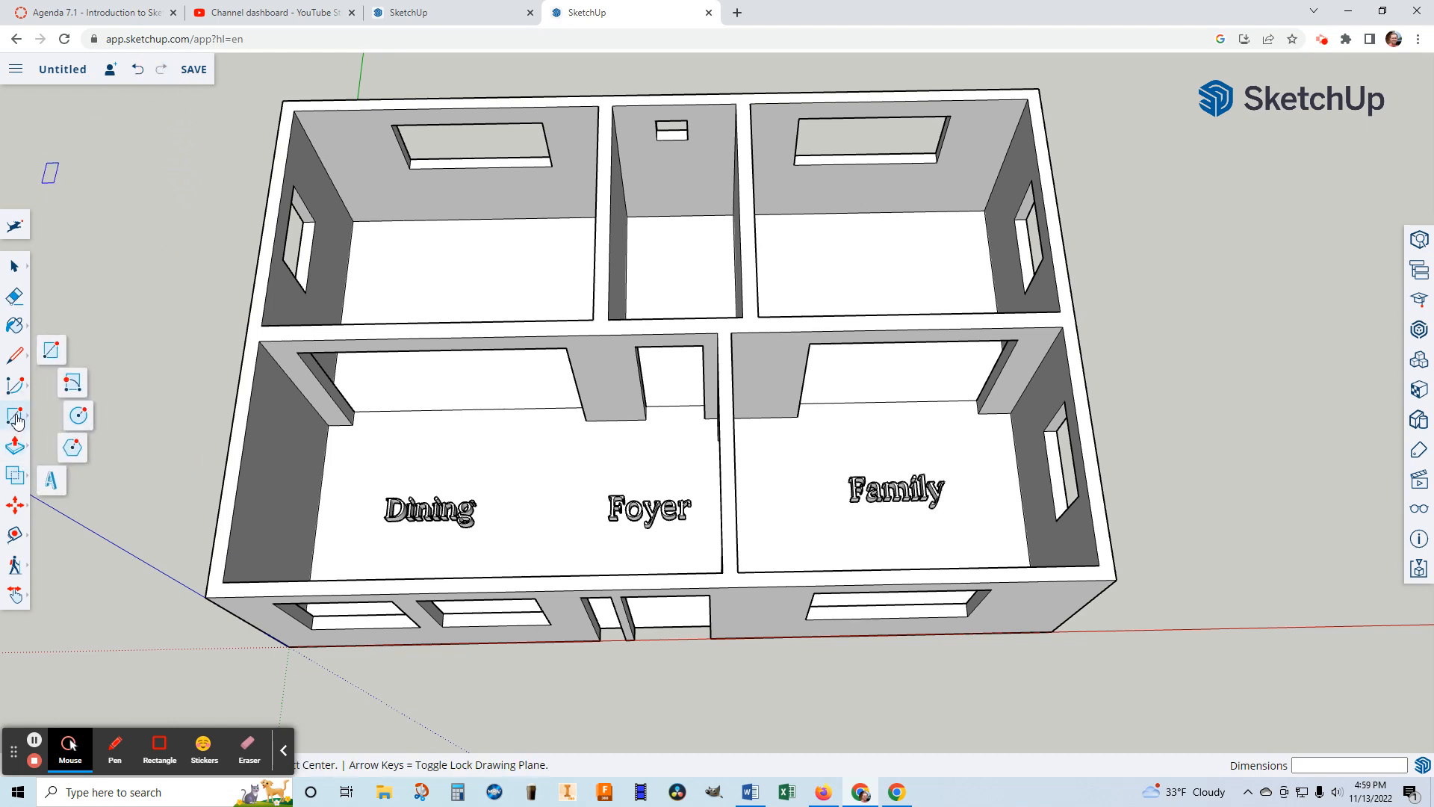
left_click(52, 481)
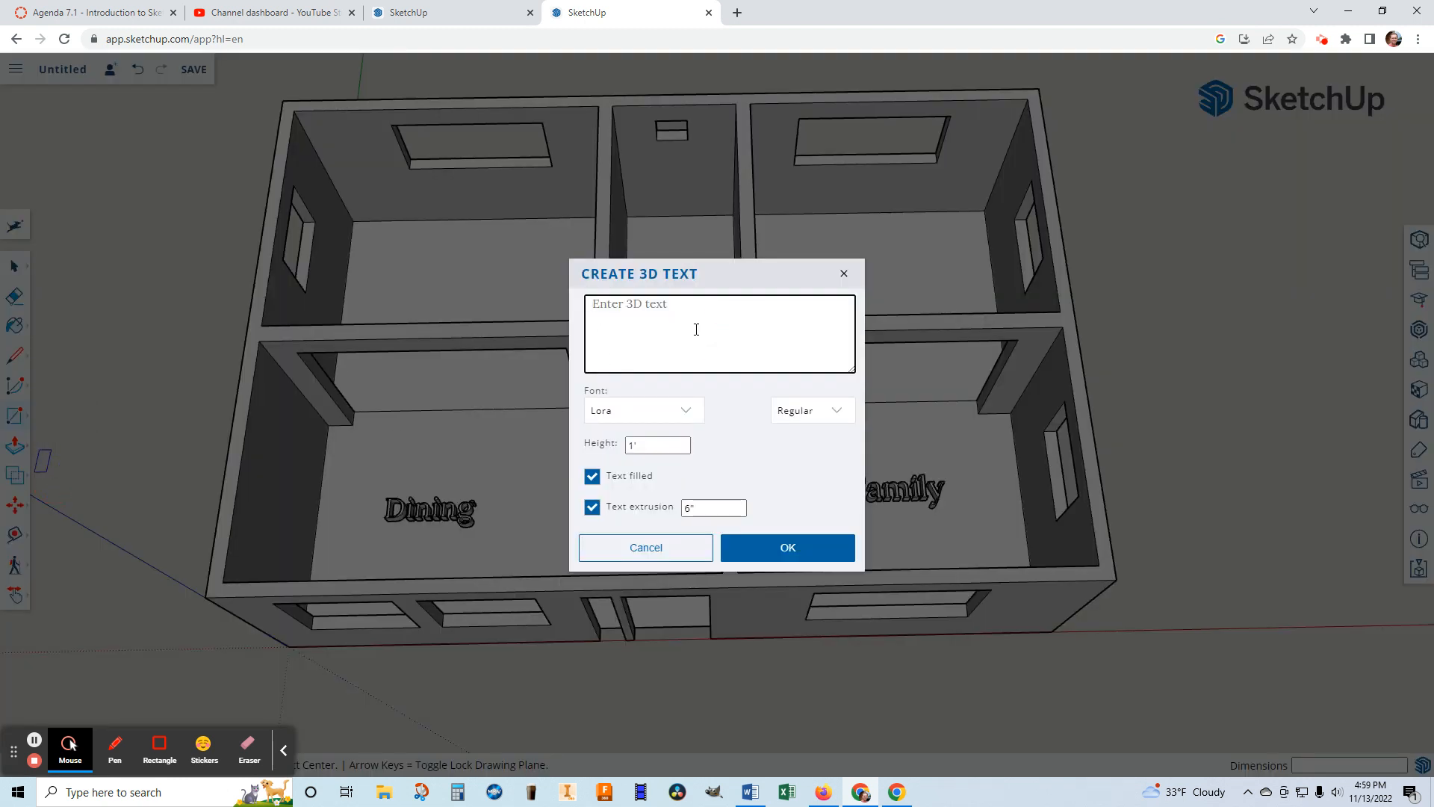
type("Office")
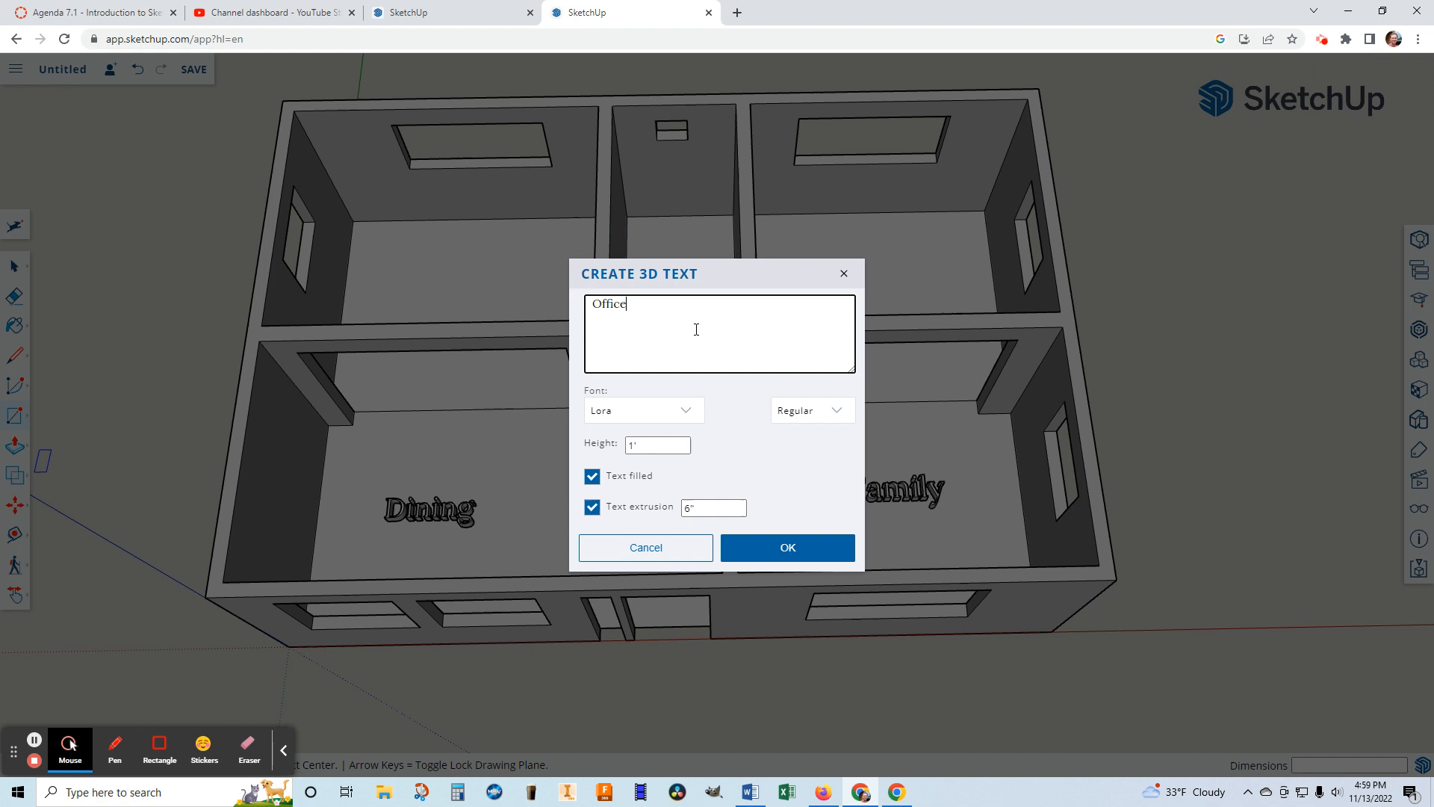
left_click(769, 549)
left_click(833, 299)
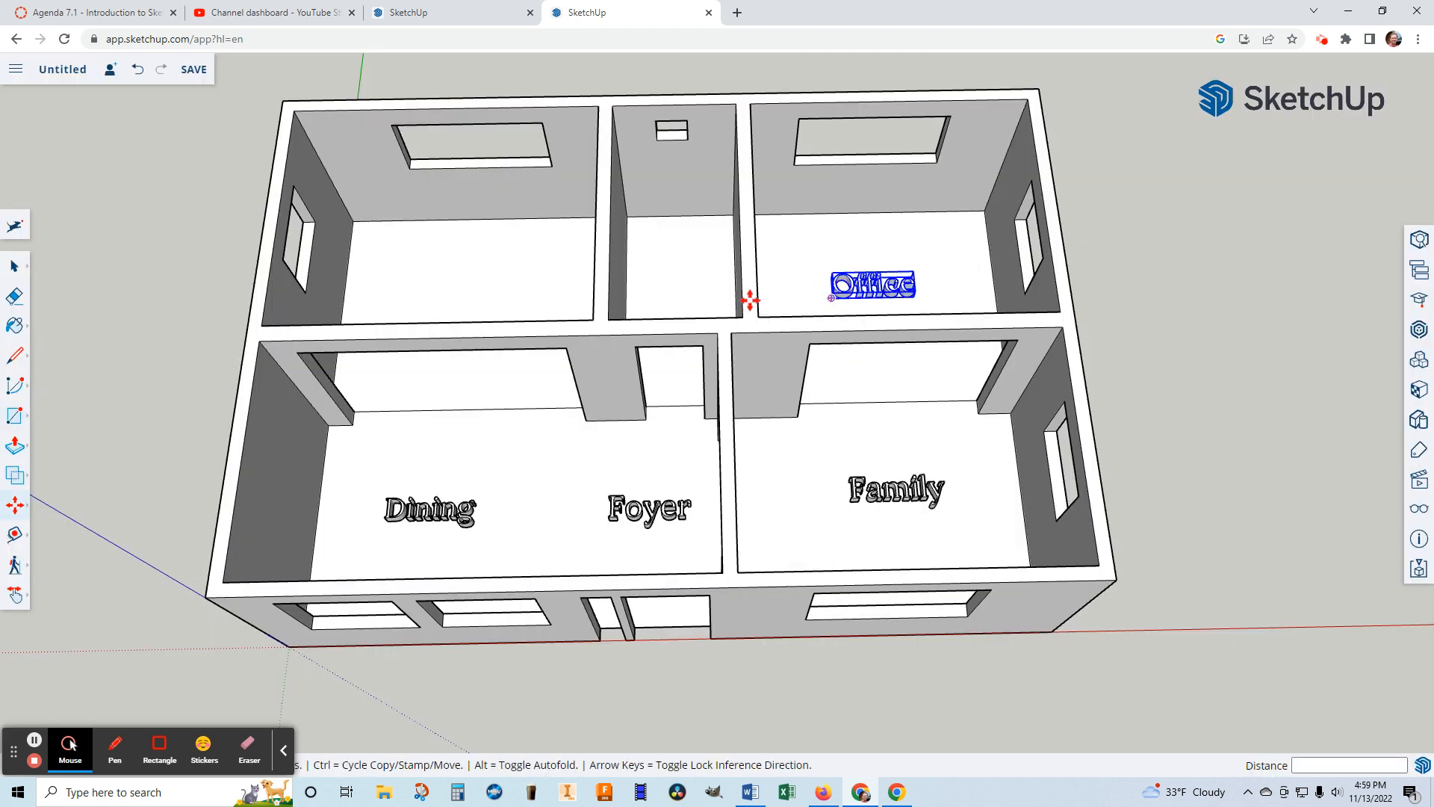
Add the 3D text "Bath" with the same height and extrusion on the floor of the narrow rear middle room
left_click(16, 448)
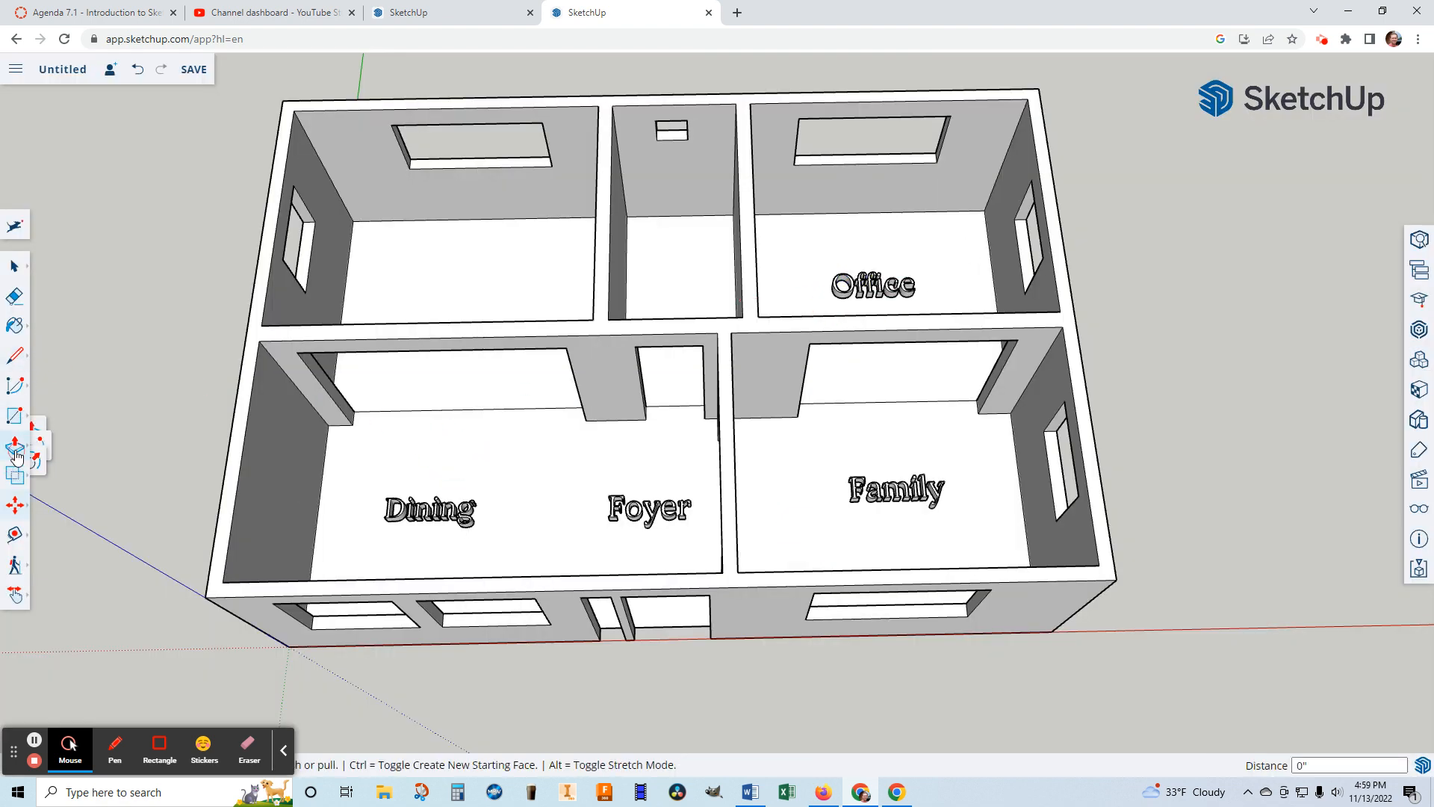
left_click(16, 421)
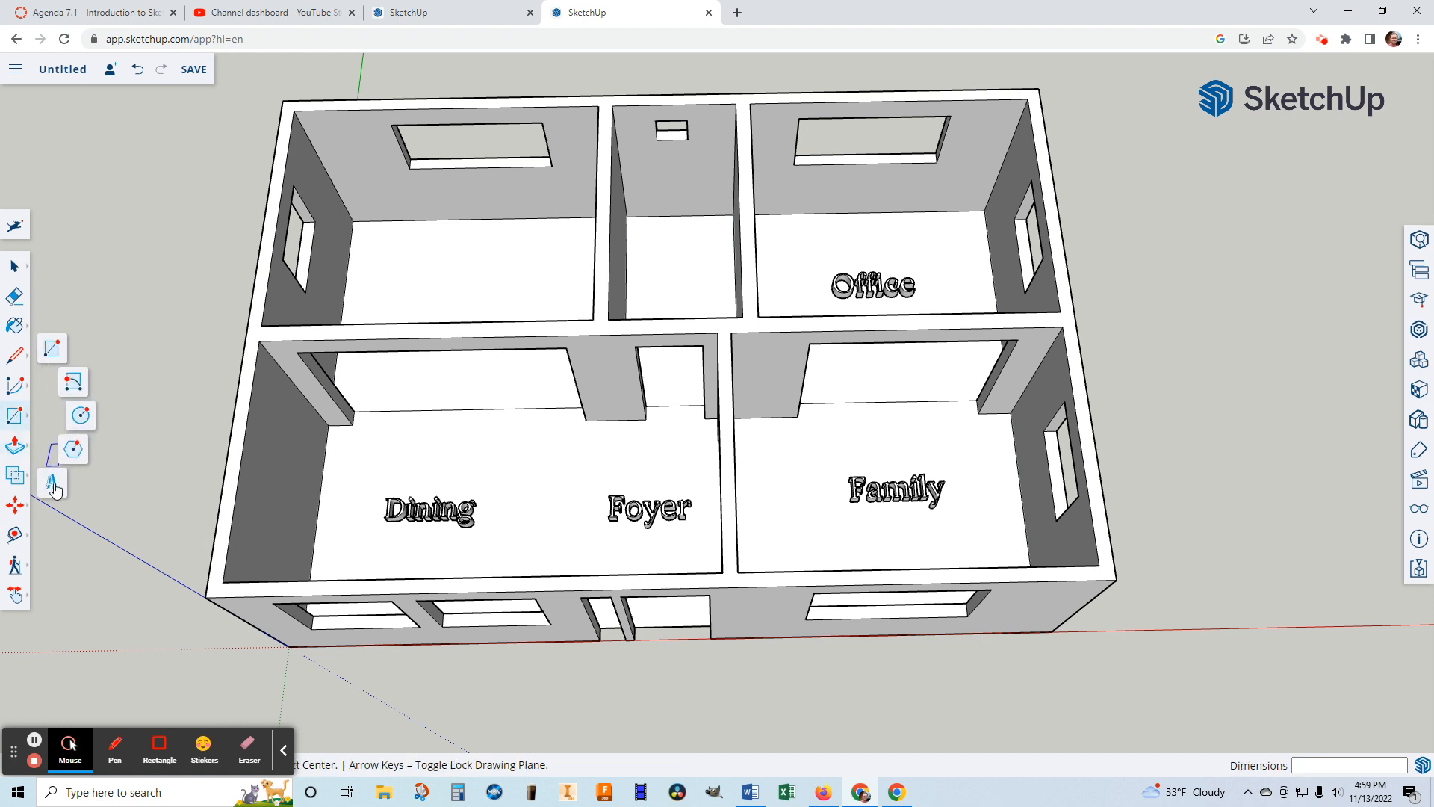
left_click(53, 485)
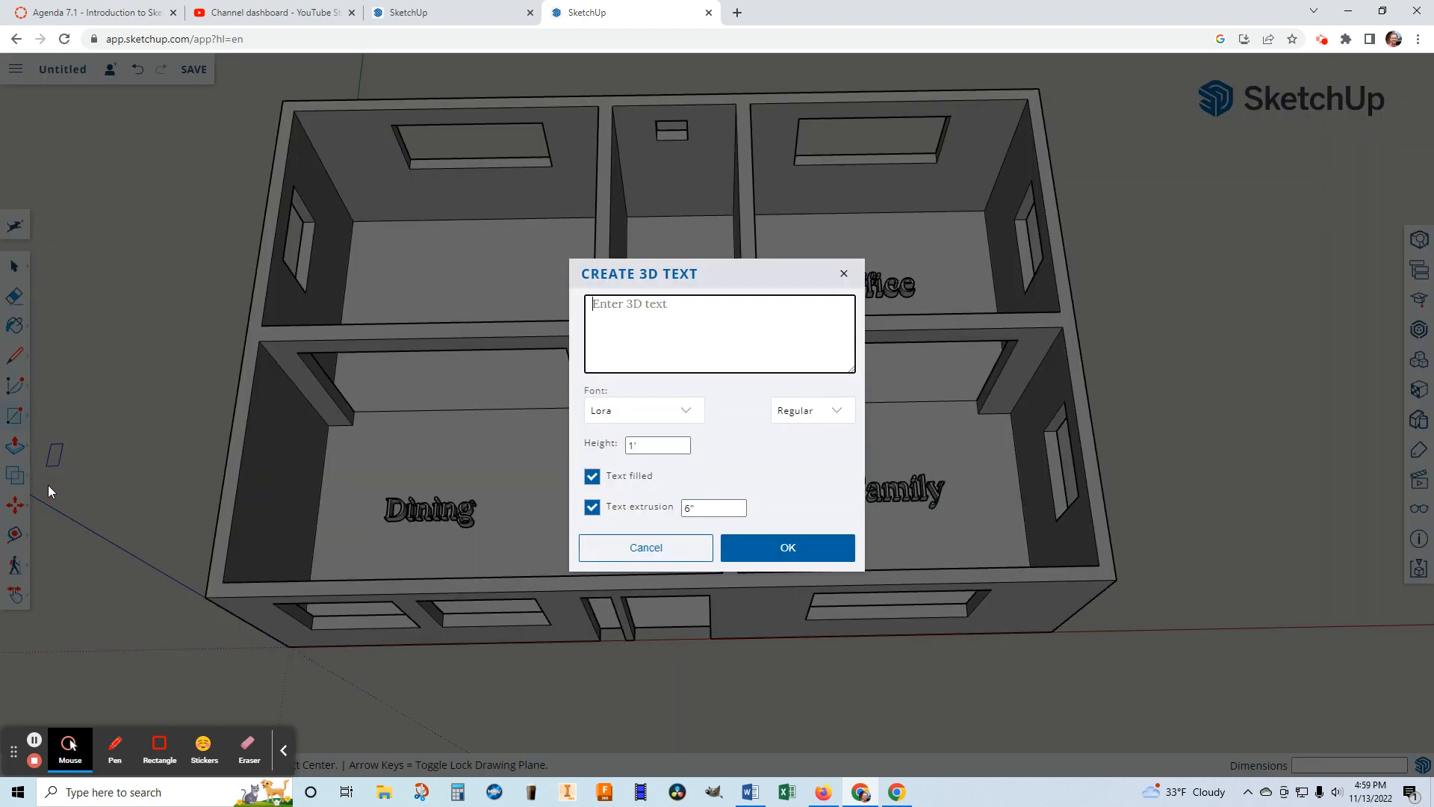
type("Bath")
left_click(777, 553)
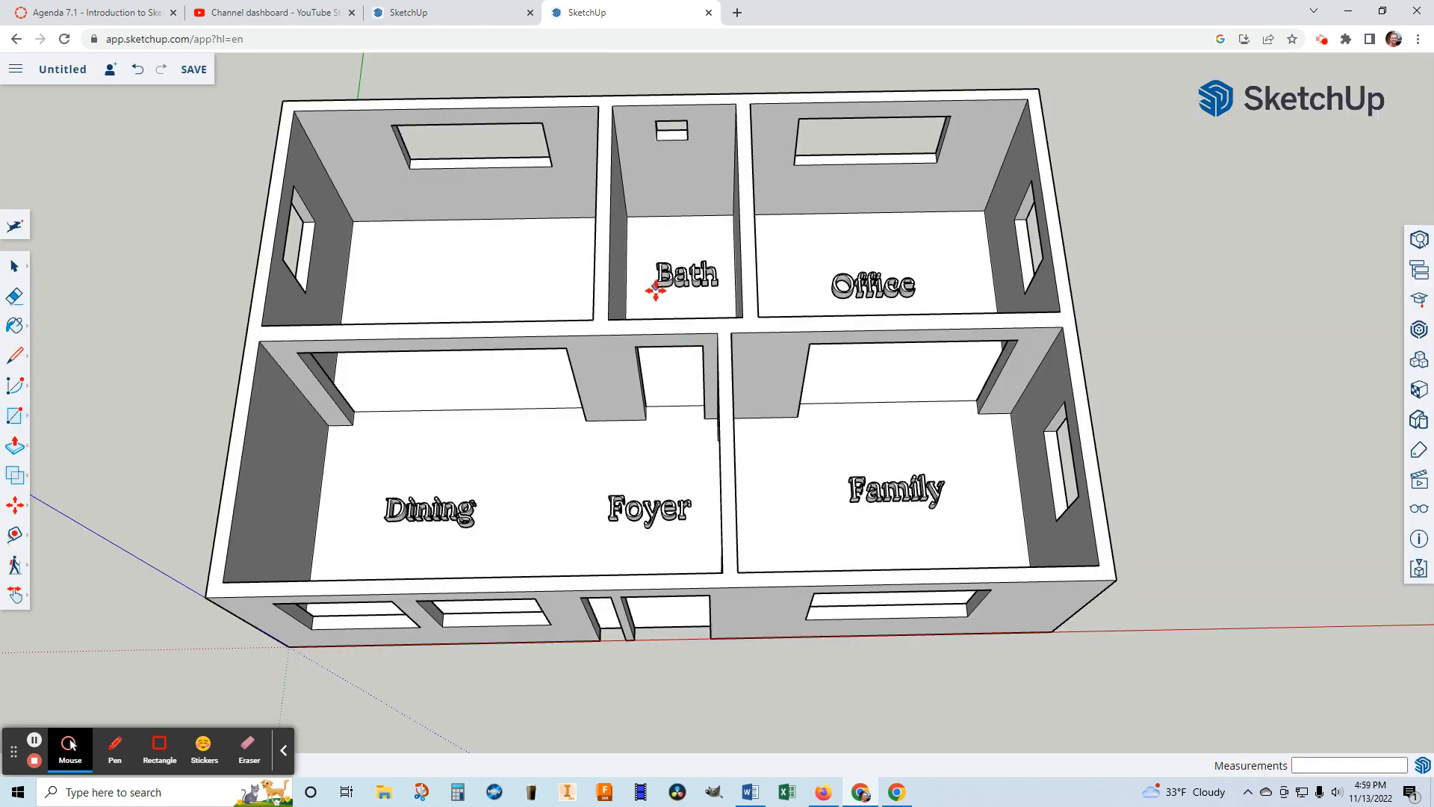
left_click(657, 297)
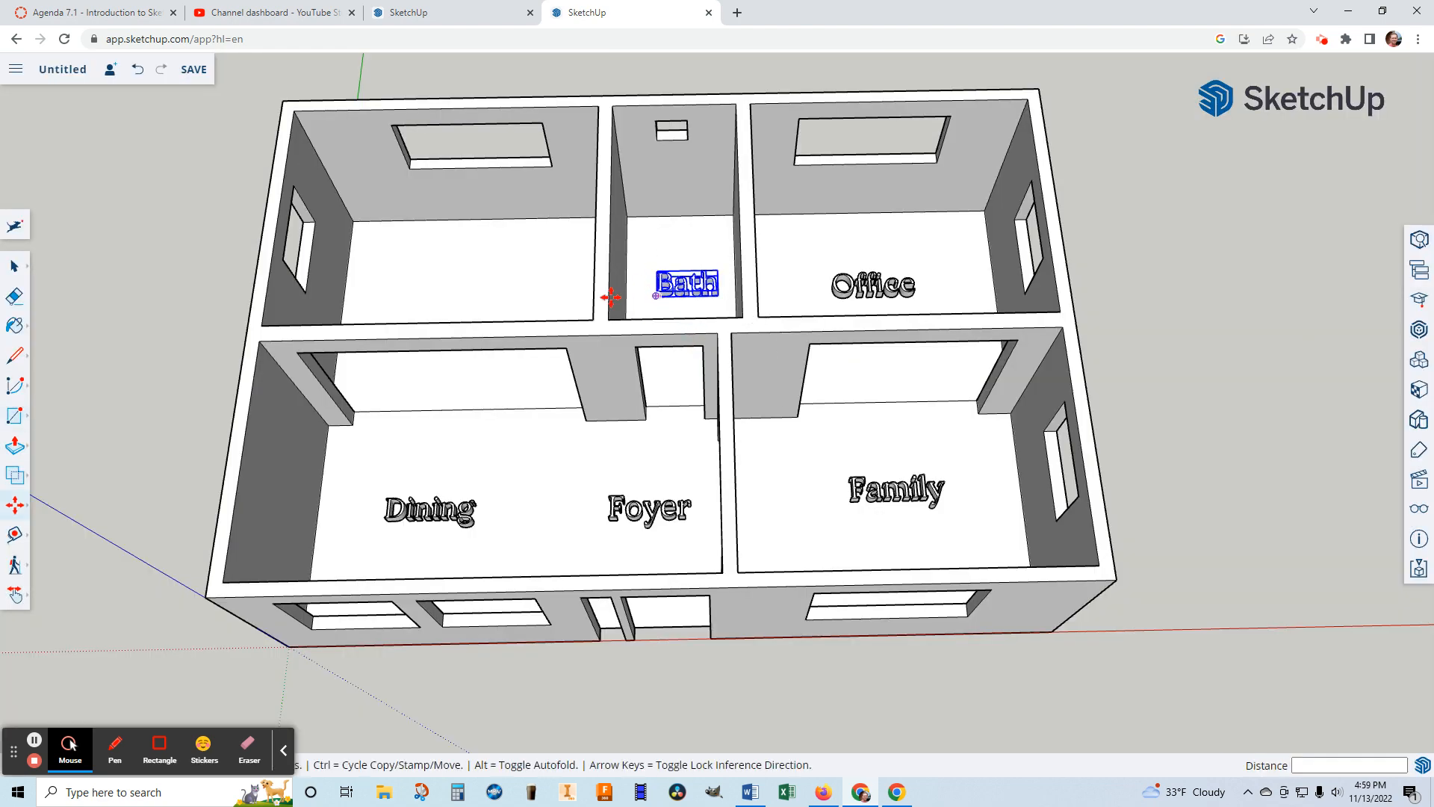
Add the 3D text "Kitchen", 1' high with a 6" extrusion, on the rear left room's floor and clear the selection
left_click(16, 427)
left_click(59, 490)
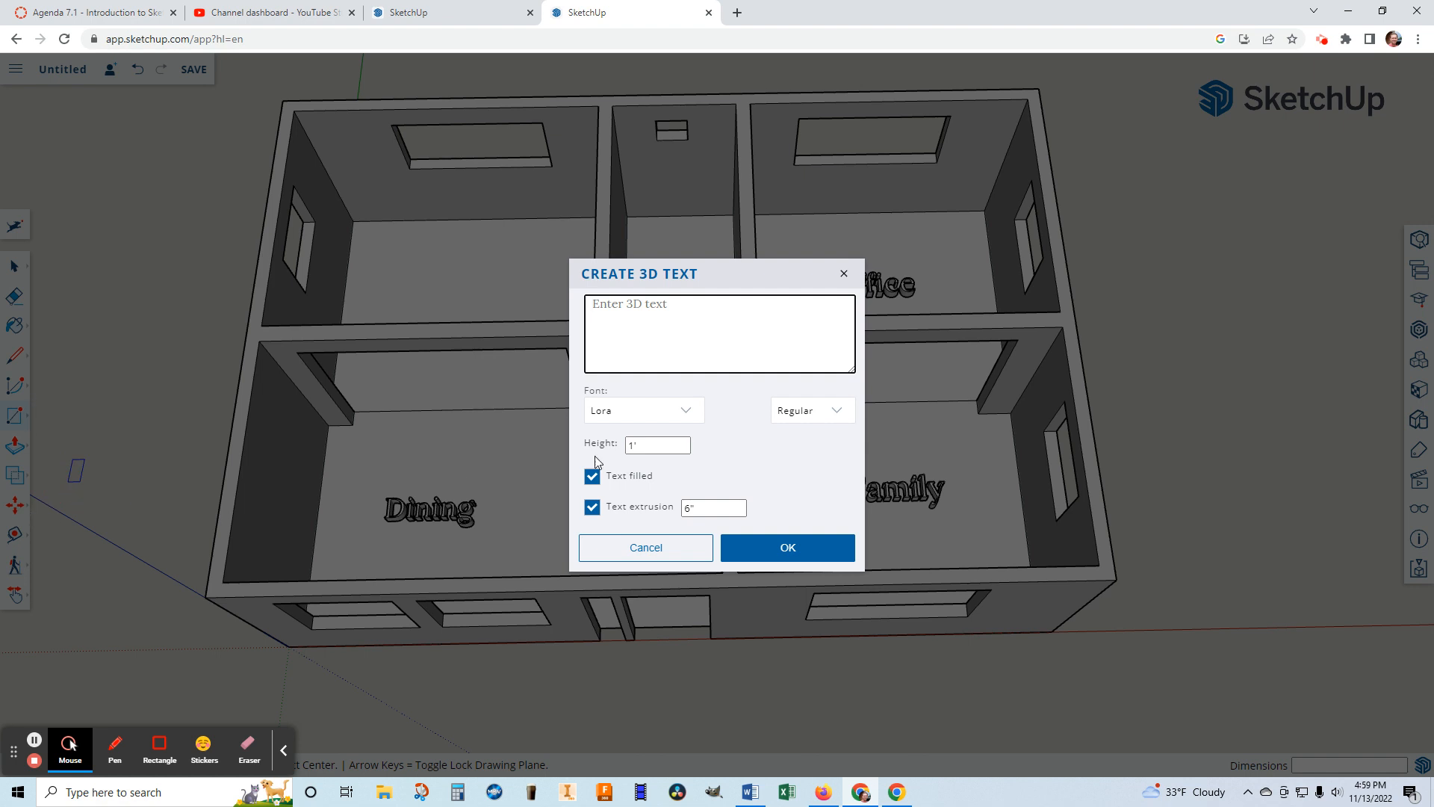
type("Kitchen")
left_click(779, 549)
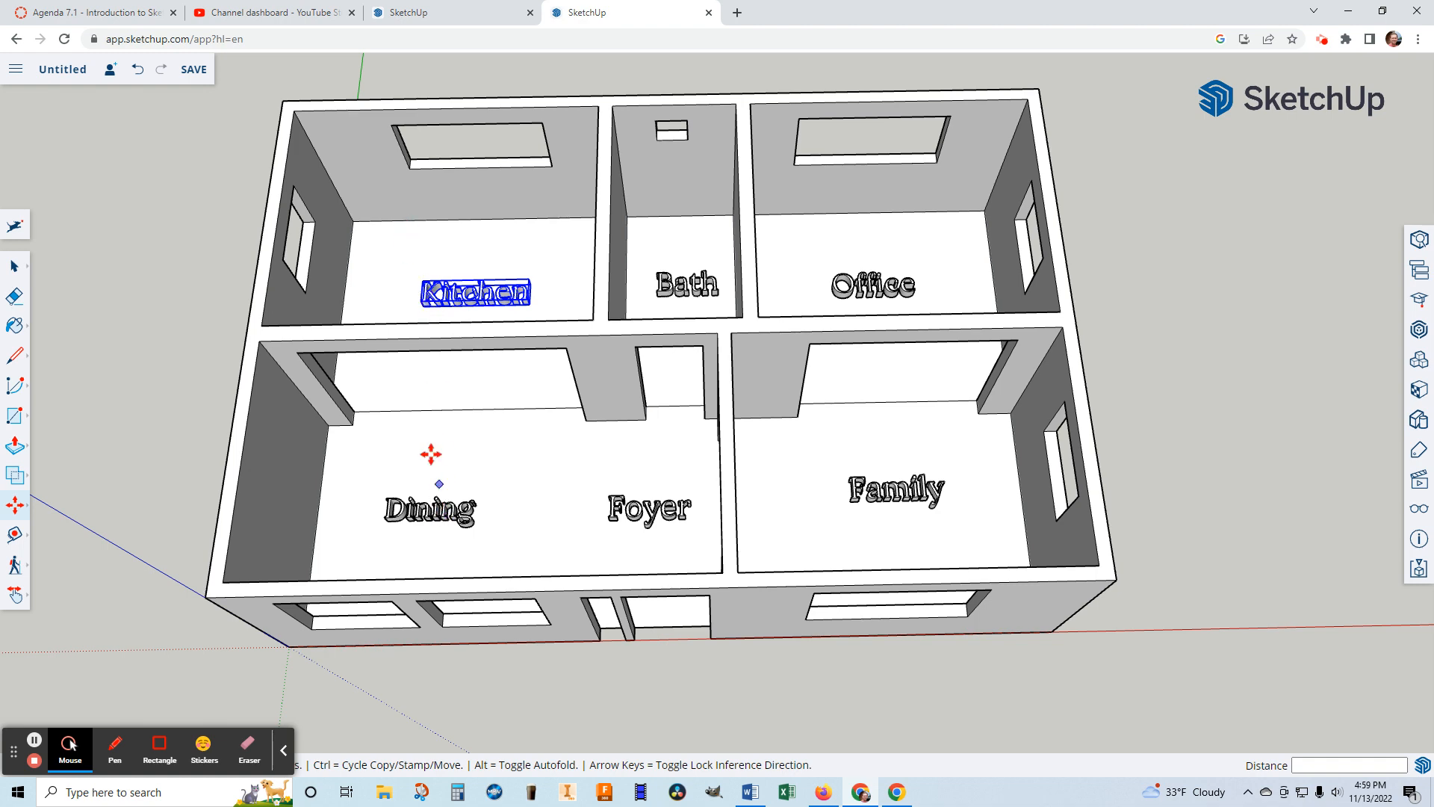
left_click(15, 267)
left_click(508, 485)
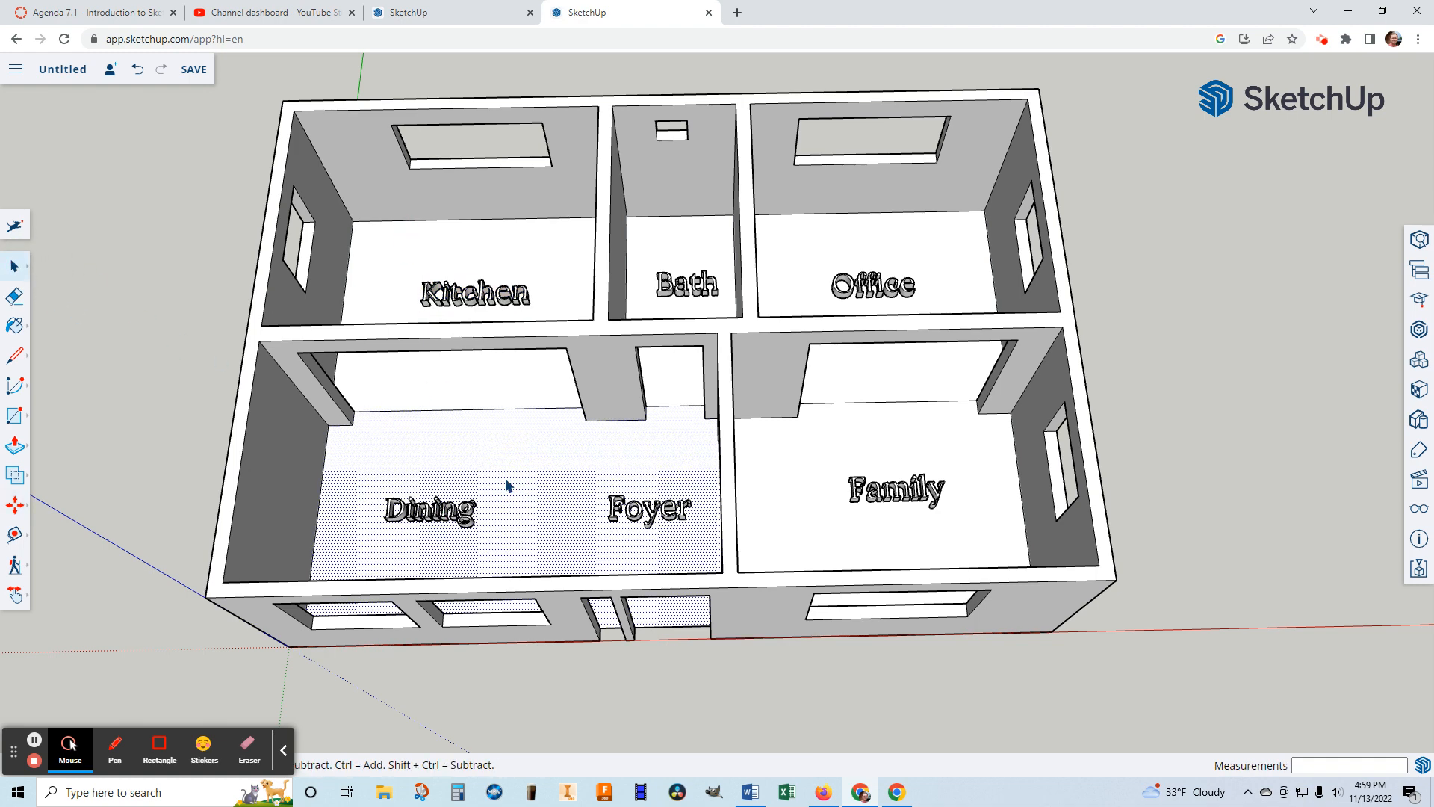
left_click(92, 340)
Paint the inner face of the back wall in the office, bath and kitchen with the Ty_Red material
middle_click_drag(118, 375, 286, 473)
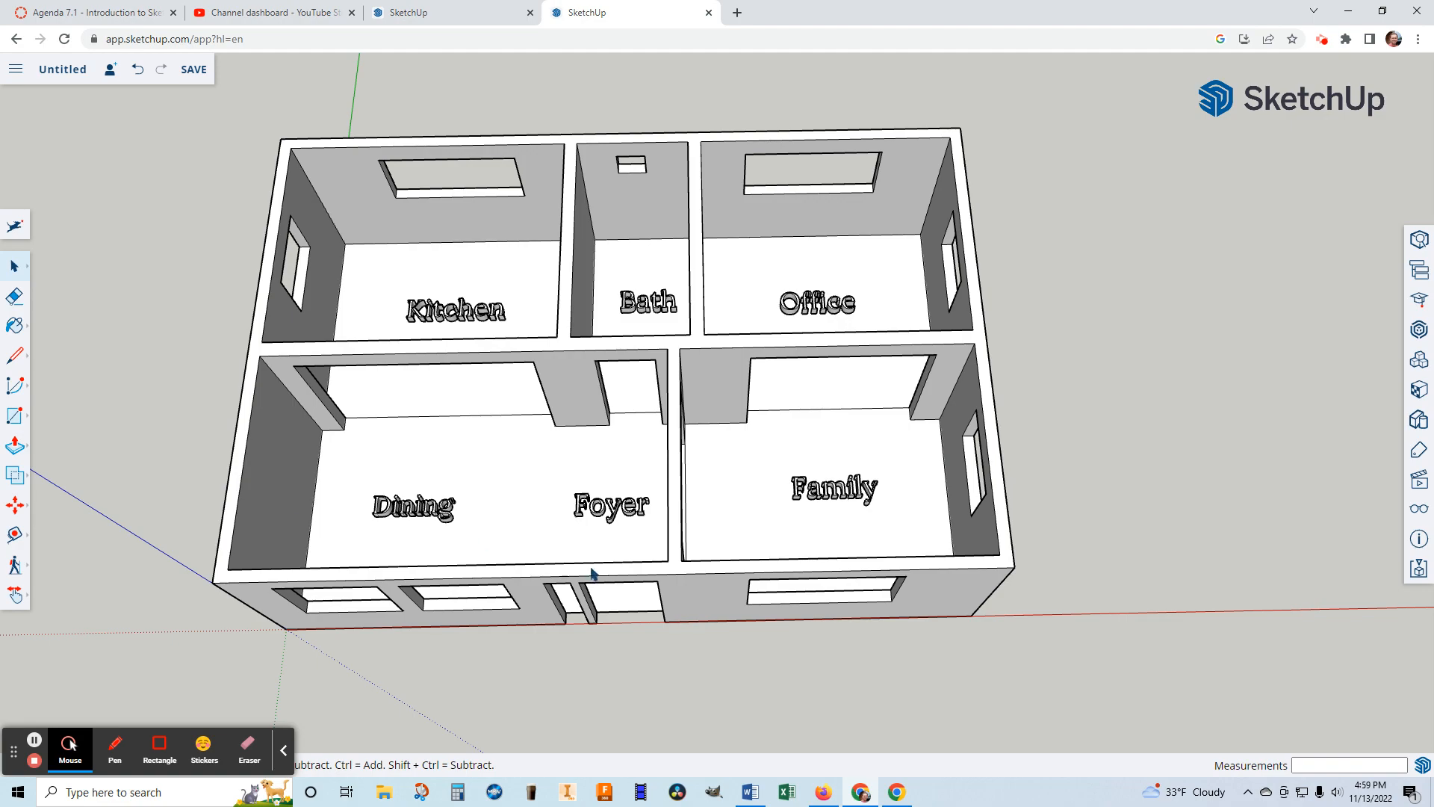
middle_click_drag(591, 574, 602, 403)
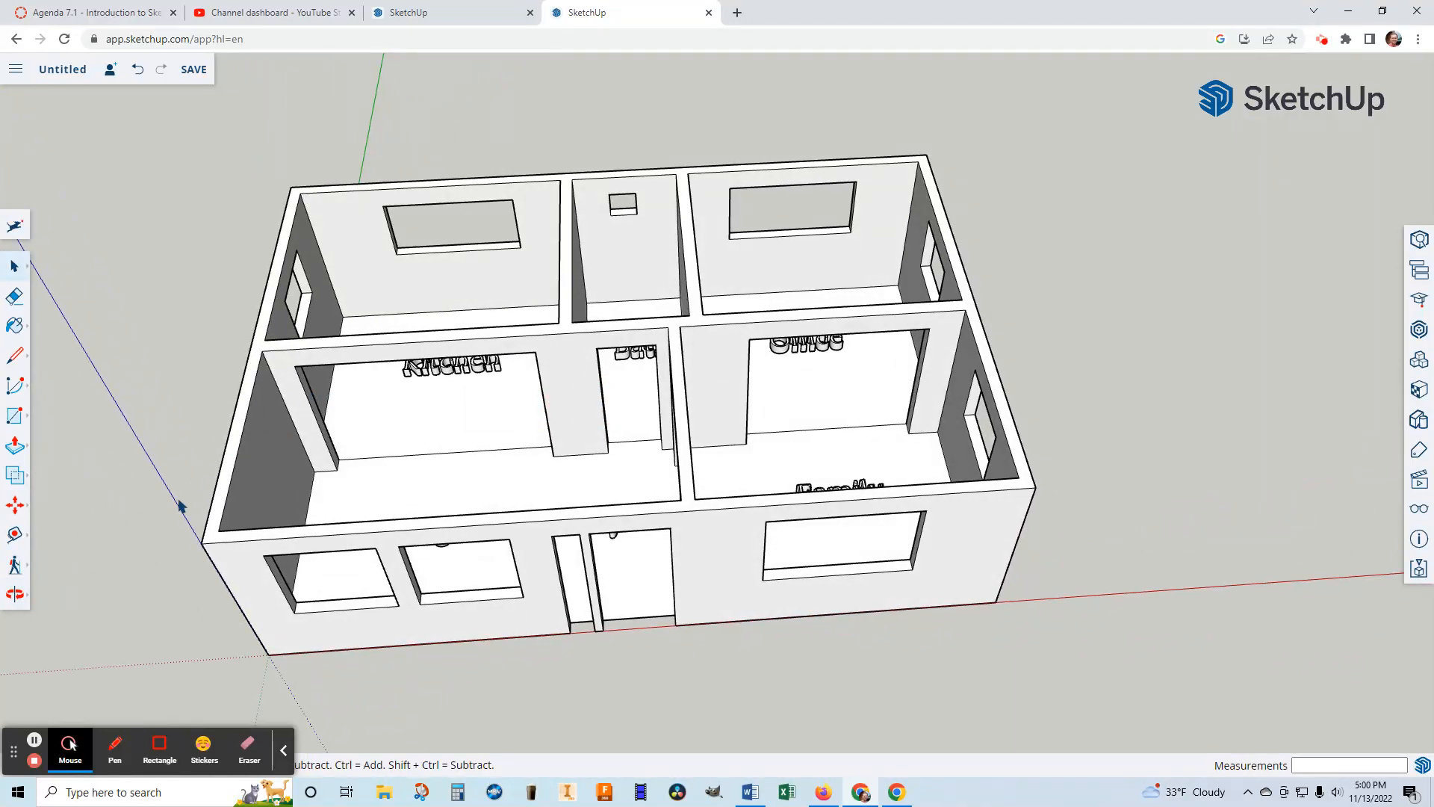
middle_click_drag(243, 493, 217, 442)
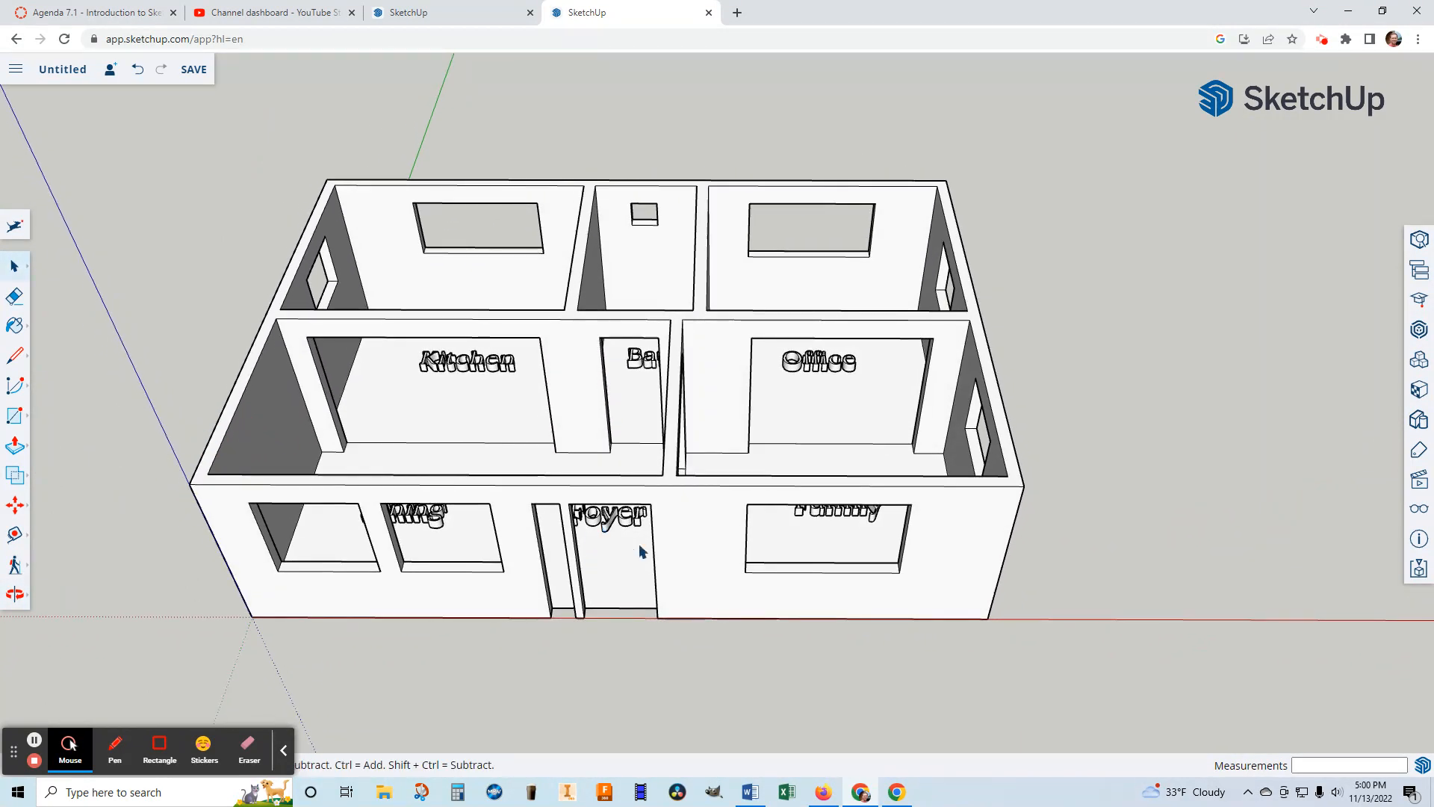
left_click(1420, 390)
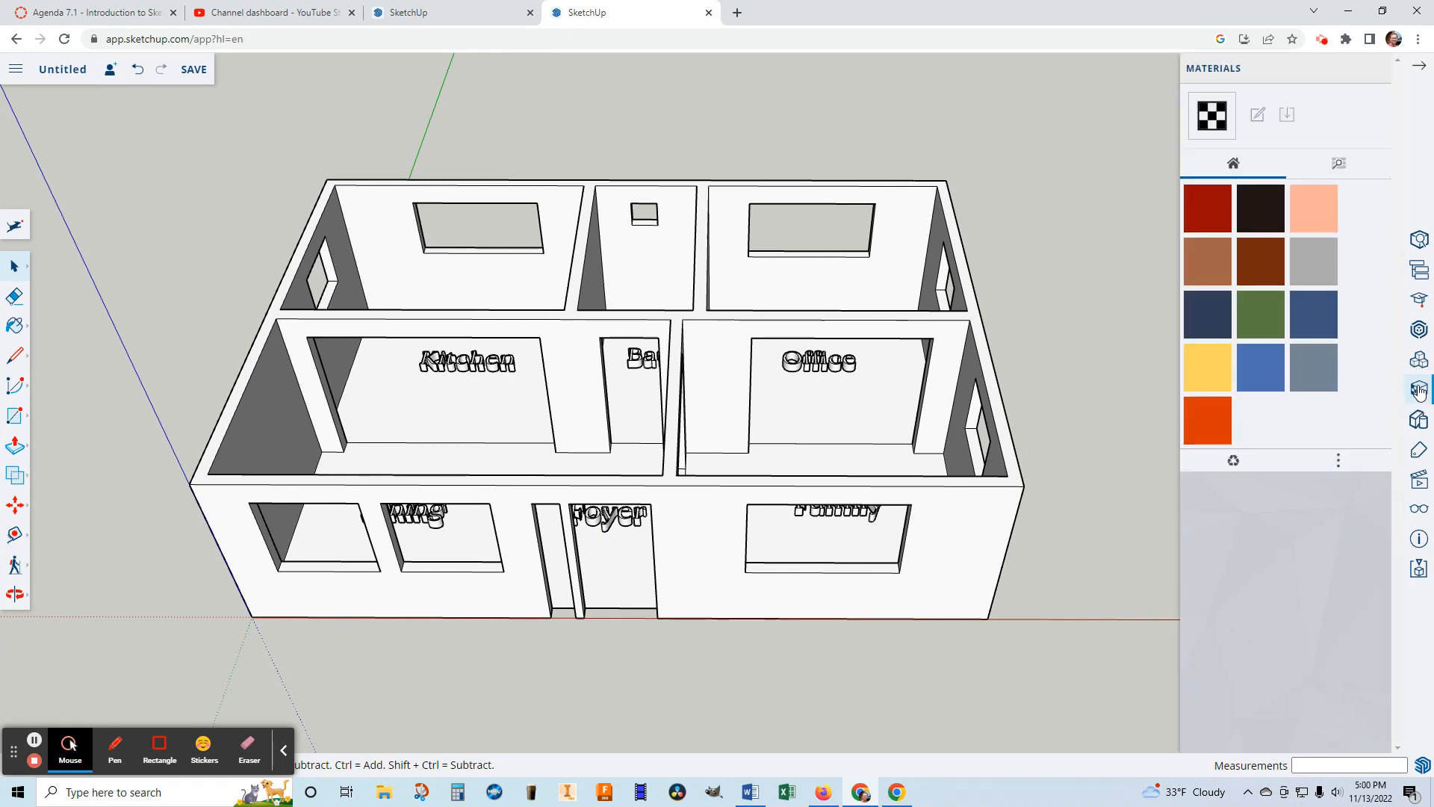
left_click(1213, 214)
left_click(812, 287)
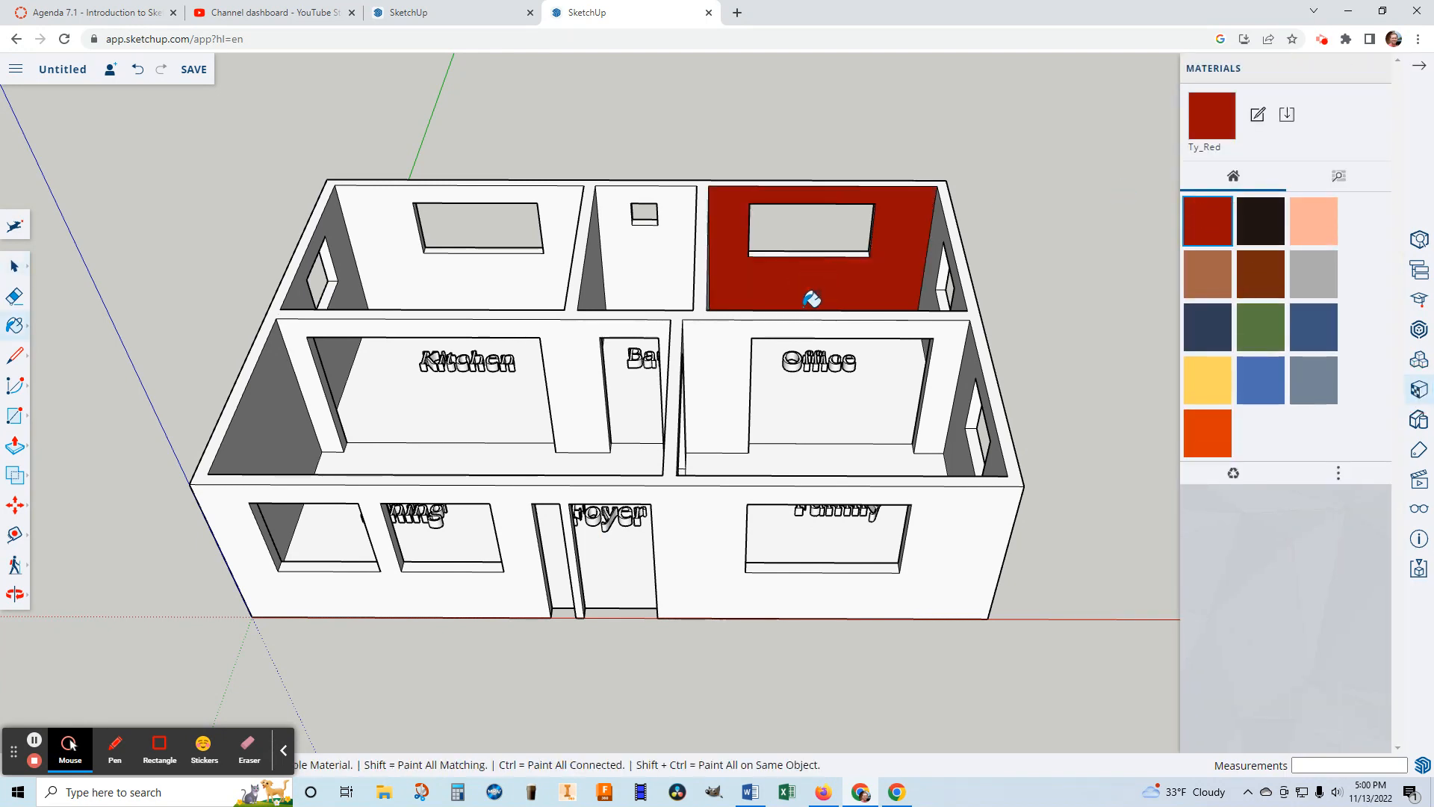
left_click(635, 260)
left_click(506, 269)
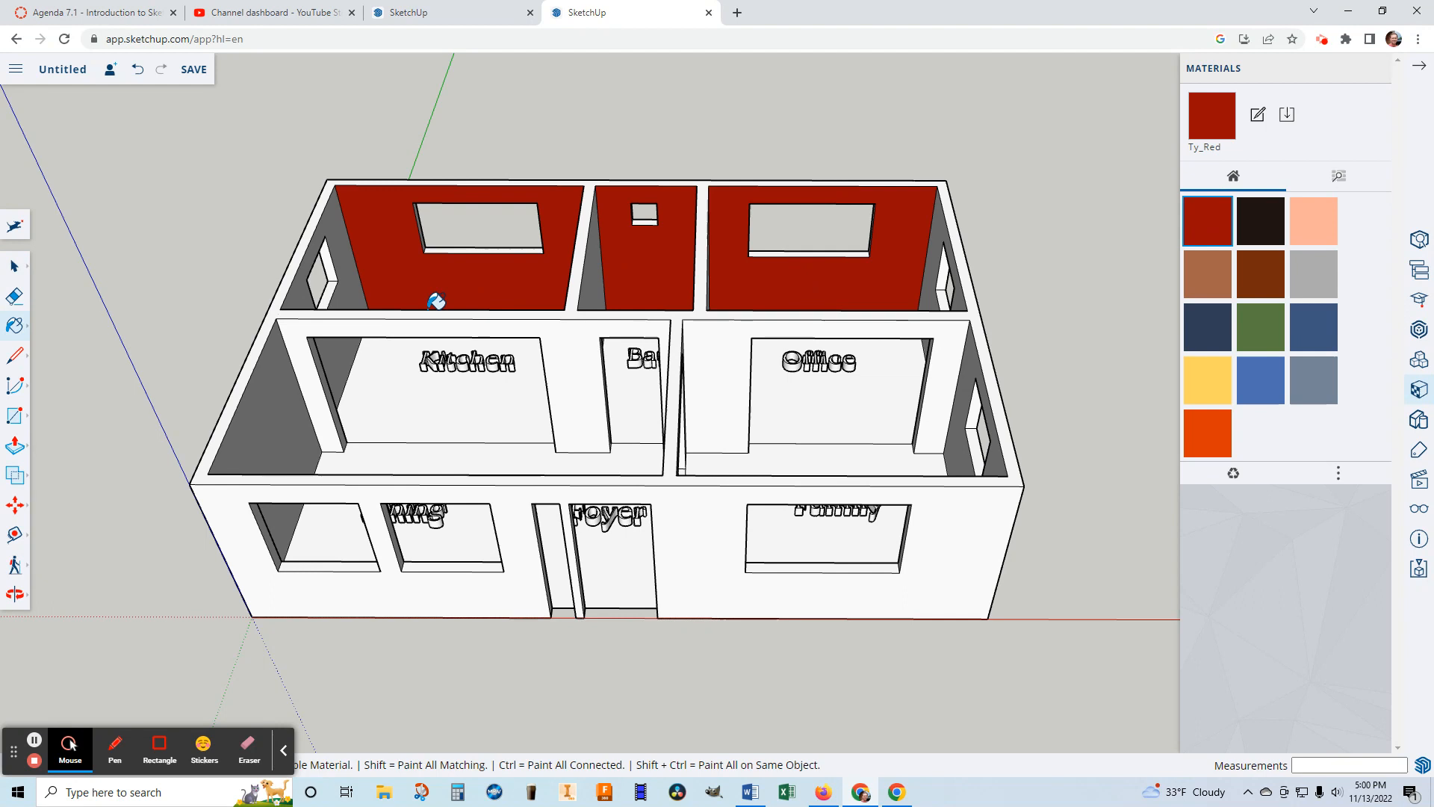
Paint the inner faces of the left and right outside walls in all four corner rooms with Ty_Red
left_click(340, 357)
left_click(282, 407)
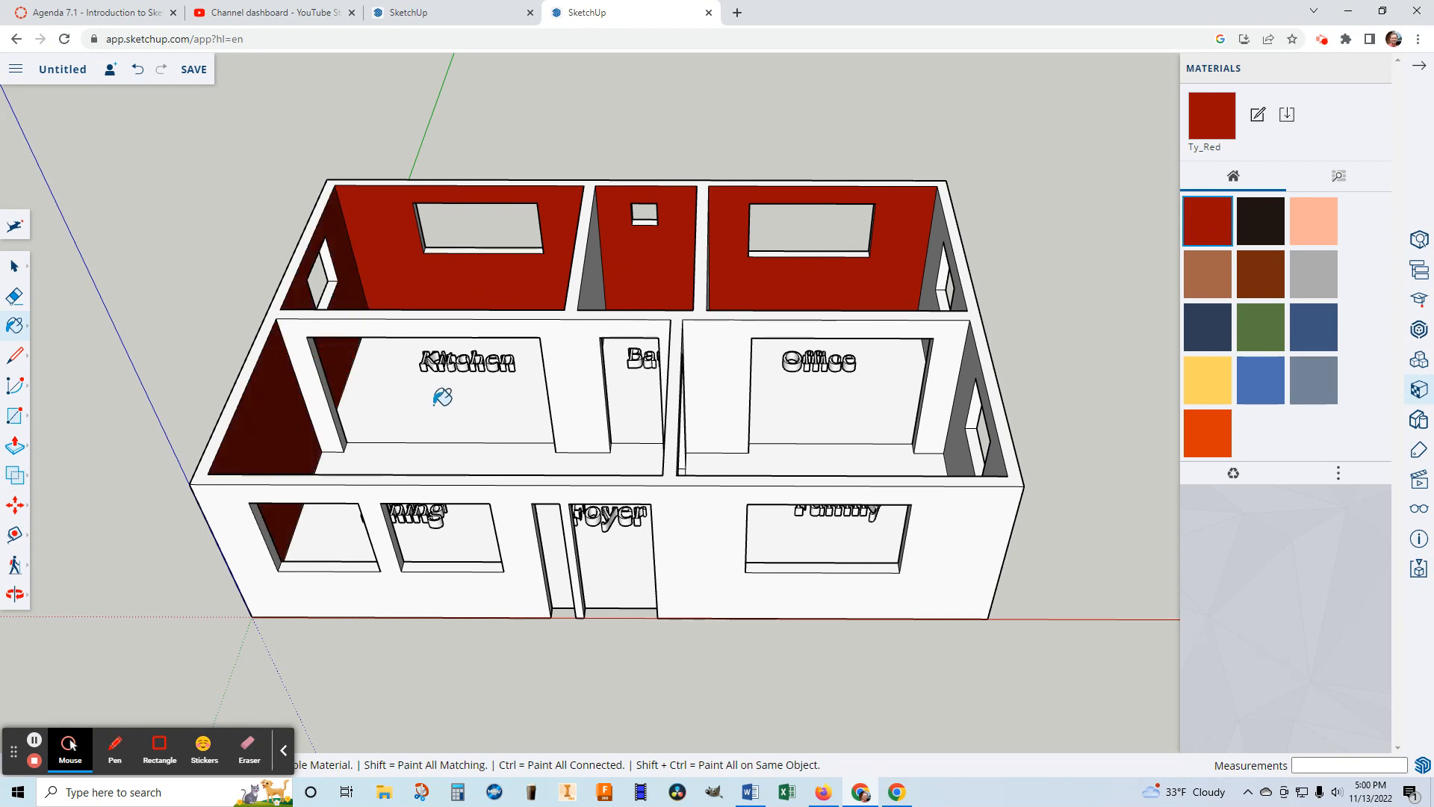
left_click(971, 371)
left_click(937, 263)
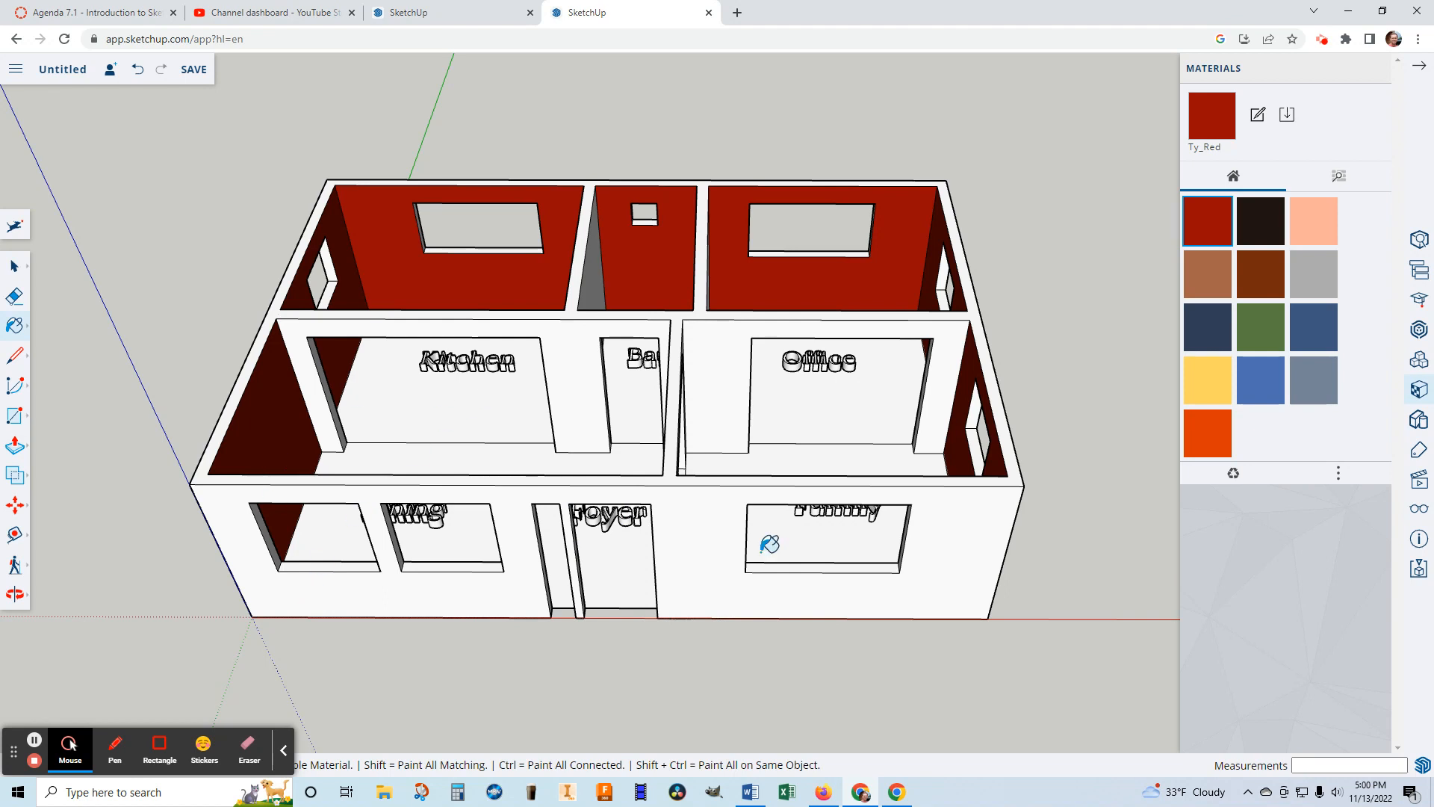
Cover the front exterior wall with Stone Coursed Rough, and replace it with Brick Antique 01 from Brick, Cladding and Siding
left_click(1338, 177)
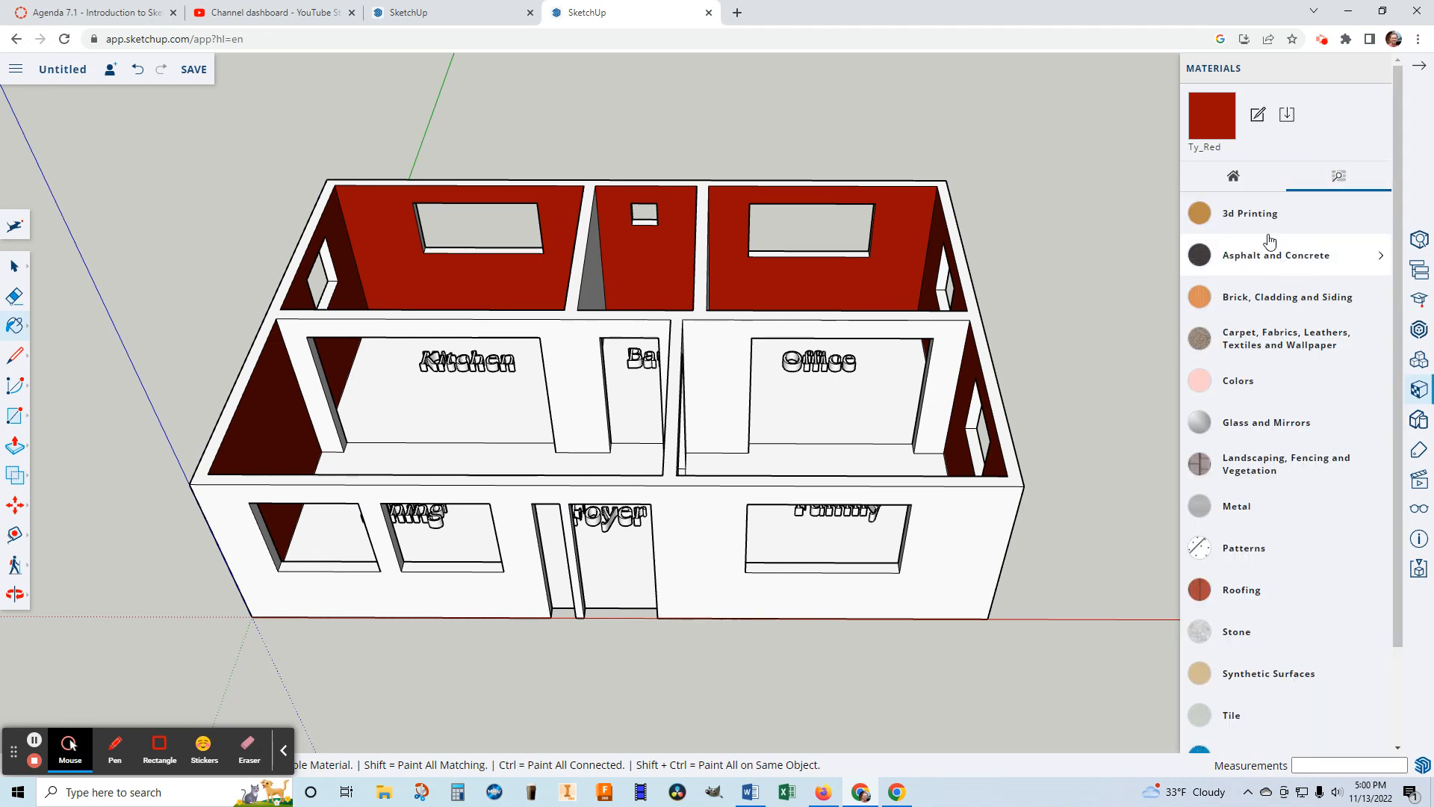
left_click(1308, 301)
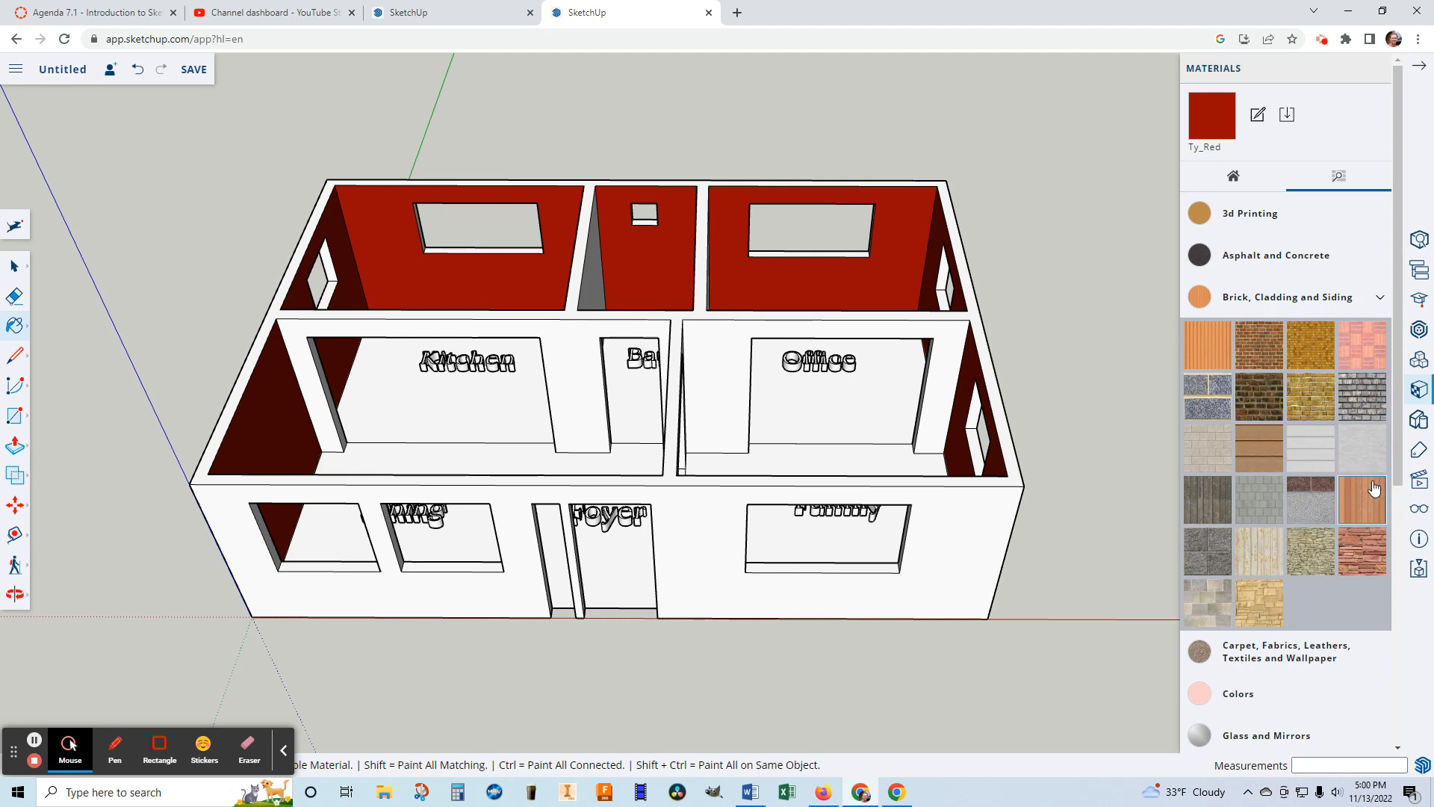
left_click(1311, 555)
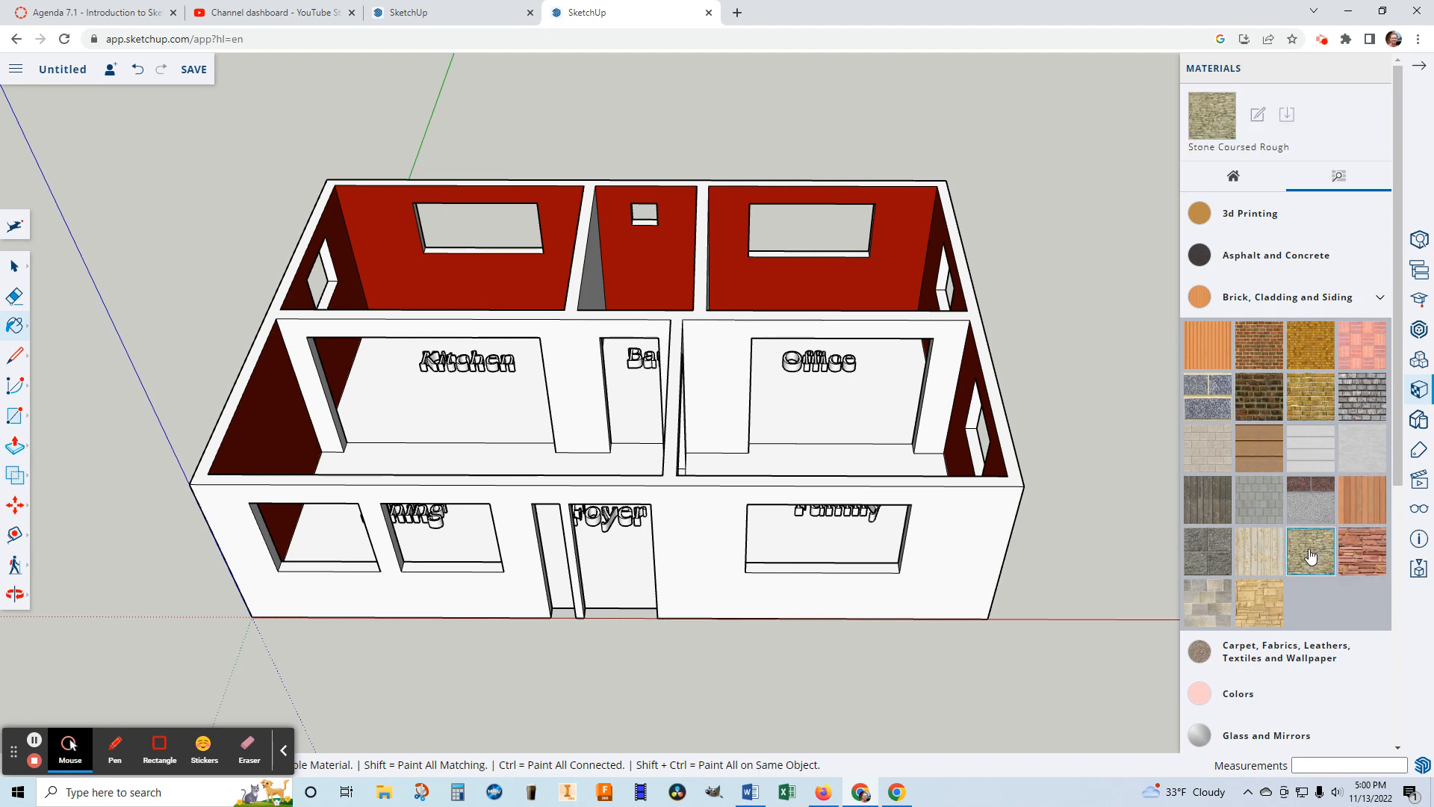
left_click(975, 577)
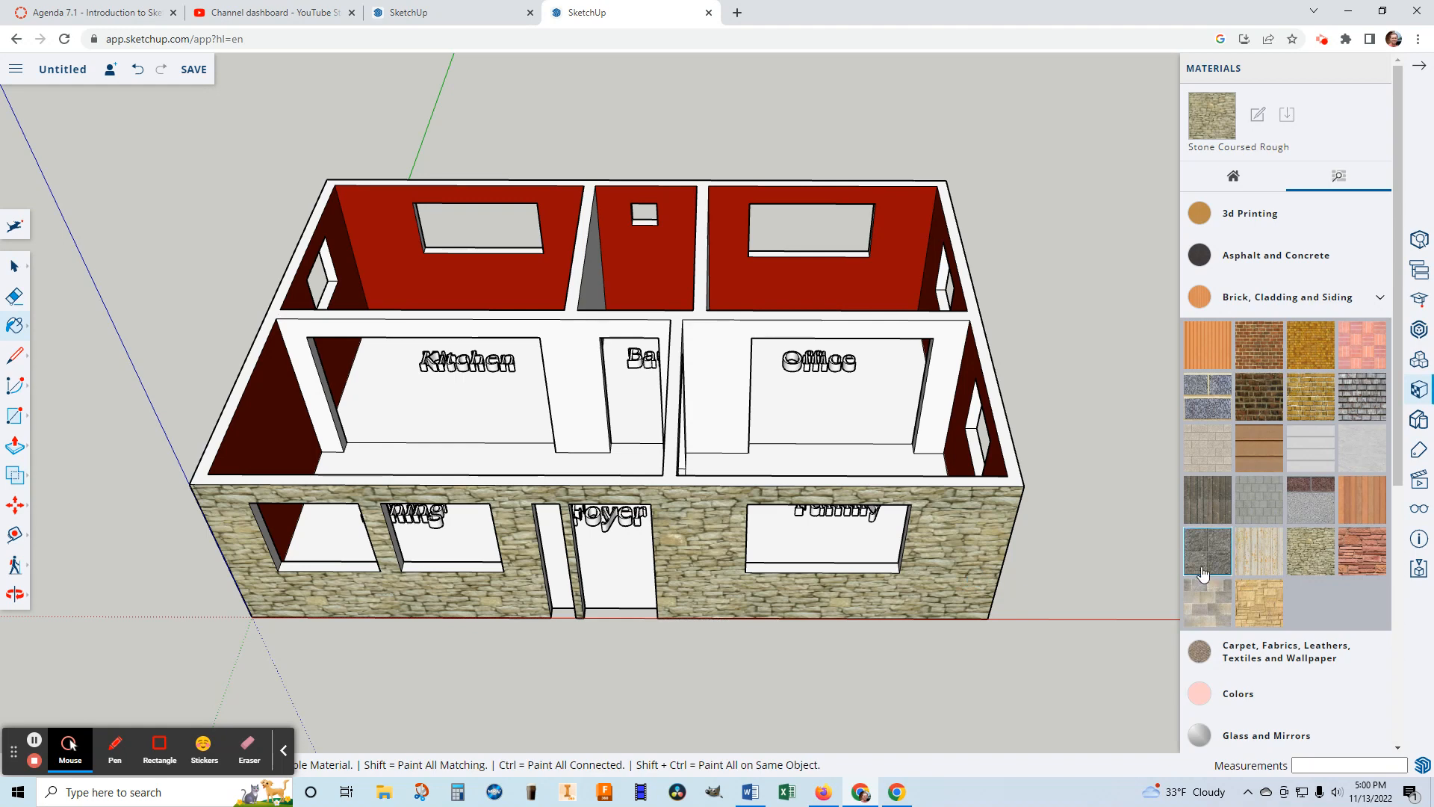
left_click(1259, 345)
left_click(987, 526)
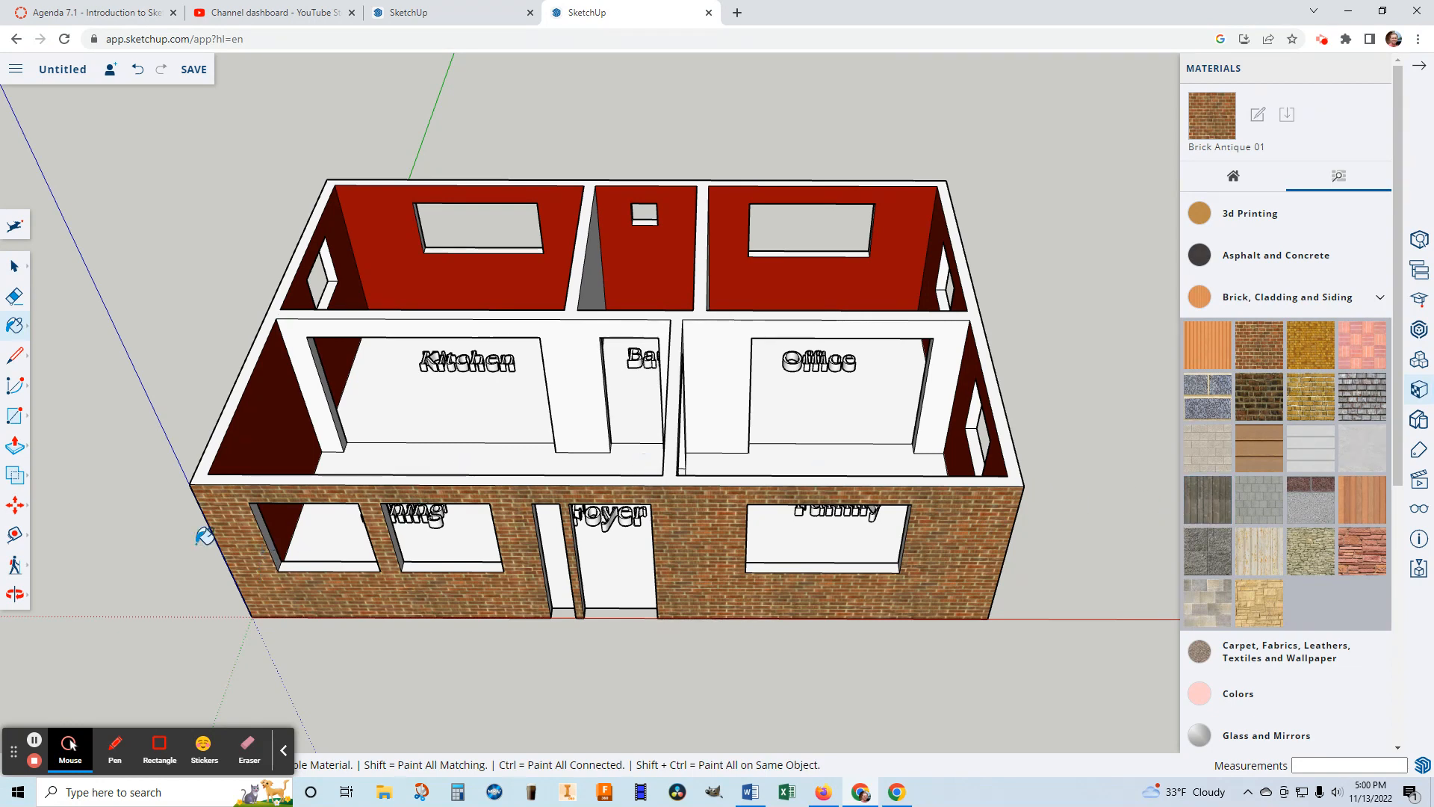
Draw a 4' by 4' rectangle across the leftmost front window opening to close it with a pane
left_click(16, 422)
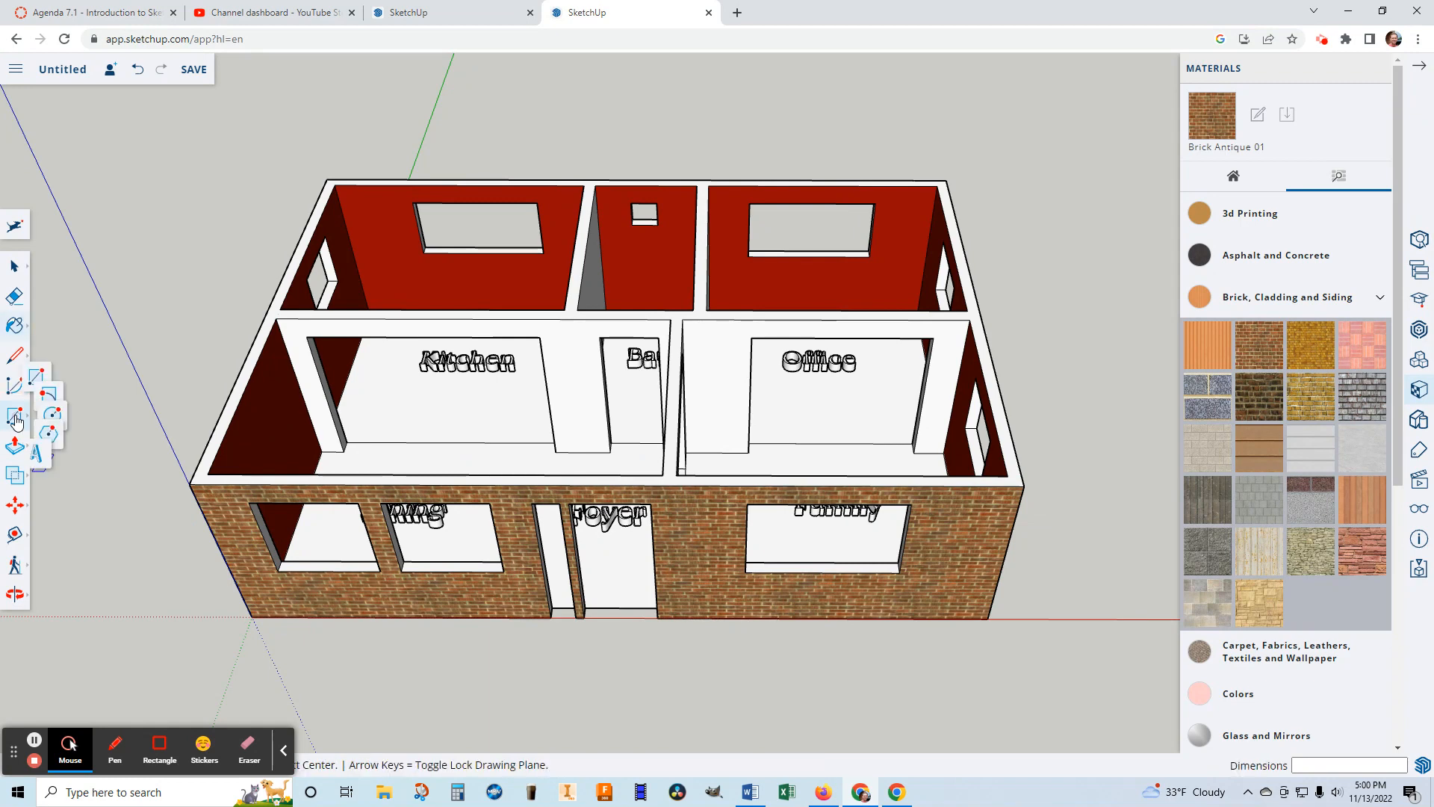
scroll(186, 504, "up", 2)
left_click(49, 348)
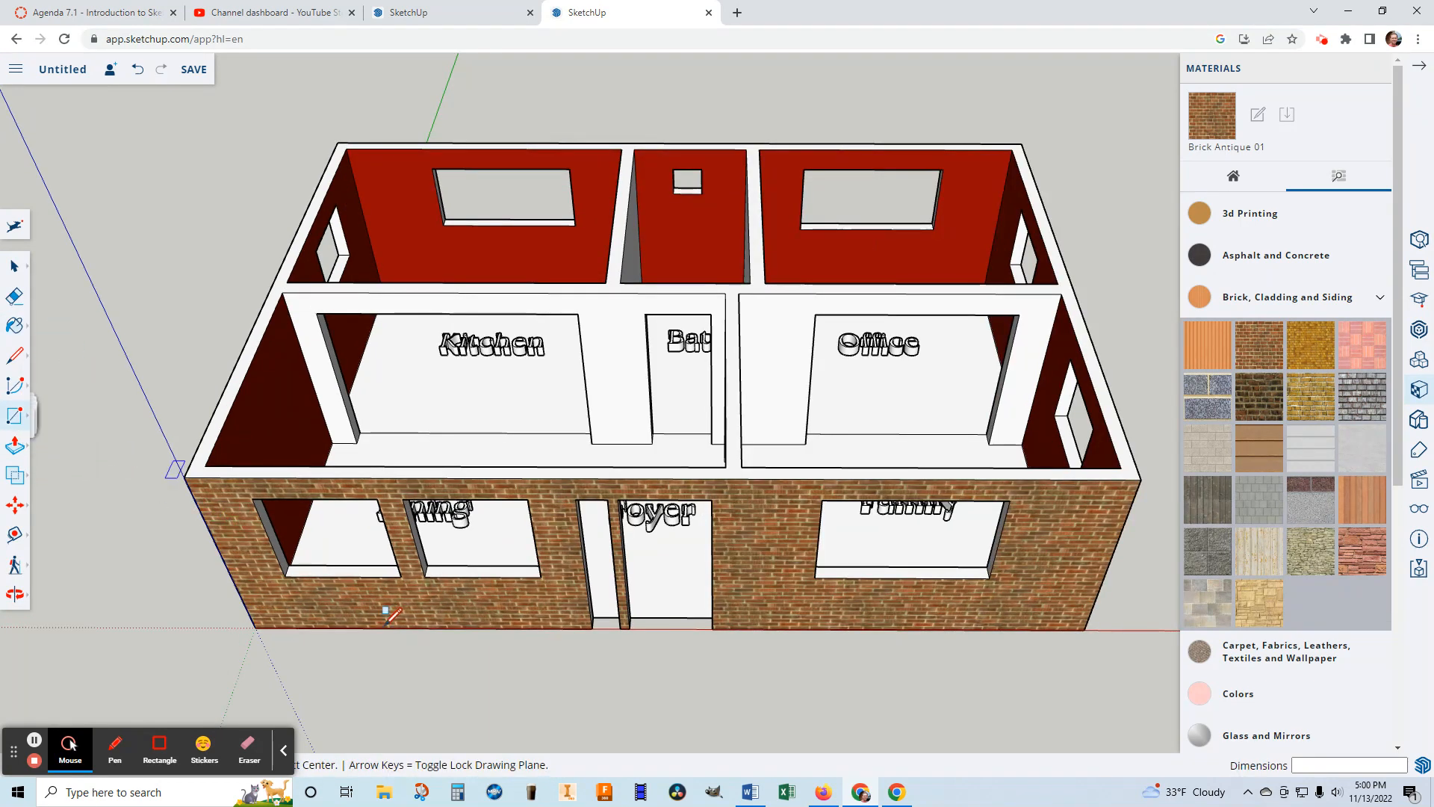
scroll(381, 612, "up", 1)
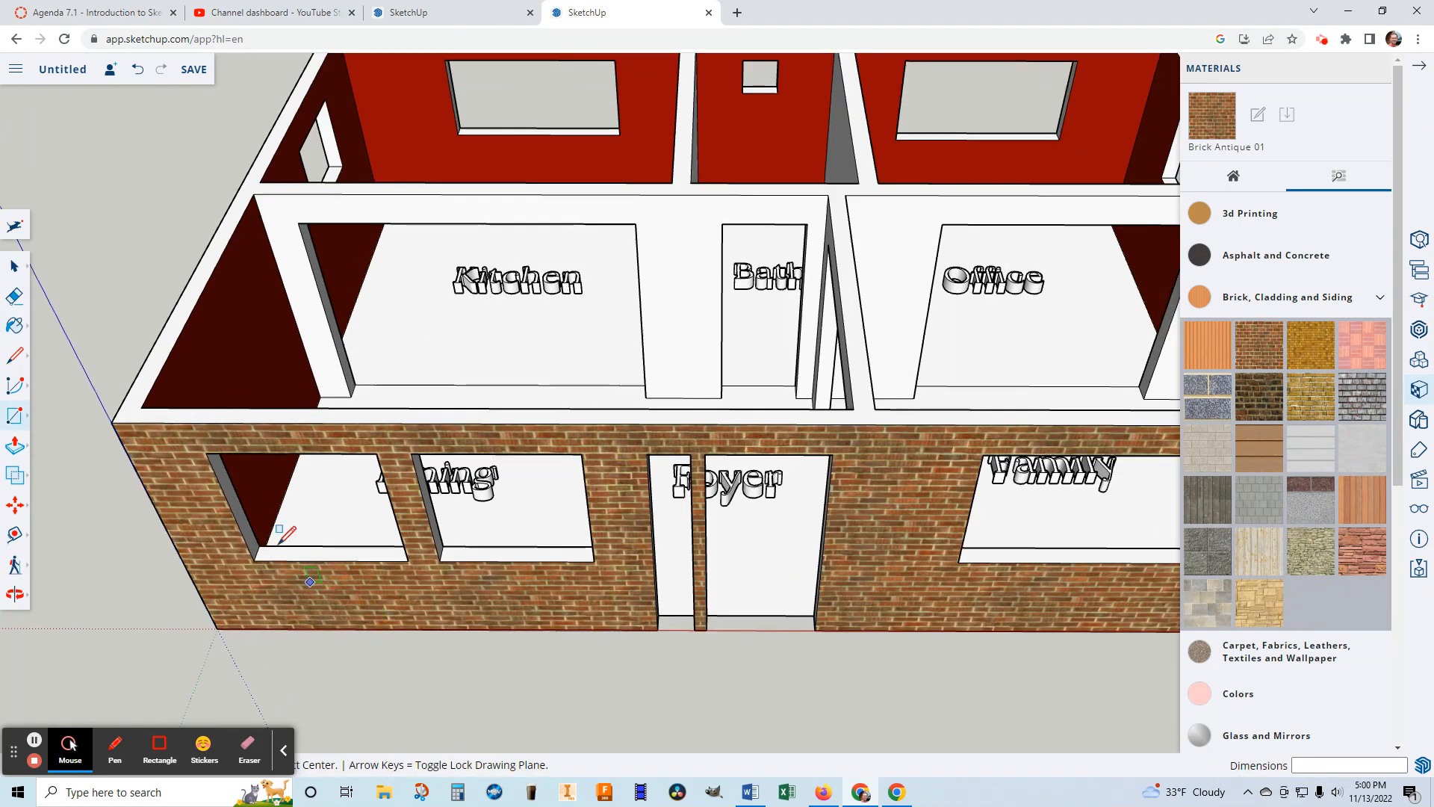
left_click(206, 453)
left_click(408, 560)
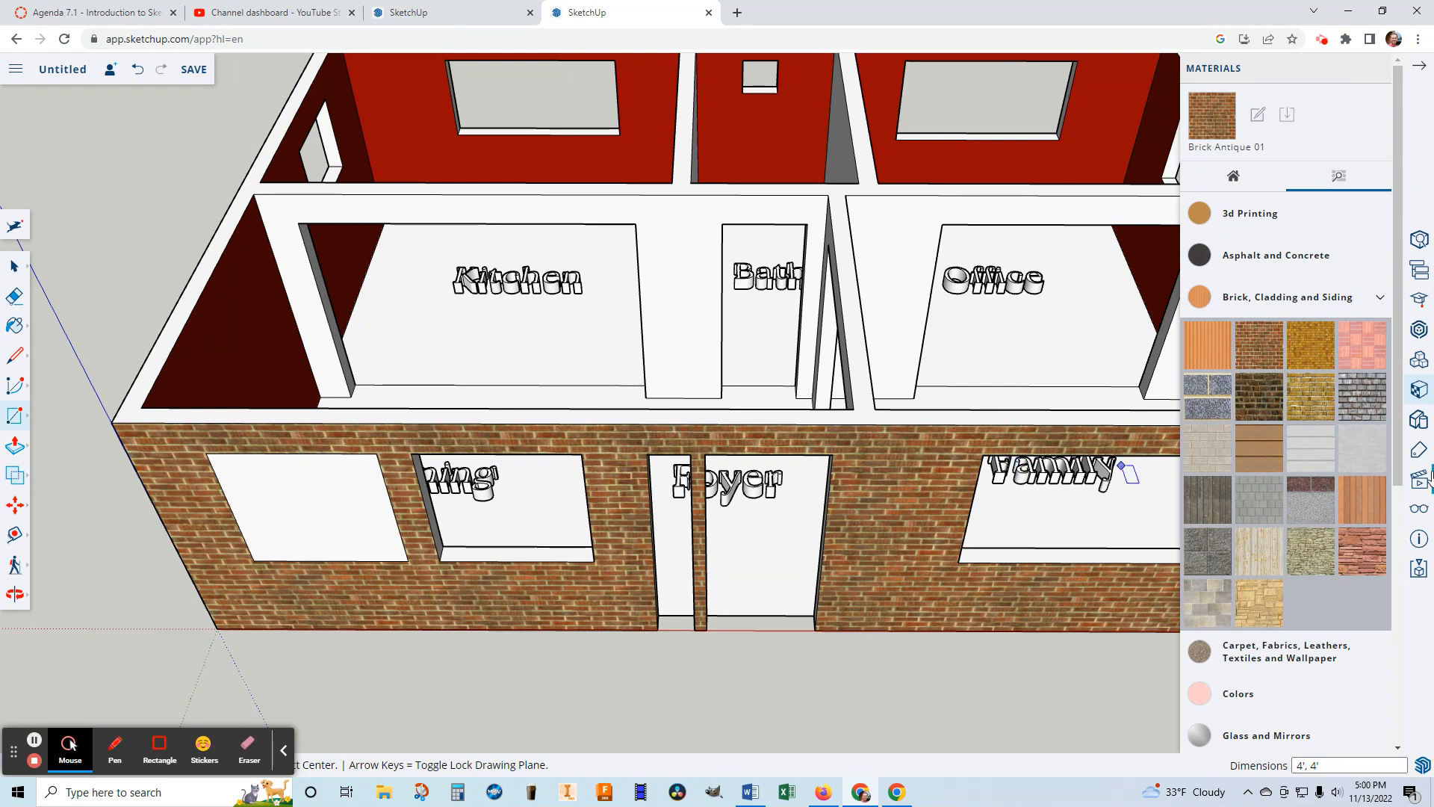
Paint the leftmost front window pane with Translucent Glass Blue from Glass and Mirrors
left_click(1379, 298)
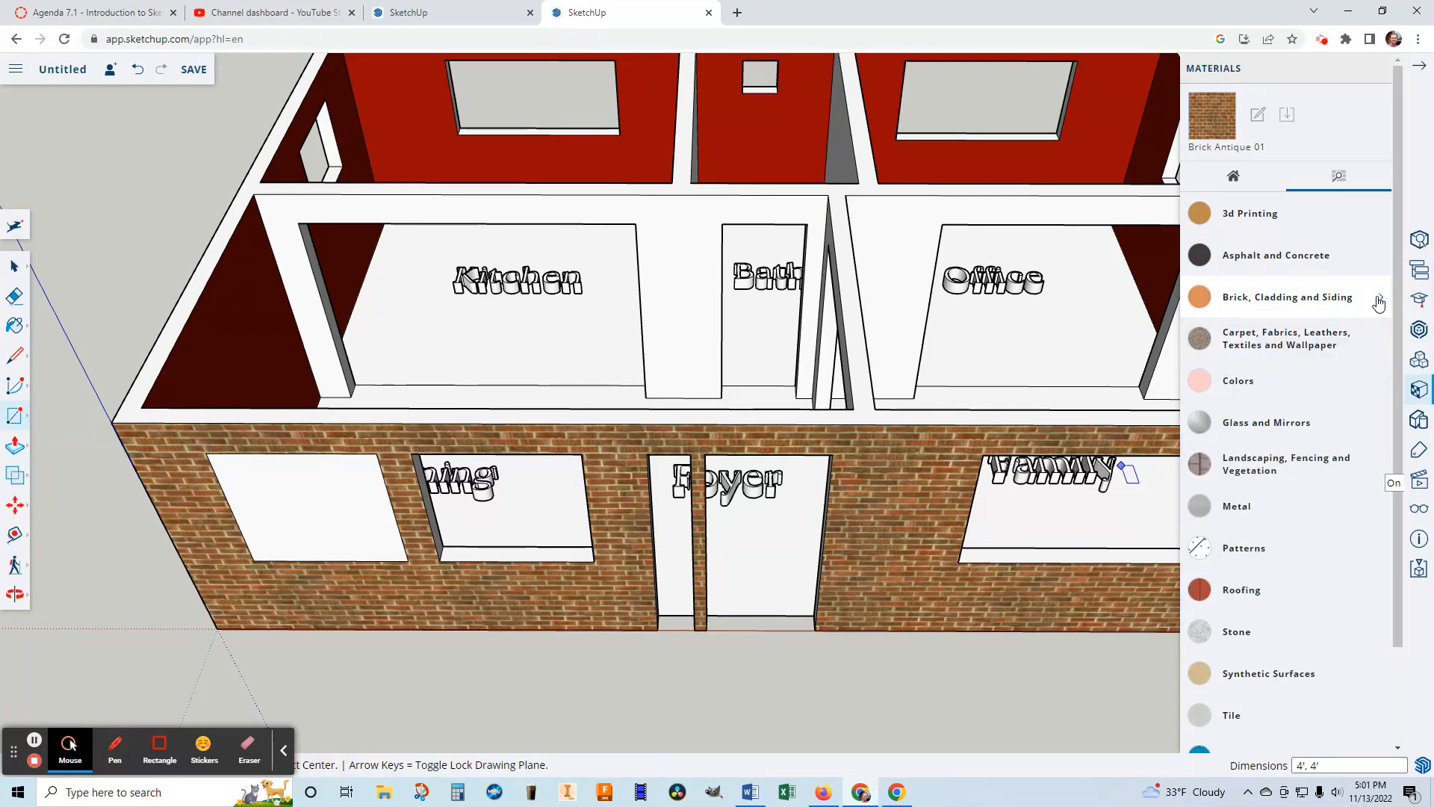
left_click(1257, 426)
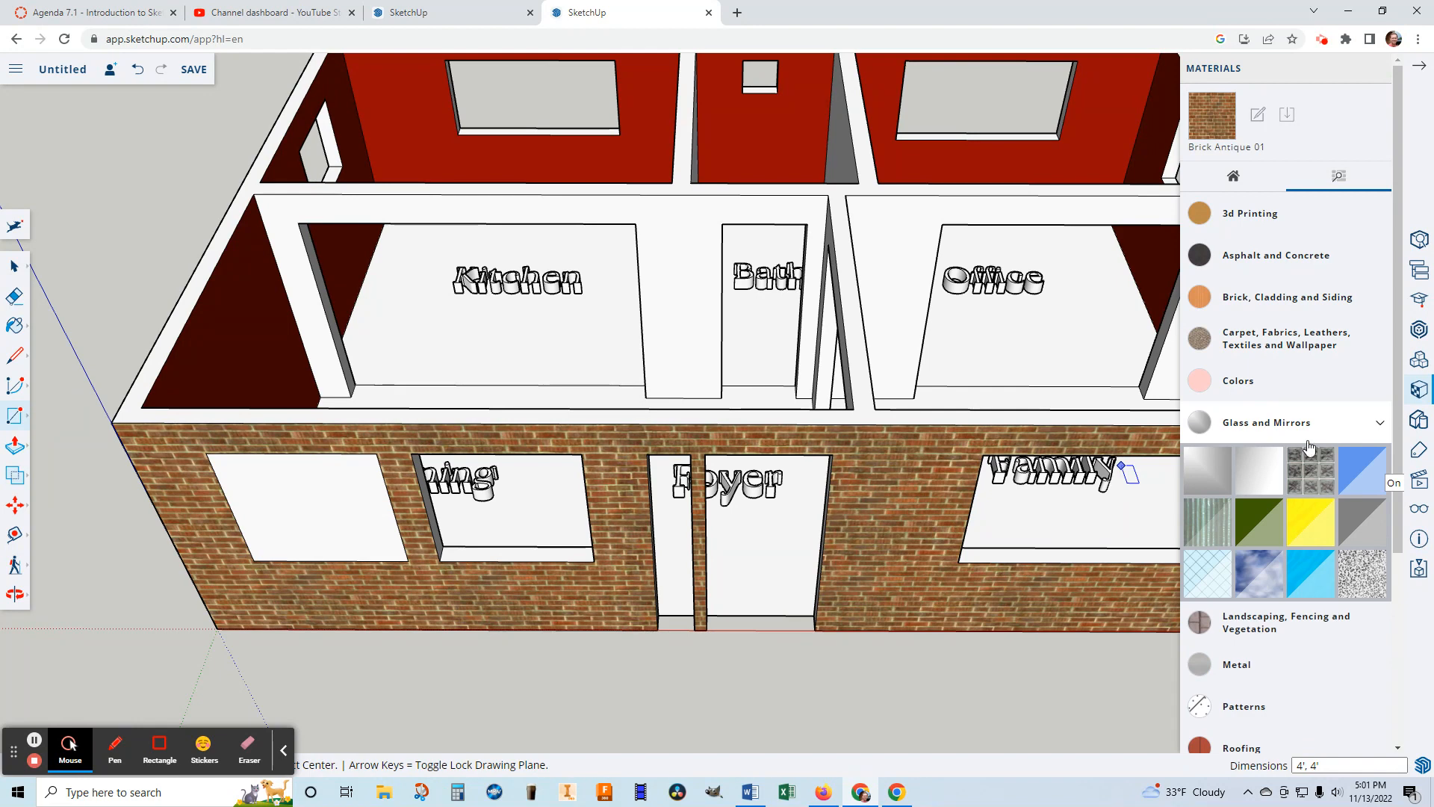
left_click(1361, 478)
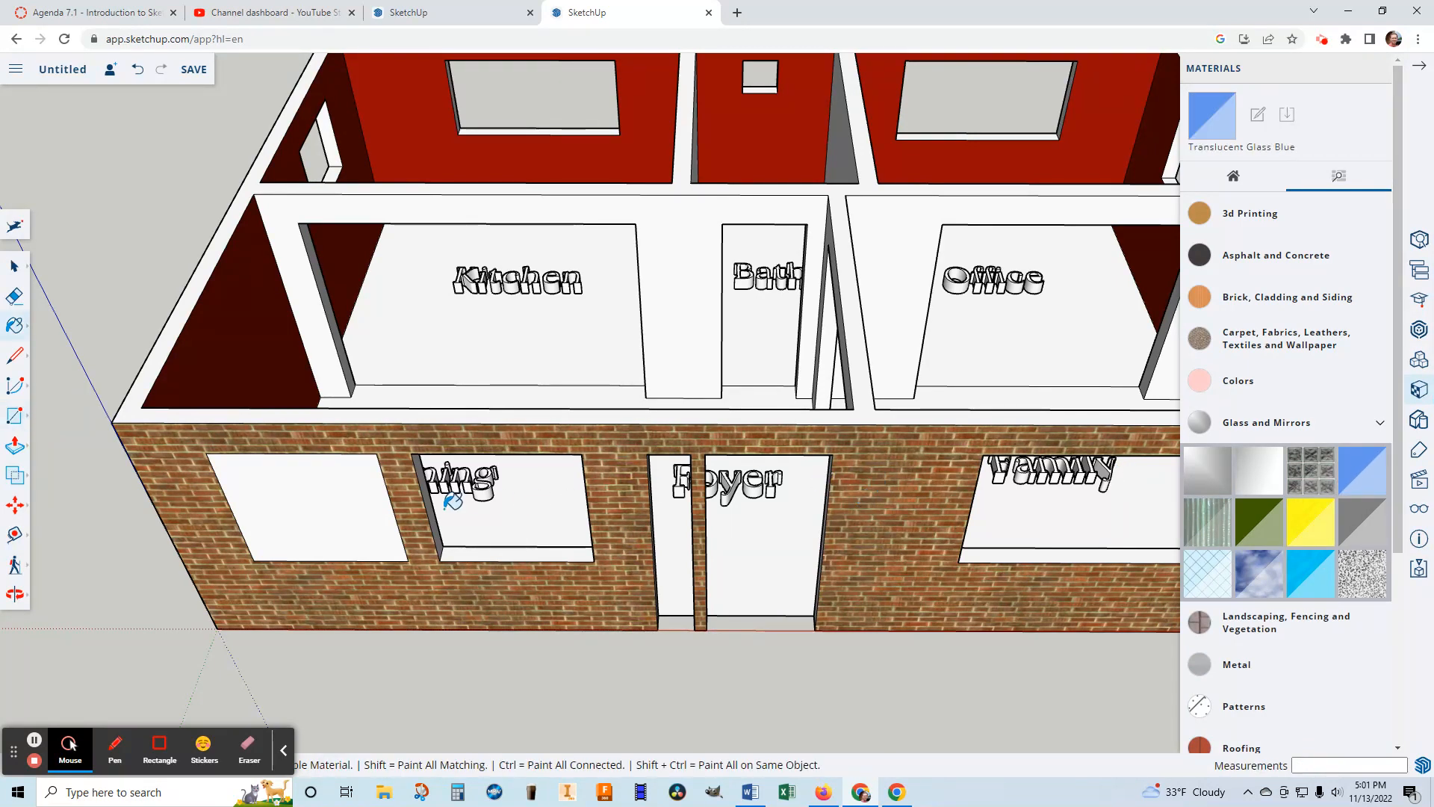
left_click(350, 508)
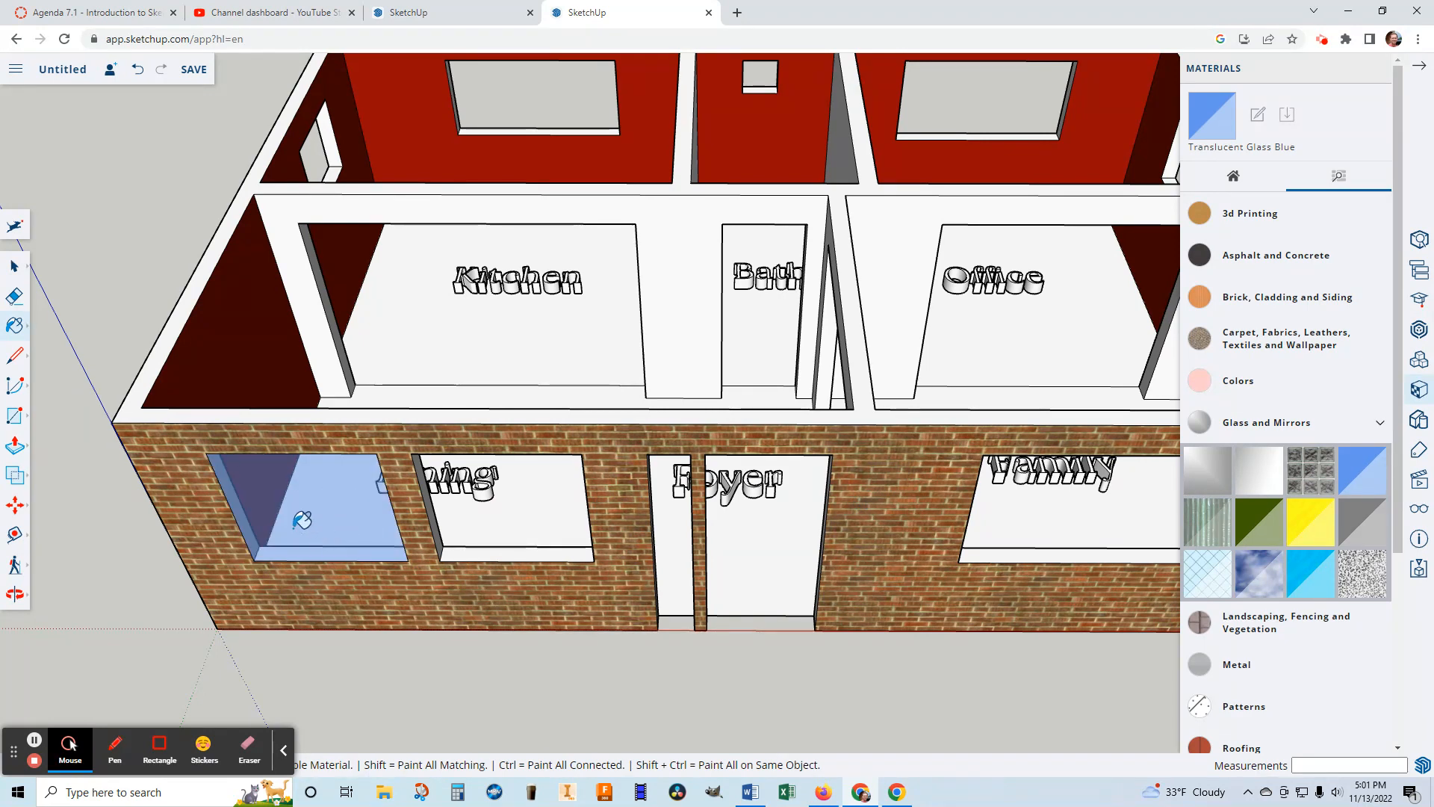
Draw rectangles that close the second front window opening, 4' by 4', and the narrow full-height opening beside the front door
left_click(16, 417)
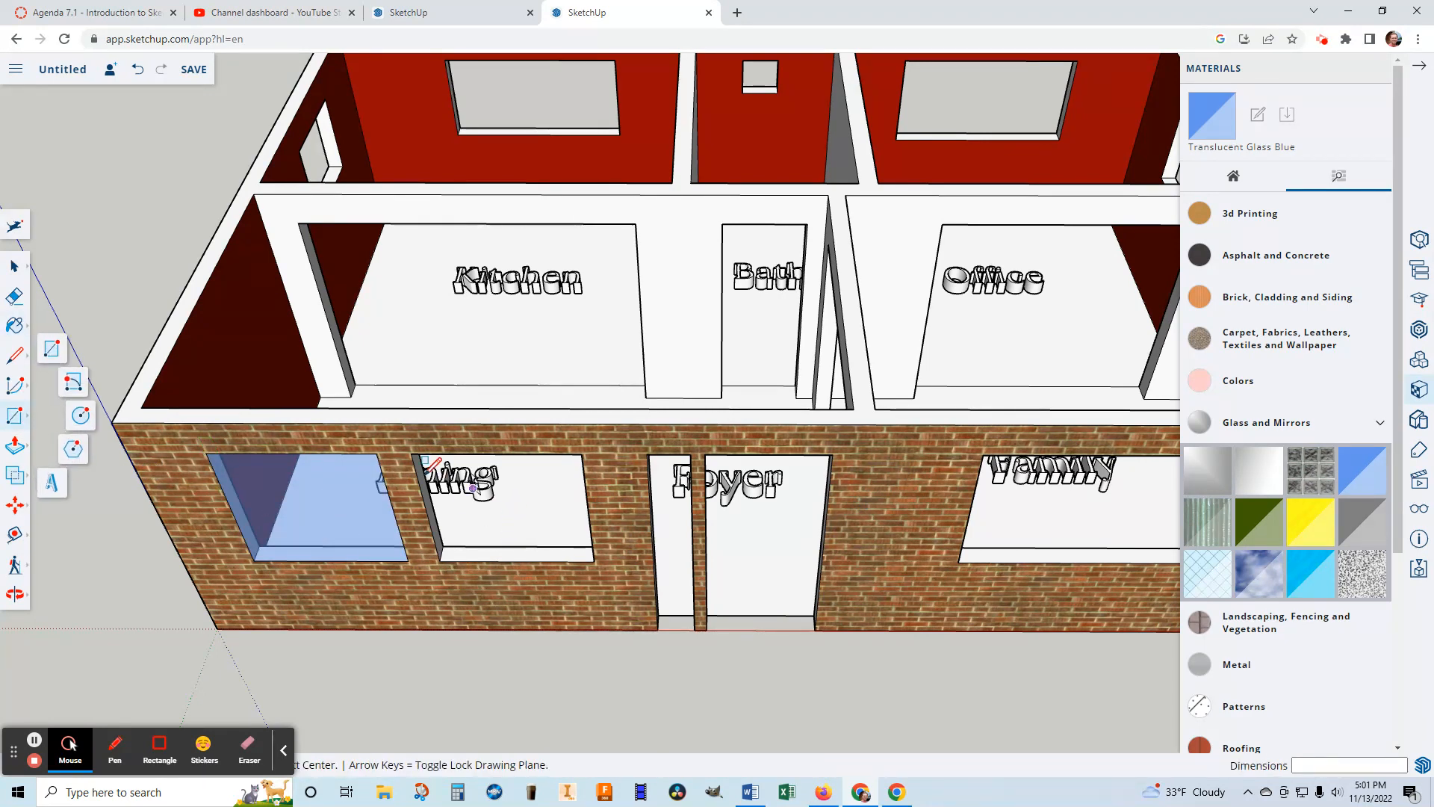
left_click(410, 453)
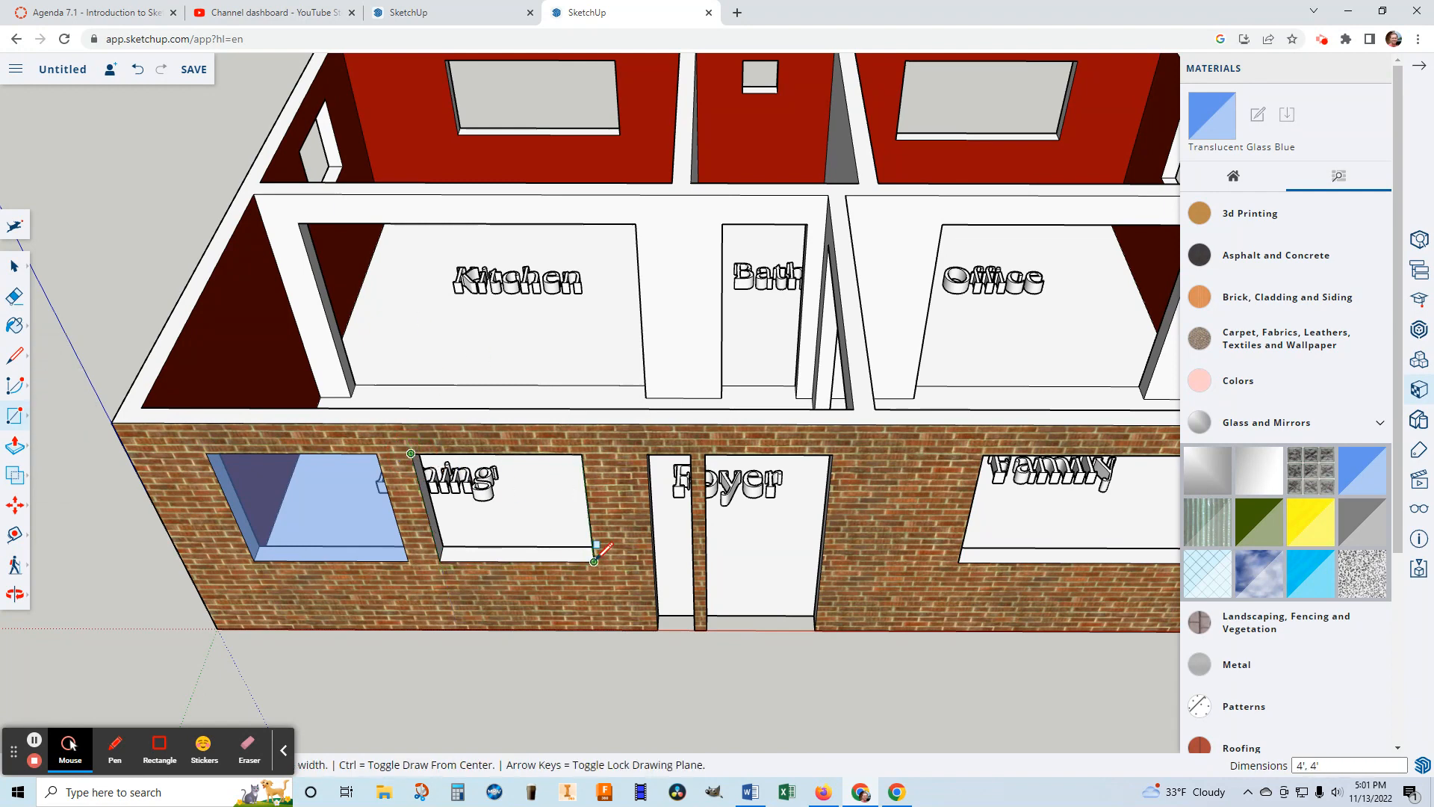
left_click(594, 561)
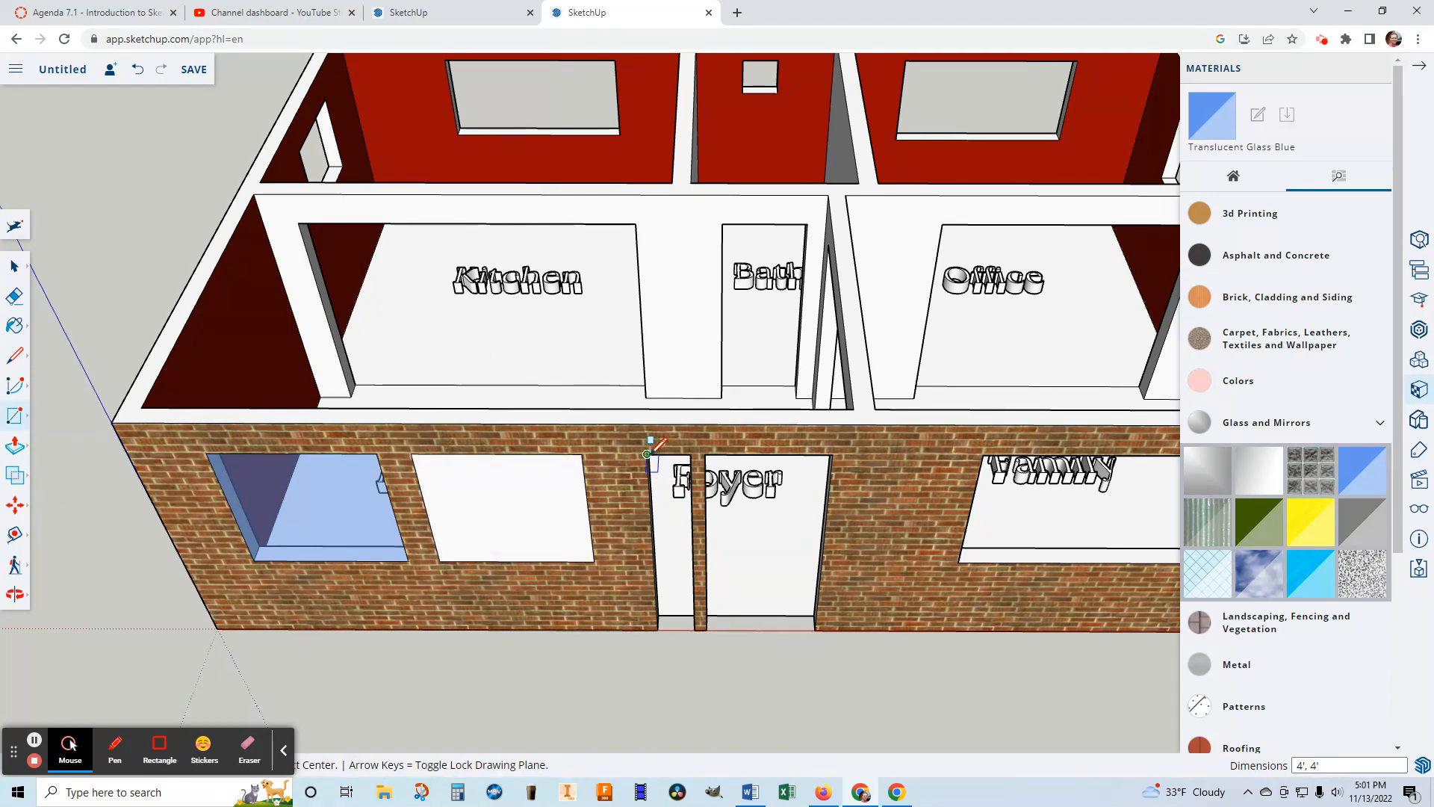
left_click(646, 454)
left_click(696, 629)
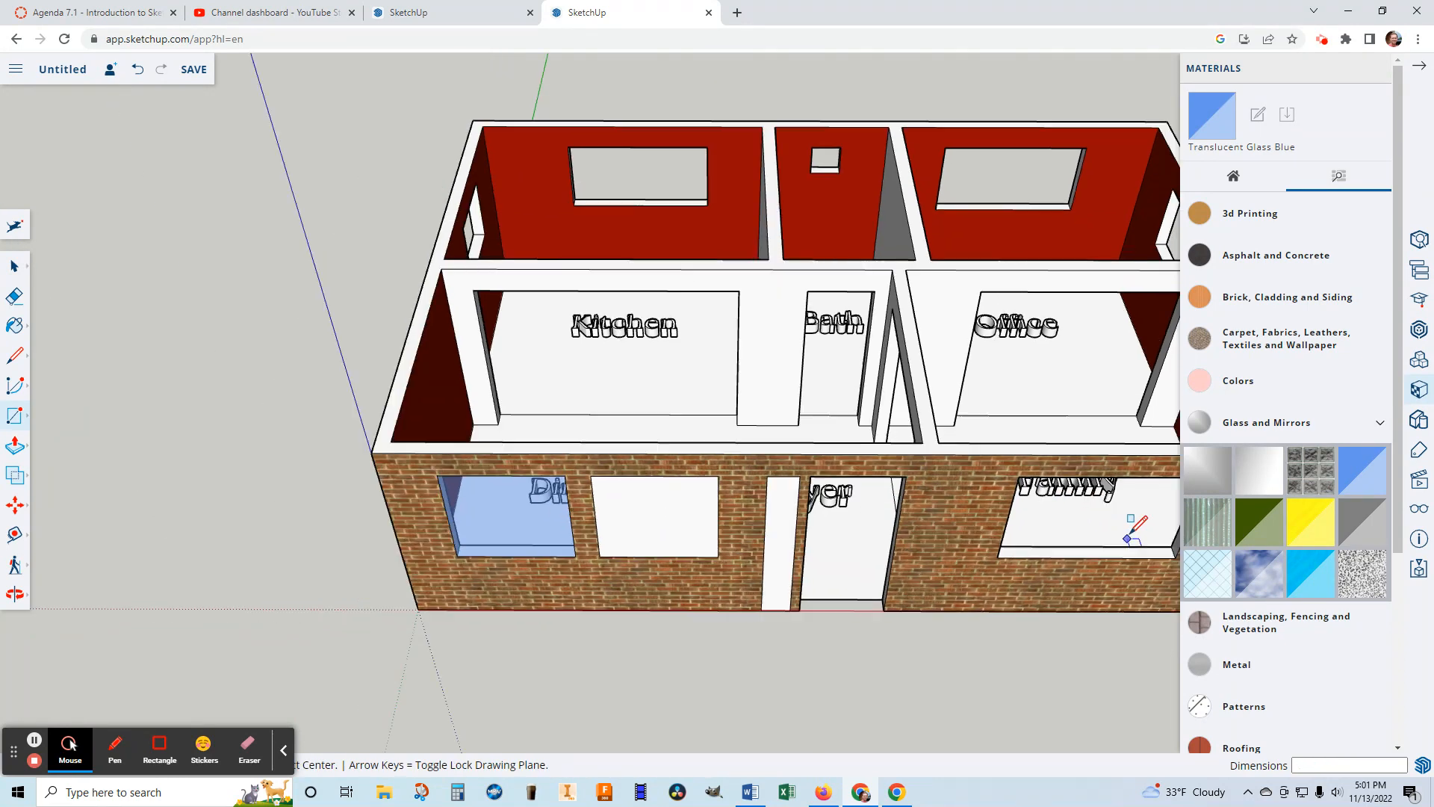
Draw a 6' by 4' rectangle across the family room's front window opening to close it with a pane
scroll(1143, 537, "down", 2)
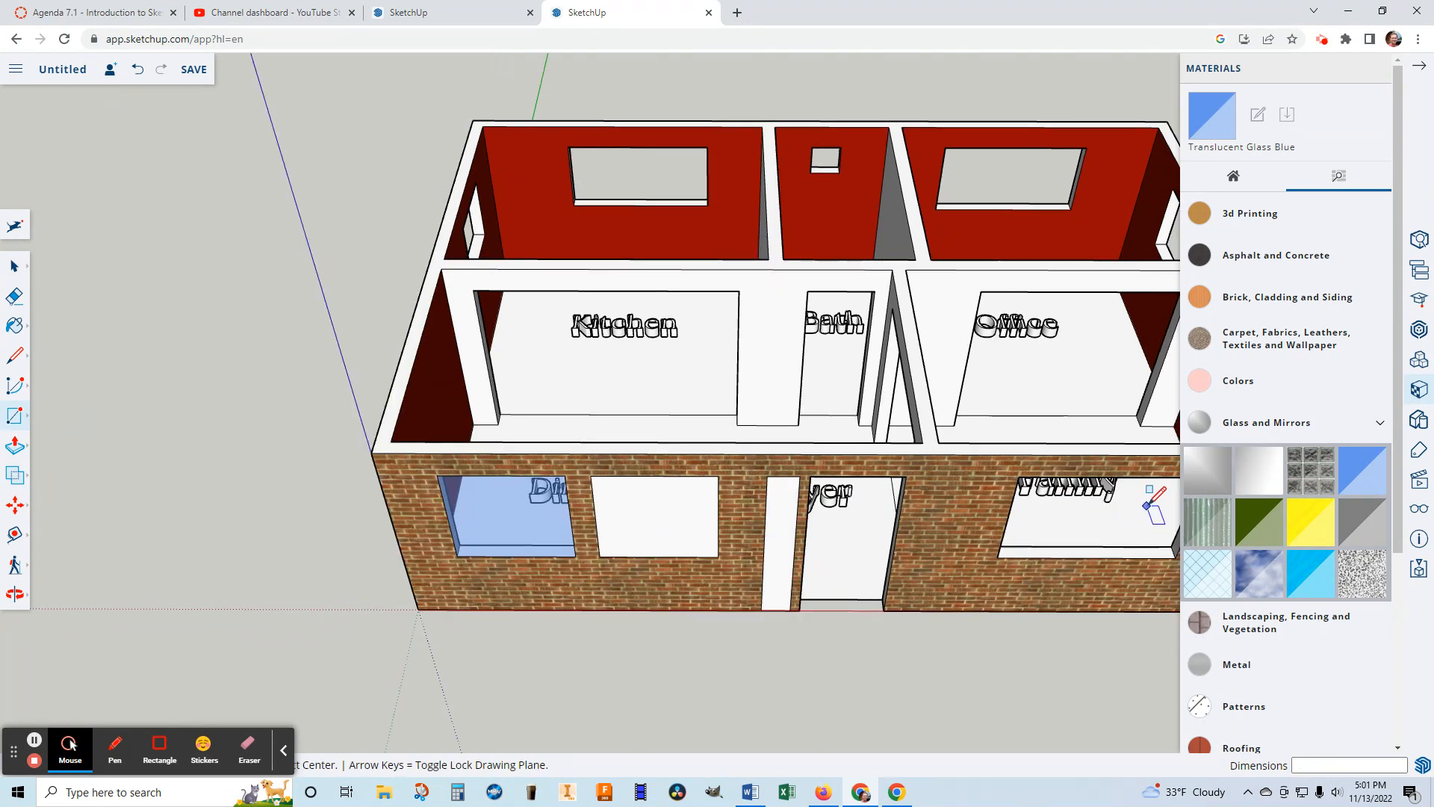
left_click(1019, 475)
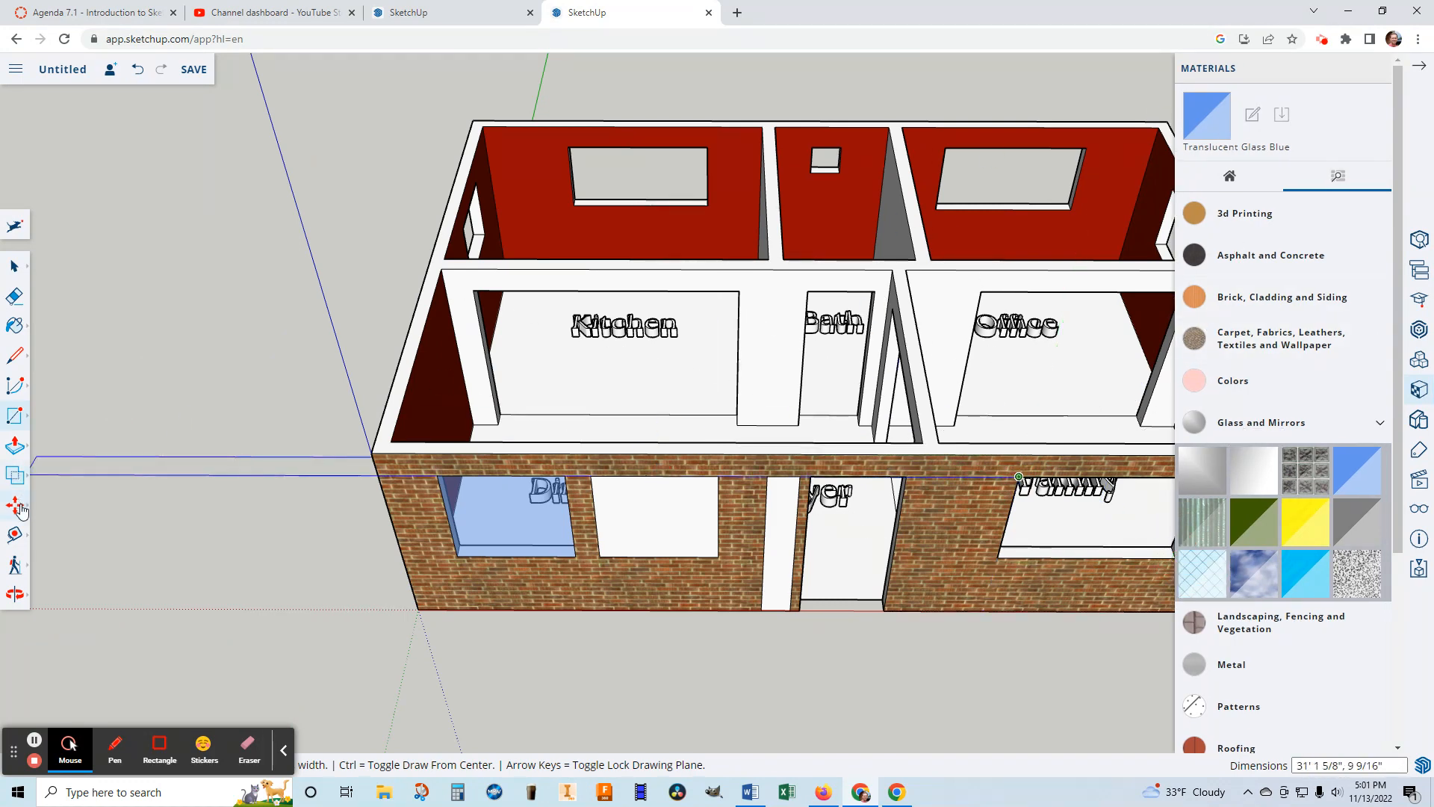
left_click(15, 594)
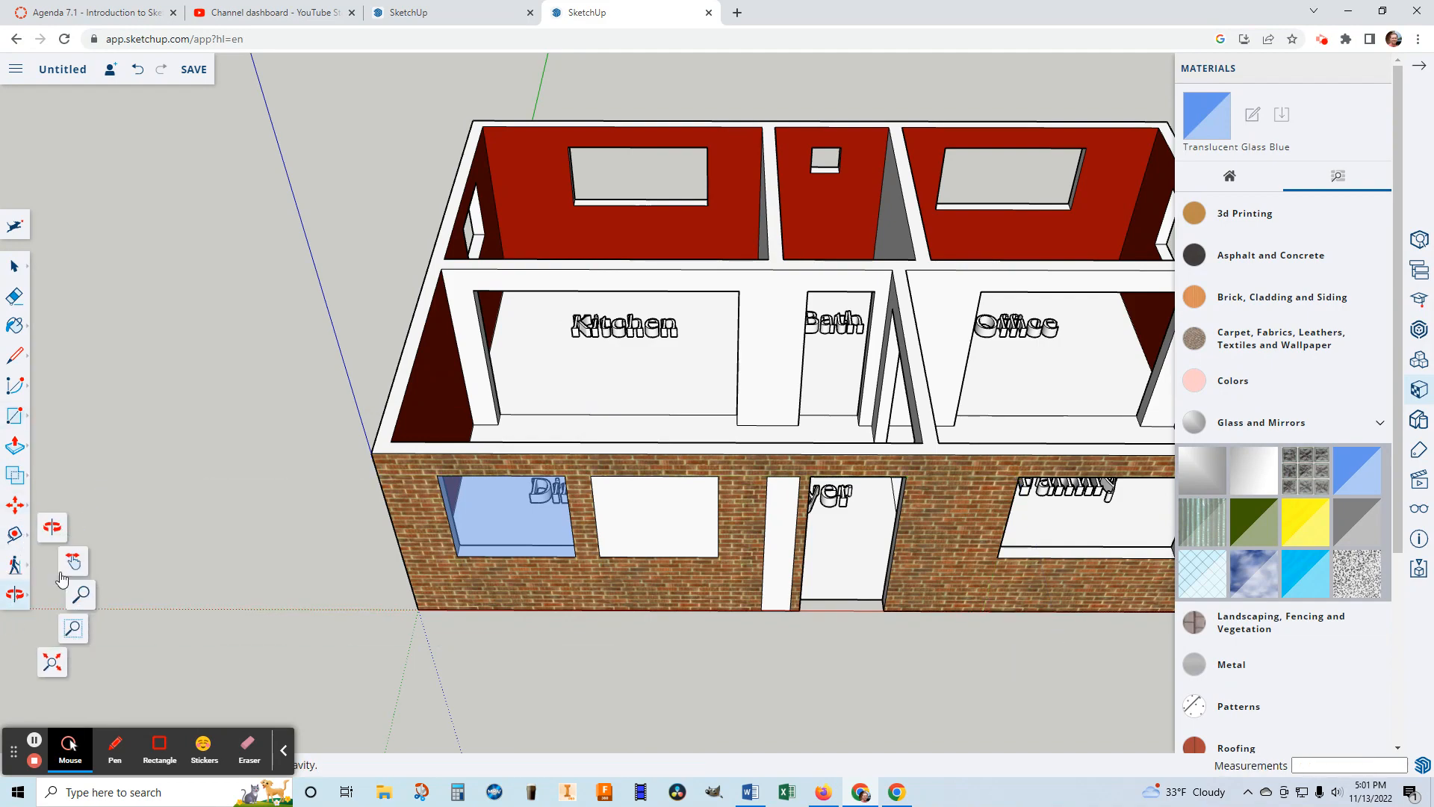
left_click(71, 562)
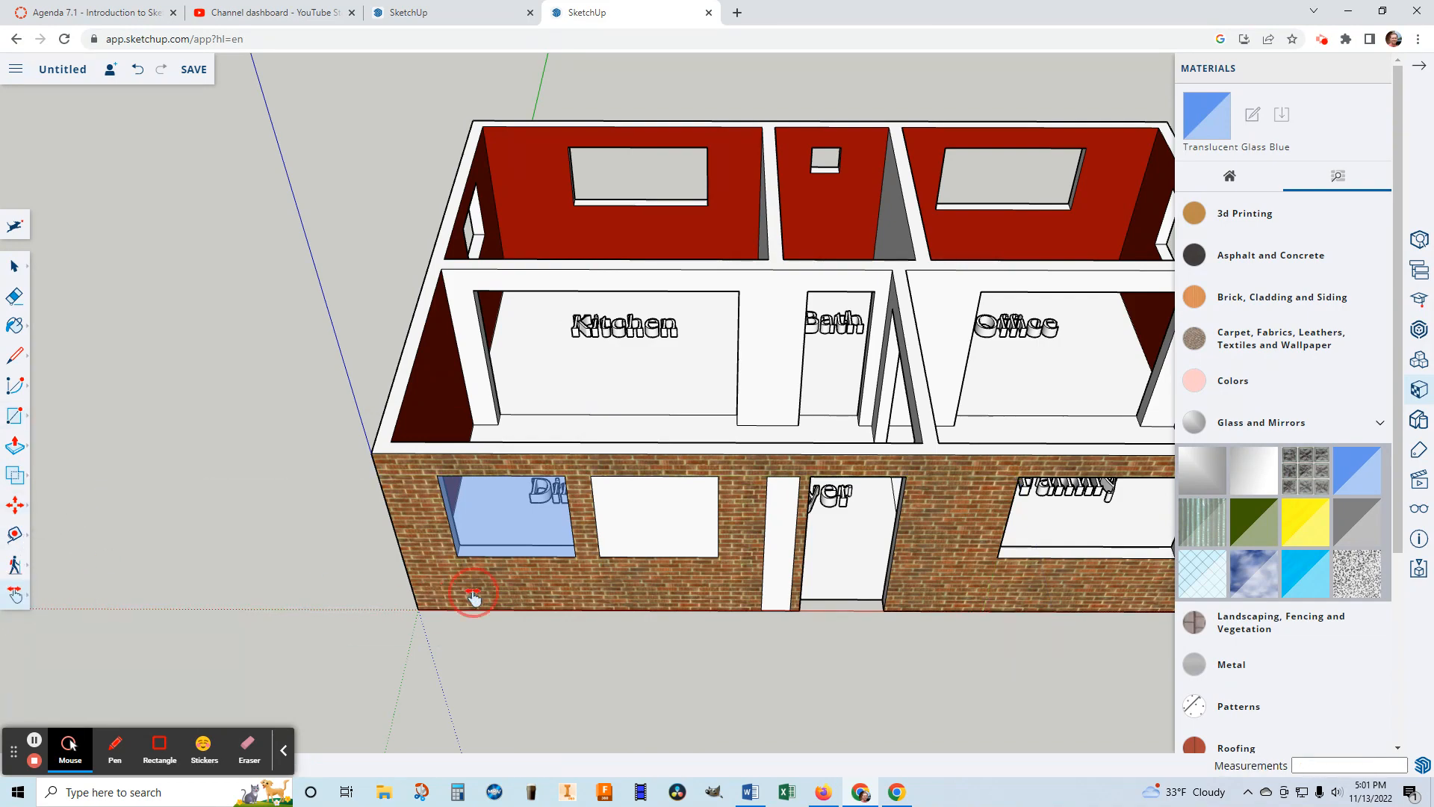
left_click_drag(474, 598, 243, 590)
scroll(489, 542, "up", 2)
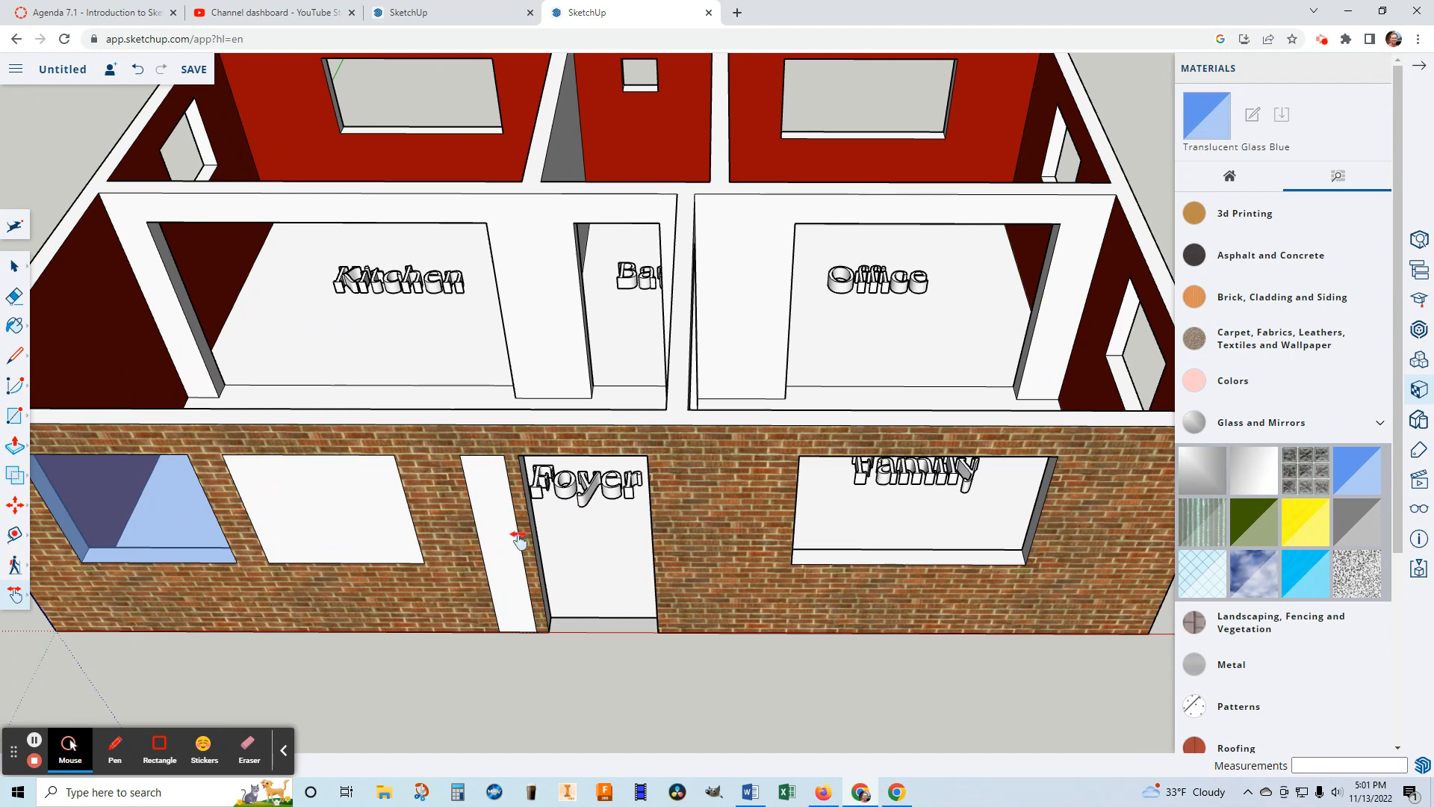
left_click(18, 426)
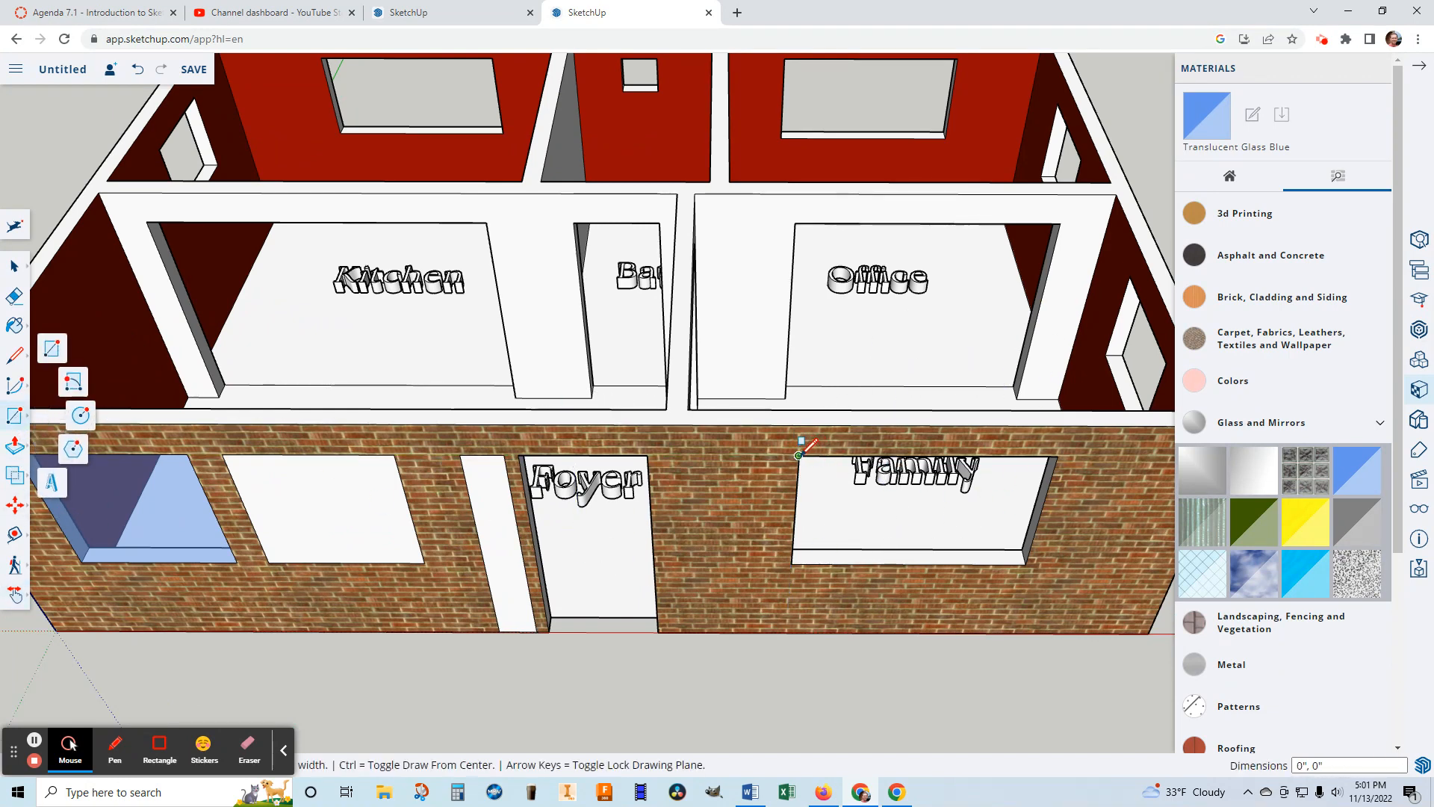
left_click(799, 455)
left_click(1028, 563)
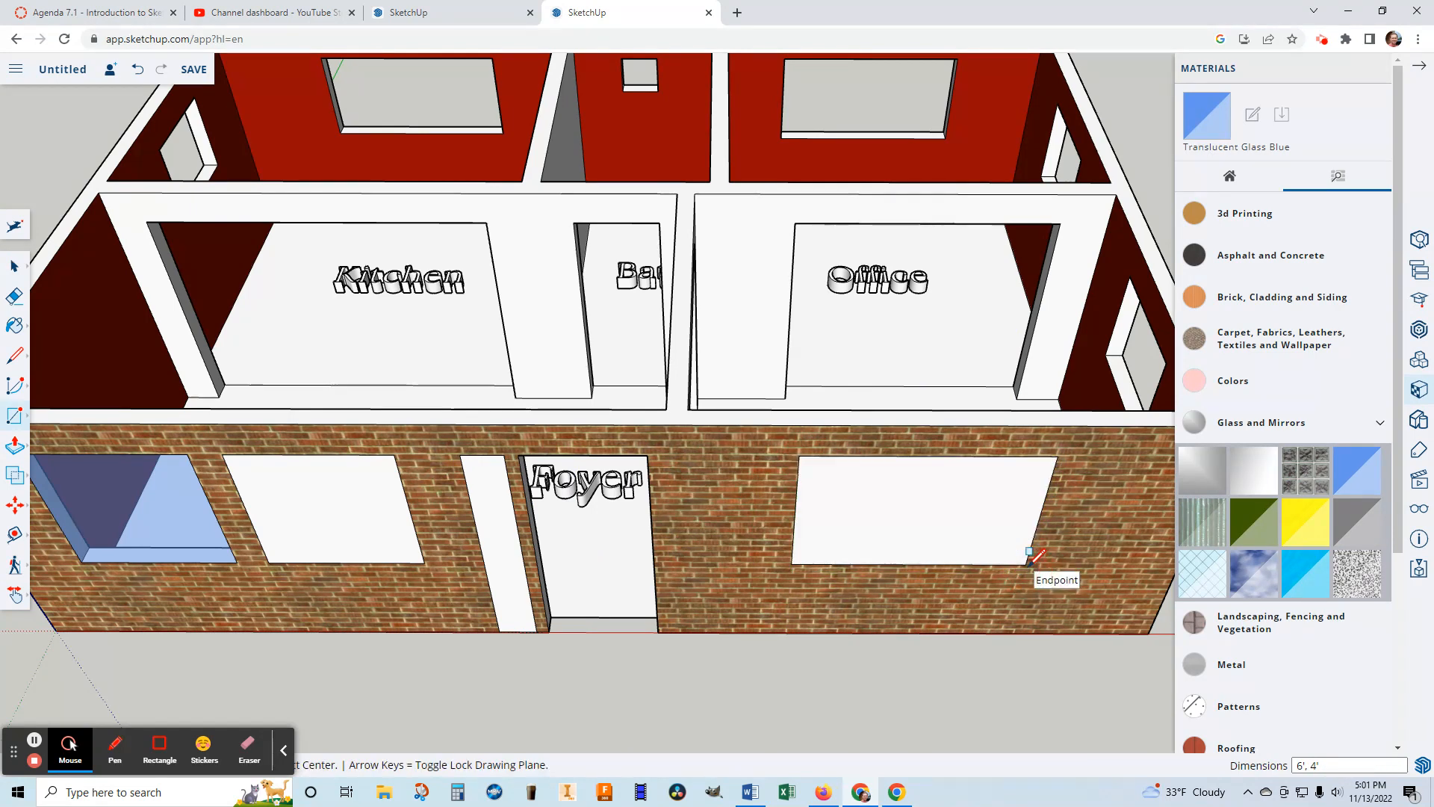
Paint the second window pane, the narrow pane beside the door and the family room pane with Translucent Glass Blue
left_click(1357, 469)
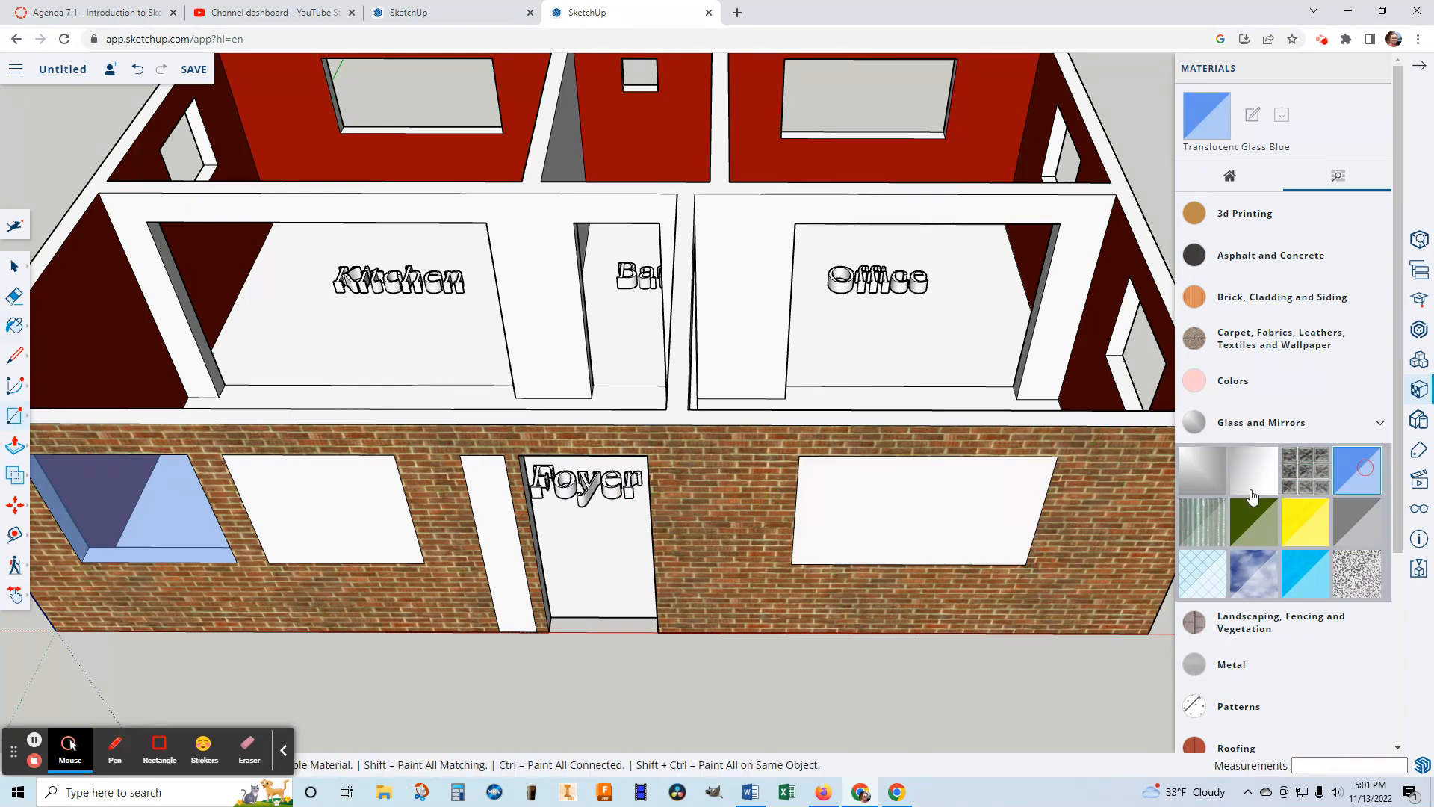
left_click(371, 514)
left_click(508, 524)
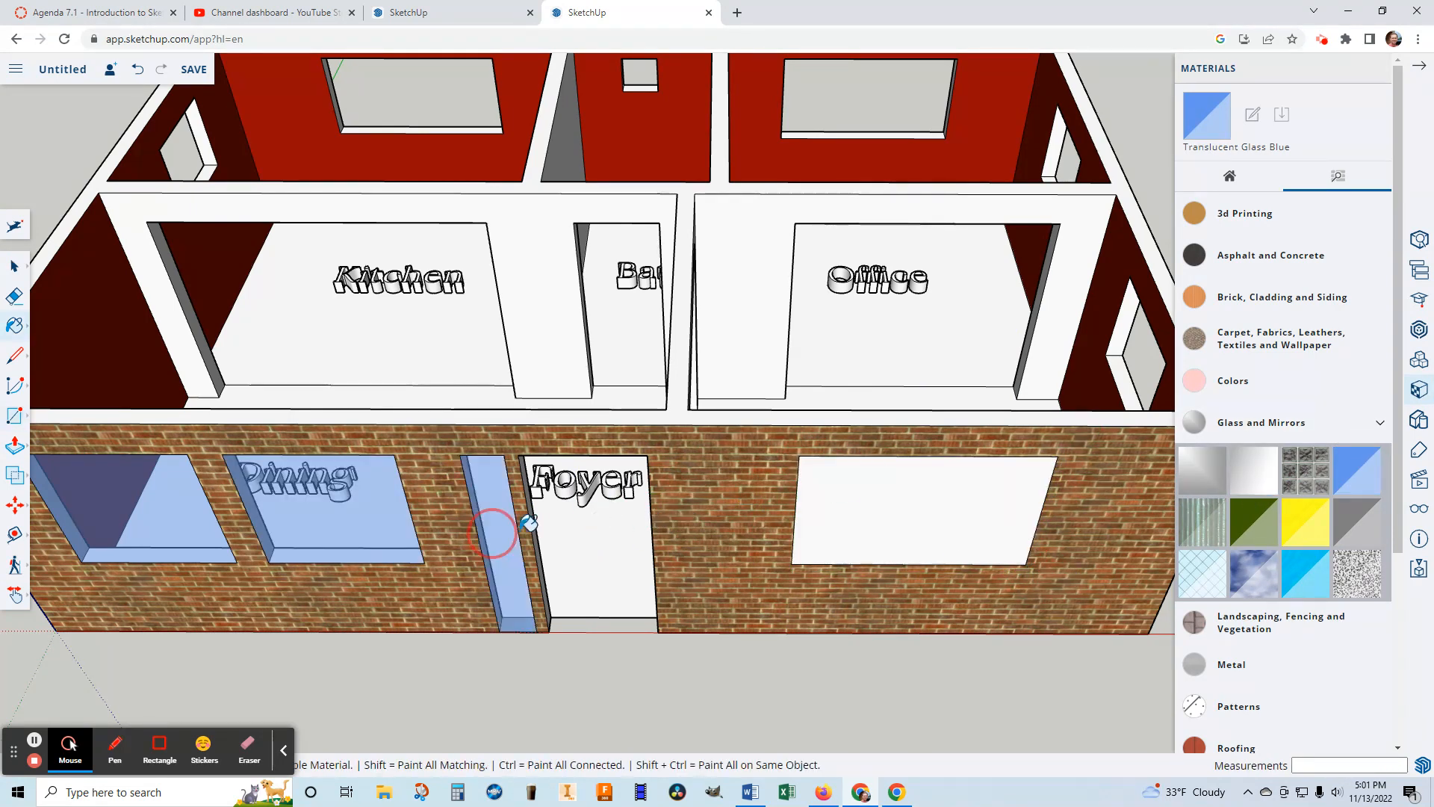
left_click(896, 553)
Examine the glazed front wall and painted rooms from the front and above, and close the materials browser
scroll(897, 552, "down", 5)
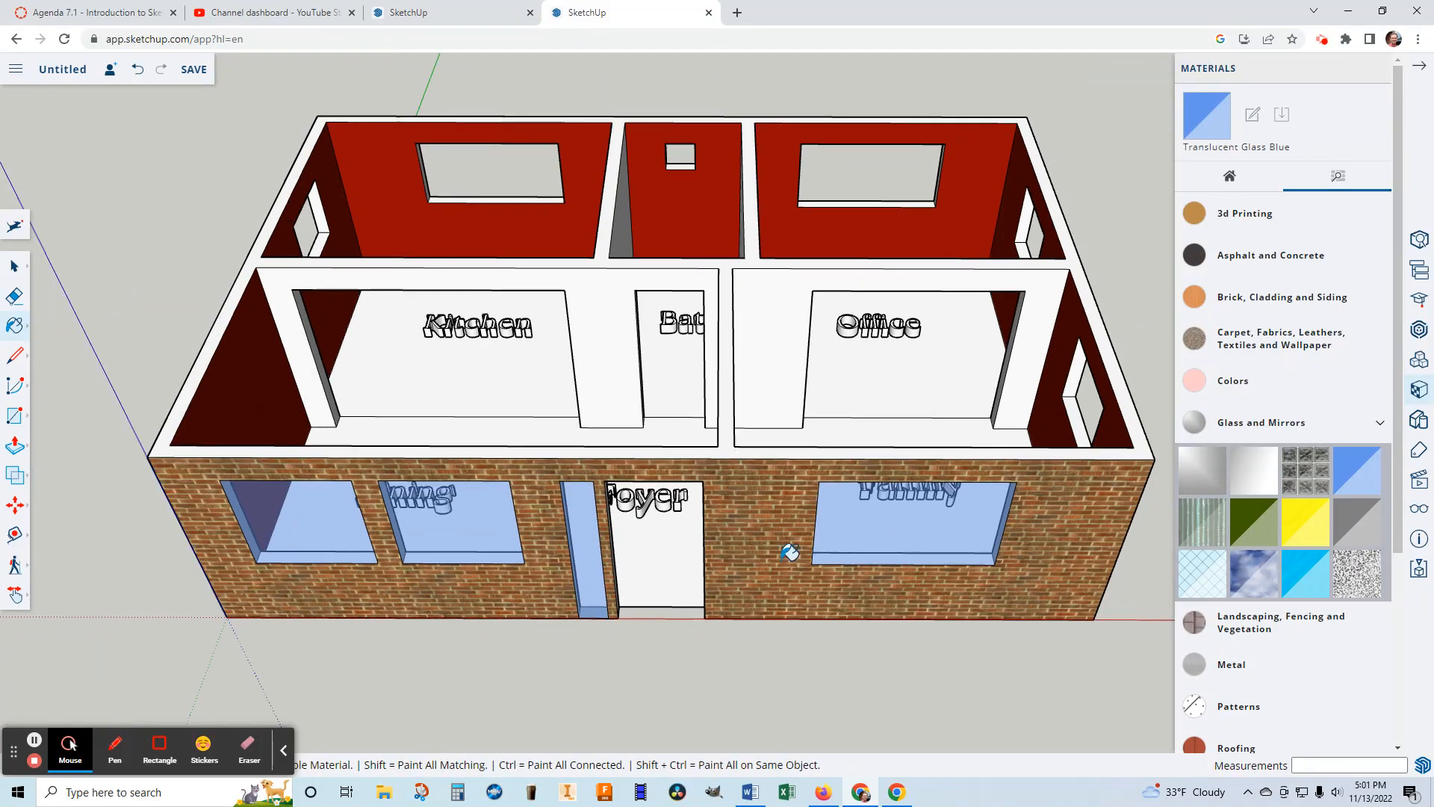
mouse_move(787, 551)
middle_mouse_down()
mouse_move(832, 401)
mouse_move(495, 480)
mouse_move(777, 550)
mouse_move(827, 607)
mouse_move(800, 696)
mouse_move(800, 597)
middle_mouse_up()
scroll(801, 475, "down", 1)
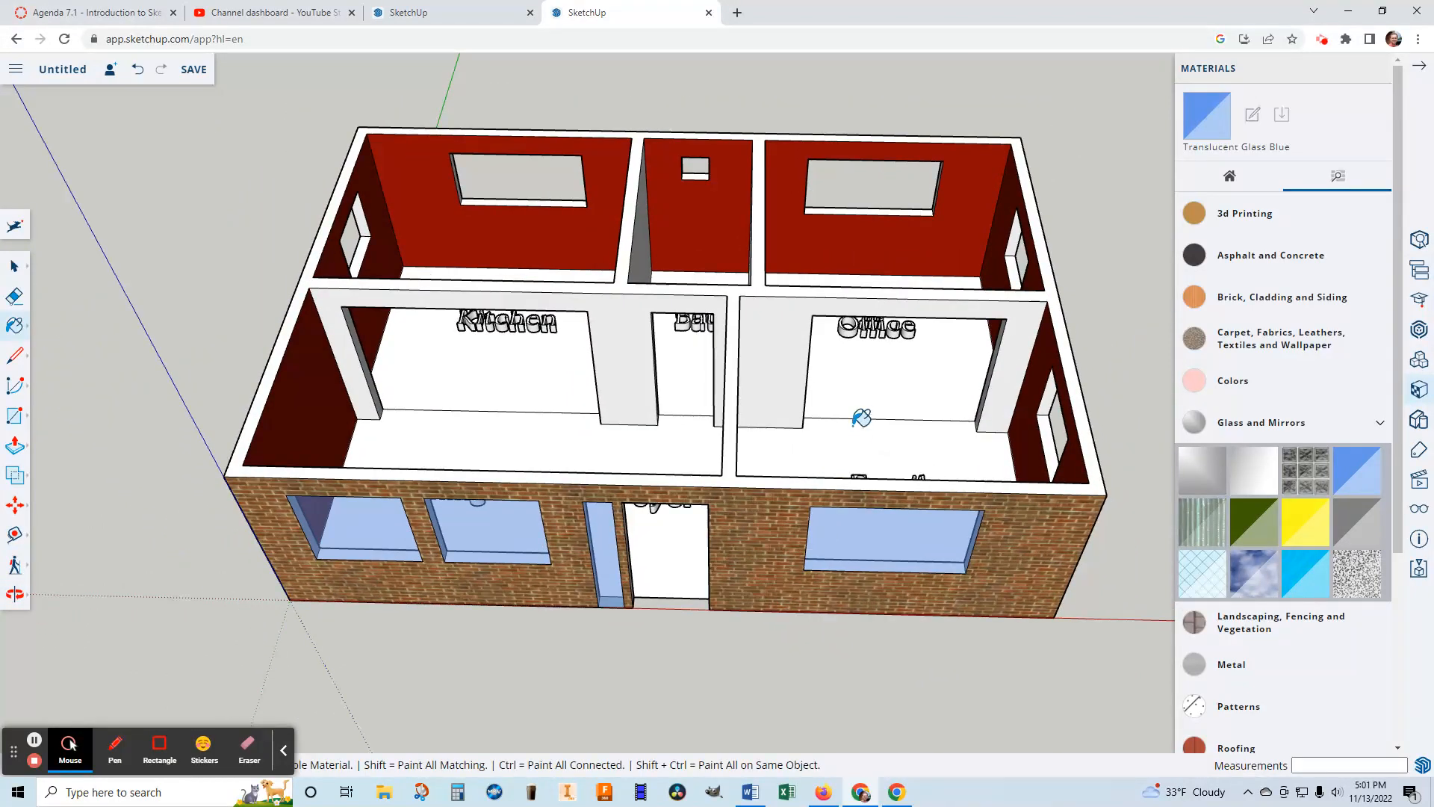
scroll(855, 422, "up", 2)
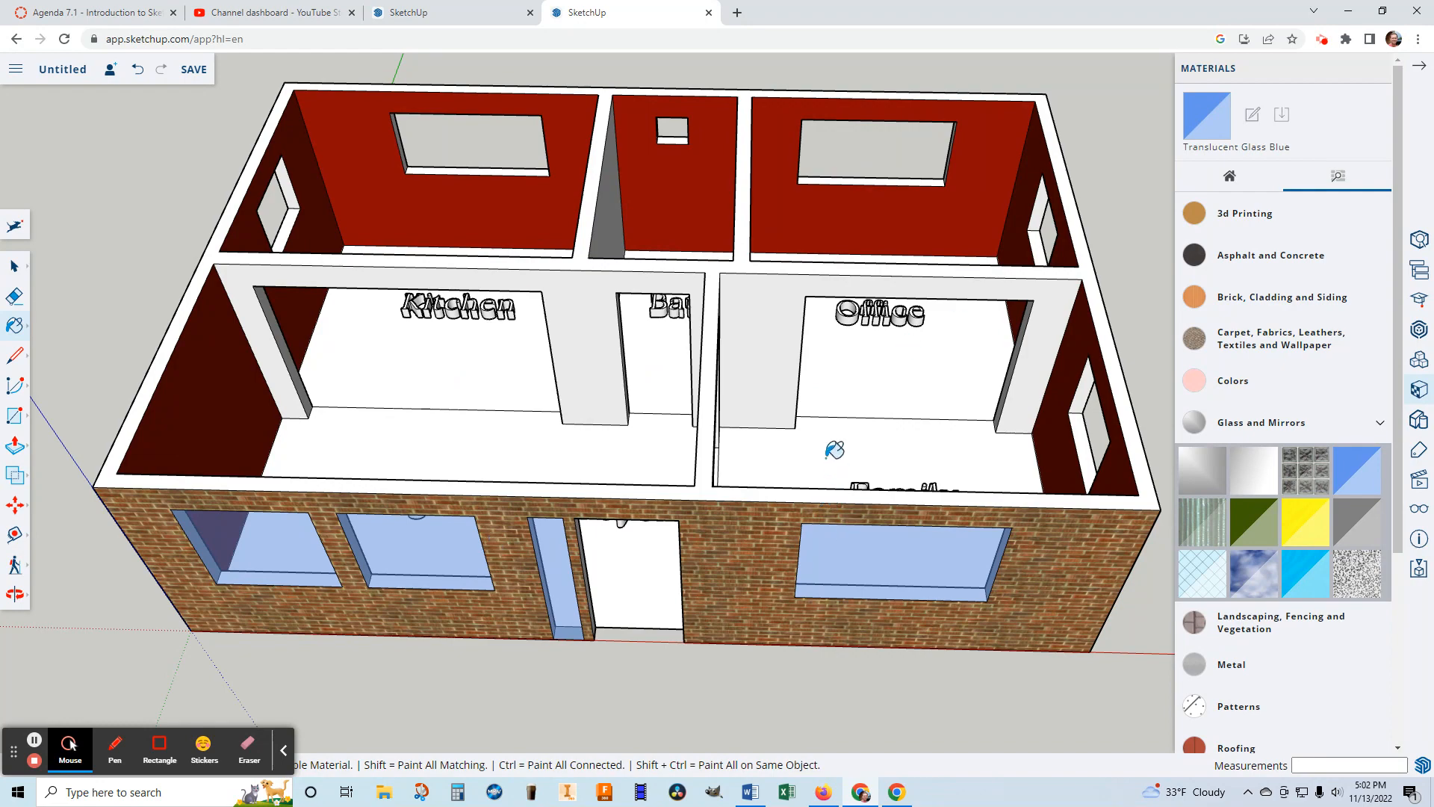
mouse_move(814, 444)
middle_mouse_down()
mouse_move(800, 486)
mouse_move(809, 637)
mouse_move(843, 577)
mouse_move(867, 418)
middle_mouse_up()
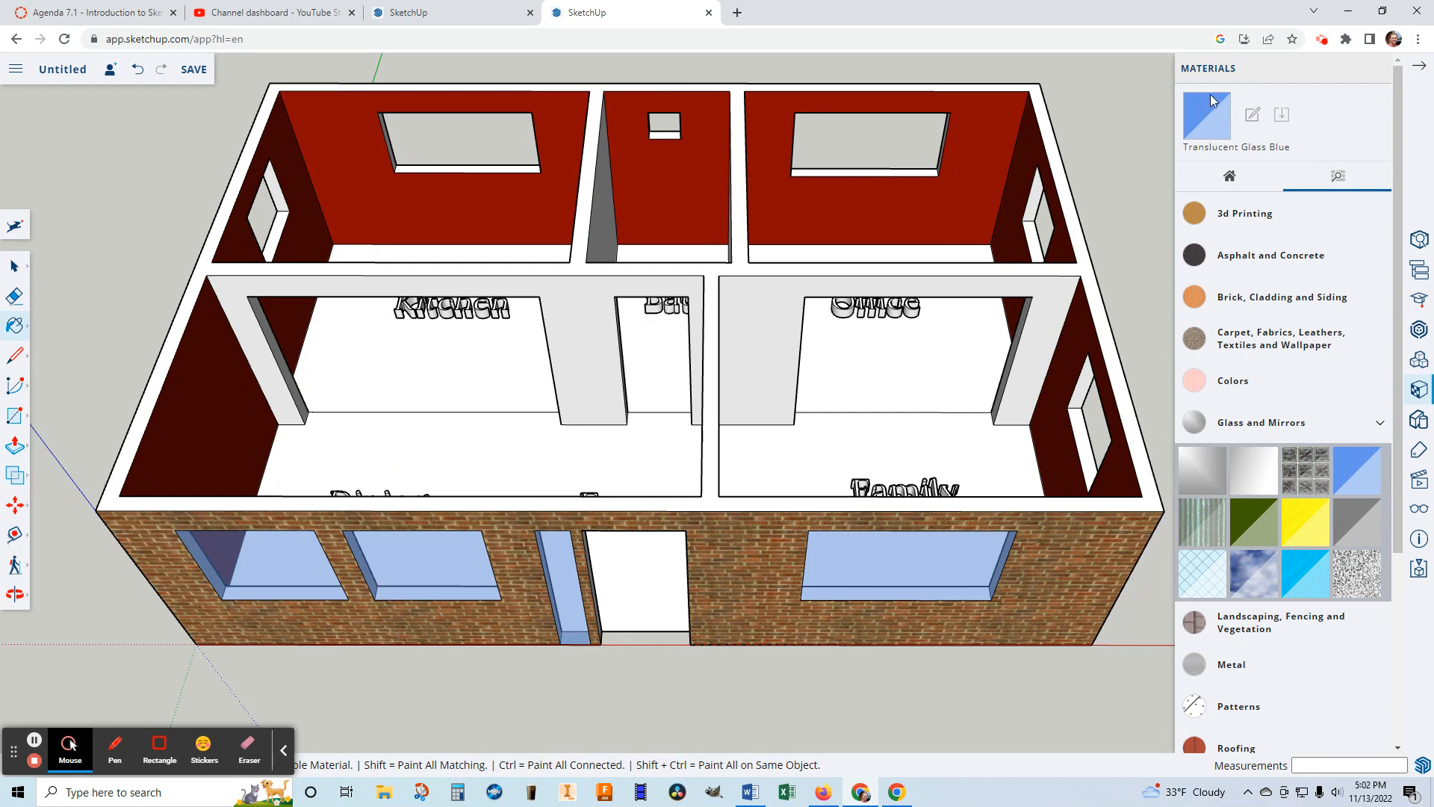
left_click(1423, 67)
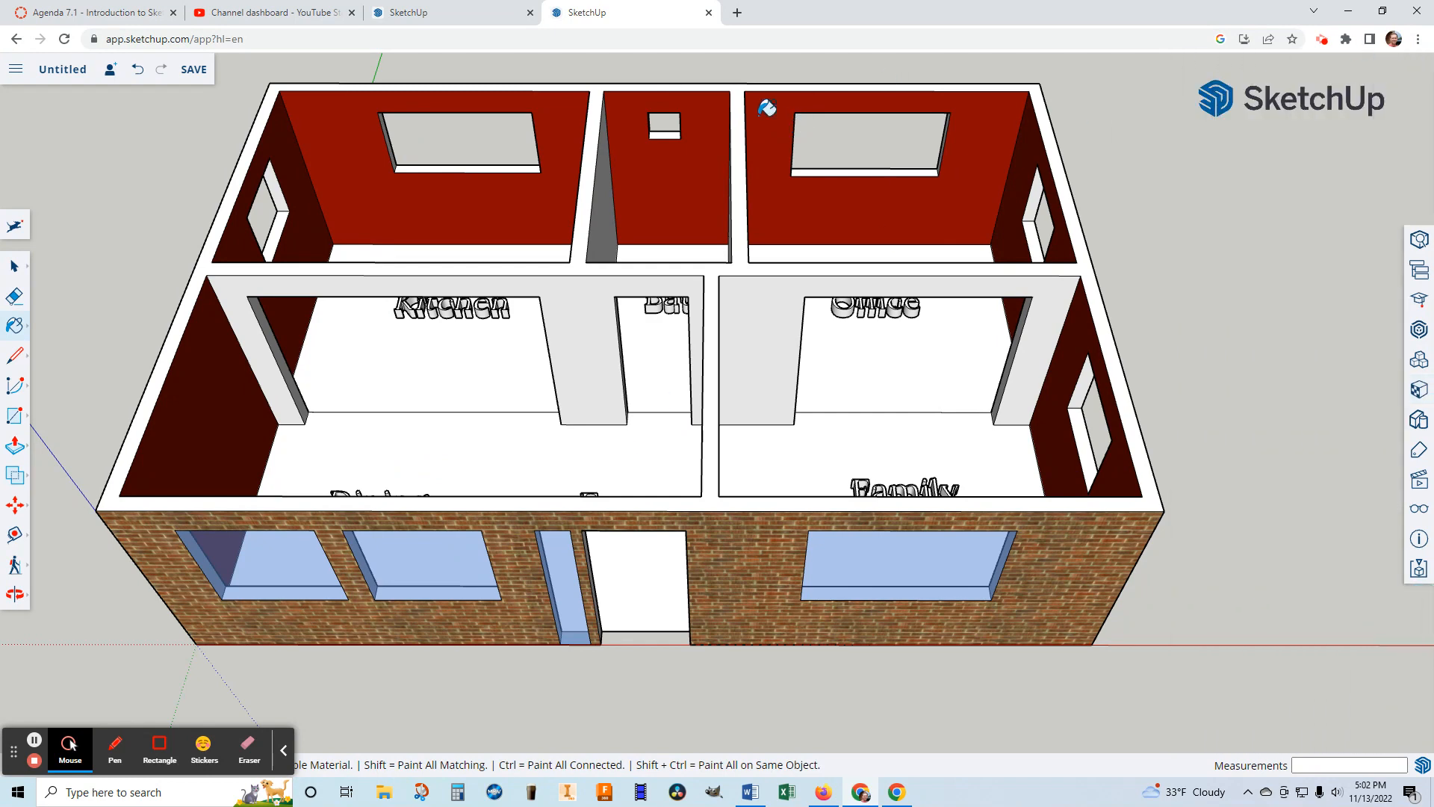